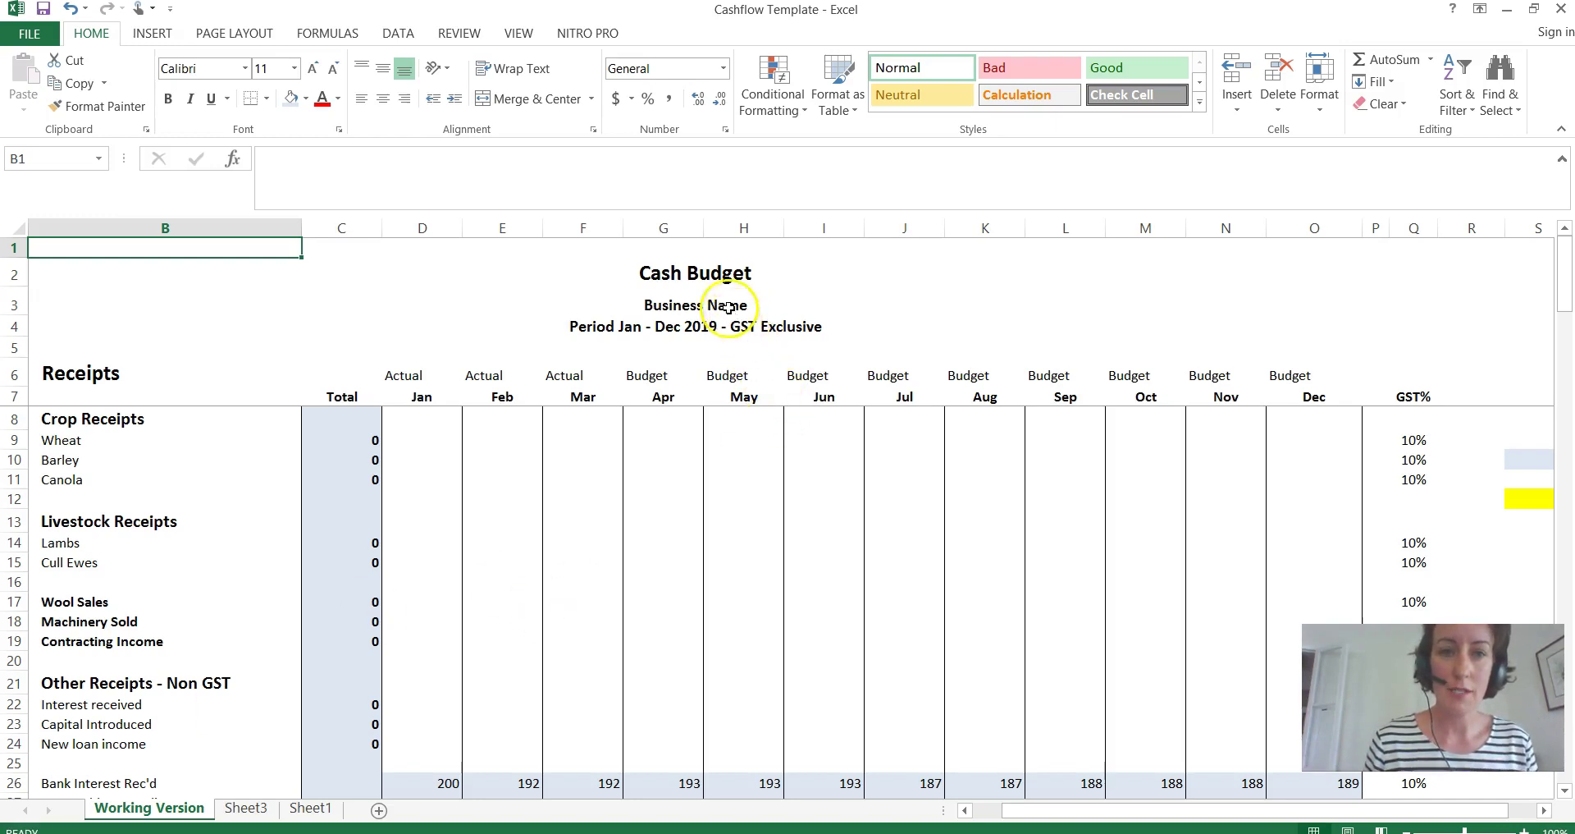
Replace the 'Business Name' placeholder under the Cash Budget title with 'Kia Ora Partnership'
{"action": "left_click", "coordinate": [727, 304]}
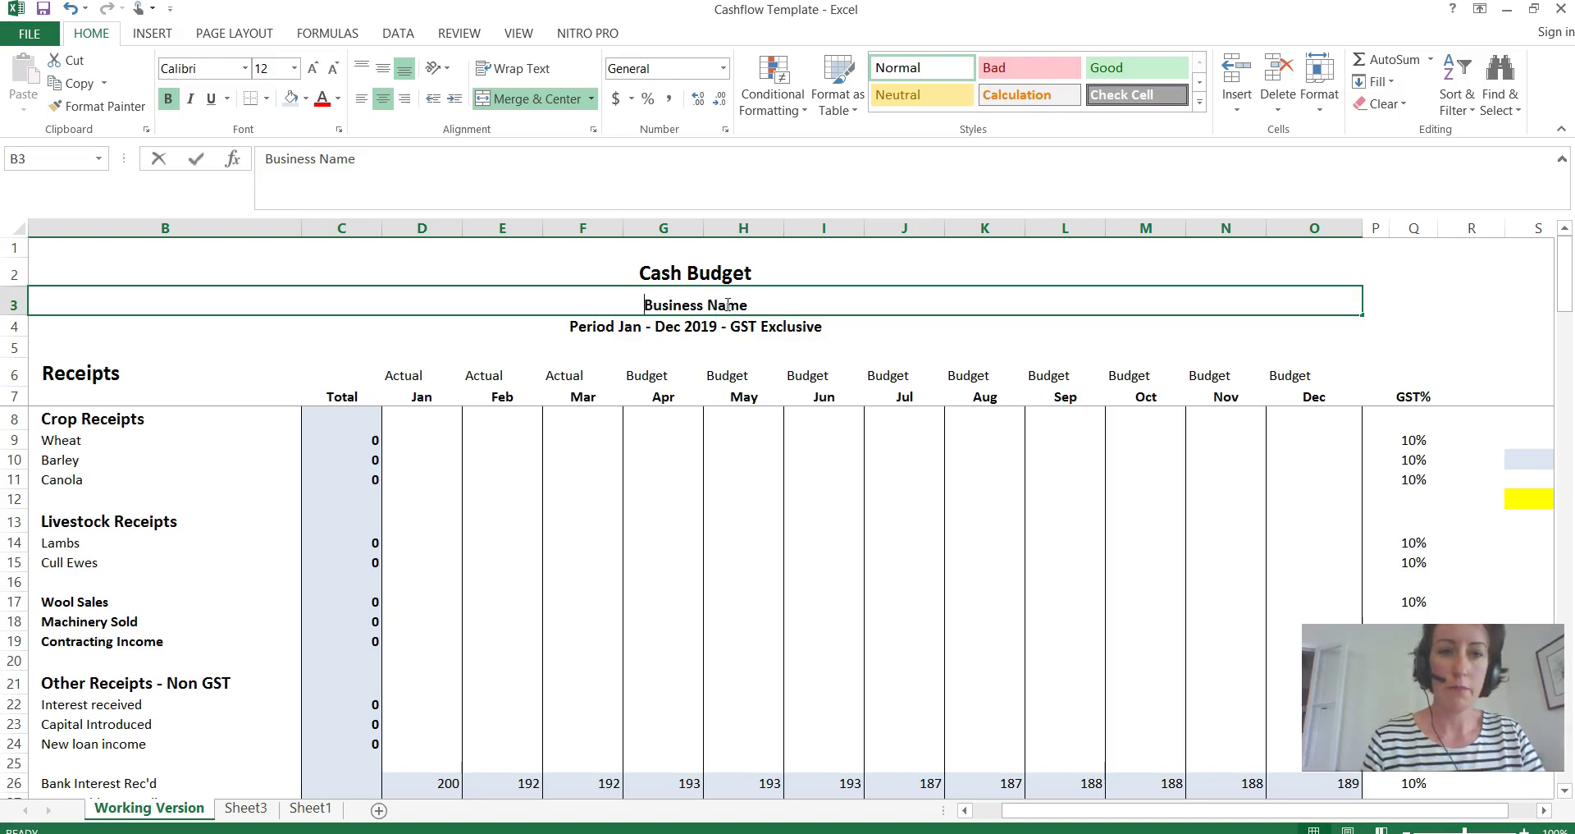
{"action": "type", "text": "Kia"}
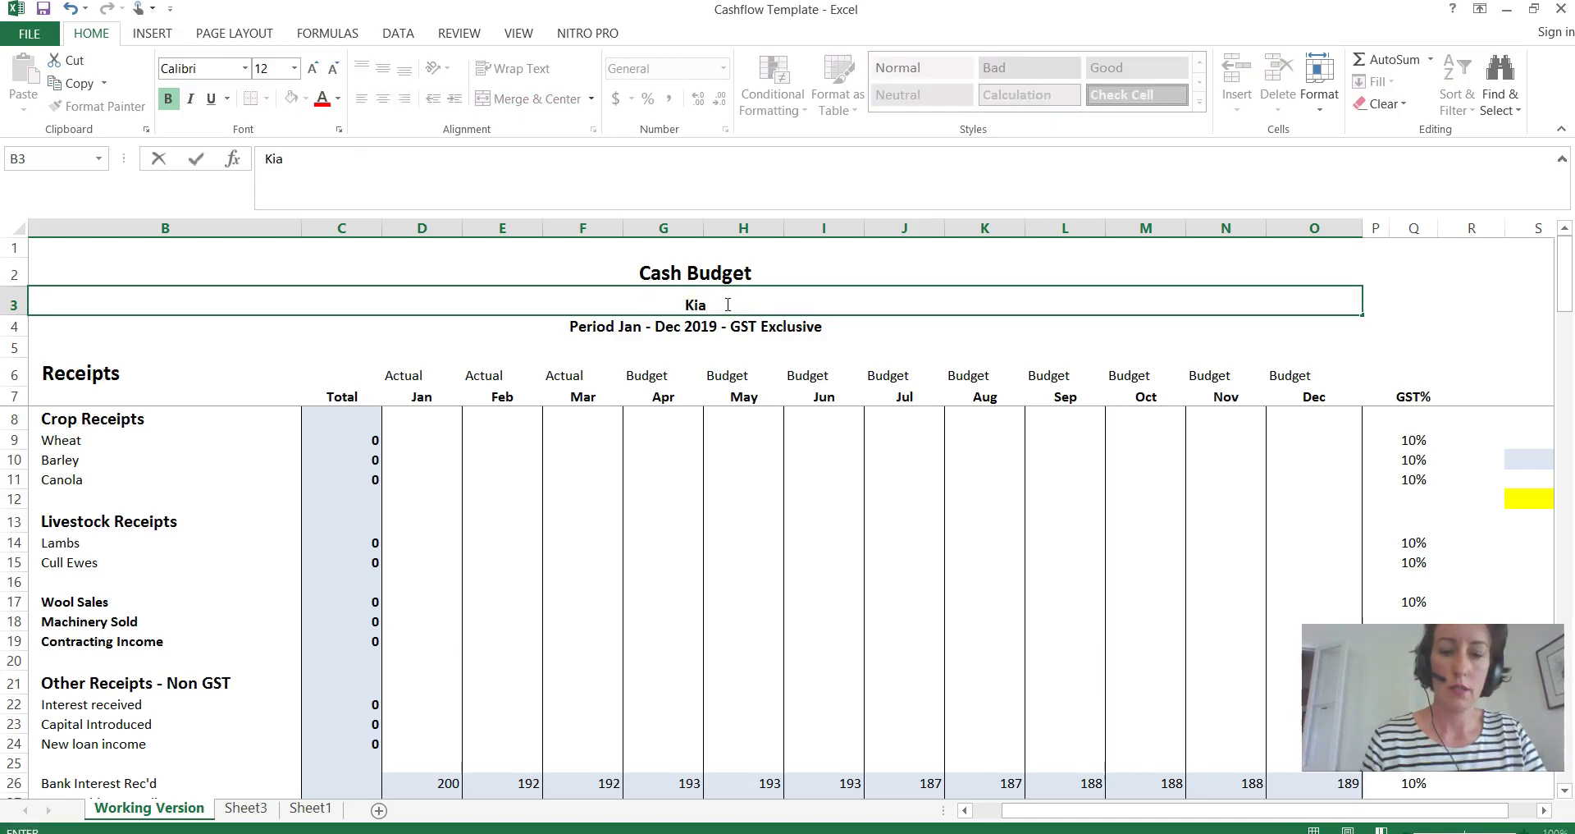
{"action": "type", "text": "Ora"}
{"action": "key", "text": "BackSpace"}
{"action": "key", "text": "BackSpace"}
{"action": "key", "text": "BackSpace"}
{"action": "type", "text": "O"}
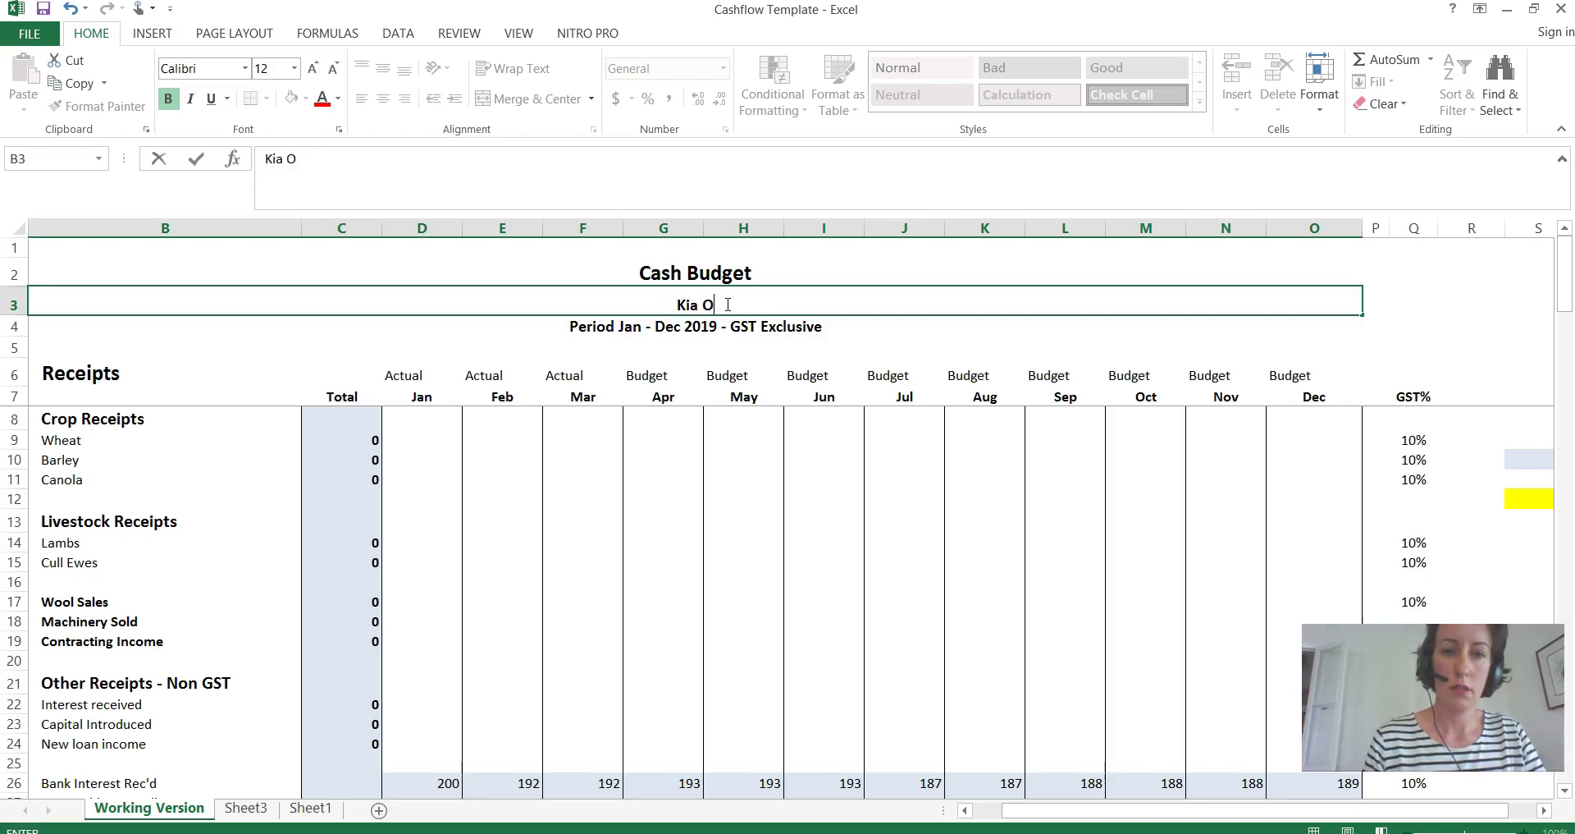
{"action": "type", "text": "ra Part"}
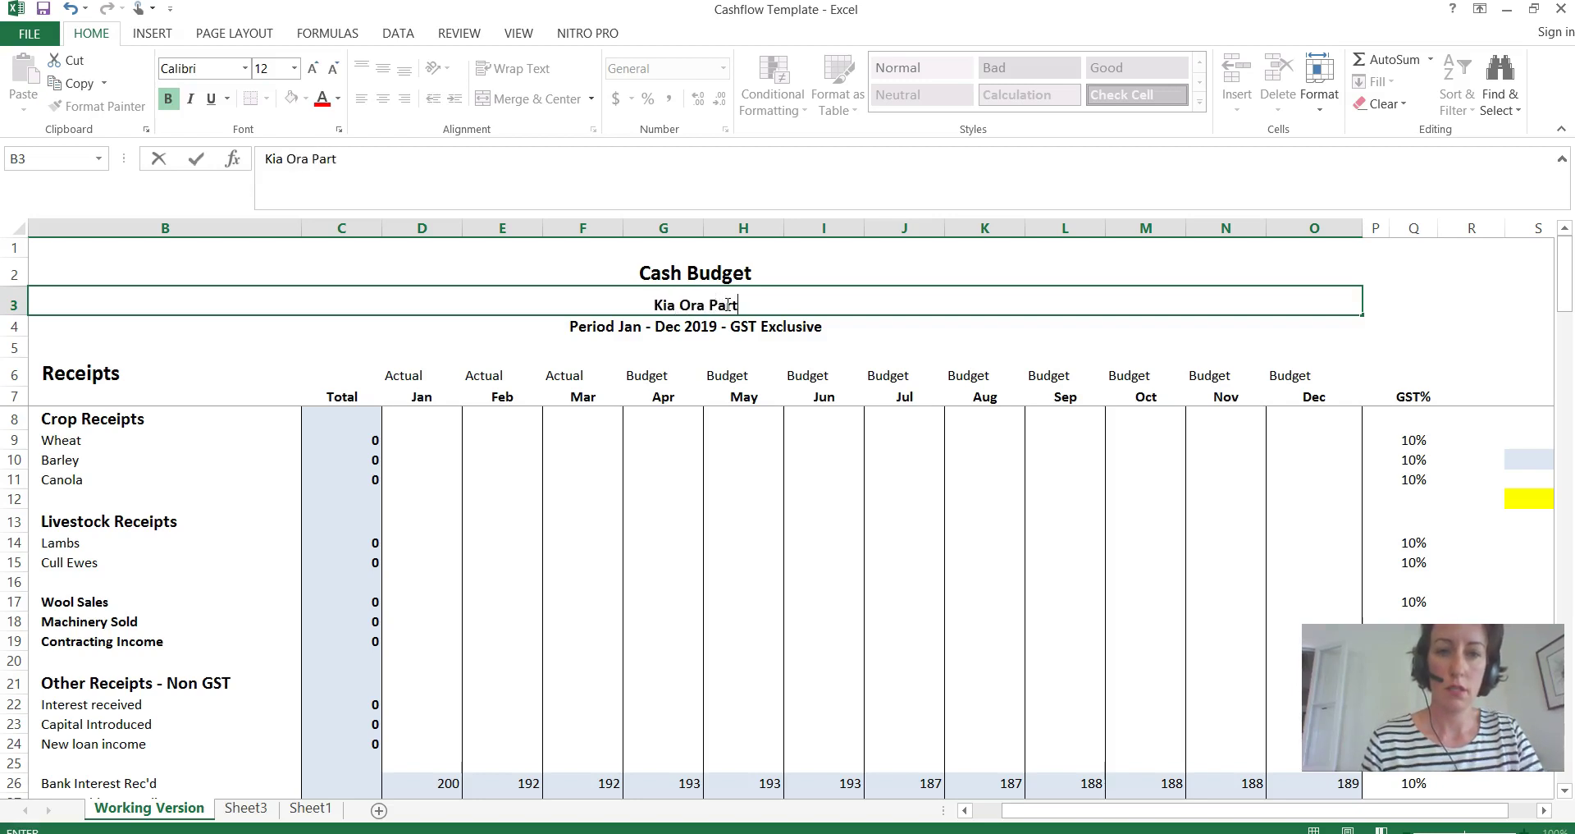
{"action": "type", "text": "ners"}
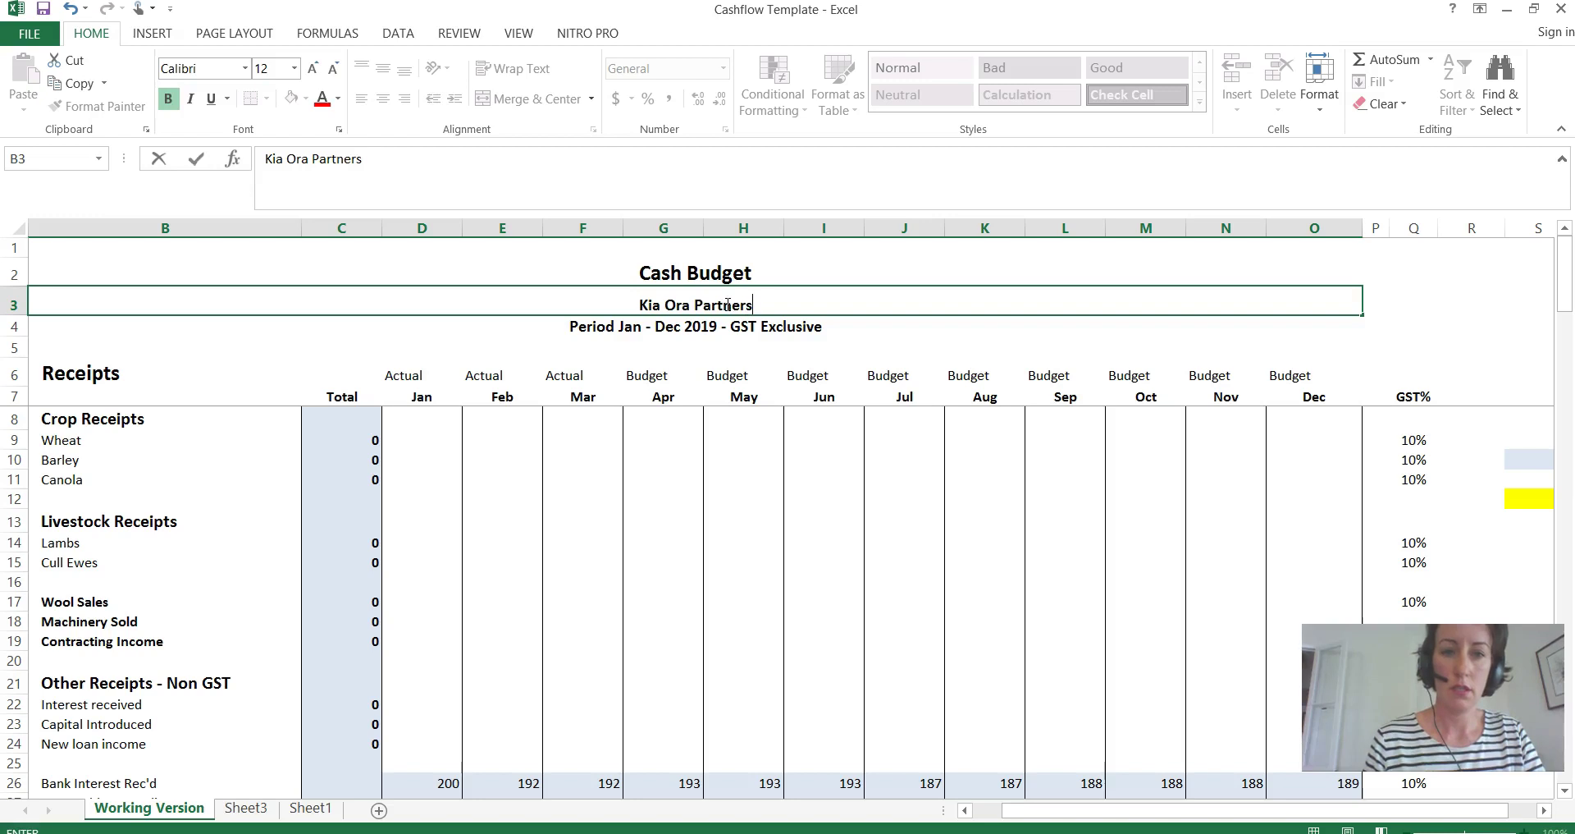
{"action": "type", "text": "hip"}
{"action": "key", "text": "Return"}
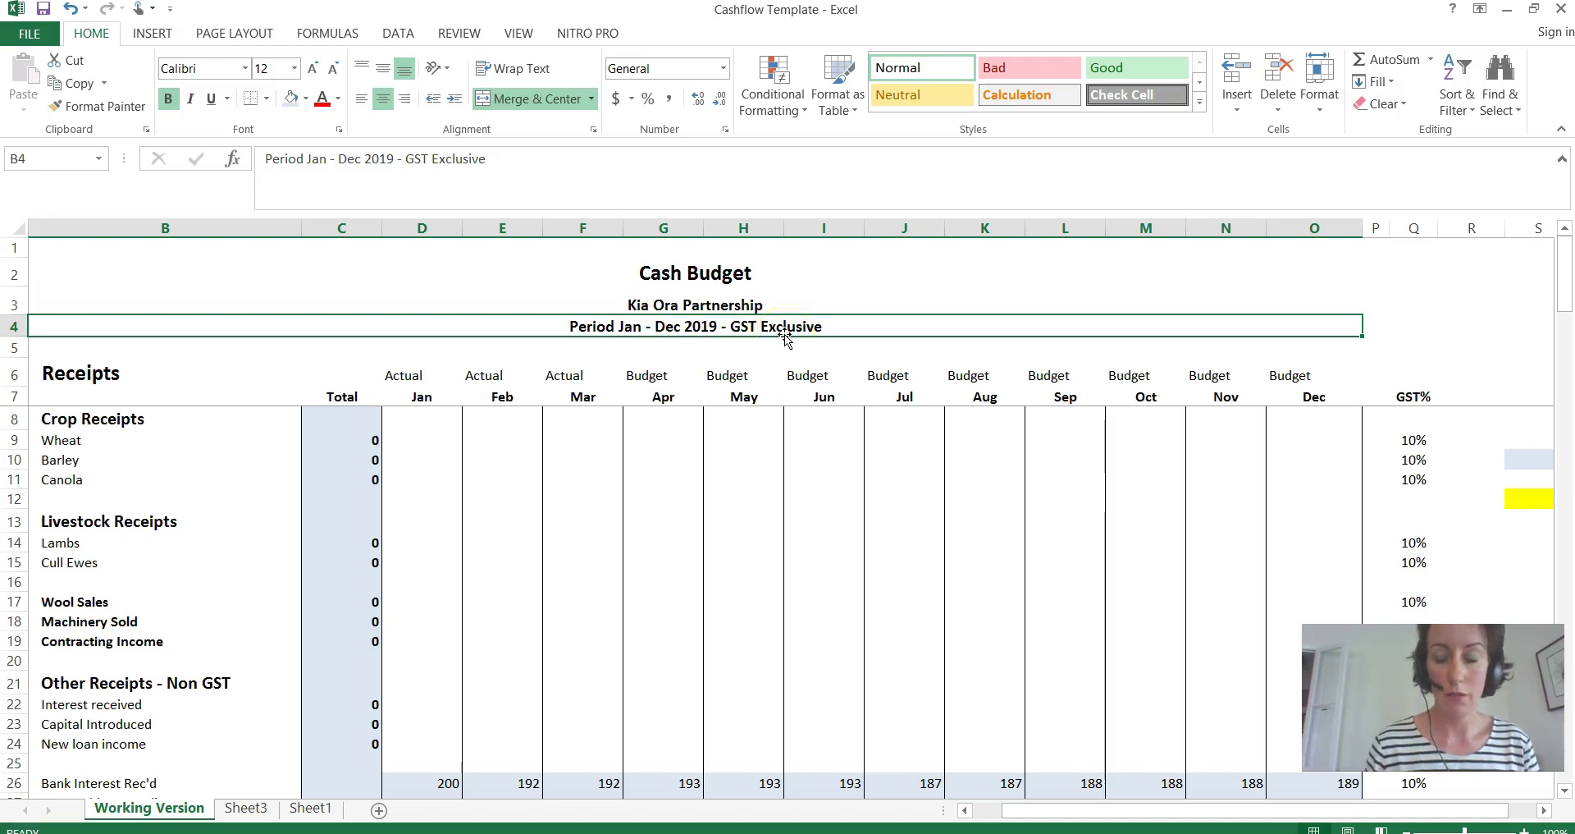
{"action": "key", "text": "Down"}
{"action": "key", "text": "Down"}
{"action": "key", "text": "Down"}
{"action": "key", "text": "Down"}
{"action": "key", "text": "Down"}
{"action": "key", "text": "Down"}
{"action": "key", "text": "Right"}
{"action": "key", "text": "Right"}
{"action": "key", "text": "Right"}
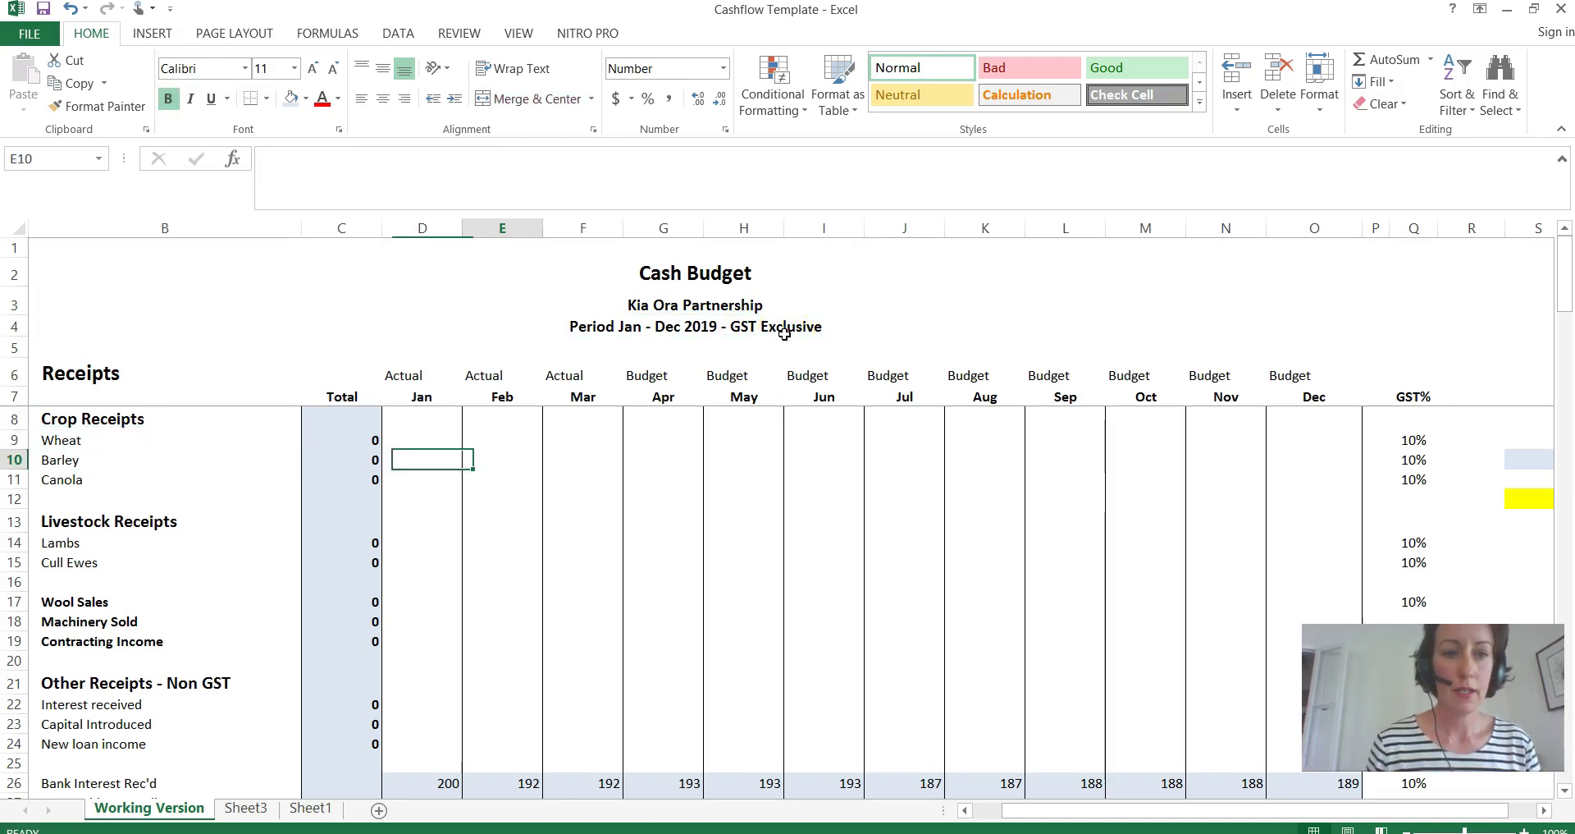
{"action": "key", "text": "Up"}
{"action": "key", "text": "Up"}
{"action": "key", "text": "Up"}
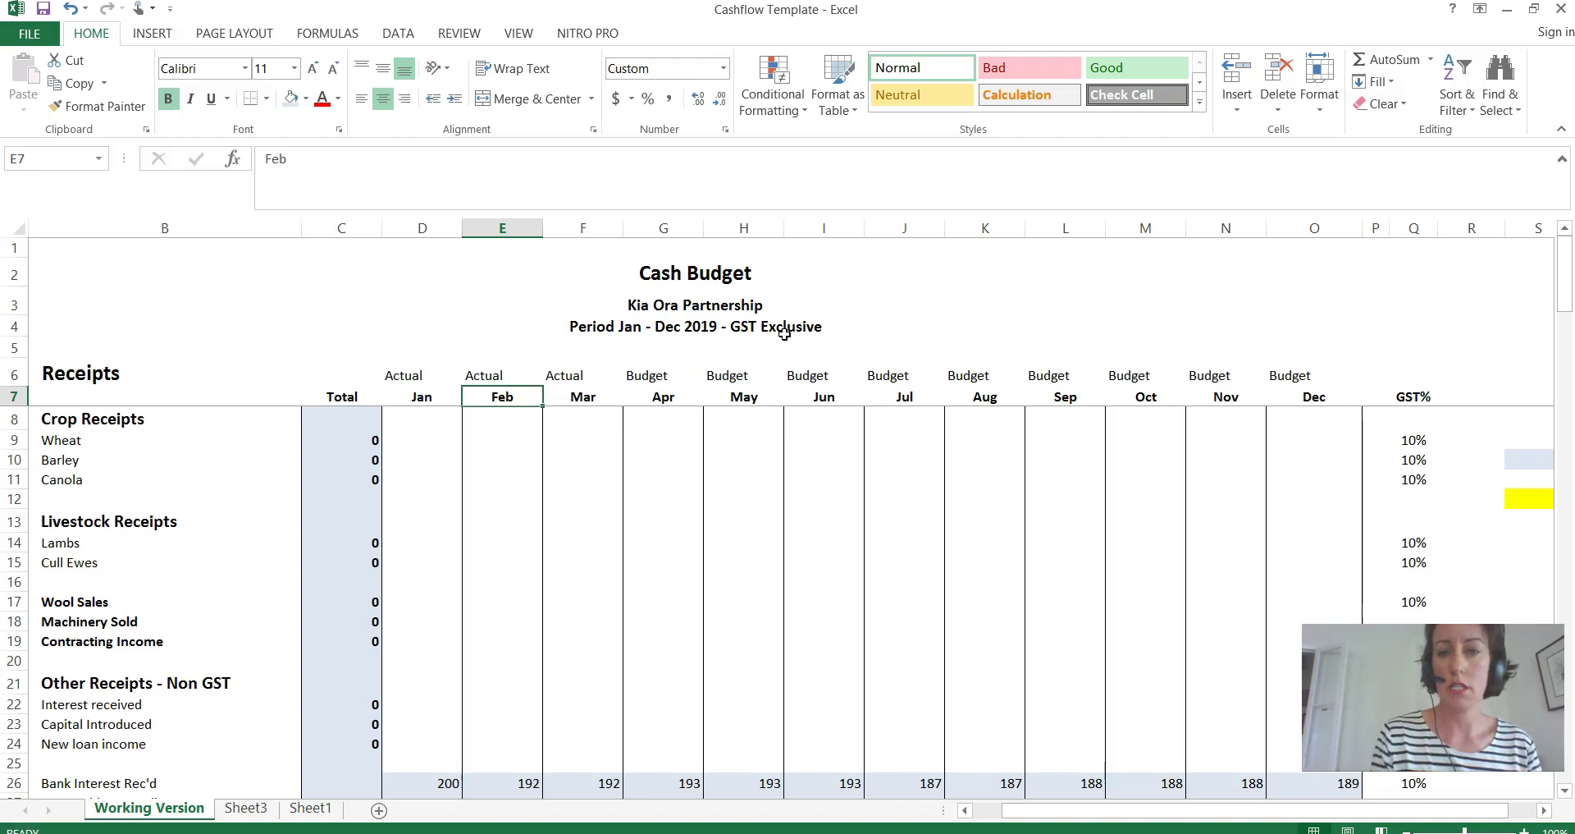
{"action": "key", "text": "Right"}
{"action": "key", "text": "Right"}
{"action": "key", "text": "Right"}
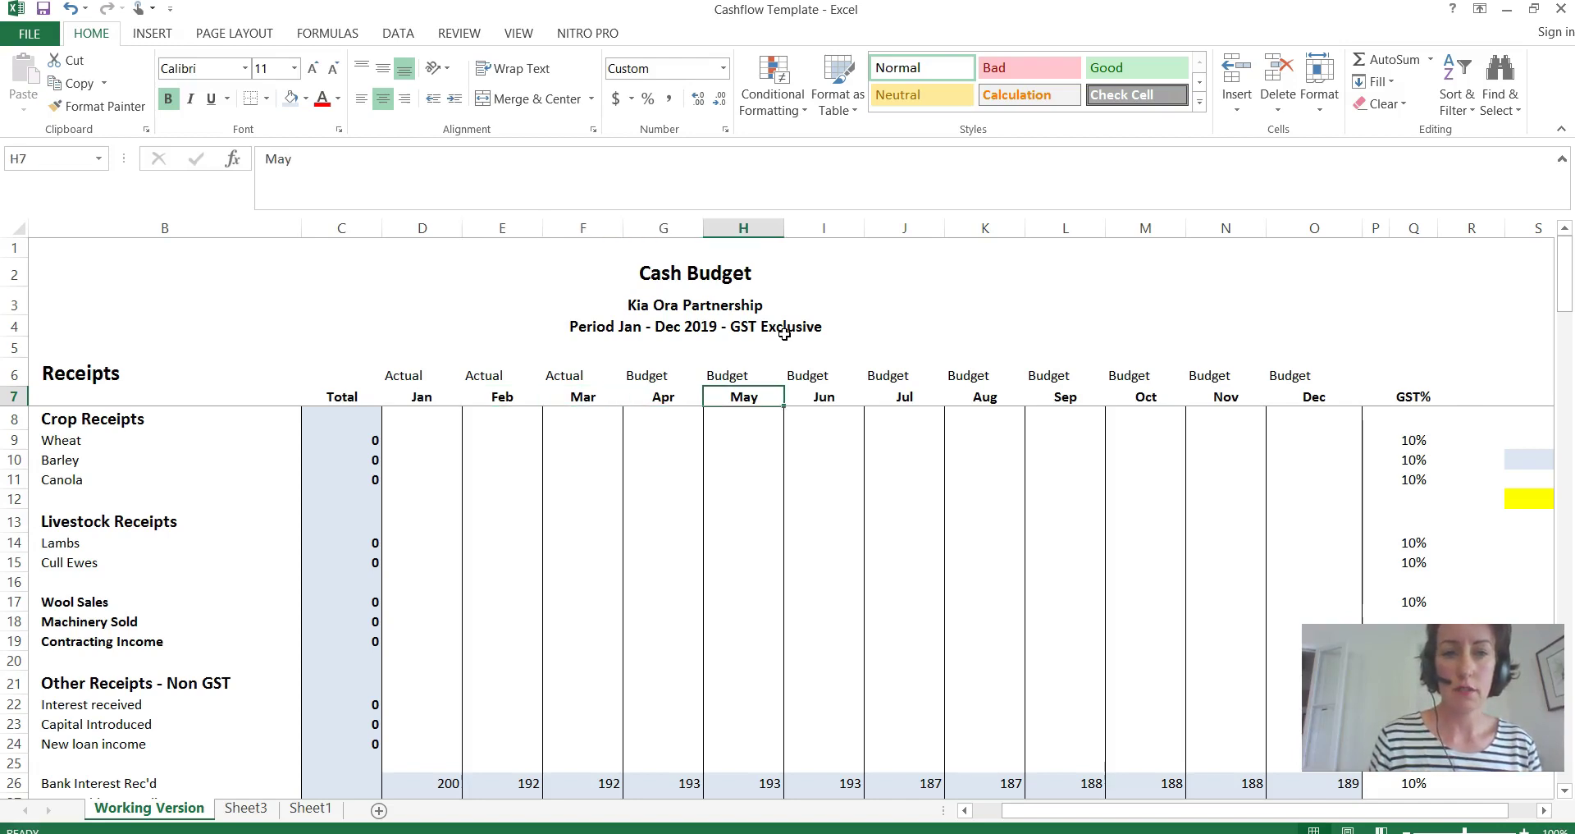
{"action": "key", "text": "Left"}
{"action": "key", "text": "Up"}
{"action": "key", "text": "Left"}
{"action": "key", "text": "Left"}
{"action": "key", "text": "Left"}
{"action": "key", "text": "Left"}
{"action": "key", "text": "Right"}
{"action": "key", "text": "Right"}
{"action": "key", "text": "Right"}
{"action": "key", "text": "Right"}
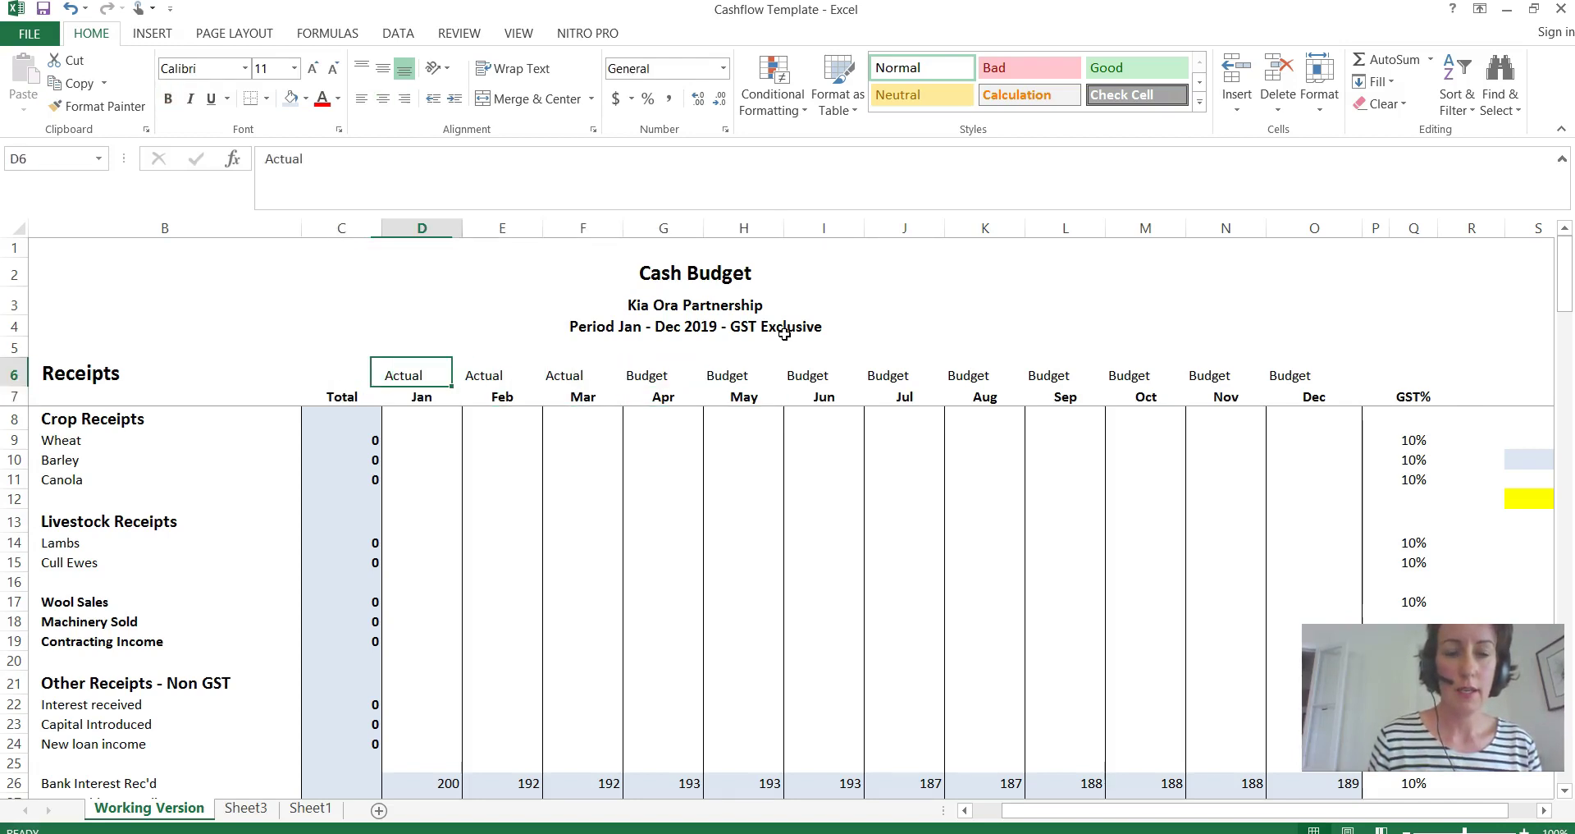
{"action": "key", "text": "Left"}
{"action": "key", "text": "Left"}
{"action": "key", "text": "Left"}
{"action": "key", "text": "Right"}
{"action": "key", "text": "Right"}
{"action": "key", "text": "Right"}
{"action": "key", "text": "Right"}
{"action": "key", "text": "Right"}
{"action": "key", "text": "Right"}
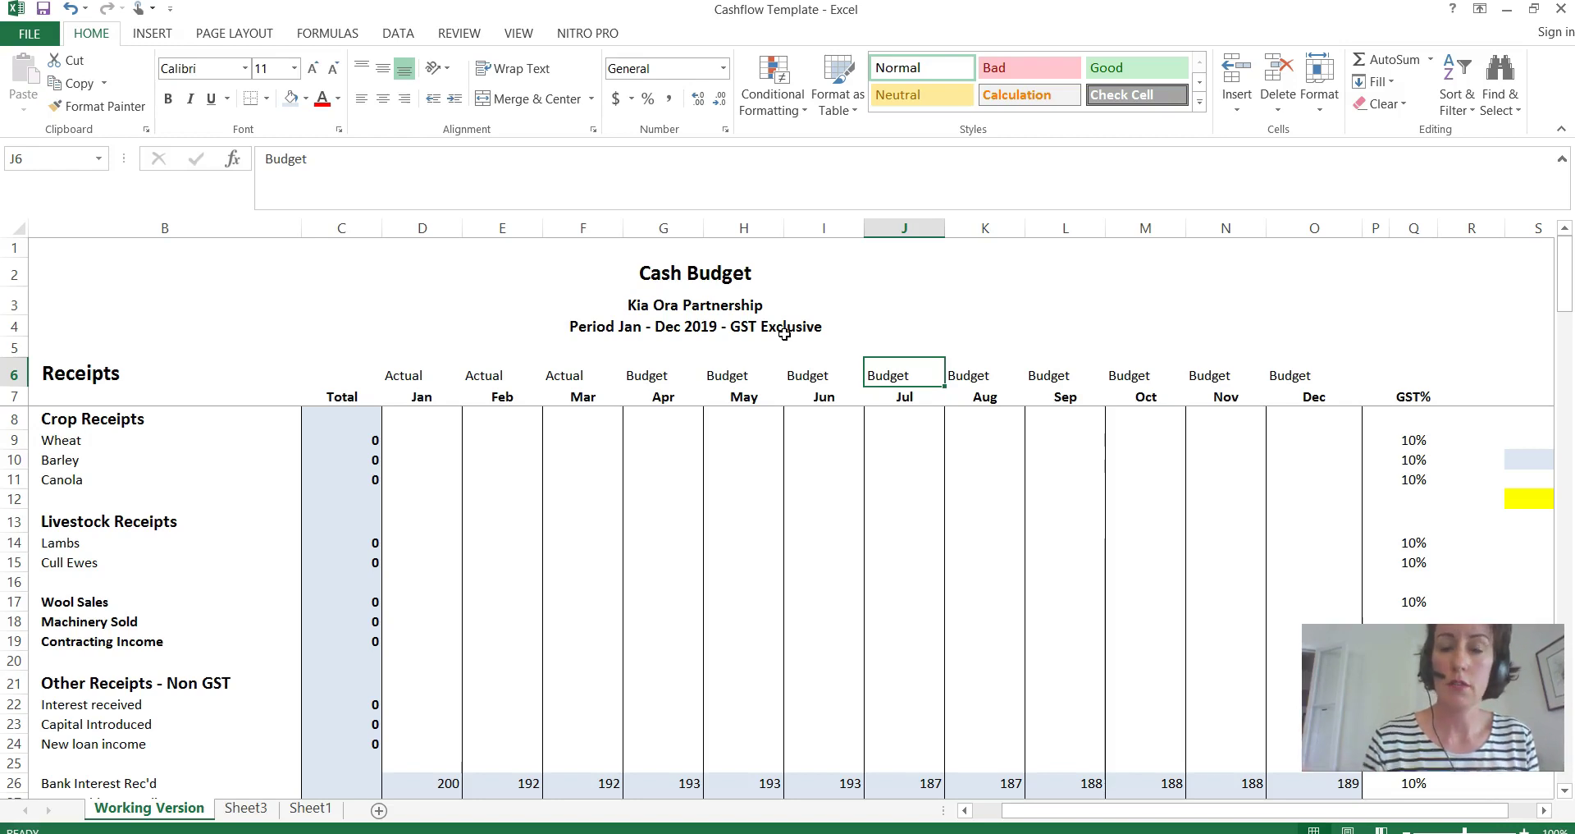
{"action": "key", "text": "Left"}
{"action": "key", "text": "Left"}
{"action": "key", "text": "Left"}
{"action": "key", "text": "Left"}
{"action": "key", "text": "Left"}
{"action": "key", "text": "Left"}
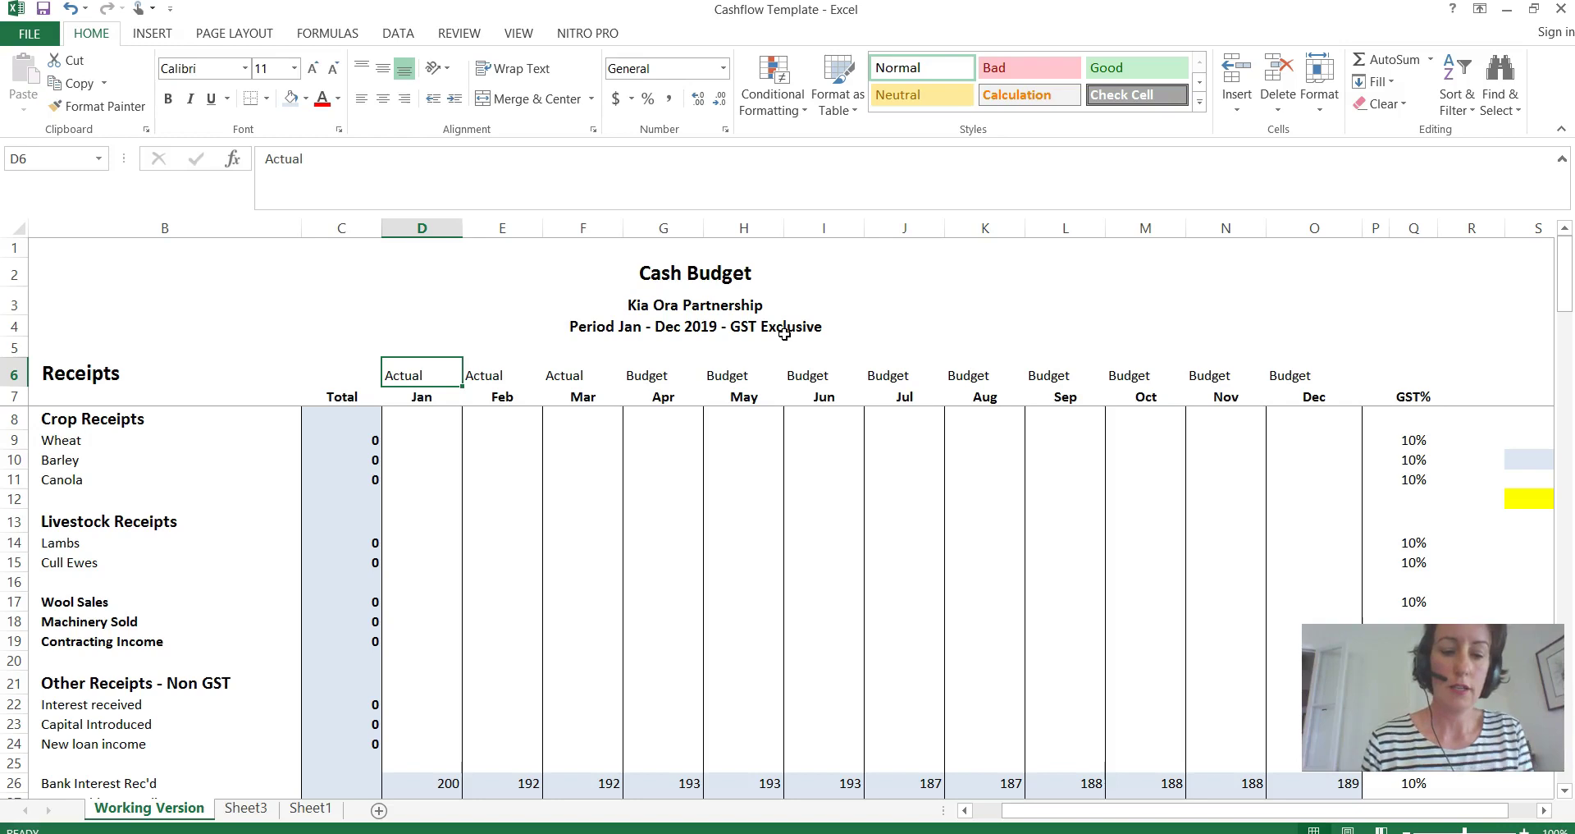
Change the Jan, Feb and Mar headers from Actual to Budget, ending on the Jan Wheat cell
{"action": "type", "text": "Budg"}
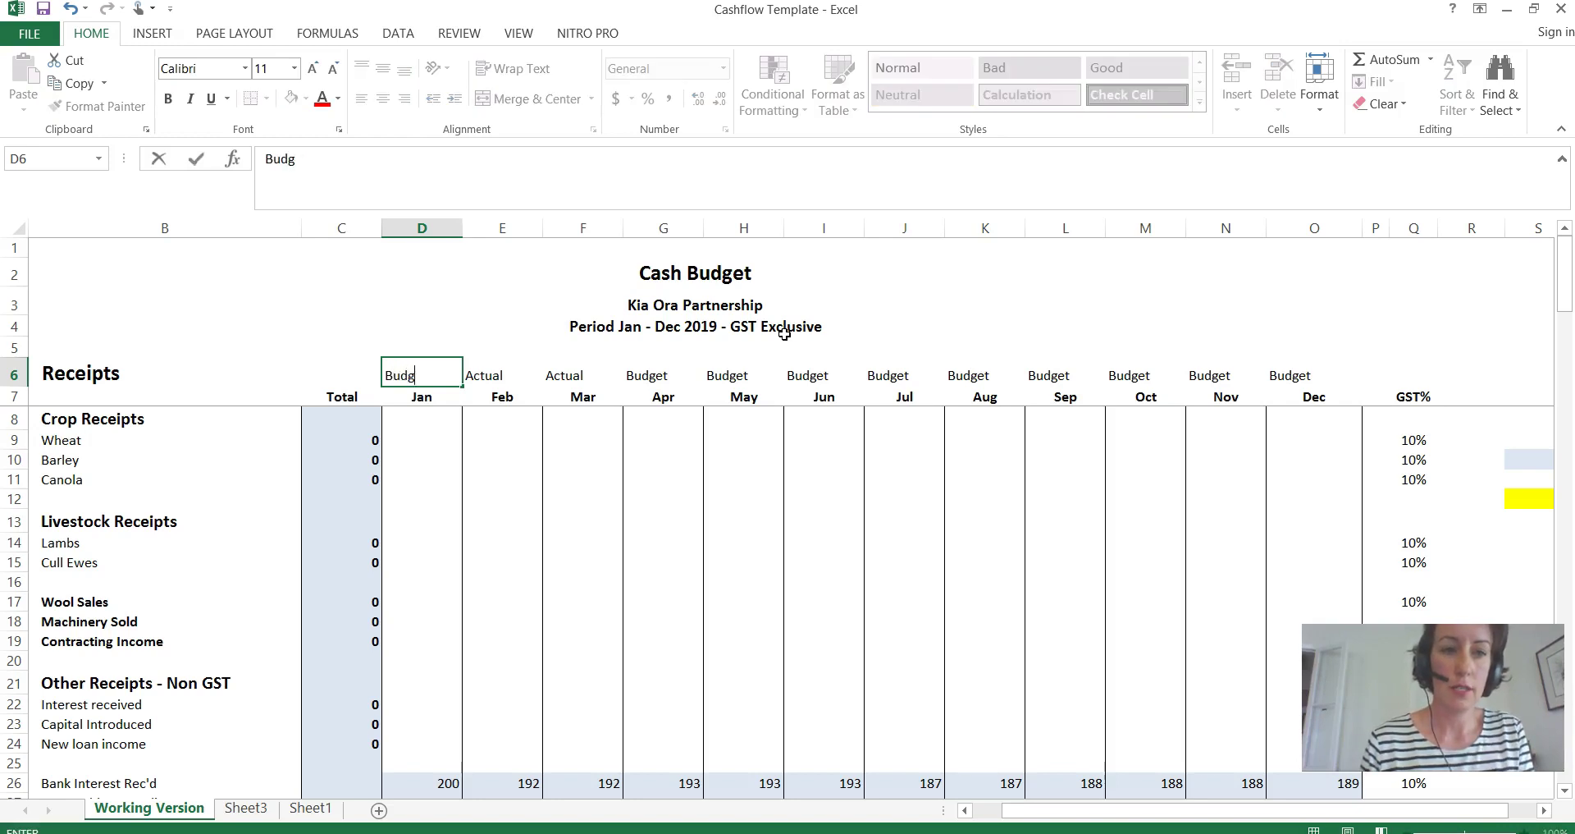
{"action": "type", "text": "et"}
{"action": "key", "text": "Tab"}
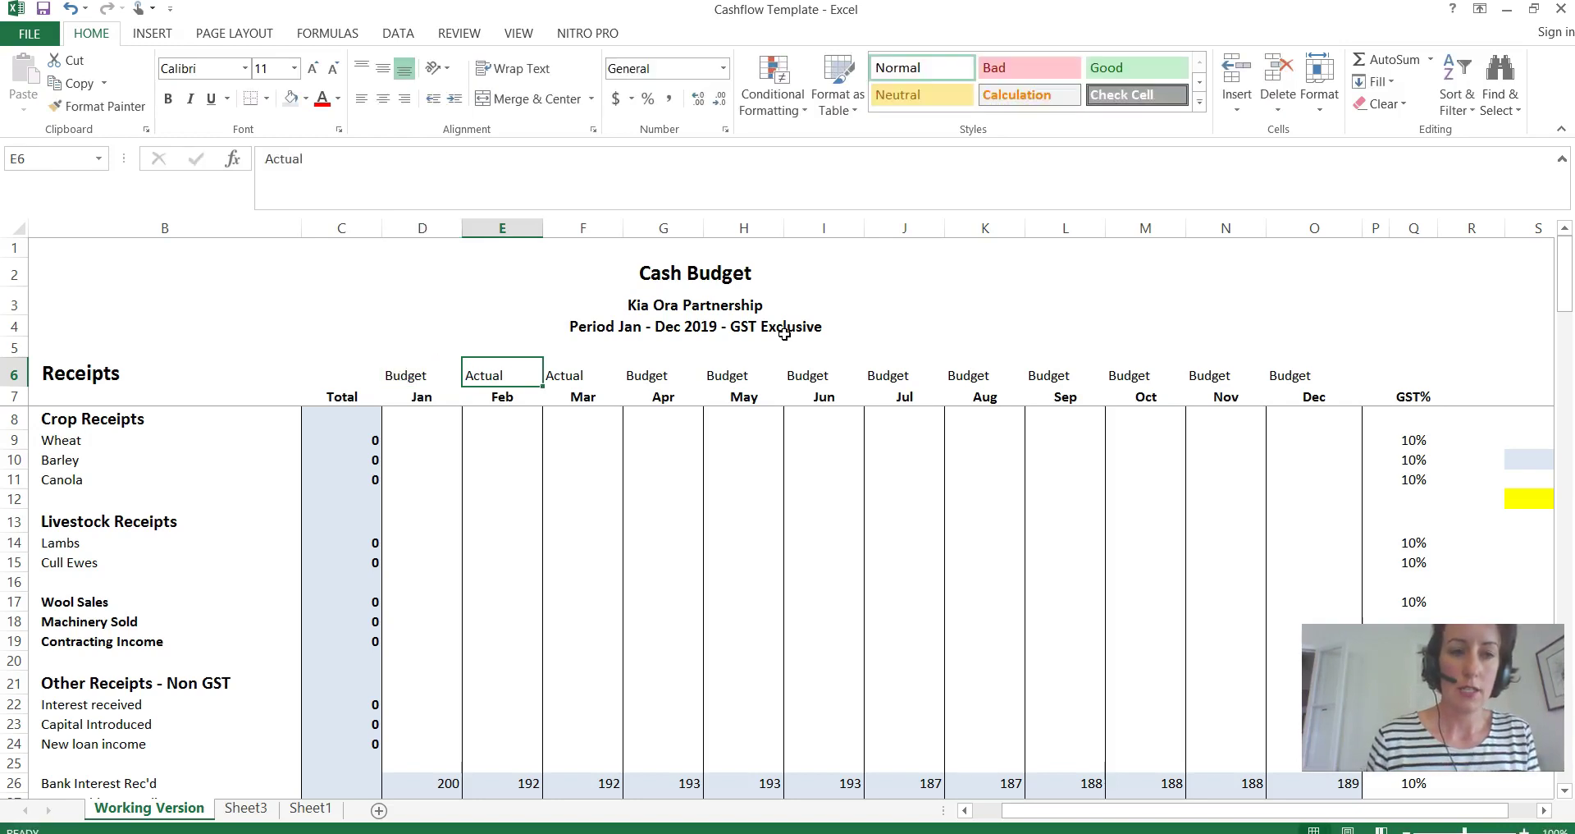
{"action": "type", "text": "Bu"}
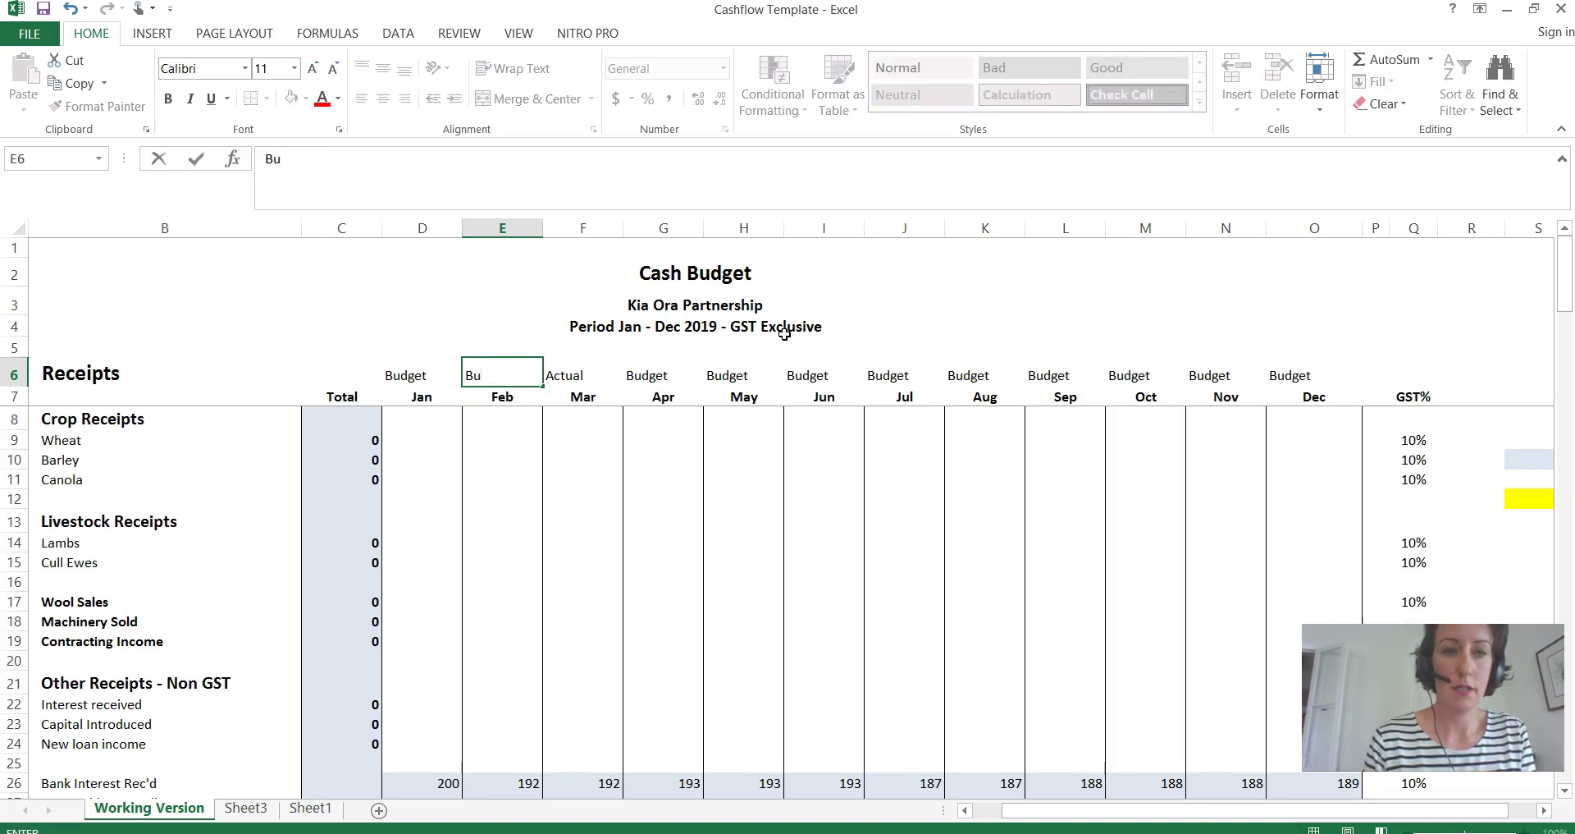
{"action": "type", "text": "dget"}
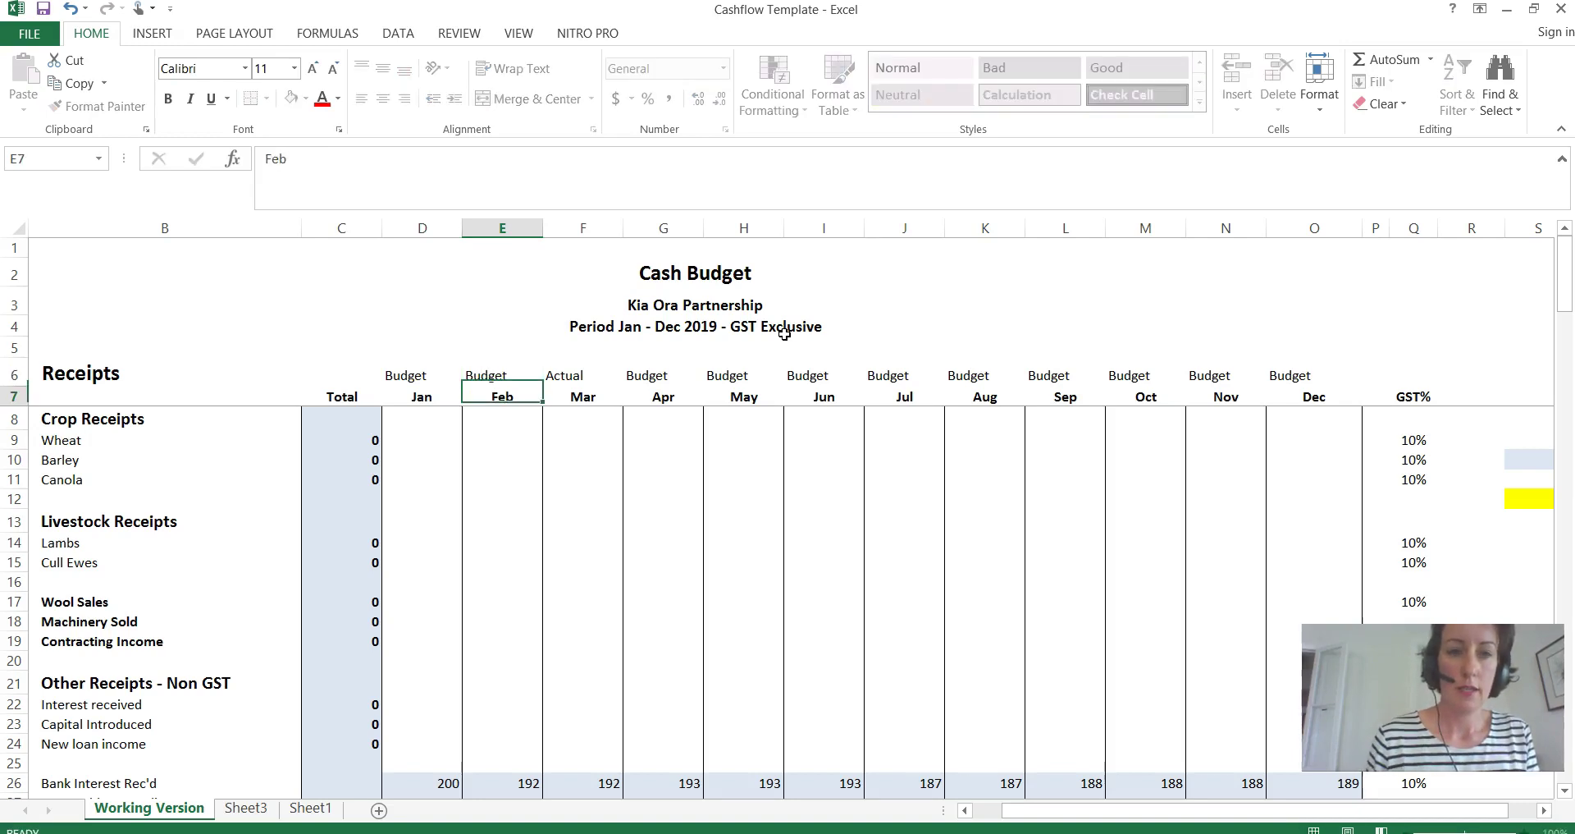
{"action": "key", "text": "Tab"}
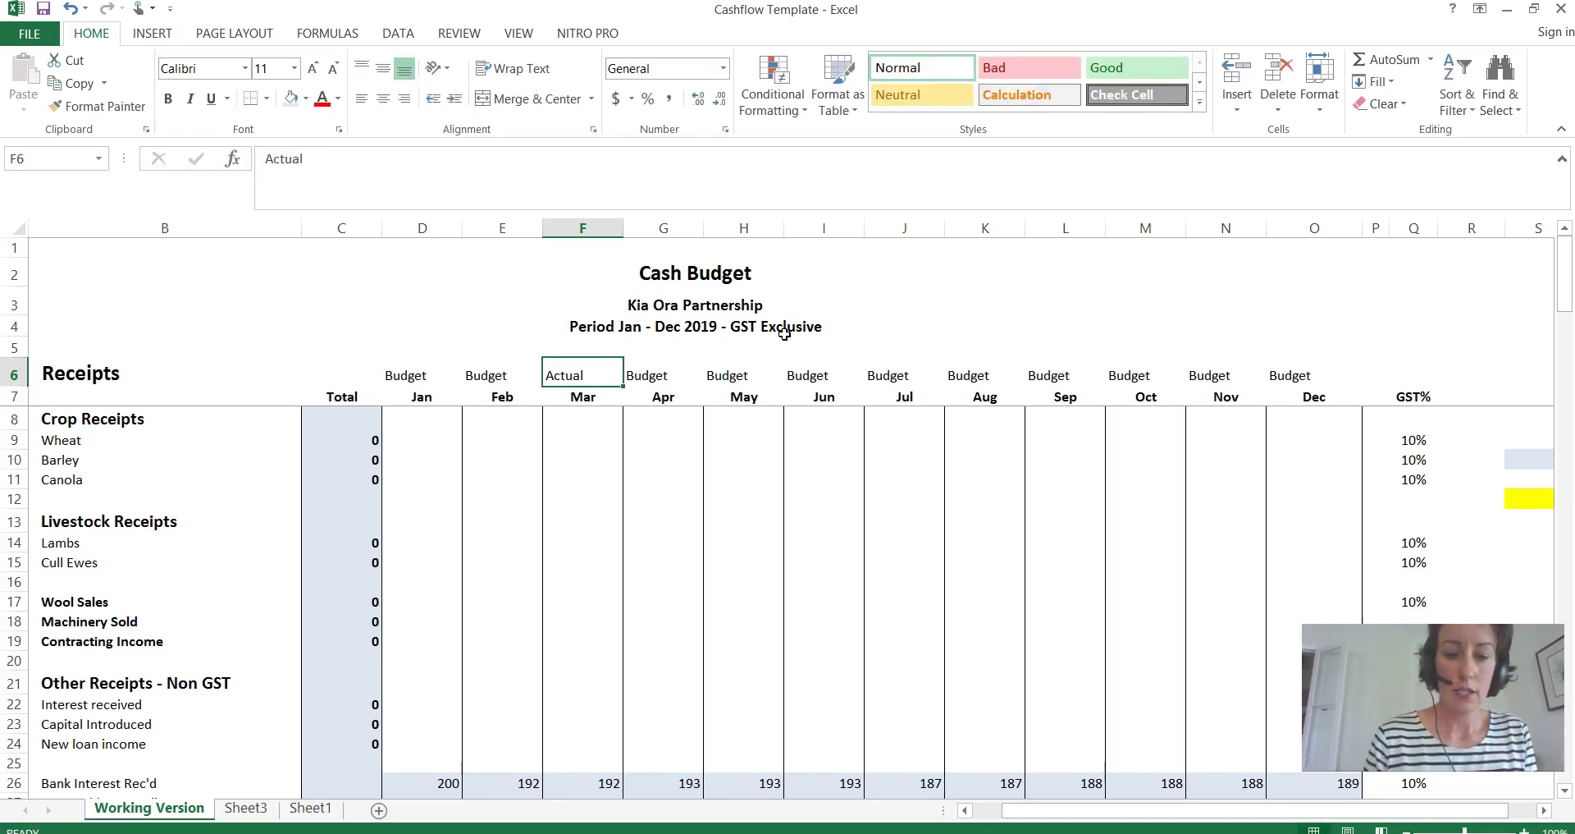
{"action": "type", "text": "Budget"}
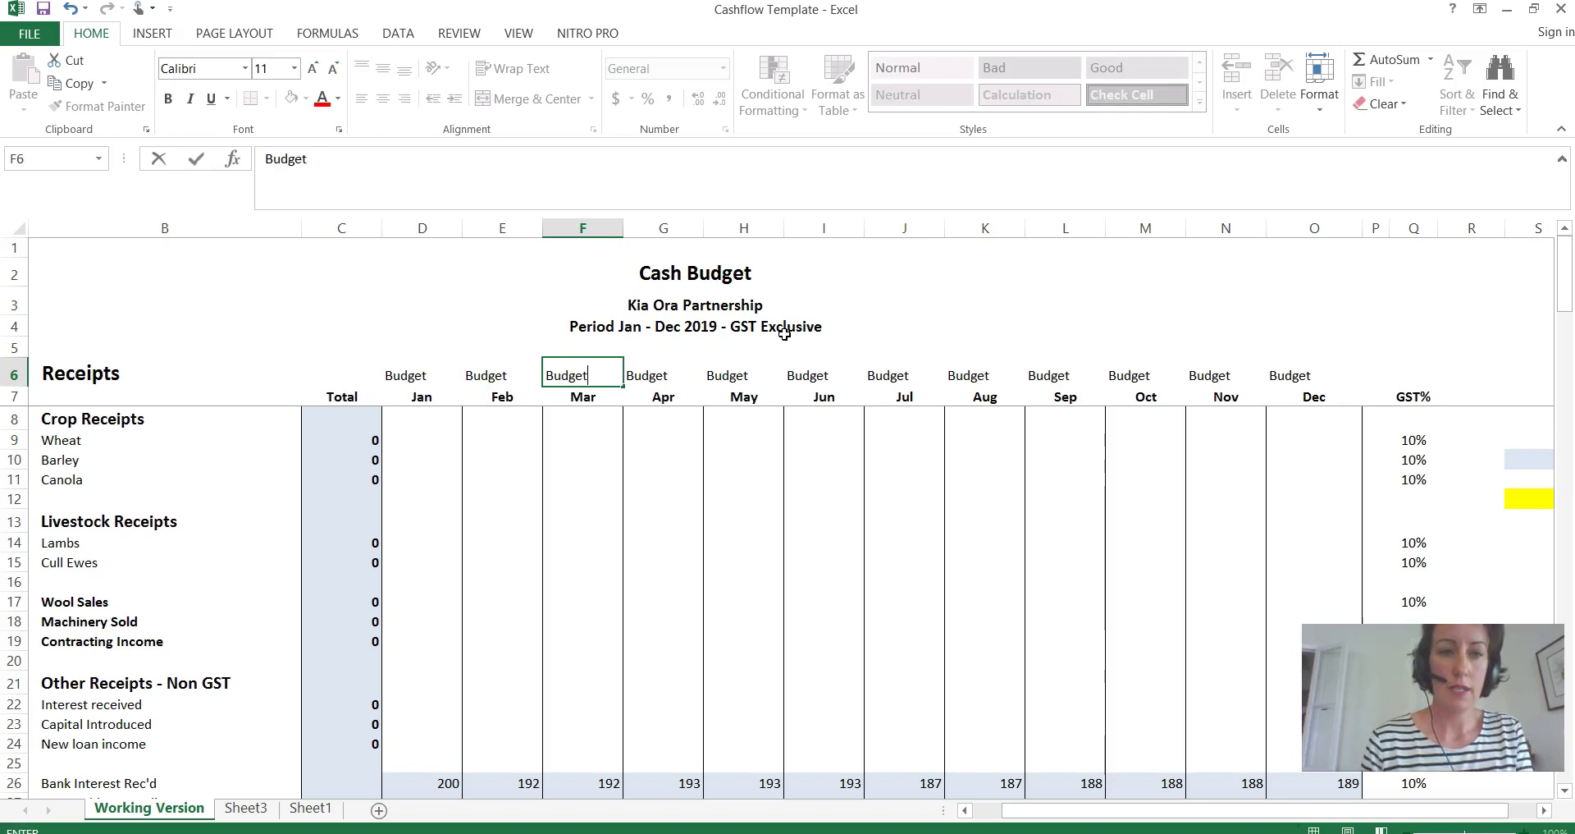
{"action": "key", "text": "Down"}
{"action": "key", "text": "Down"}
{"action": "key", "text": "Down"}
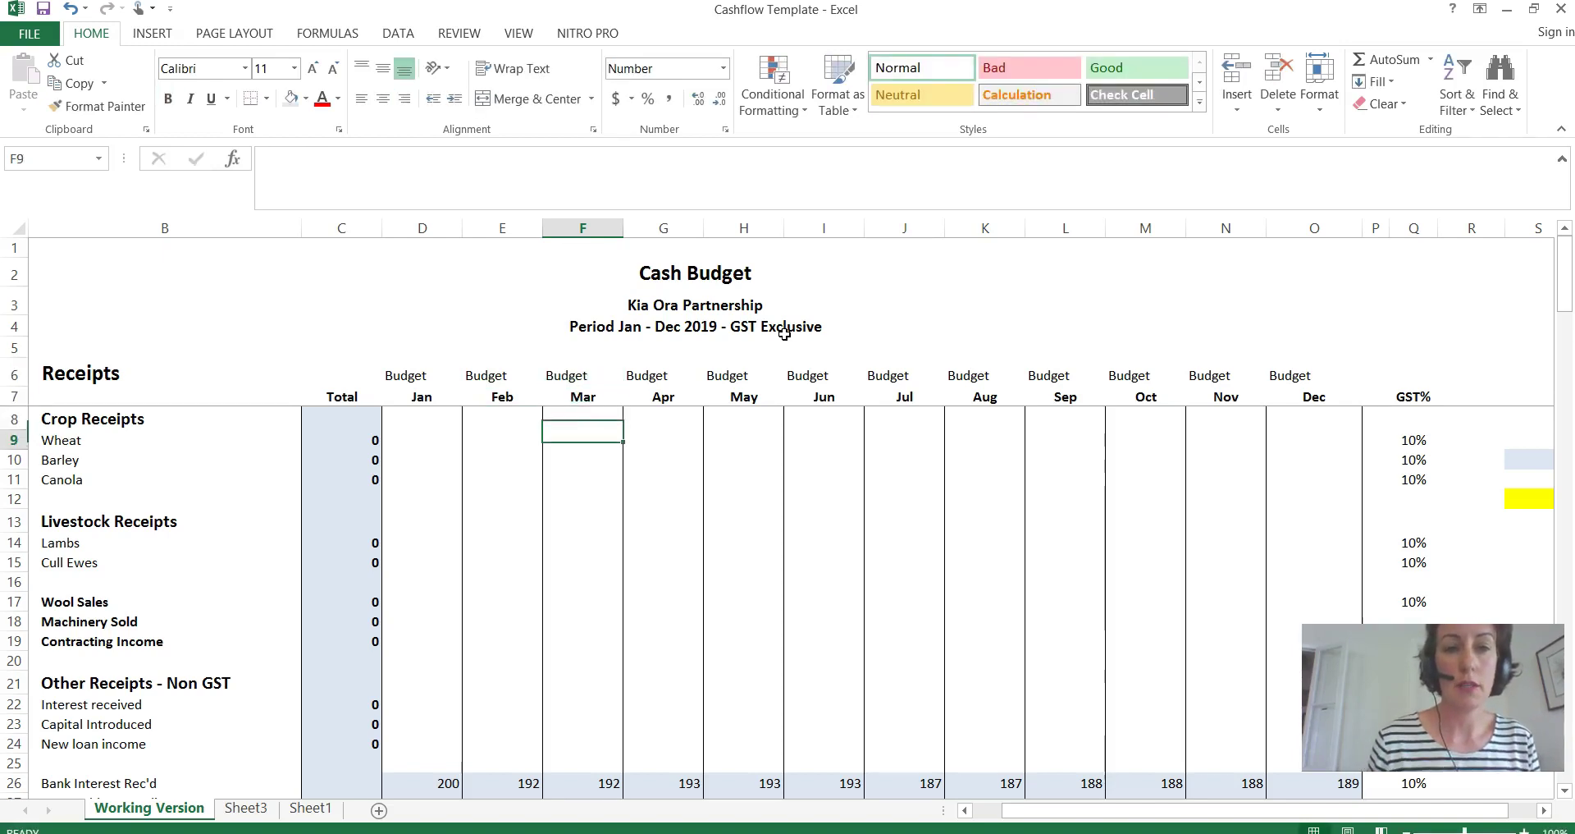
{"action": "key", "text": "Left"}
{"action": "key", "text": "Left"}
{"action": "key", "text": "Left"}
{"action": "key", "text": "Right"}
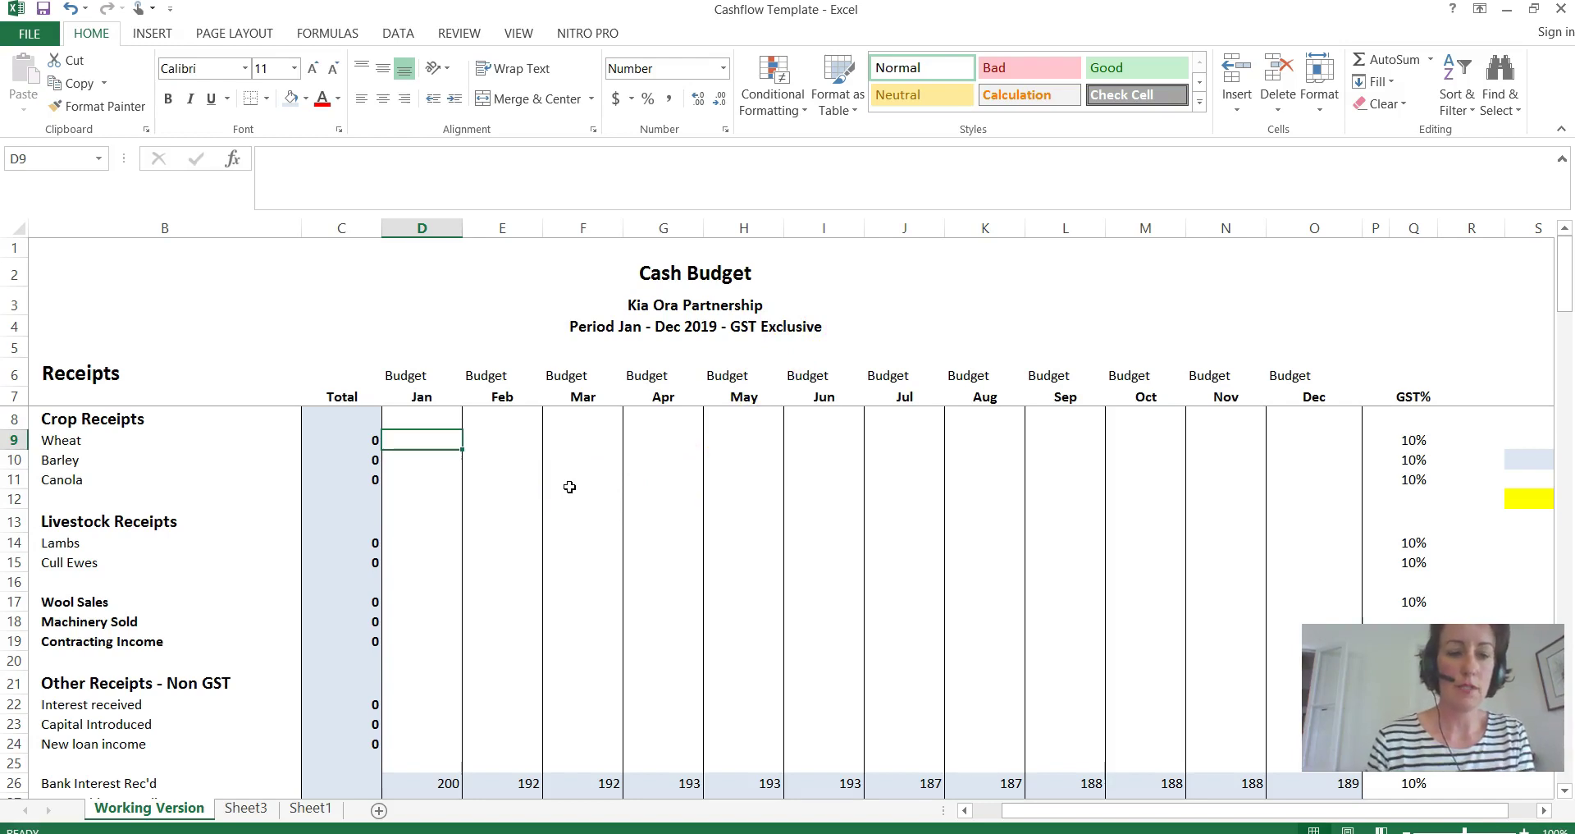
Enter Wheat receipts of 12,000 for Jan and 10,000 for Feb
{"action": "type", "text": "12"}
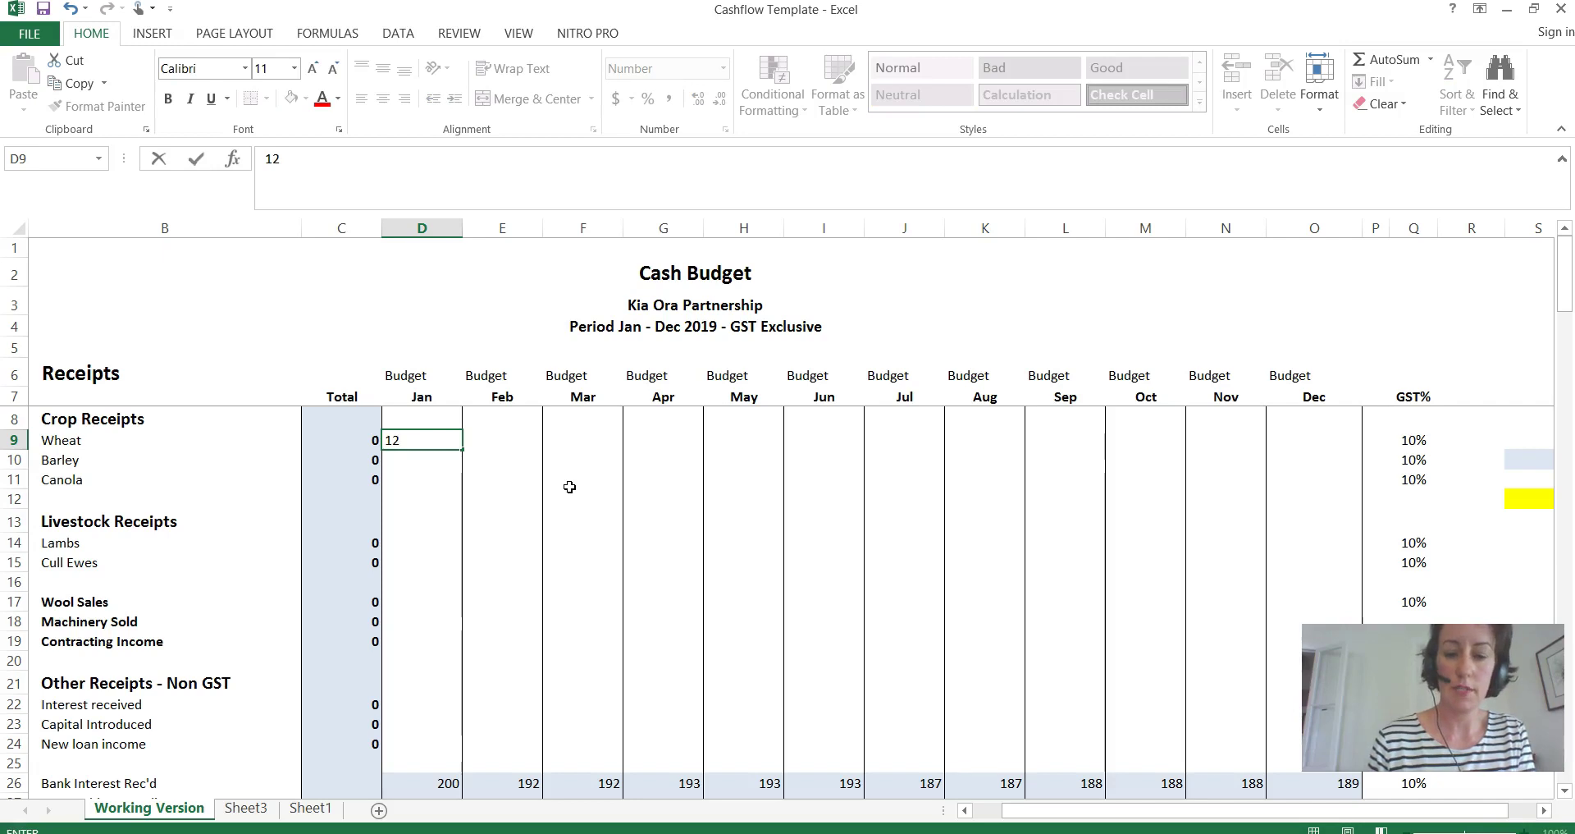
{"action": "type", "text": ",000"}
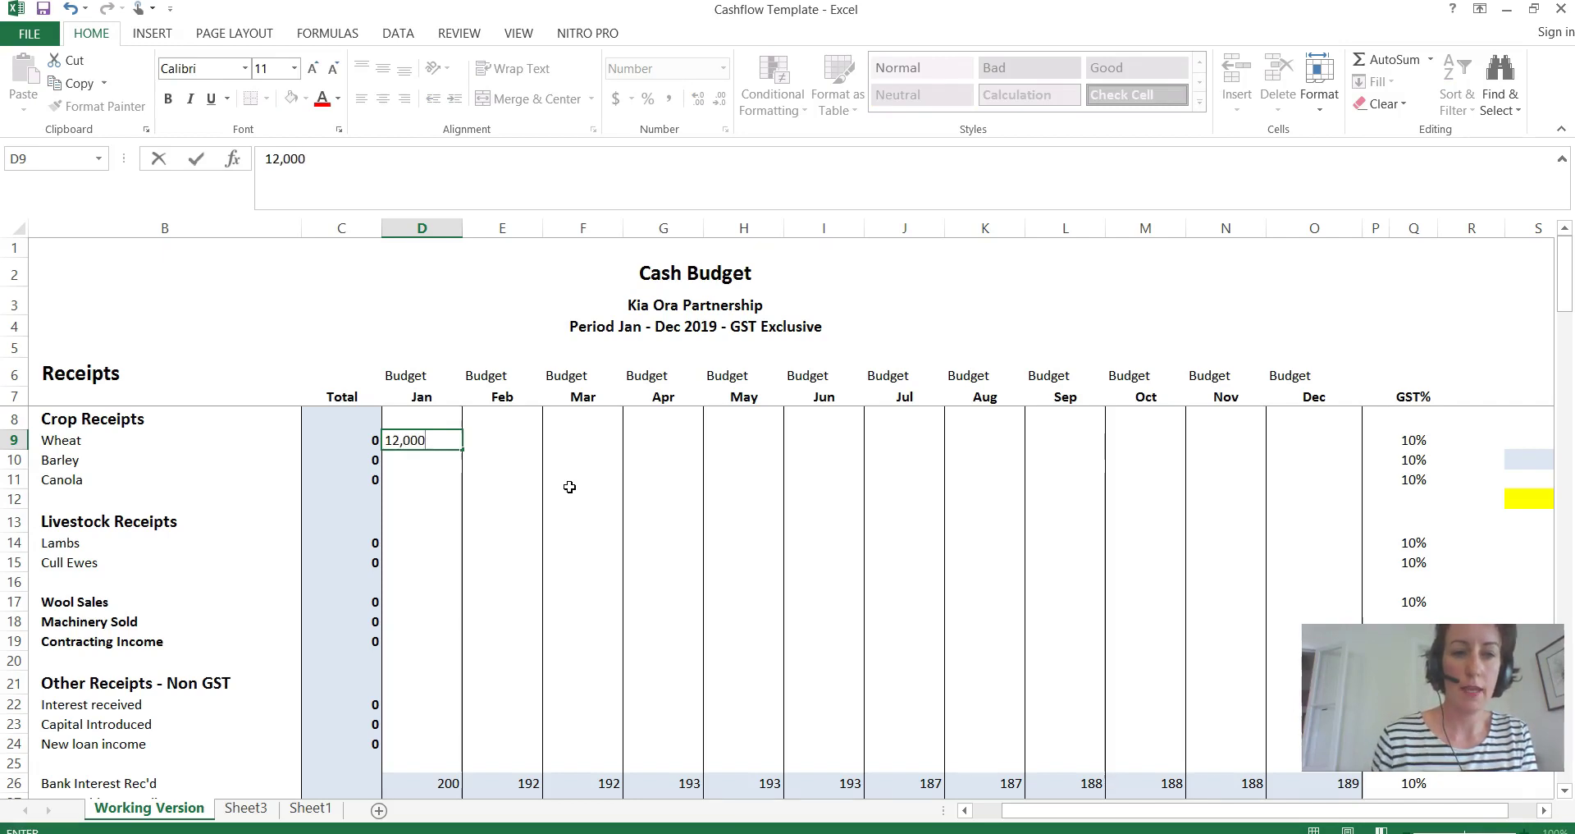
{"action": "left_click", "coordinate": [570, 487]}
{"action": "key", "text": "Up"}
{"action": "key", "text": "Left"}
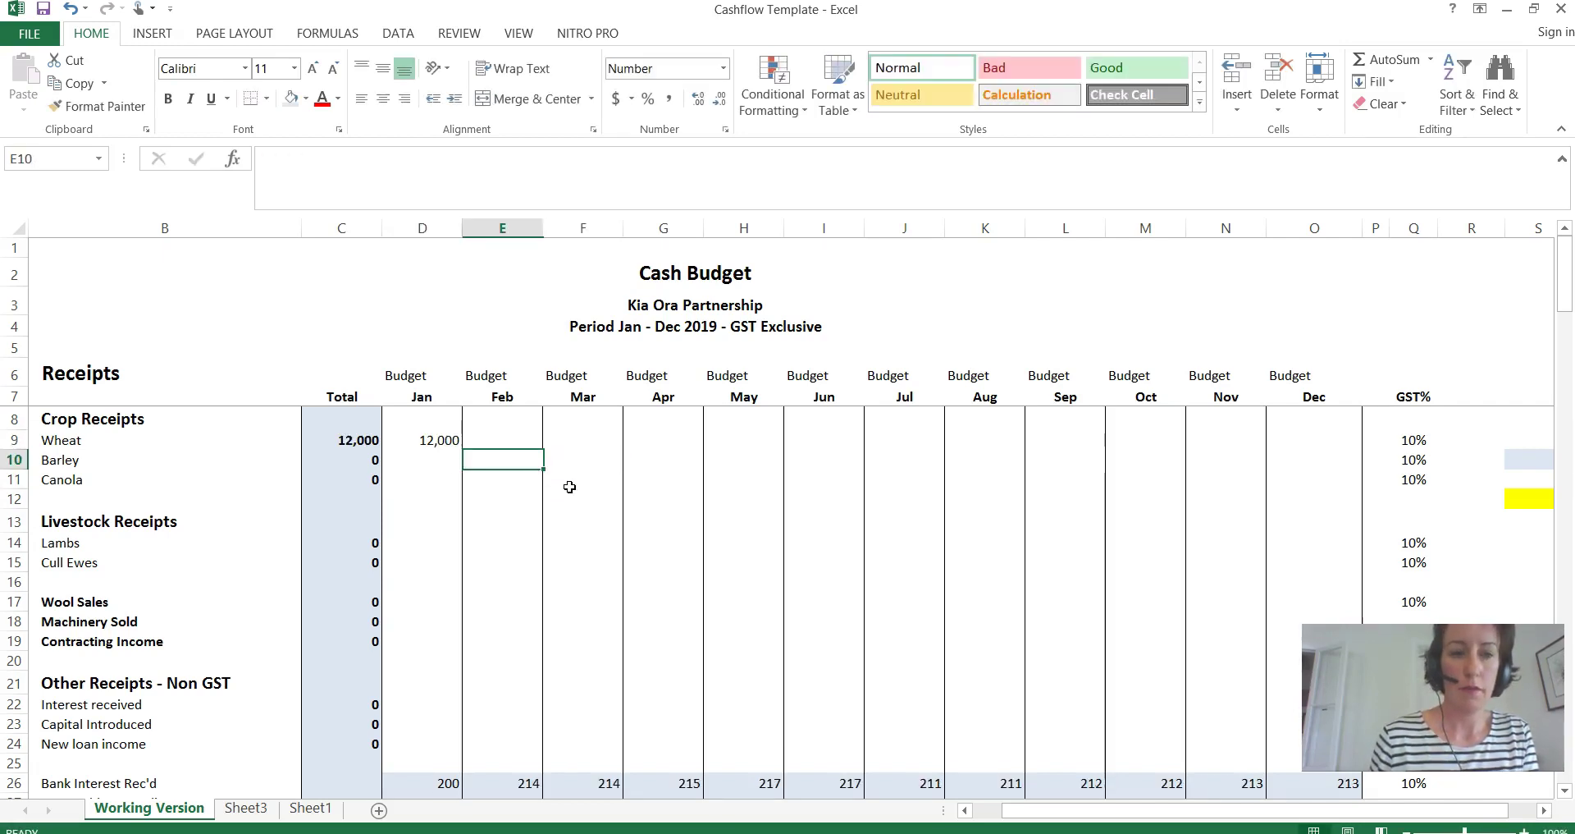
{"action": "key", "text": "Left"}
{"action": "key", "text": "Up"}
{"action": "key", "text": "Right"}
{"action": "key", "text": "Right"}
{"action": "key", "text": "Left"}
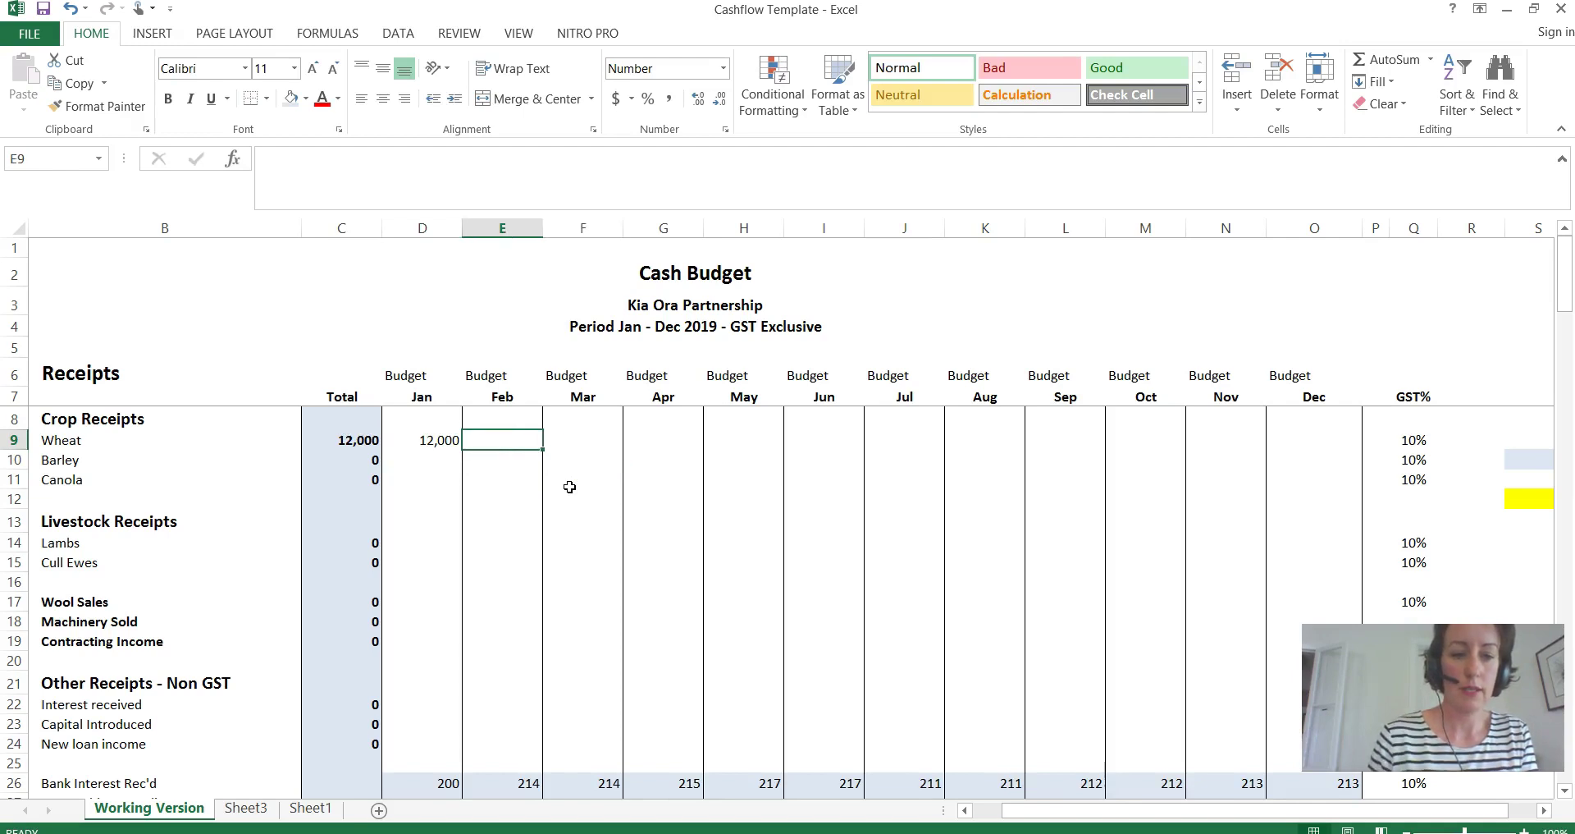
{"action": "type", "text": "10000"}
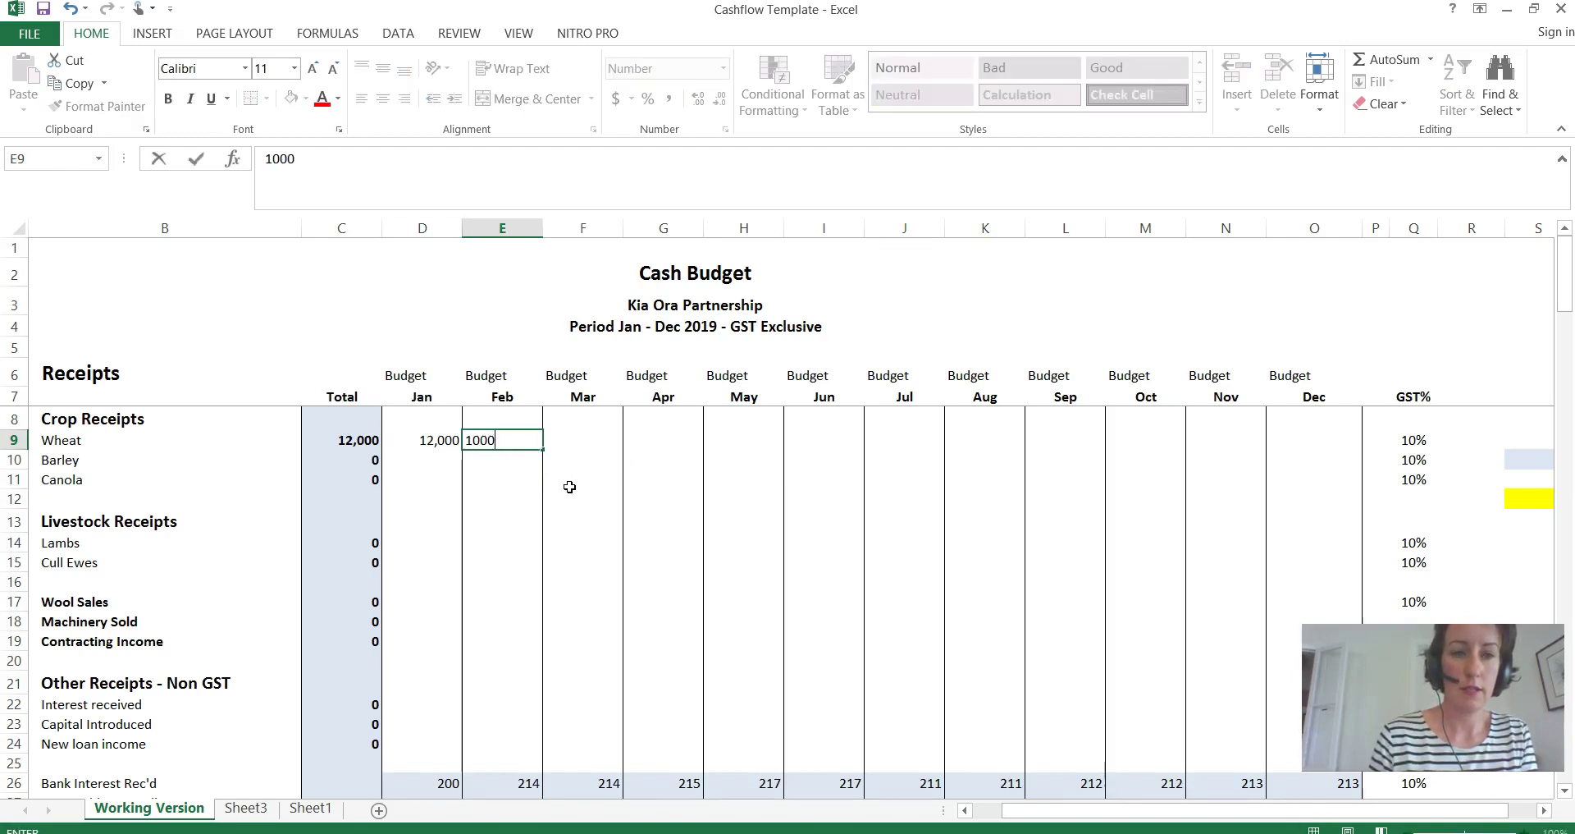
{"action": "key", "text": "Return"}
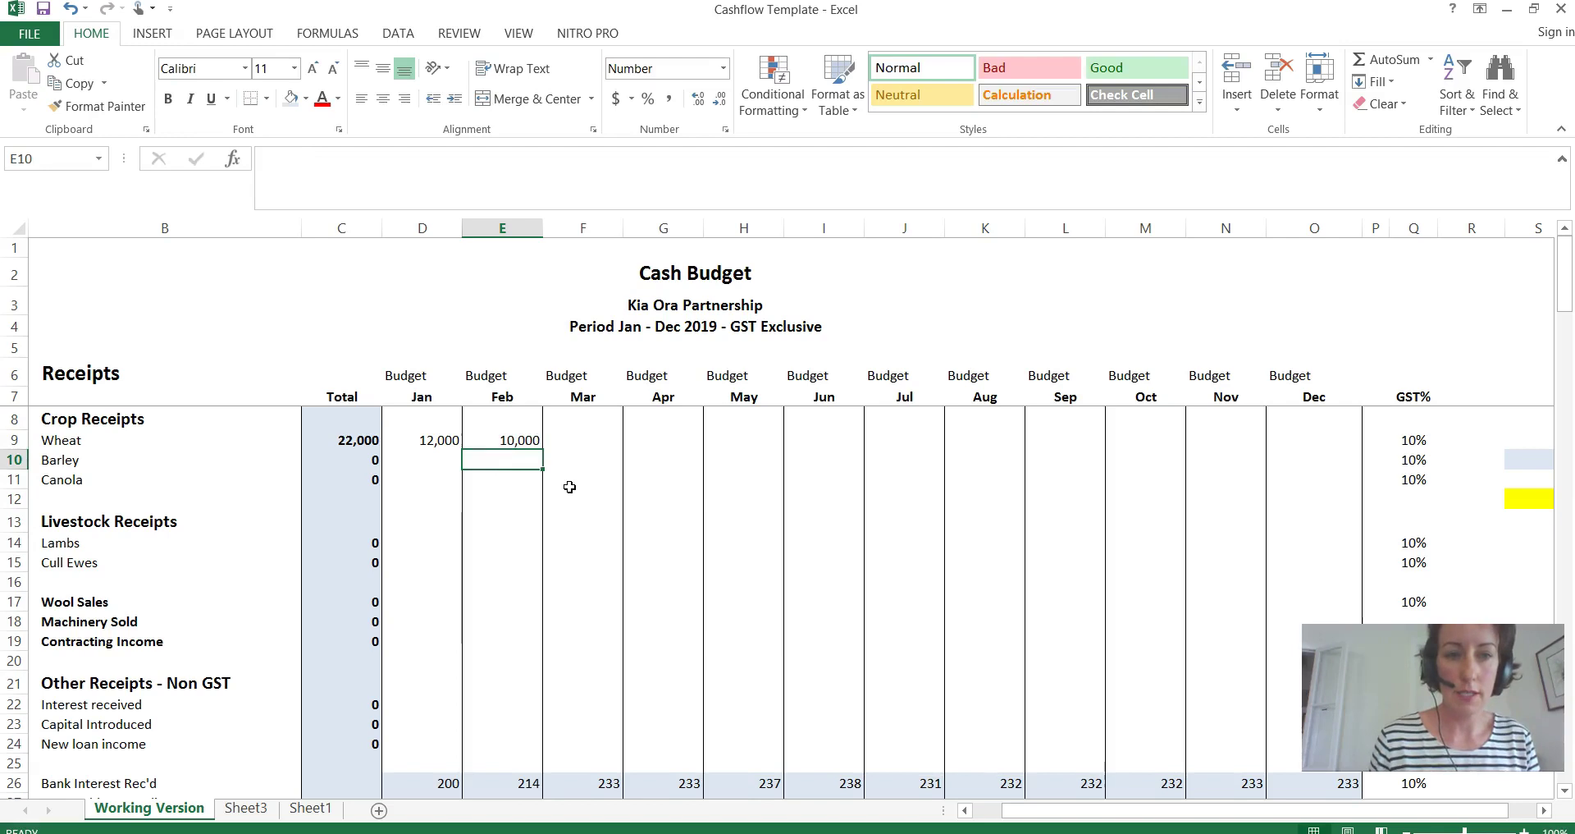
Enter Wheat receipts of 50,000 for Nov and 100,000 for Dec
{"action": "key", "text": "Up"}
{"action": "key", "text": "Right"}
{"action": "key", "text": "Right"}
{"action": "key", "text": "Right"}
{"action": "key", "text": "Right"}
{"action": "key", "text": "Right"}
{"action": "key", "text": "Right"}
{"action": "key", "text": "Right"}
{"action": "key", "text": "Right"}
{"action": "key", "text": "Right"}
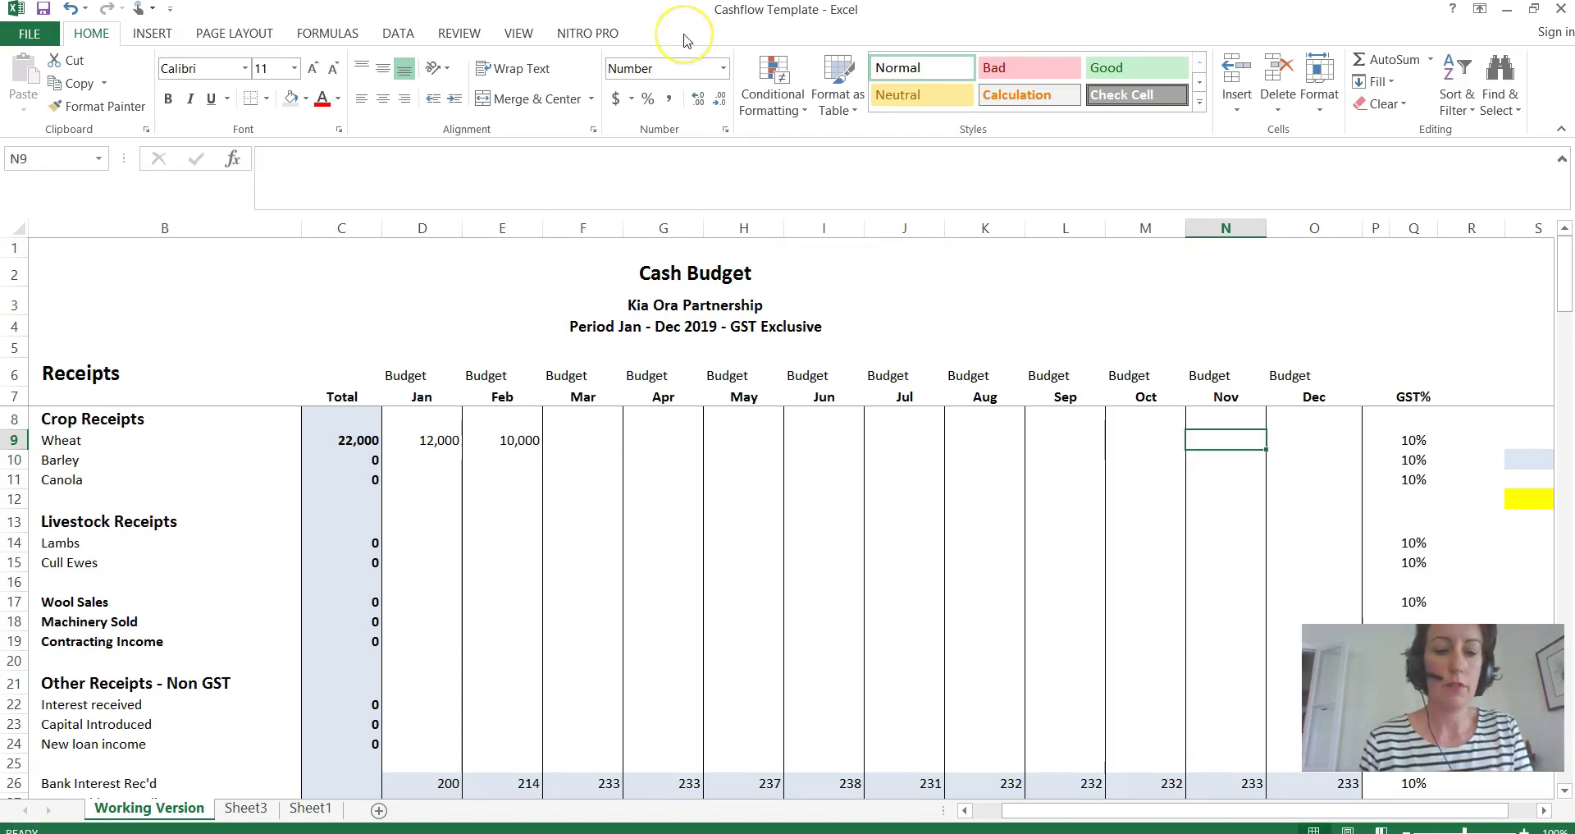
{"action": "type", "text": "50,000"}
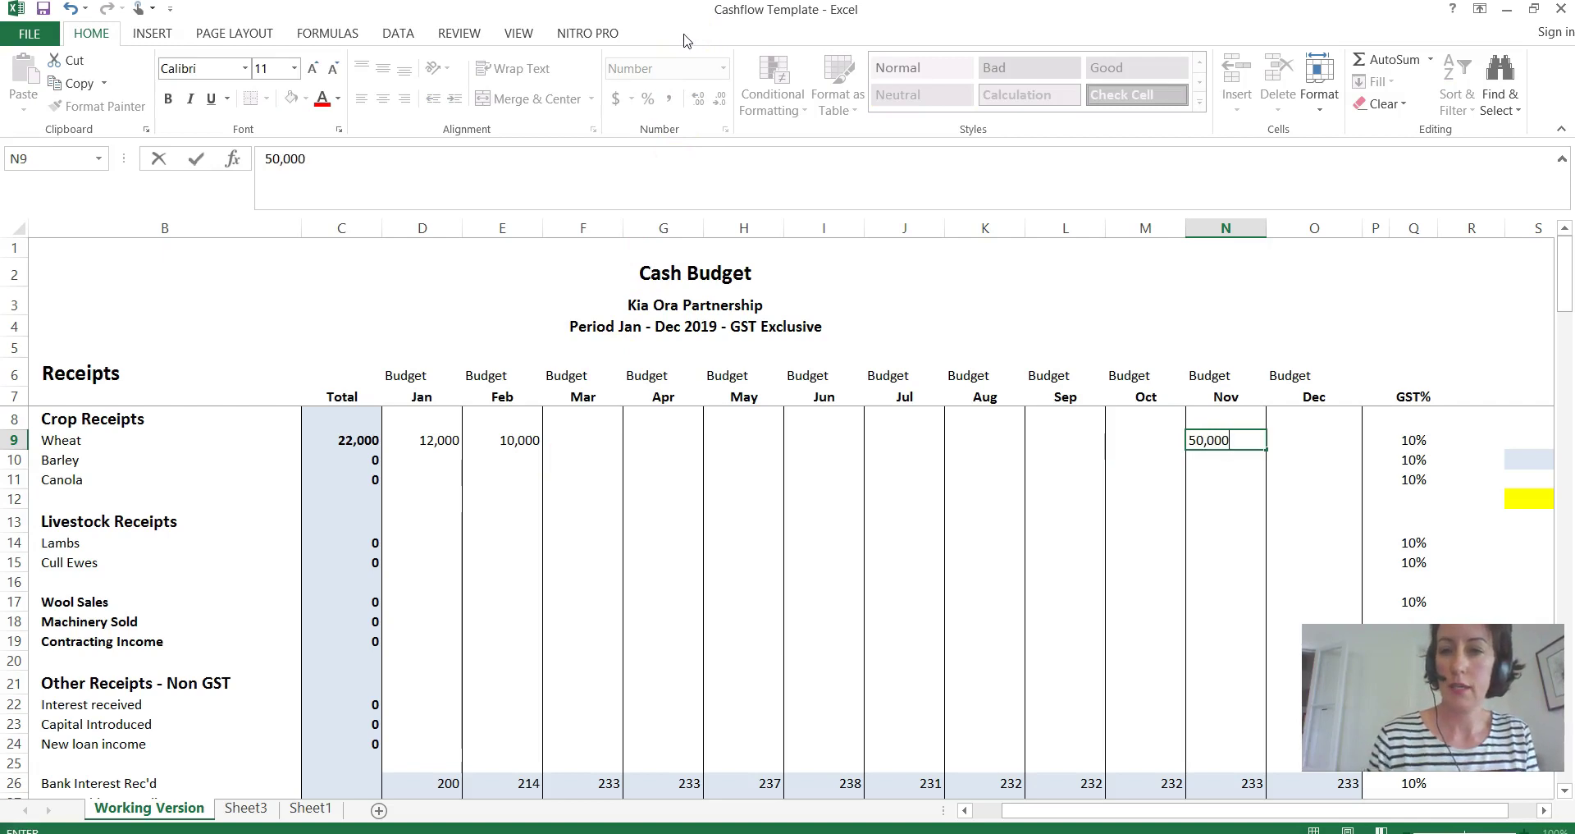
{"action": "key", "text": "Return"}
{"action": "key", "text": "Up"}
{"action": "key", "text": "Right"}
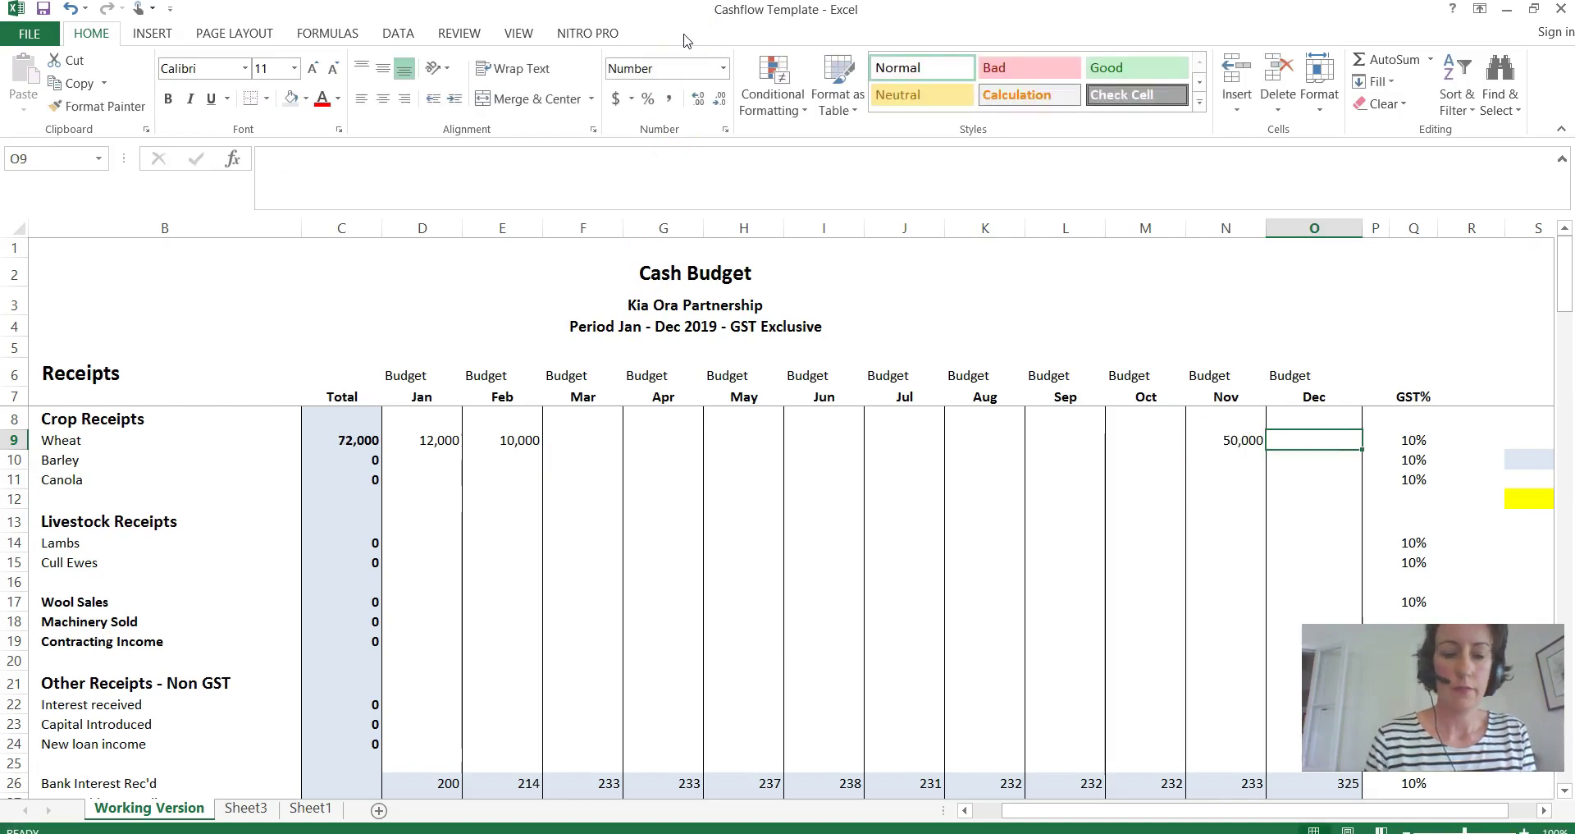
{"action": "type", "text": "100"}
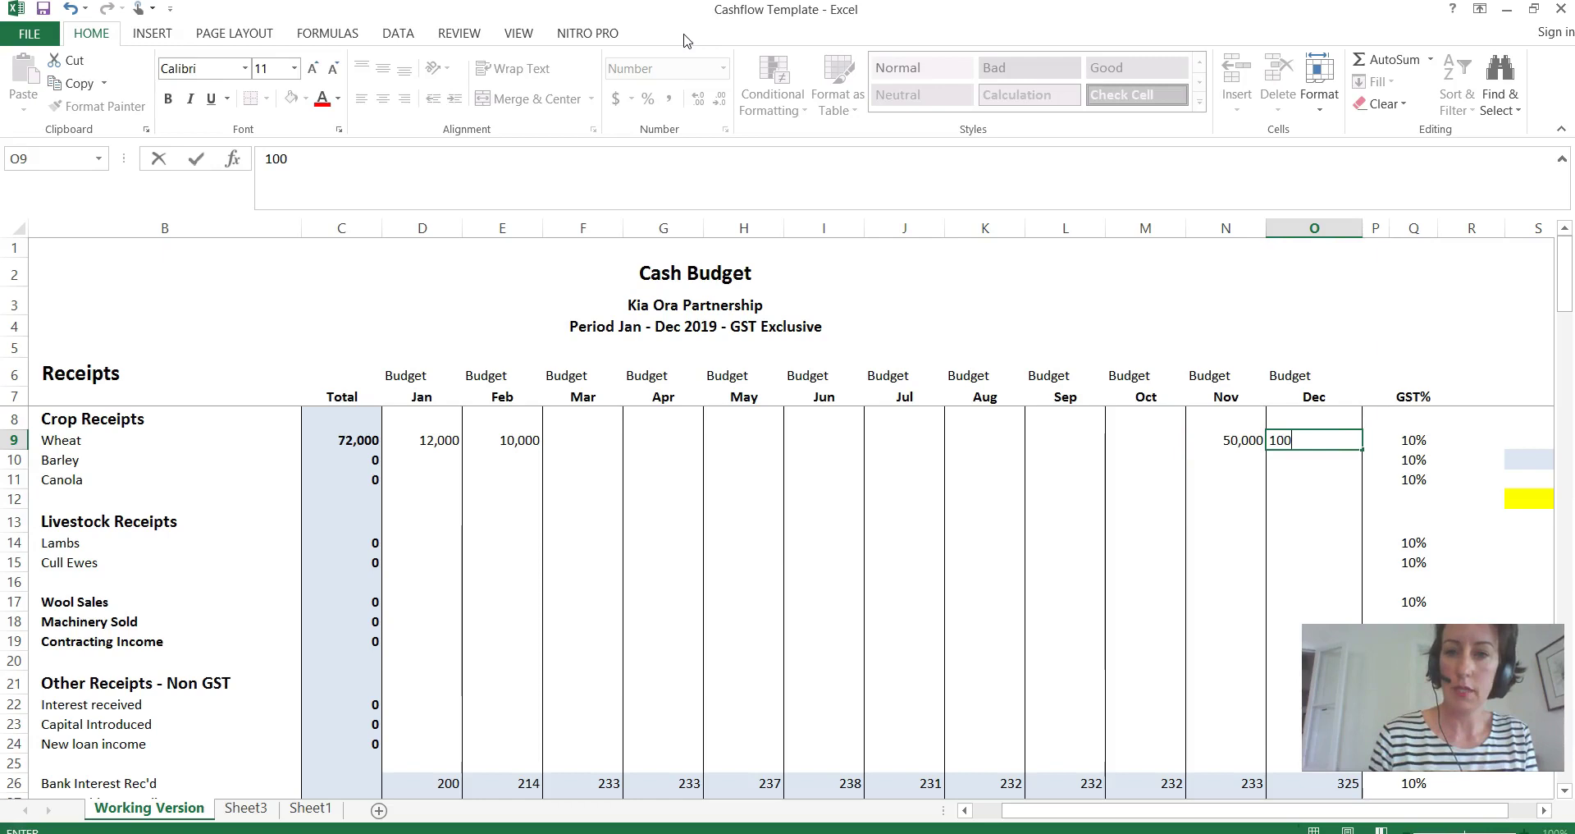
{"action": "type", "text": ",000"}
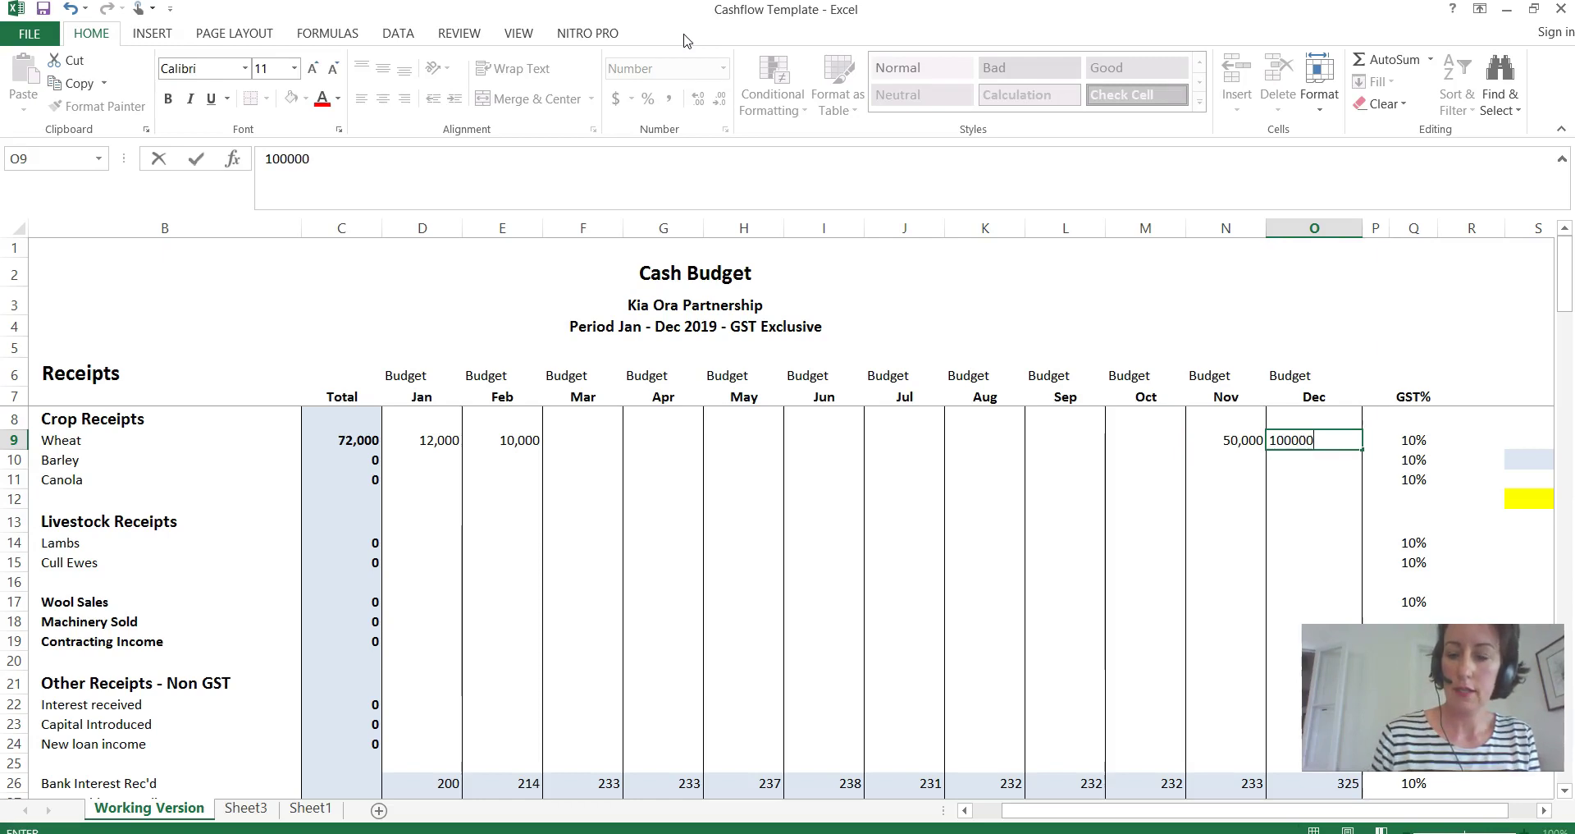
{"action": "key", "text": "Return"}
{"action": "key", "text": "Down"}
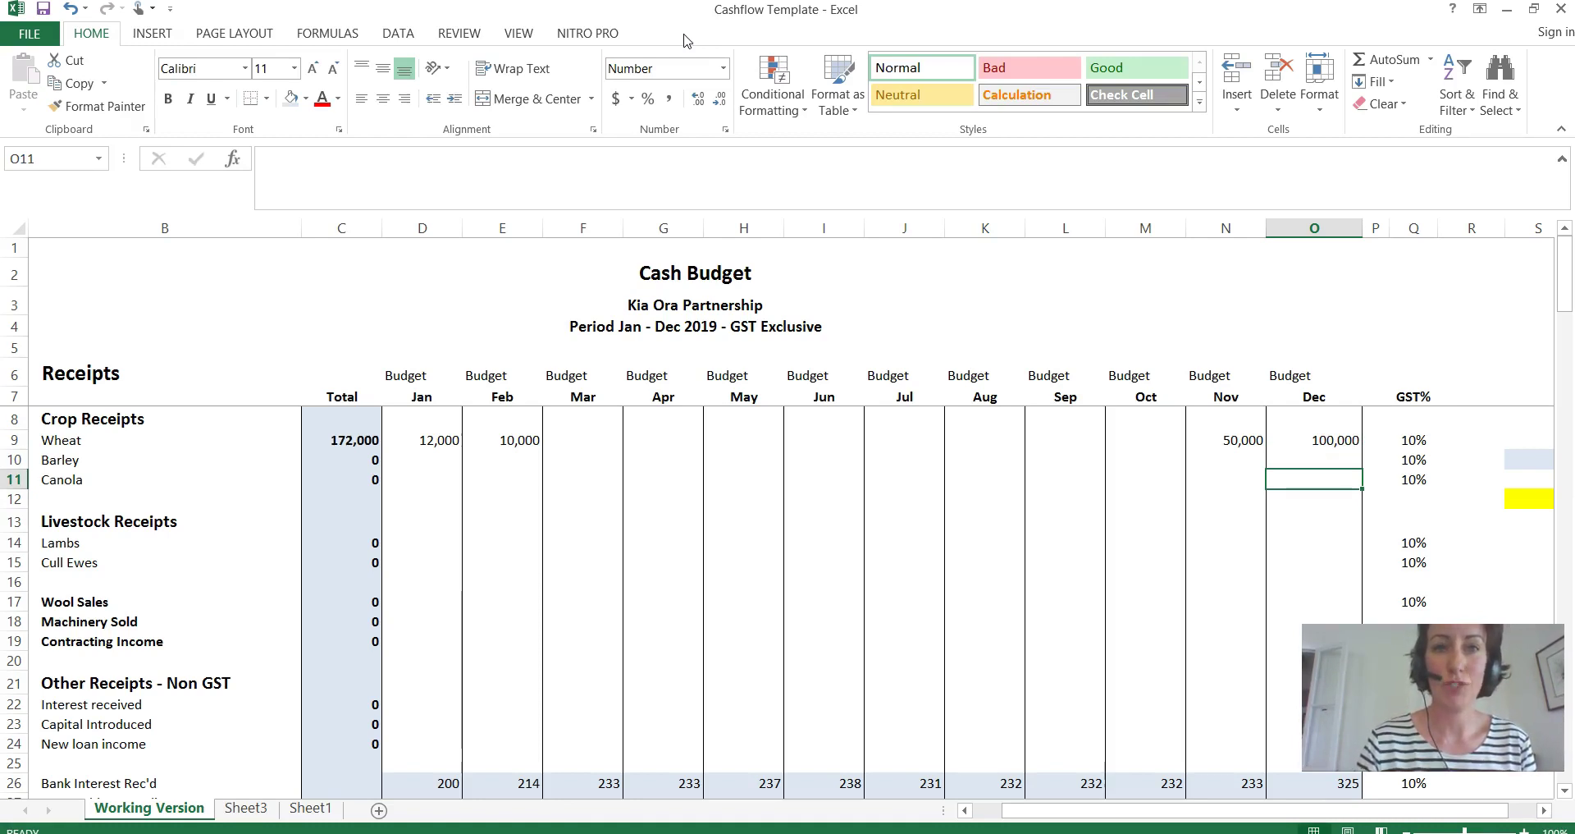
Overwrite the Lambs label with Steers and the Cull Ewes label with Cull Cows
{"action": "key", "text": "Left"}
{"action": "key", "text": "Left"}
{"action": "key", "text": "Left"}
{"action": "key", "text": "Left"}
{"action": "key", "text": "Left"}
{"action": "key", "text": "Left"}
{"action": "key", "text": "Left"}
{"action": "key", "text": "Left"}
{"action": "key", "text": "Left"}
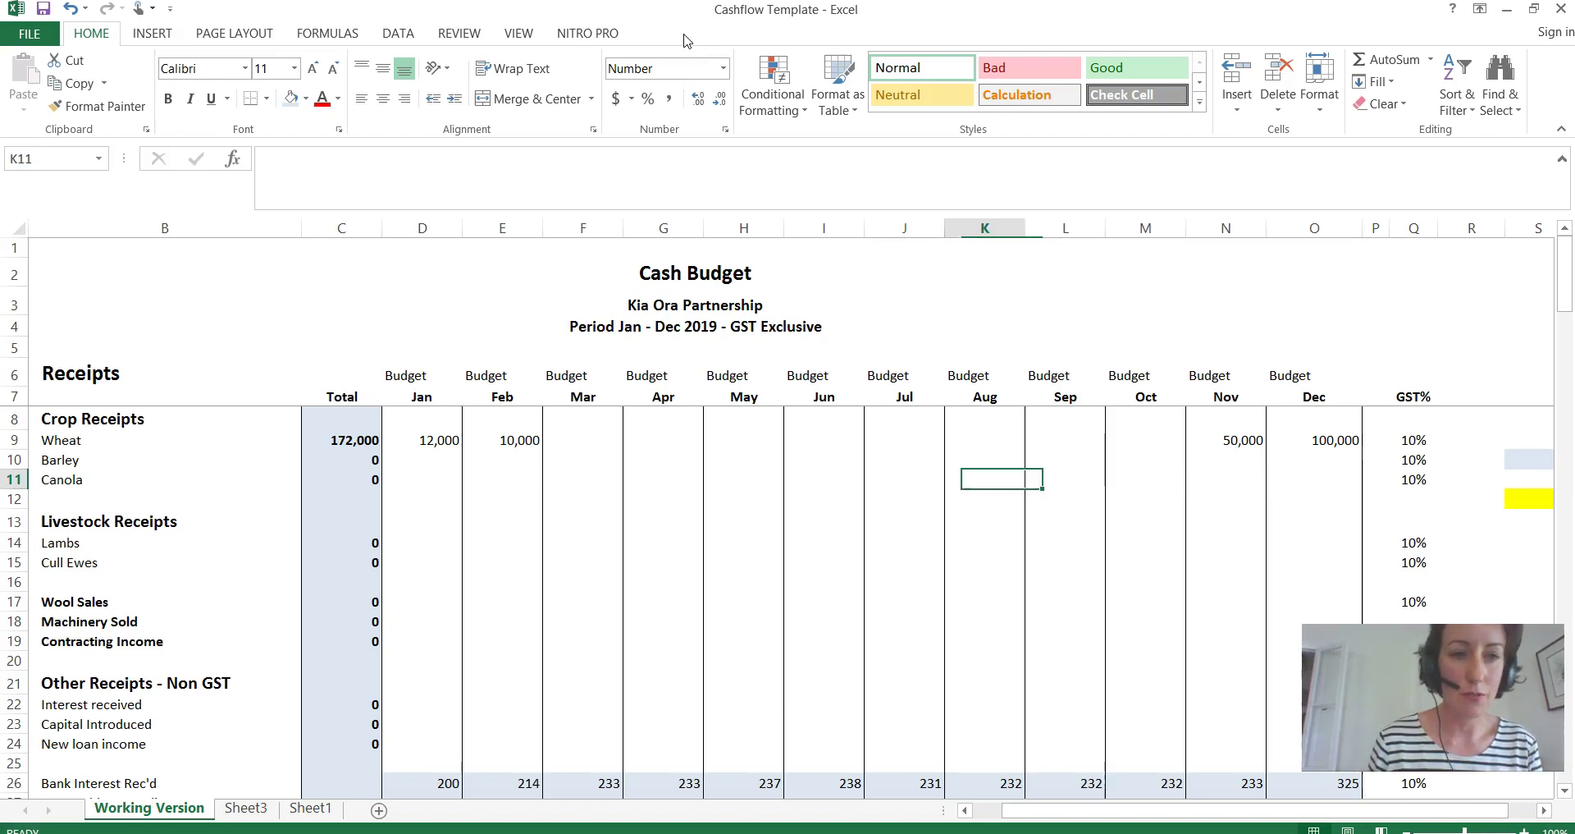
{"action": "key", "text": "Down"}
{"action": "key", "text": "Down"}
{"action": "key", "text": "Down"}
{"action": "key", "text": "Down"}
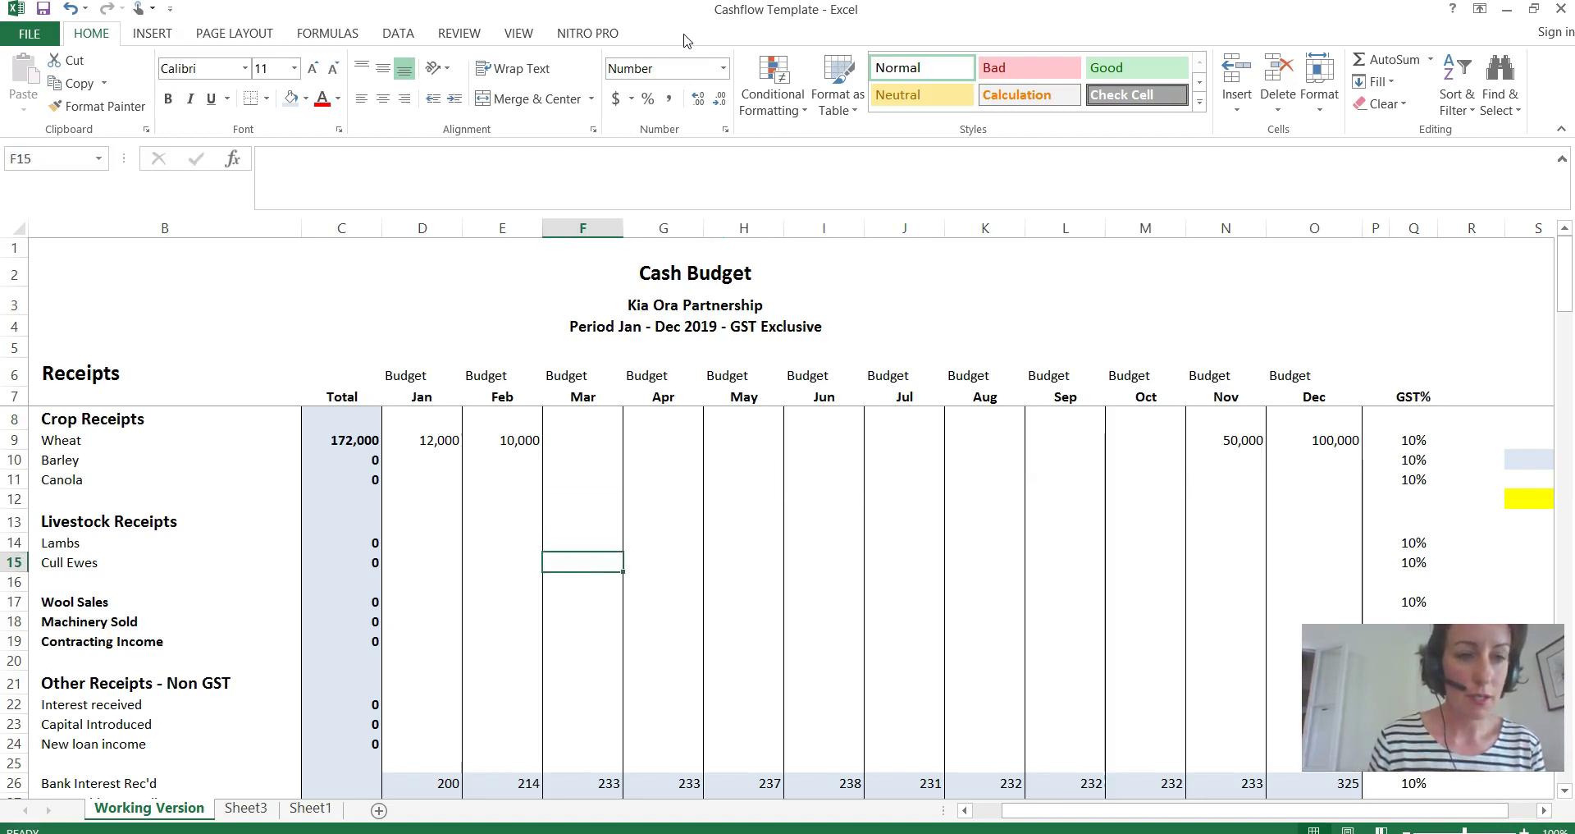
{"action": "key", "text": "Left"}
{"action": "key", "text": "Left"}
{"action": "key", "text": "Left"}
{"action": "key", "text": "Left"}
{"action": "key", "text": "Left"}
{"action": "key", "text": "Right"}
{"action": "key", "text": "Right"}
{"action": "key", "text": "Right"}
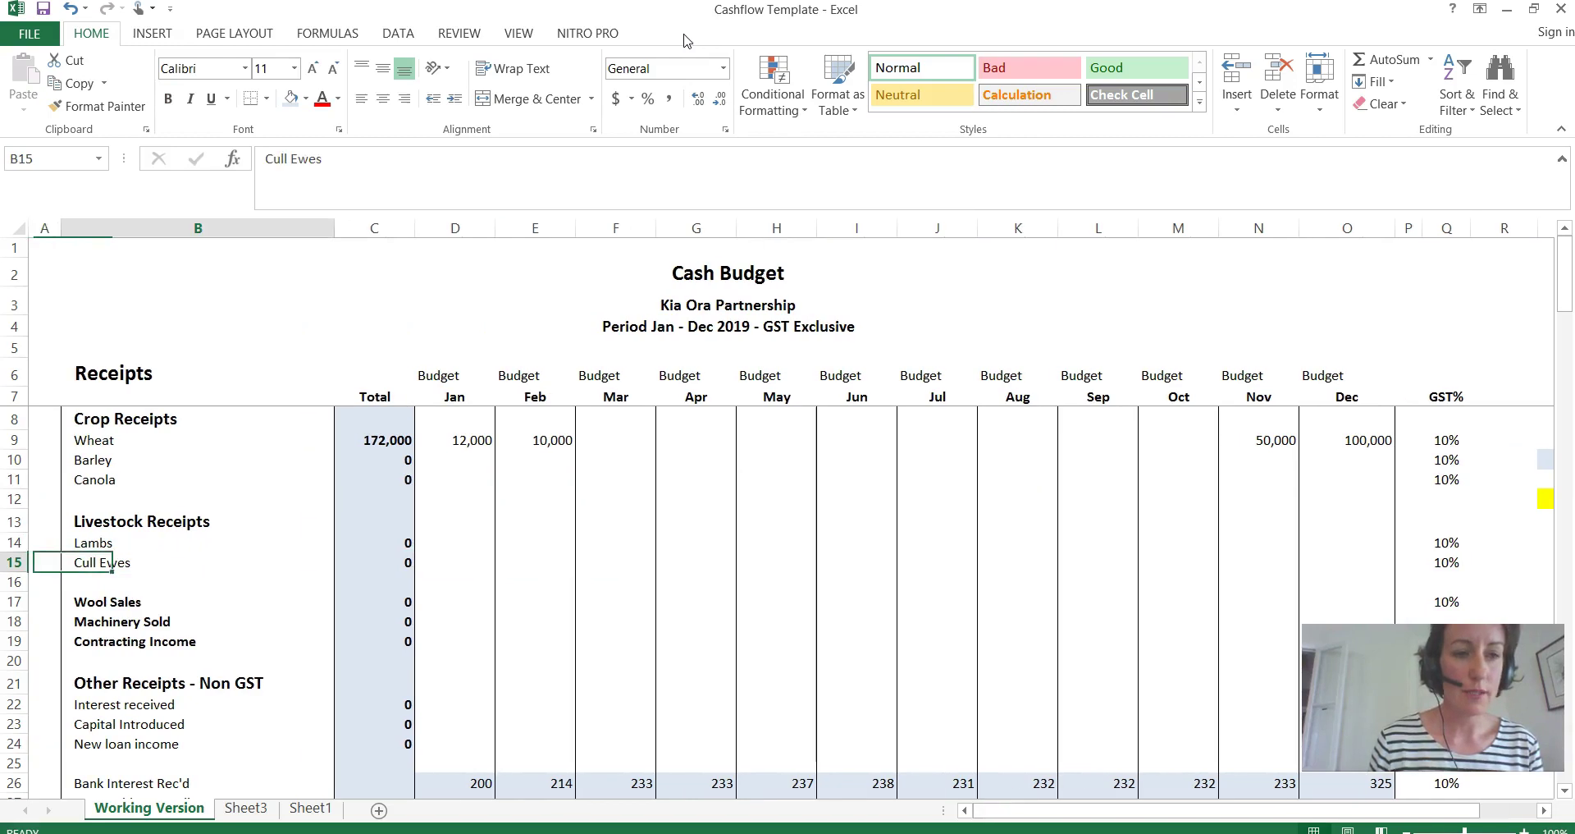
{"action": "key", "text": "Right"}
{"action": "key", "text": "Right"}
{"action": "key", "text": "Left"}
{"action": "key", "text": "Left"}
{"action": "key", "text": "Left"}
{"action": "key", "text": "Left"}
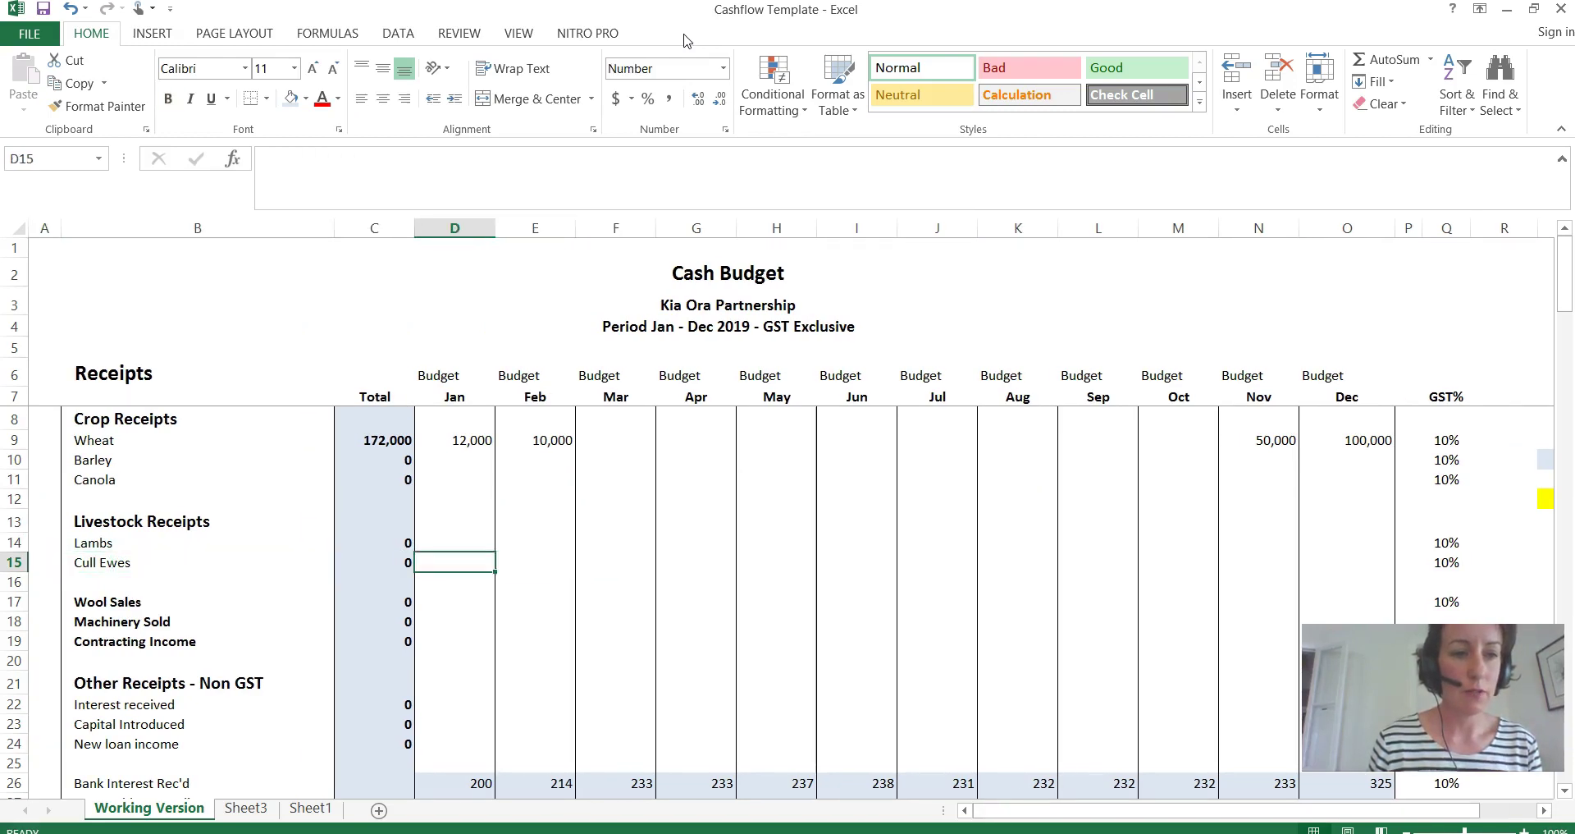
{"action": "key", "text": "Up"}
{"action": "key", "text": "Down"}
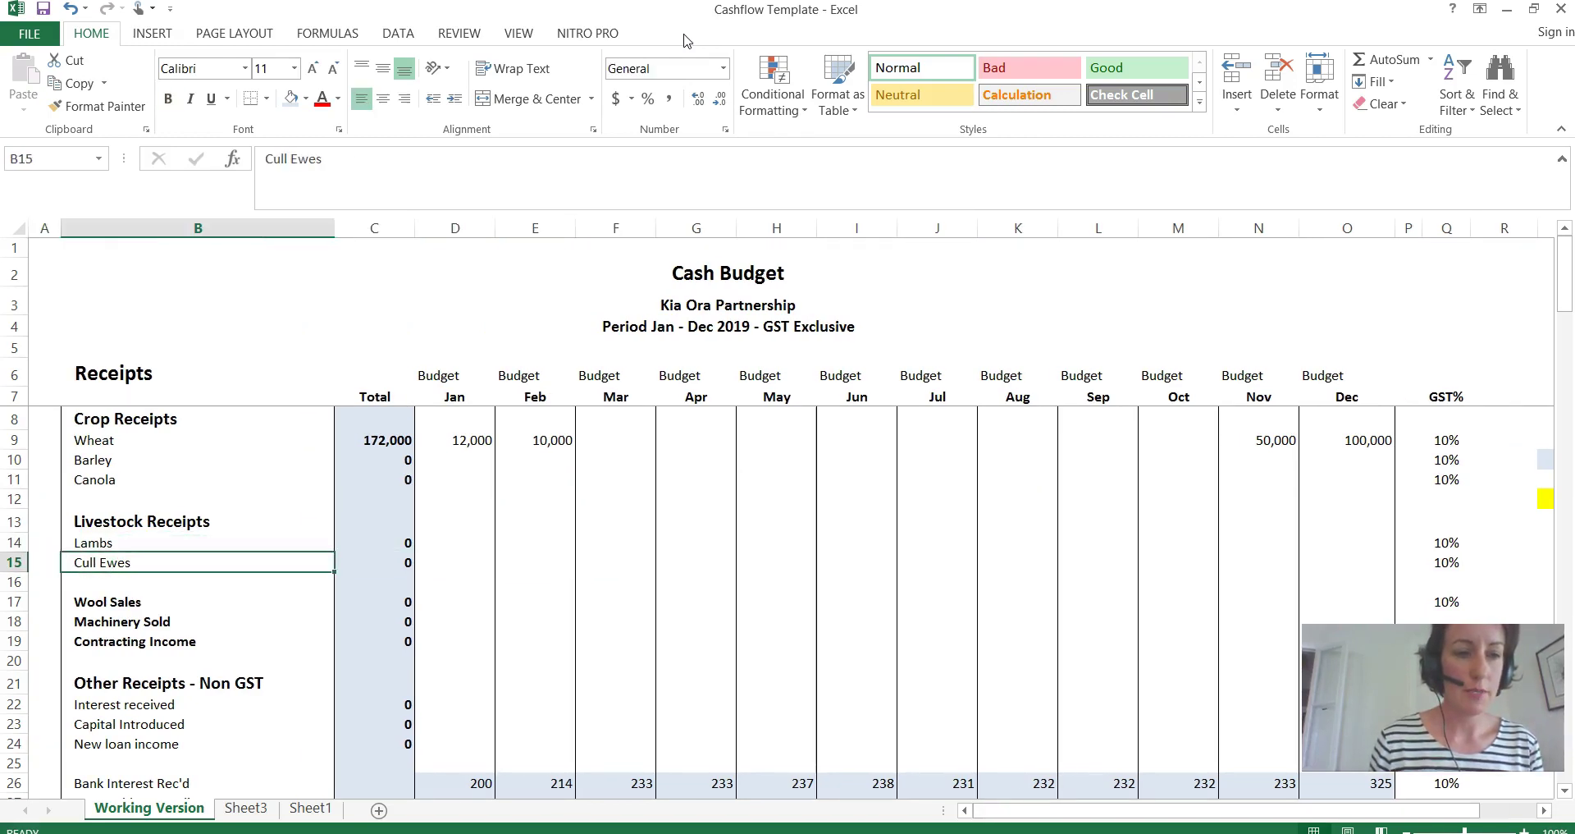
{"action": "key", "text": "Right"}
{"action": "key", "text": "Right"}
{"action": "key", "text": "Left"}
{"action": "key", "text": "Left"}
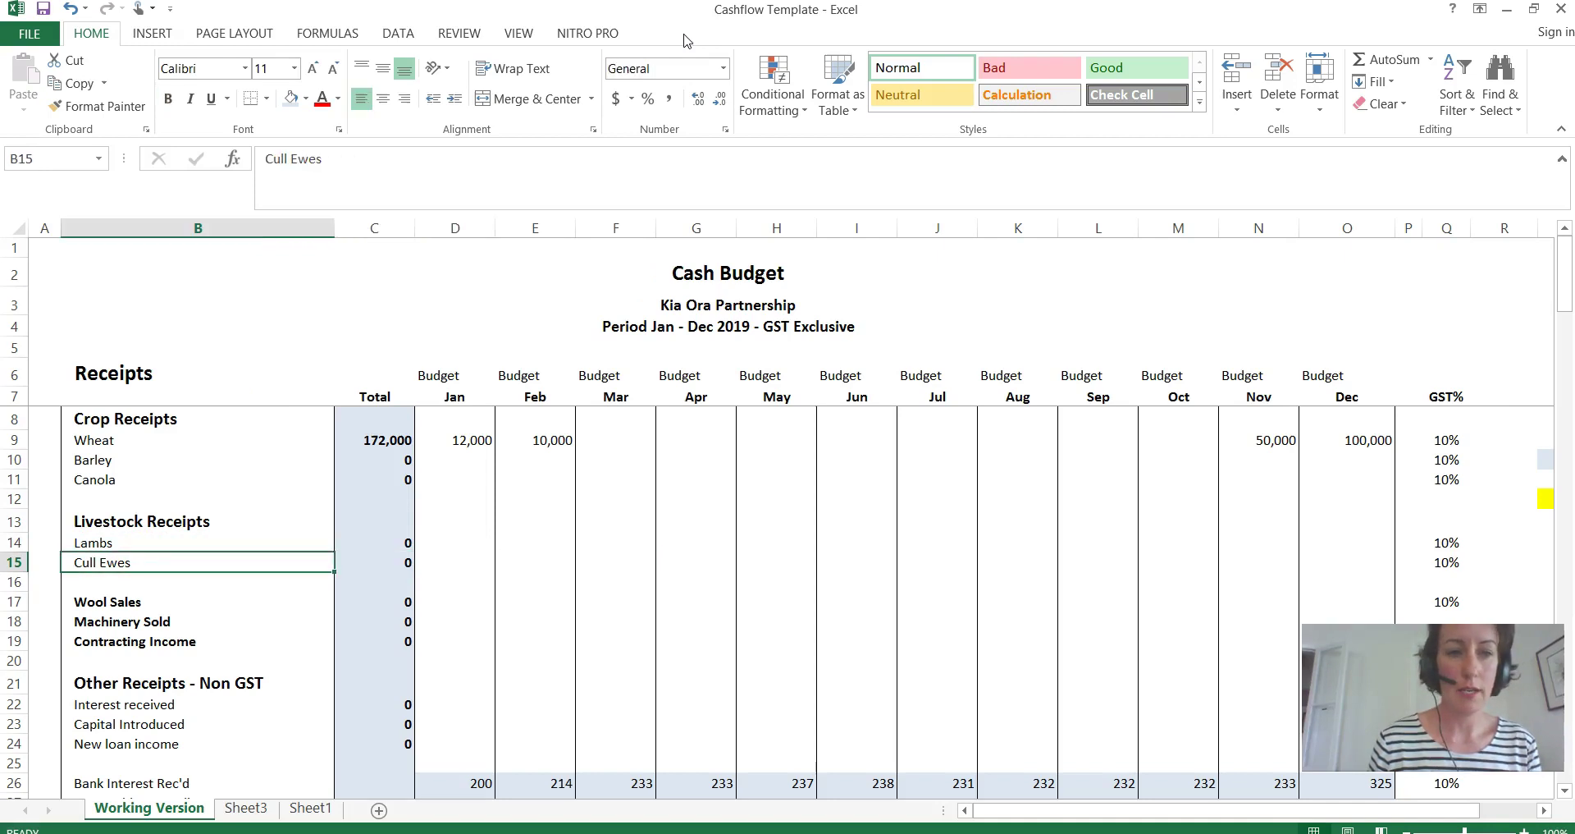
{"action": "key", "text": "Up"}
{"action": "type", "text": "Cu"}
{"action": "key", "text": "BackSpace"}
{"action": "key", "text": "BackSpace"}
{"action": "key", "text": "BackSpace"}
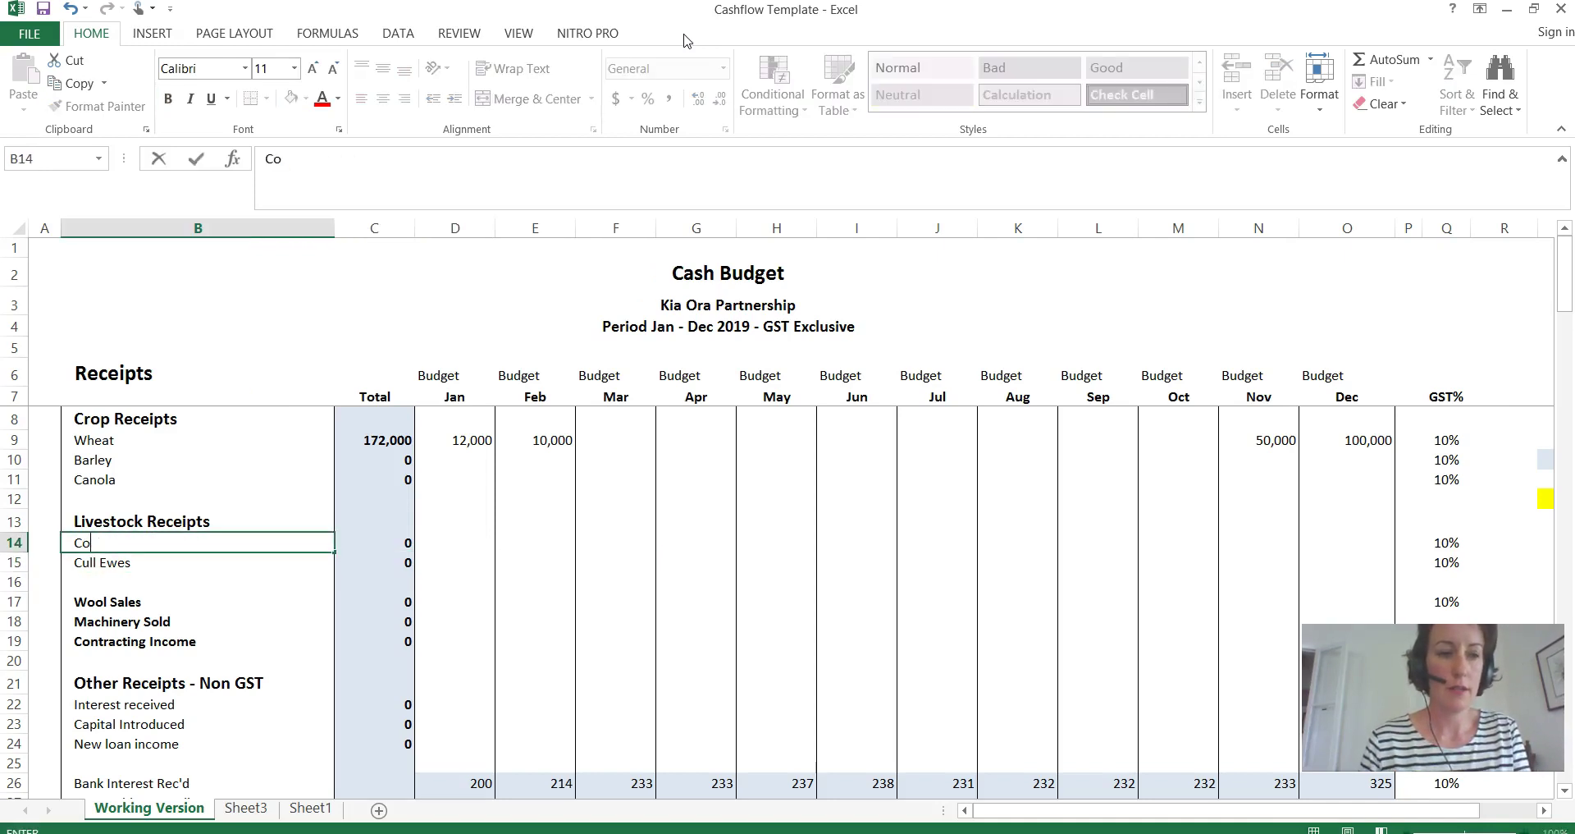
{"action": "type", "text": "St"}
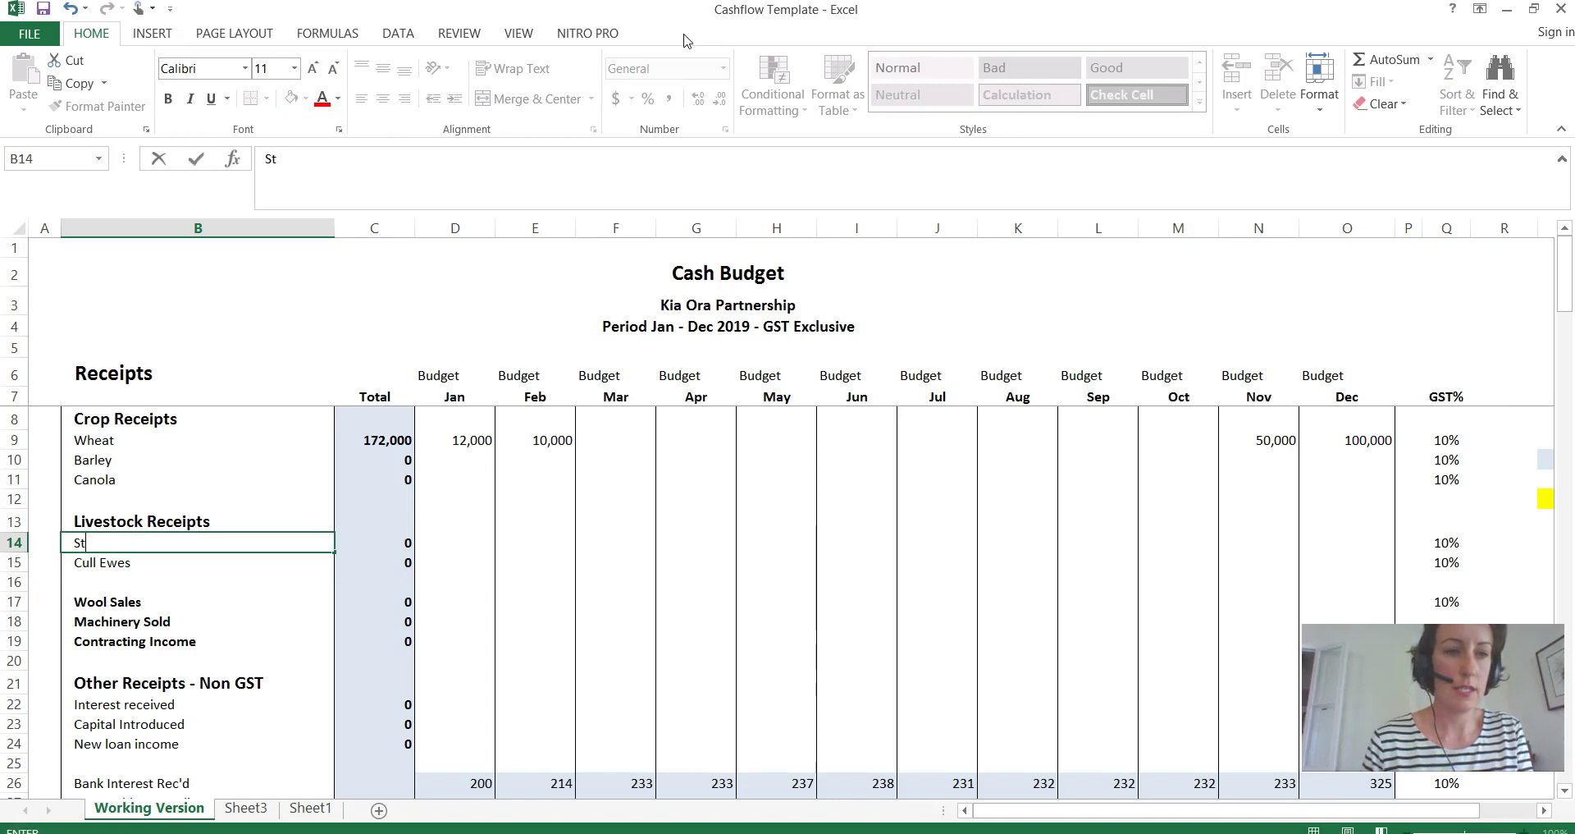
{"action": "type", "text": "eers"}
{"action": "key", "text": "Return"}
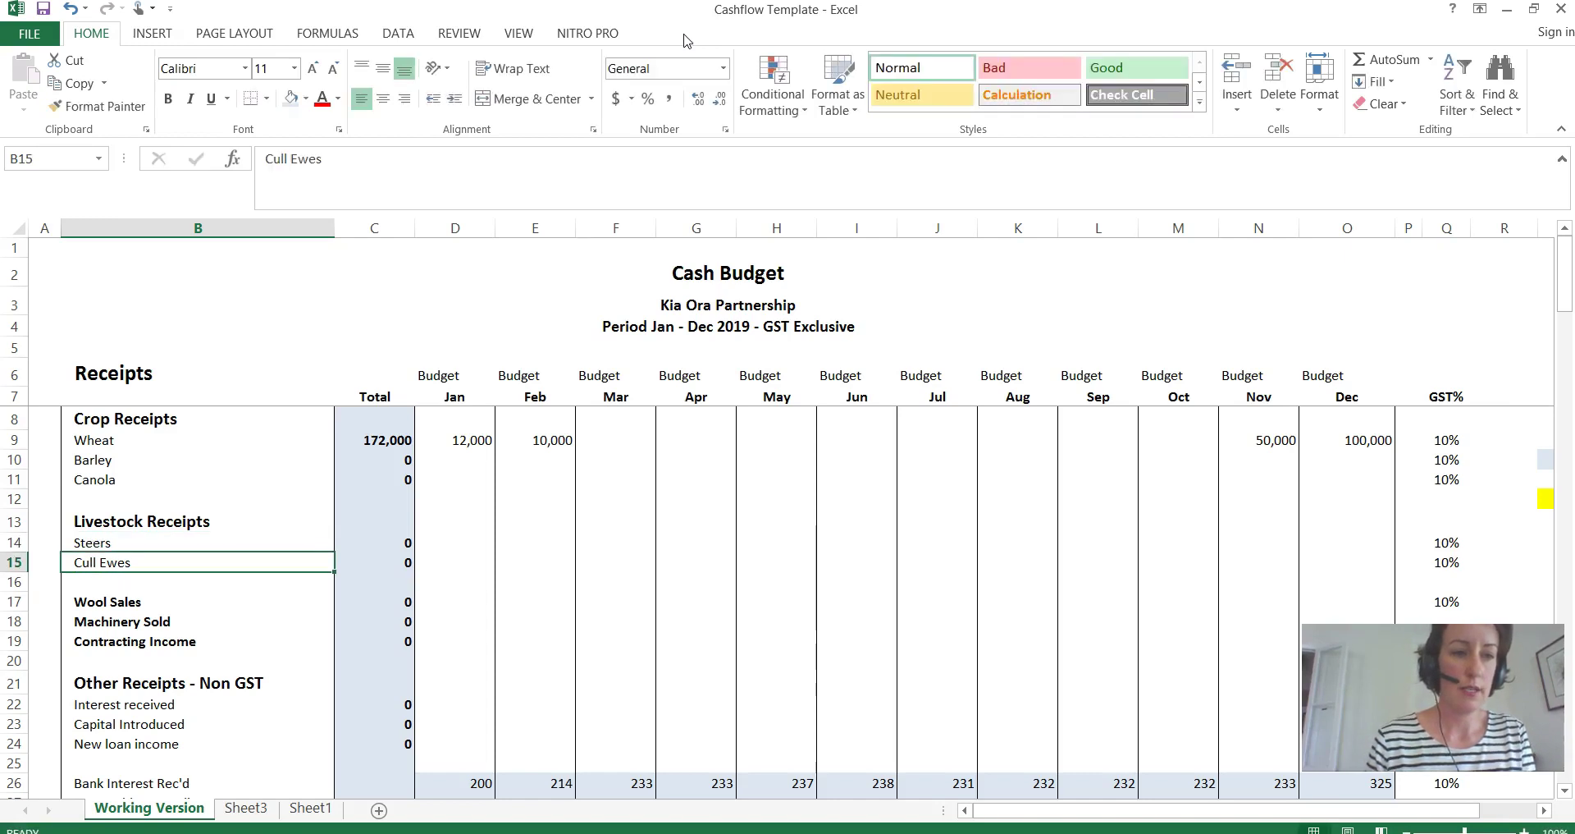
{"action": "type", "text": "Cull "}
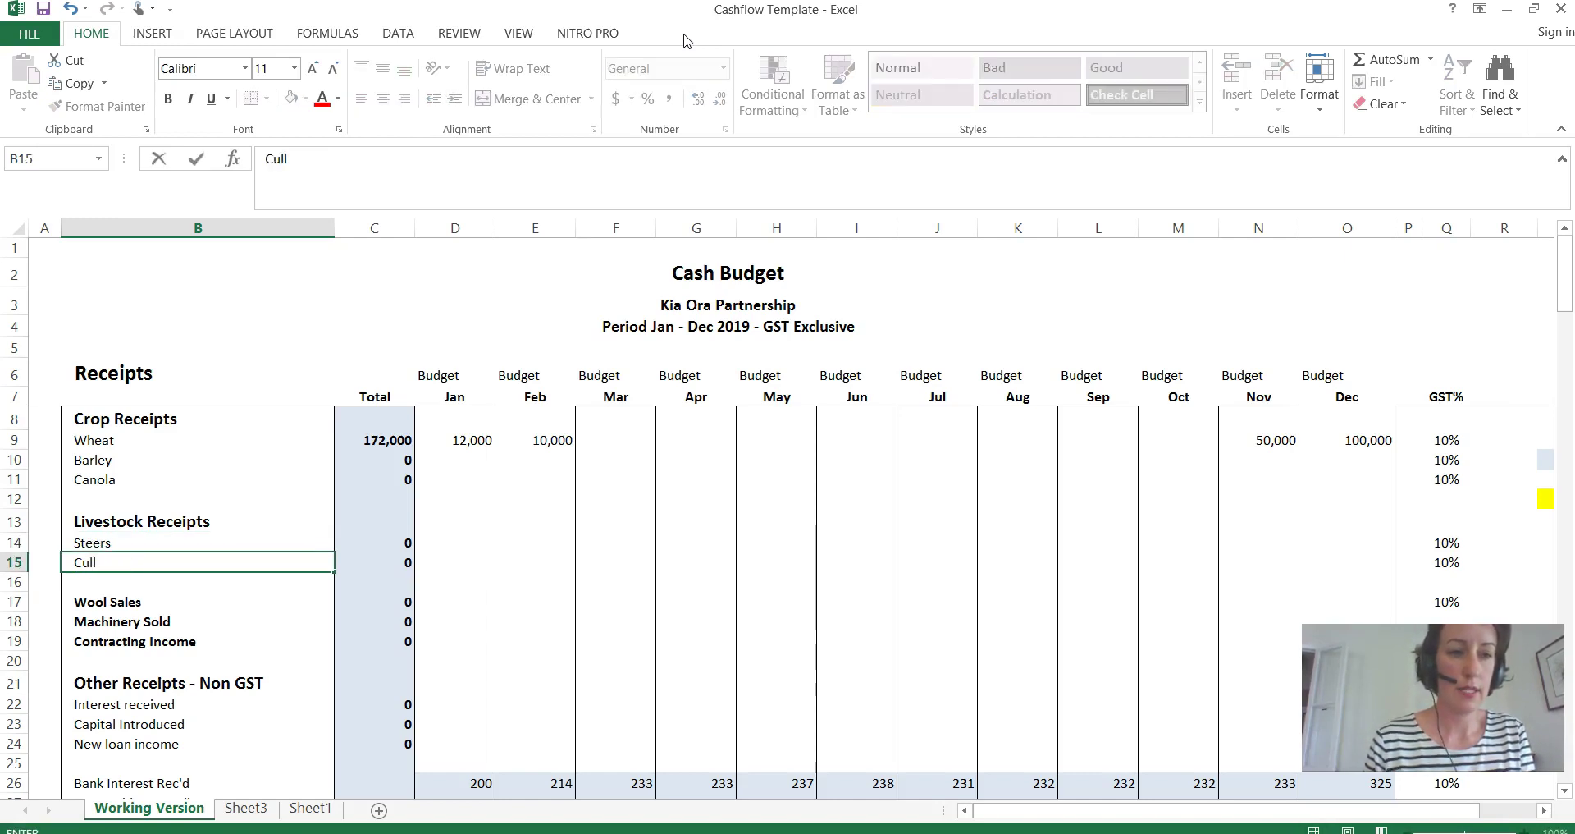
{"action": "type", "text": "Cows"}
{"action": "key", "text": "Return"}
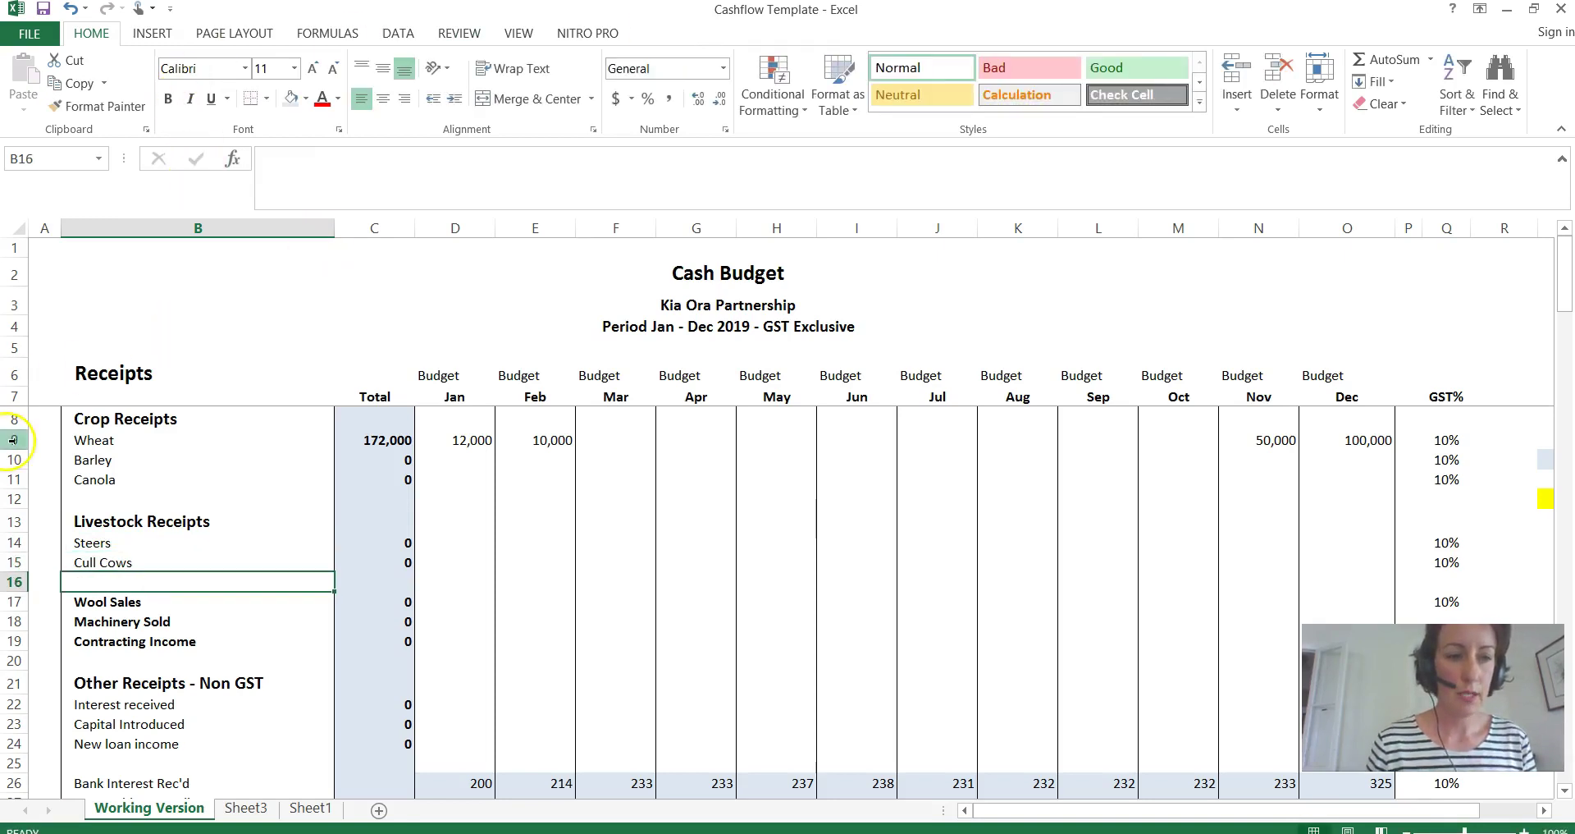
Insert a blank row 16 above Wool Sales and label it Alpacas
{"action": "left_click", "coordinate": [15, 581]}
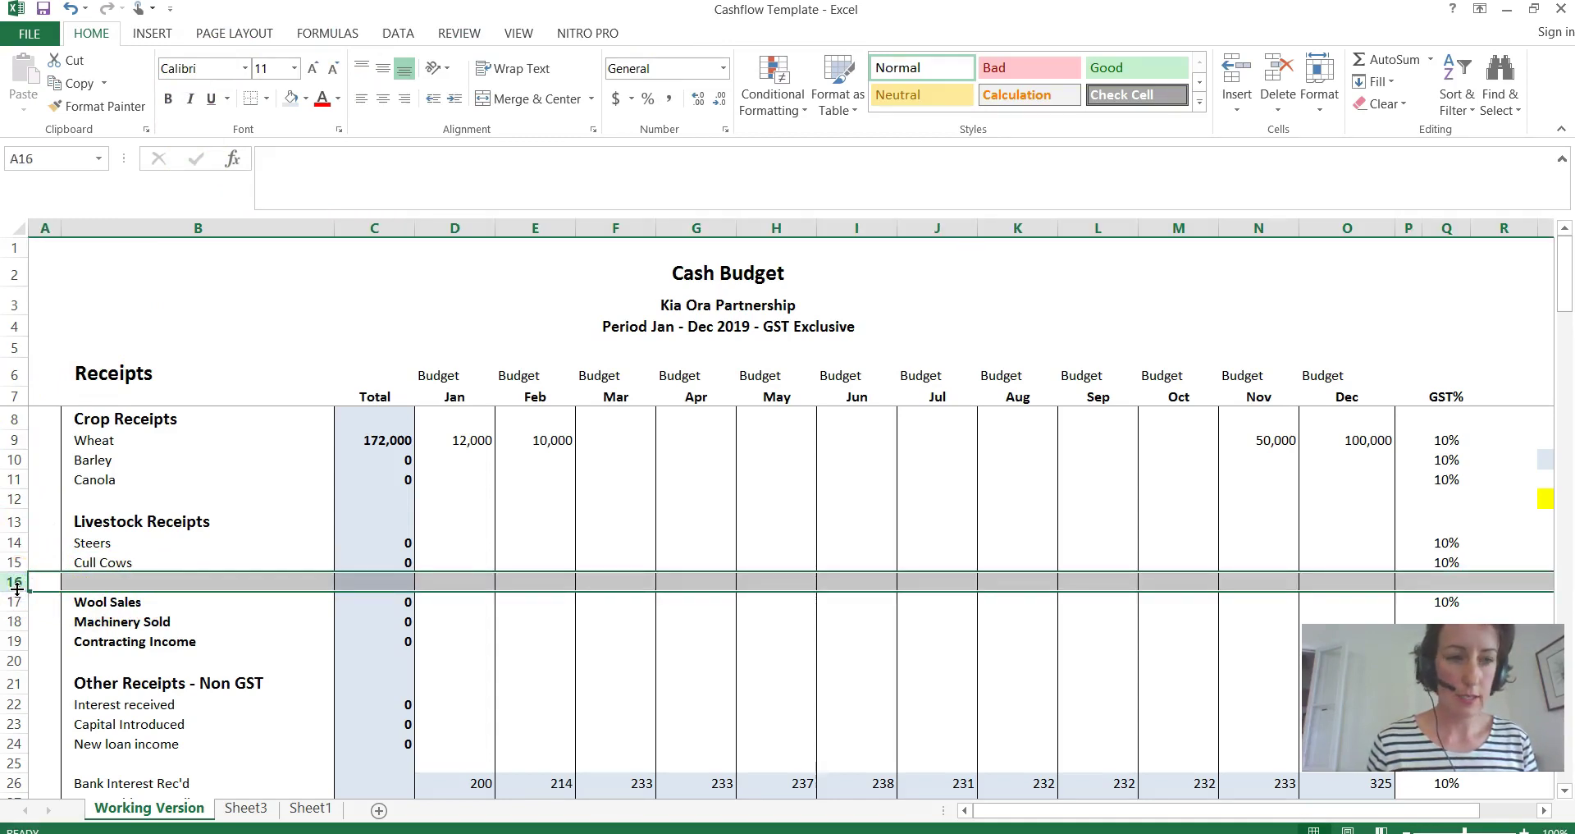
{"action": "right_click", "coordinate": [17, 587]}
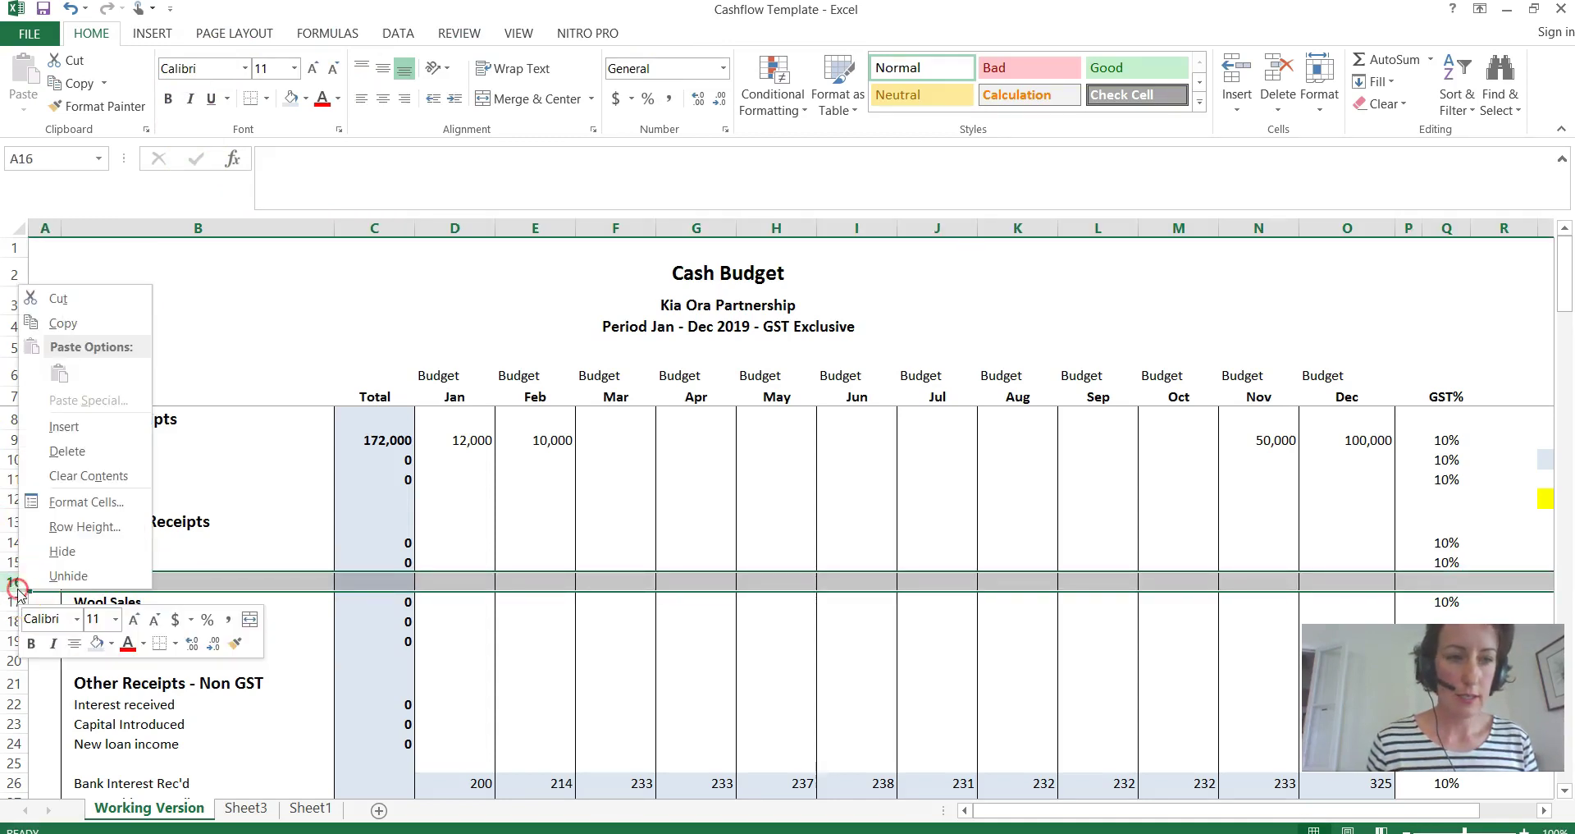
{"action": "left_click", "coordinate": [74, 428]}
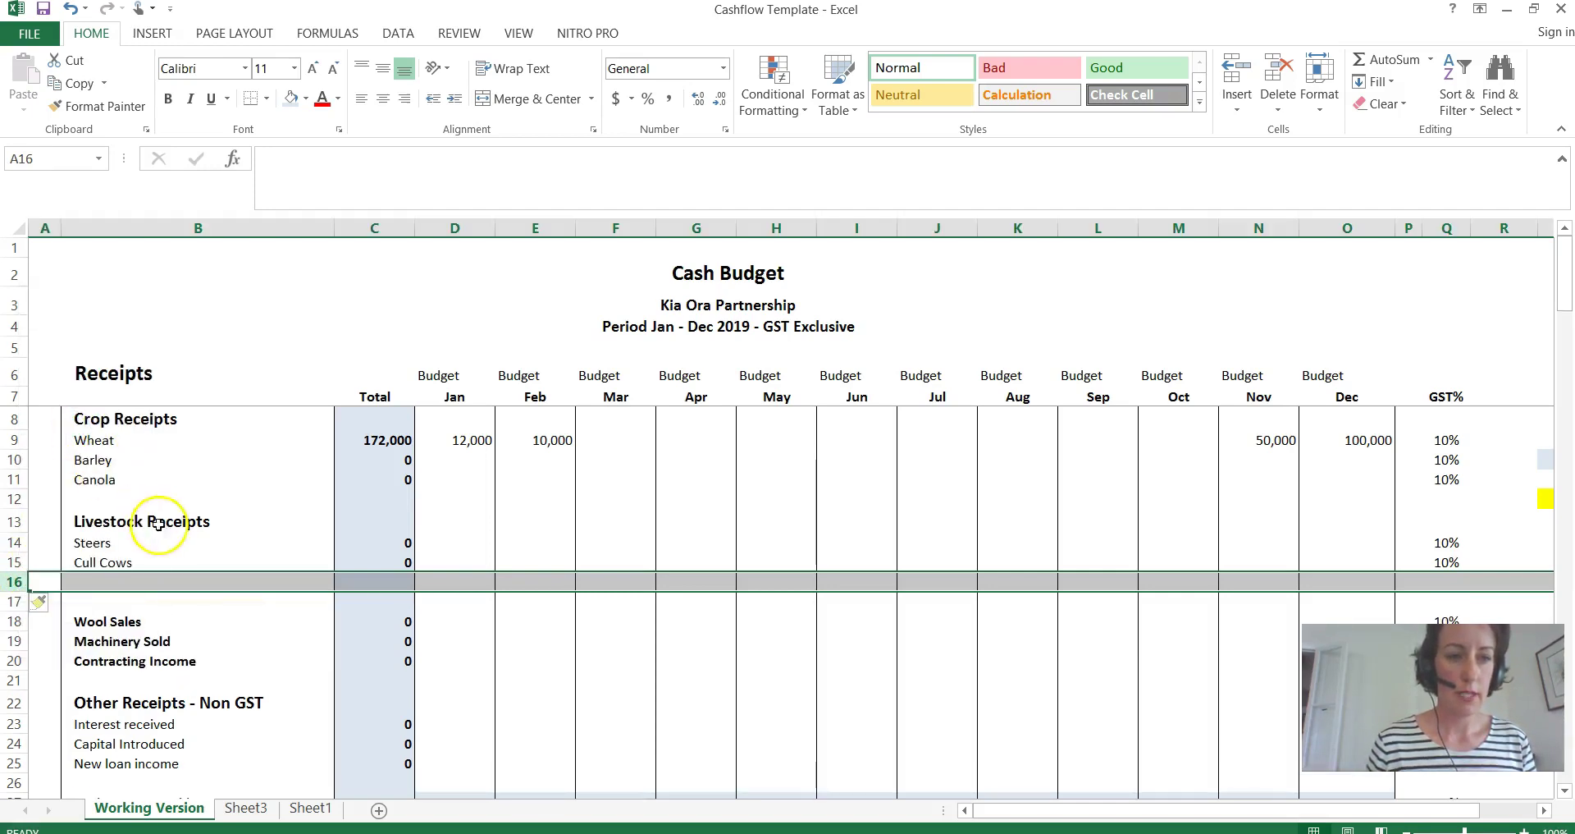
{"action": "left_click", "coordinate": [159, 581]}
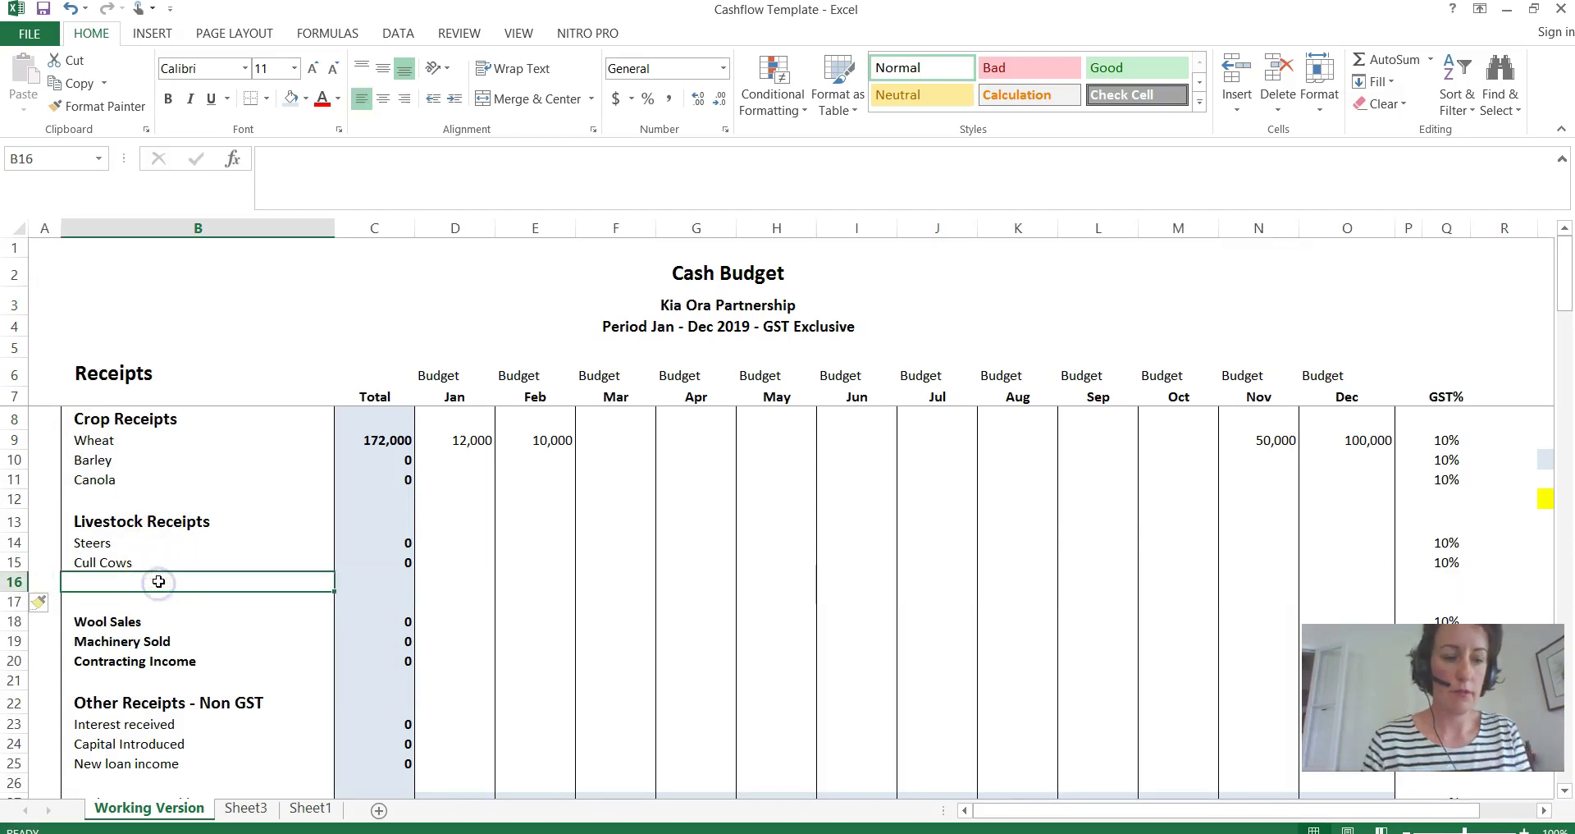
{"action": "type", "text": "Alpaca"}
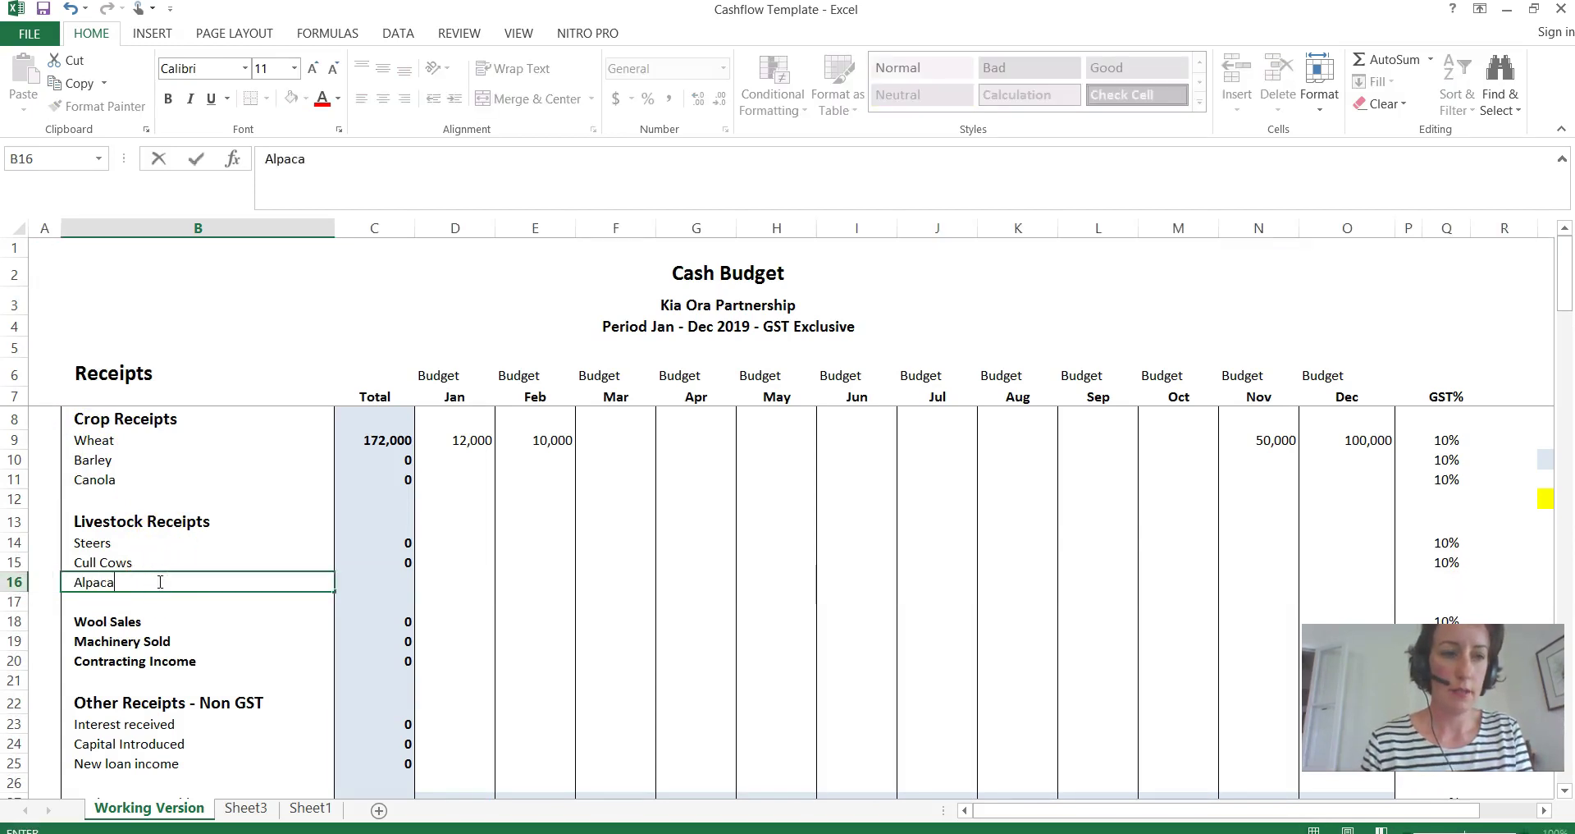
{"action": "type", "text": "s"}
{"action": "key", "text": "Return"}
Fill 1,000 into every Alpacas month from Jan through Dec
{"action": "key", "text": "Up"}
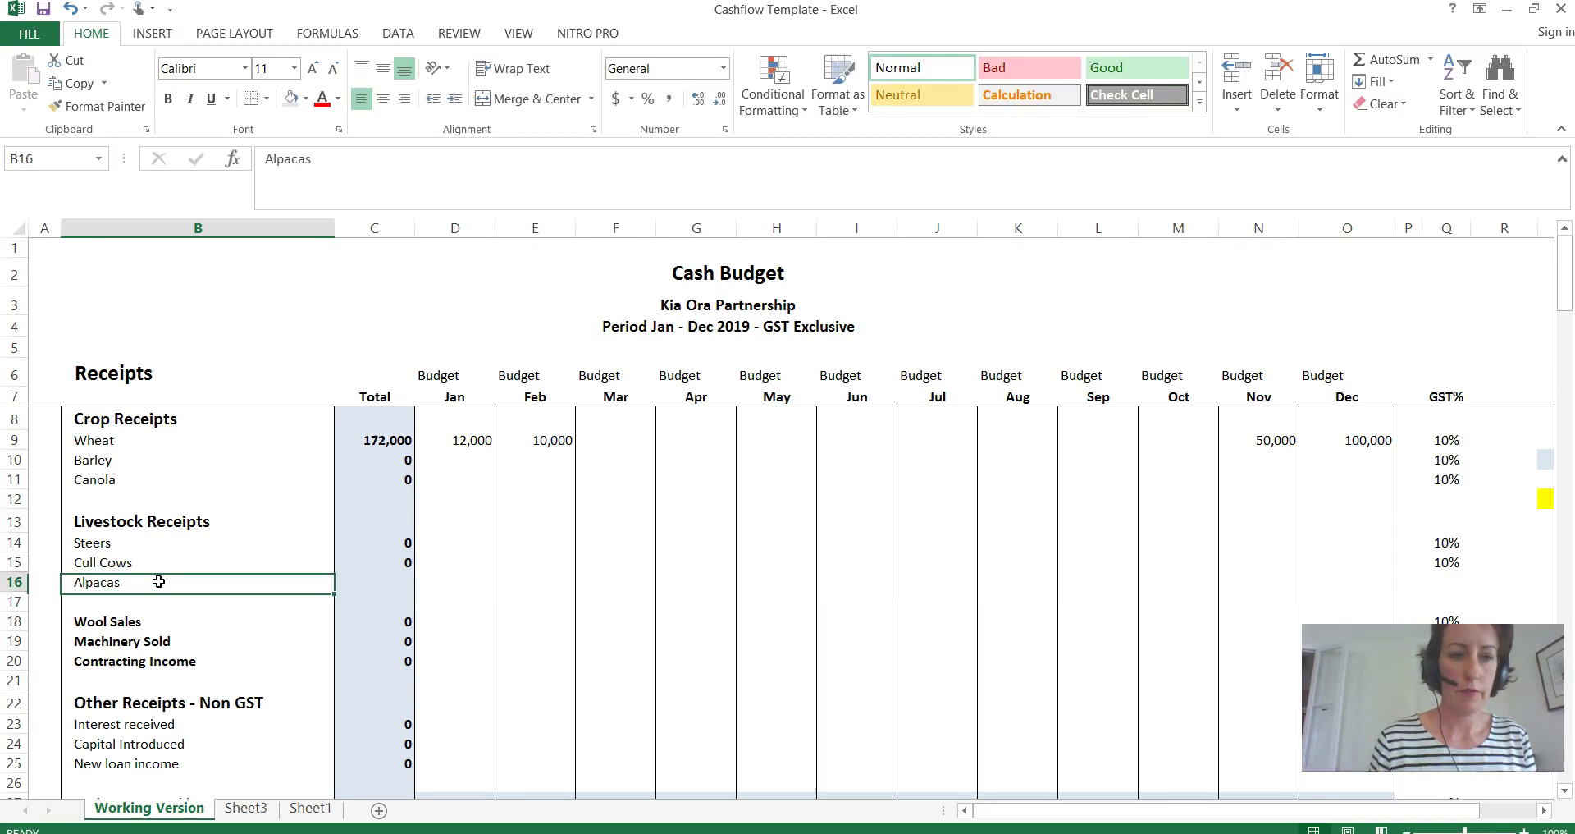
{"action": "key", "text": "Right"}
{"action": "key", "text": "Right"}
{"action": "type", "text": "1000"}
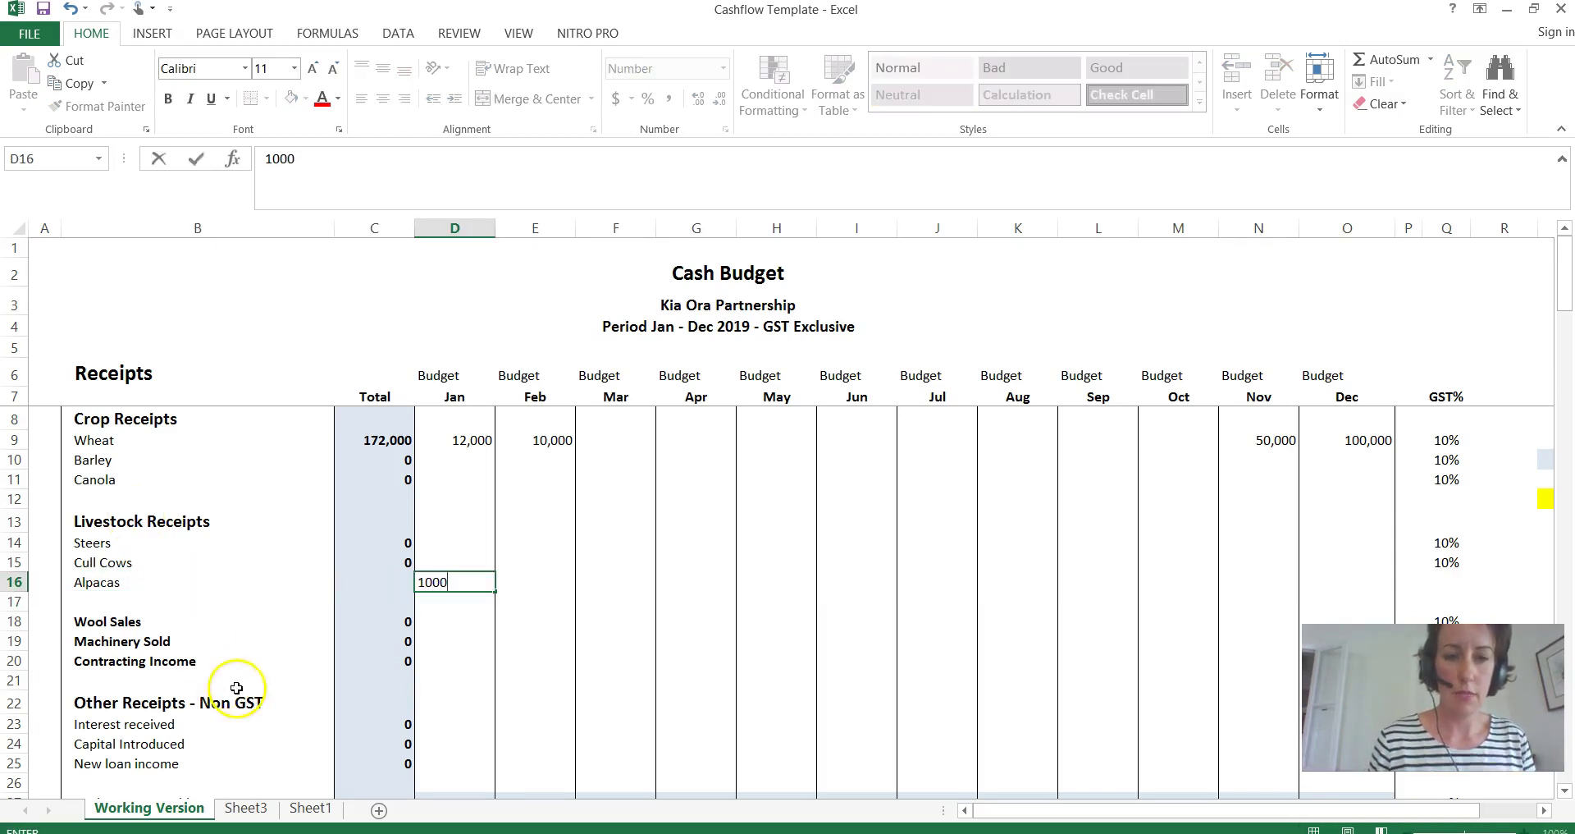
{"action": "left_click", "coordinate": [502, 602]}
{"action": "left_click", "coordinate": [477, 584]}
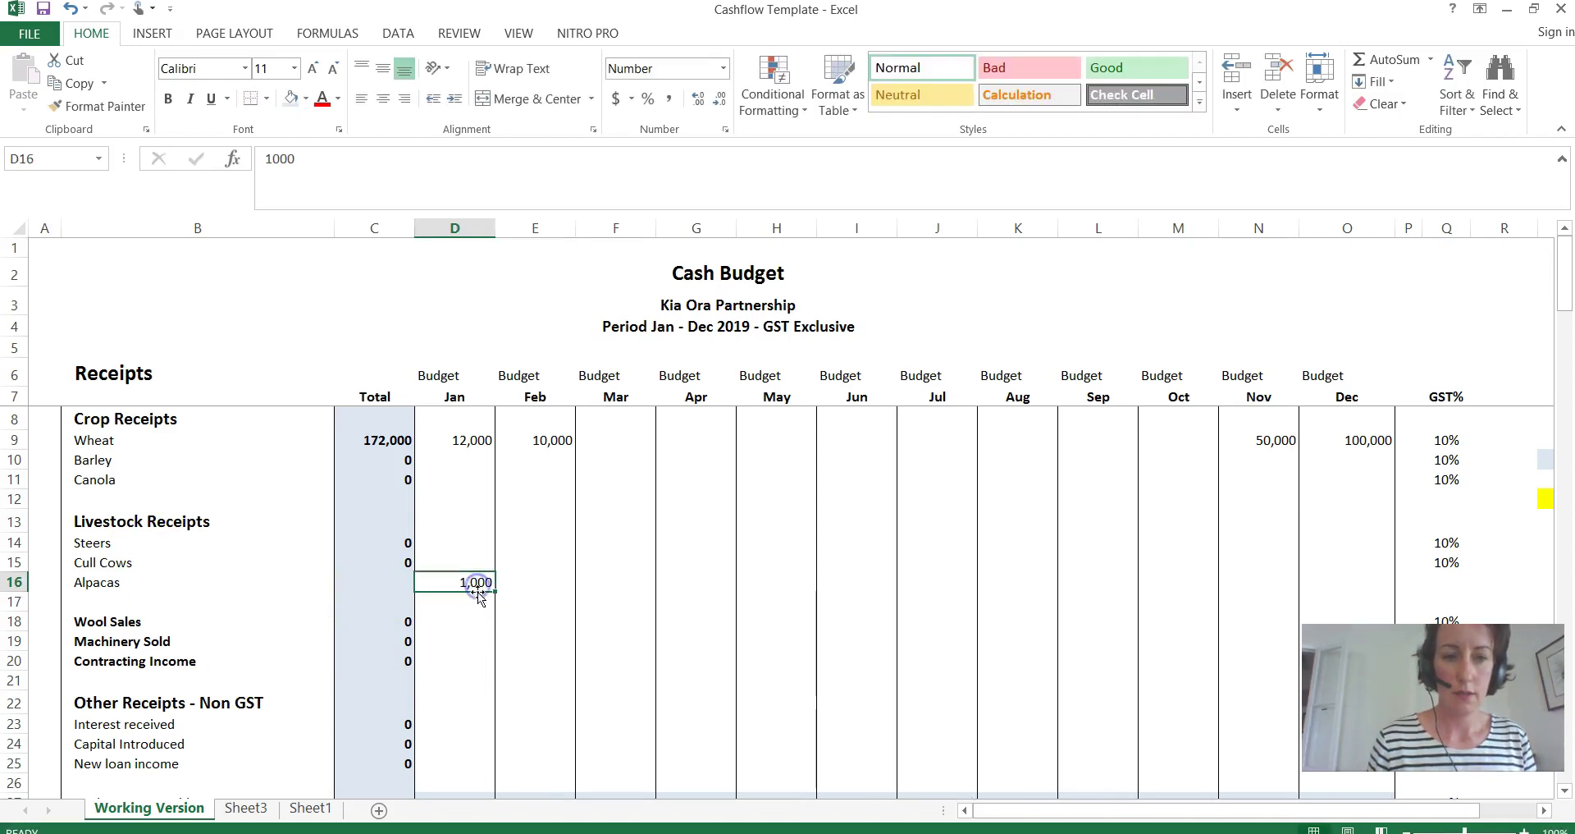
{"action": "left_click_drag", "start_coordinate": [495, 591], "coordinate": [1387, 590]}
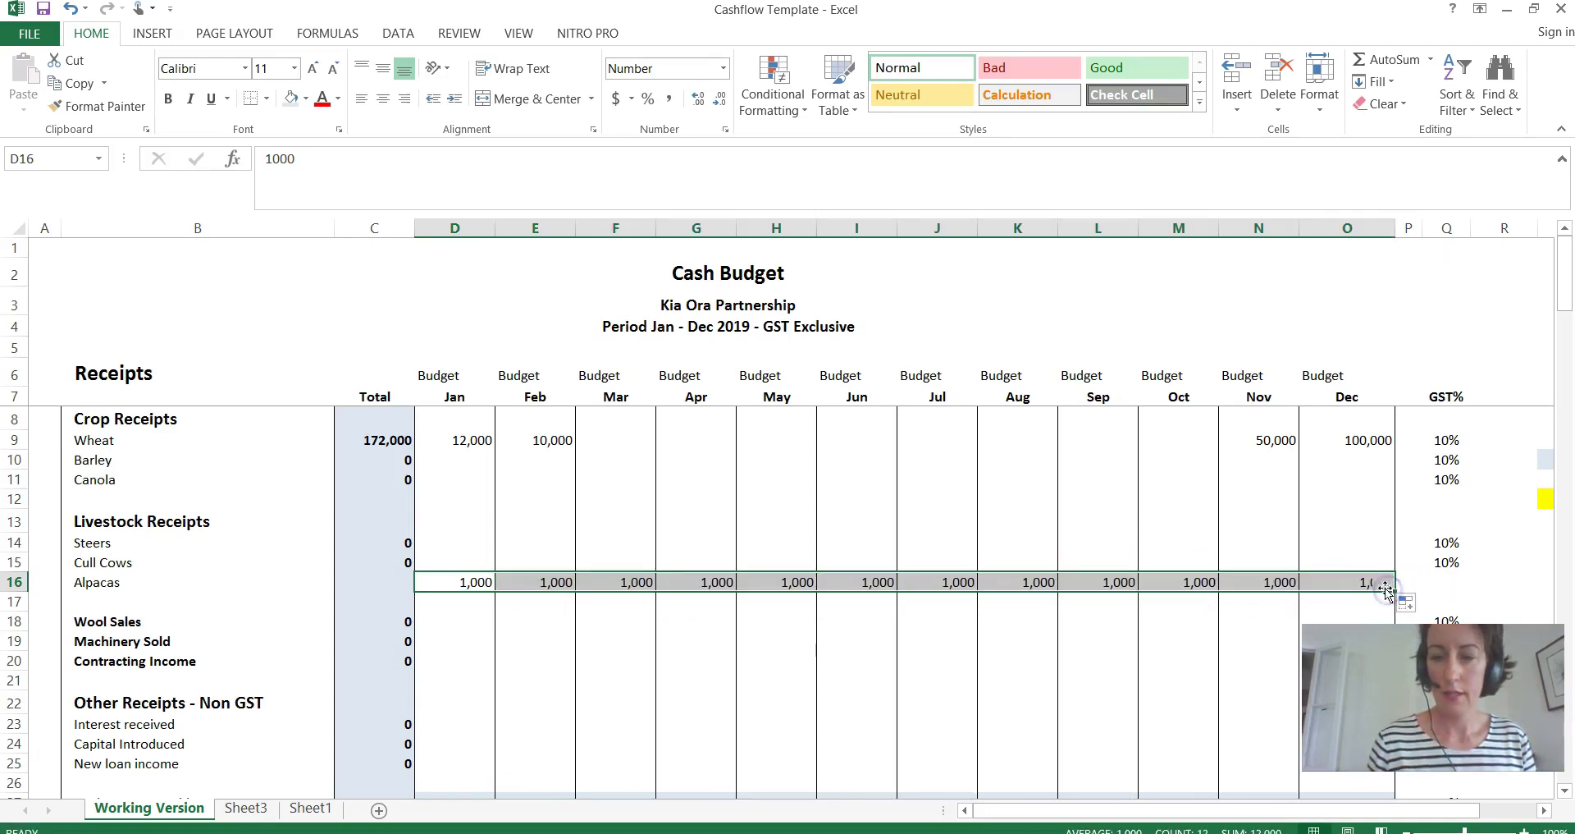
{"action": "left_click", "coordinate": [491, 601]}
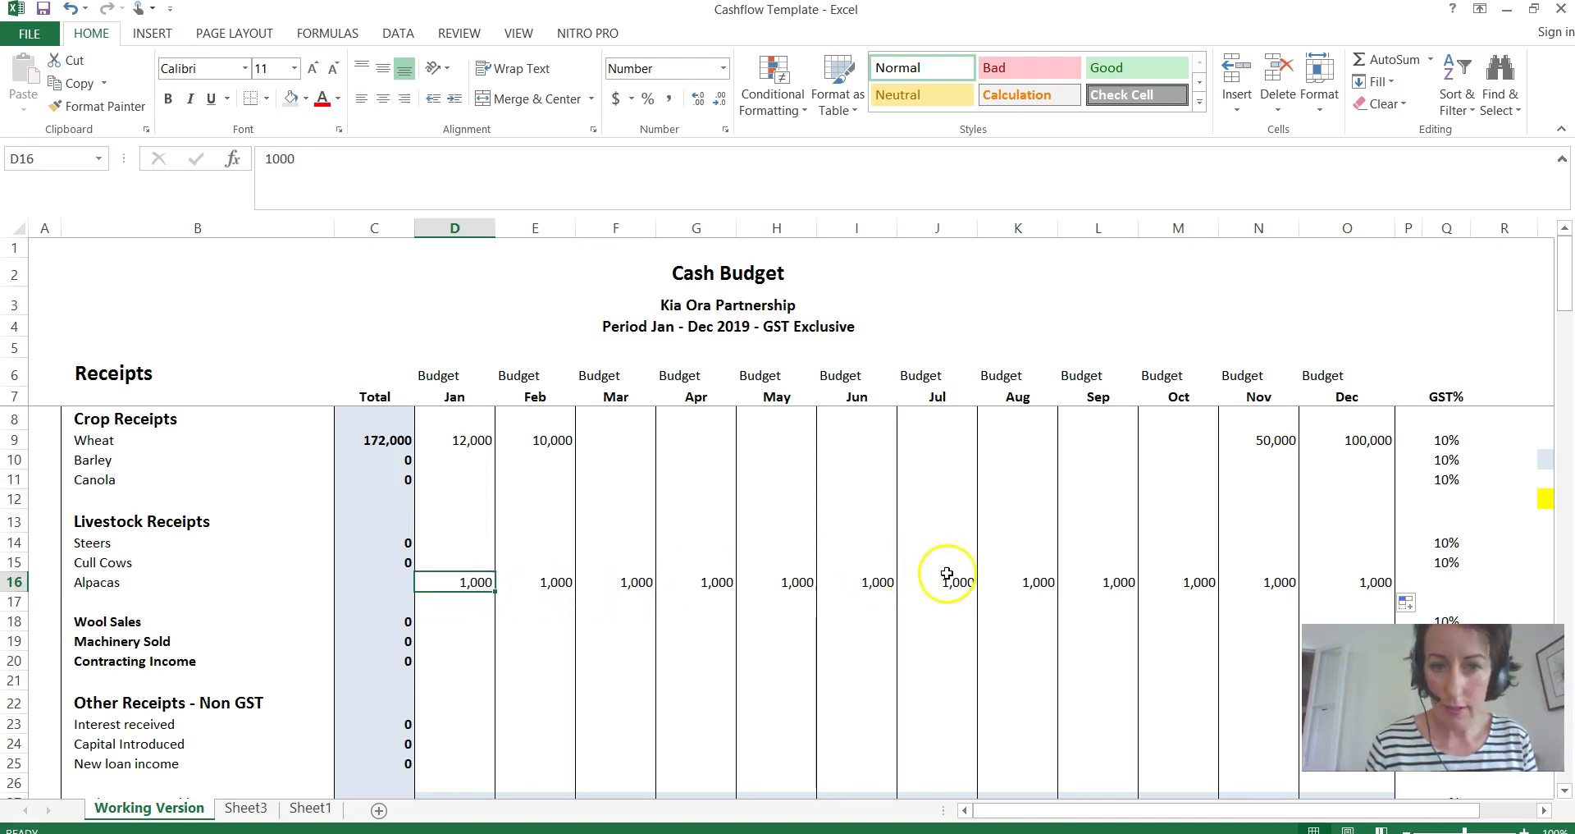
{"action": "left_click", "coordinate": [510, 538]}
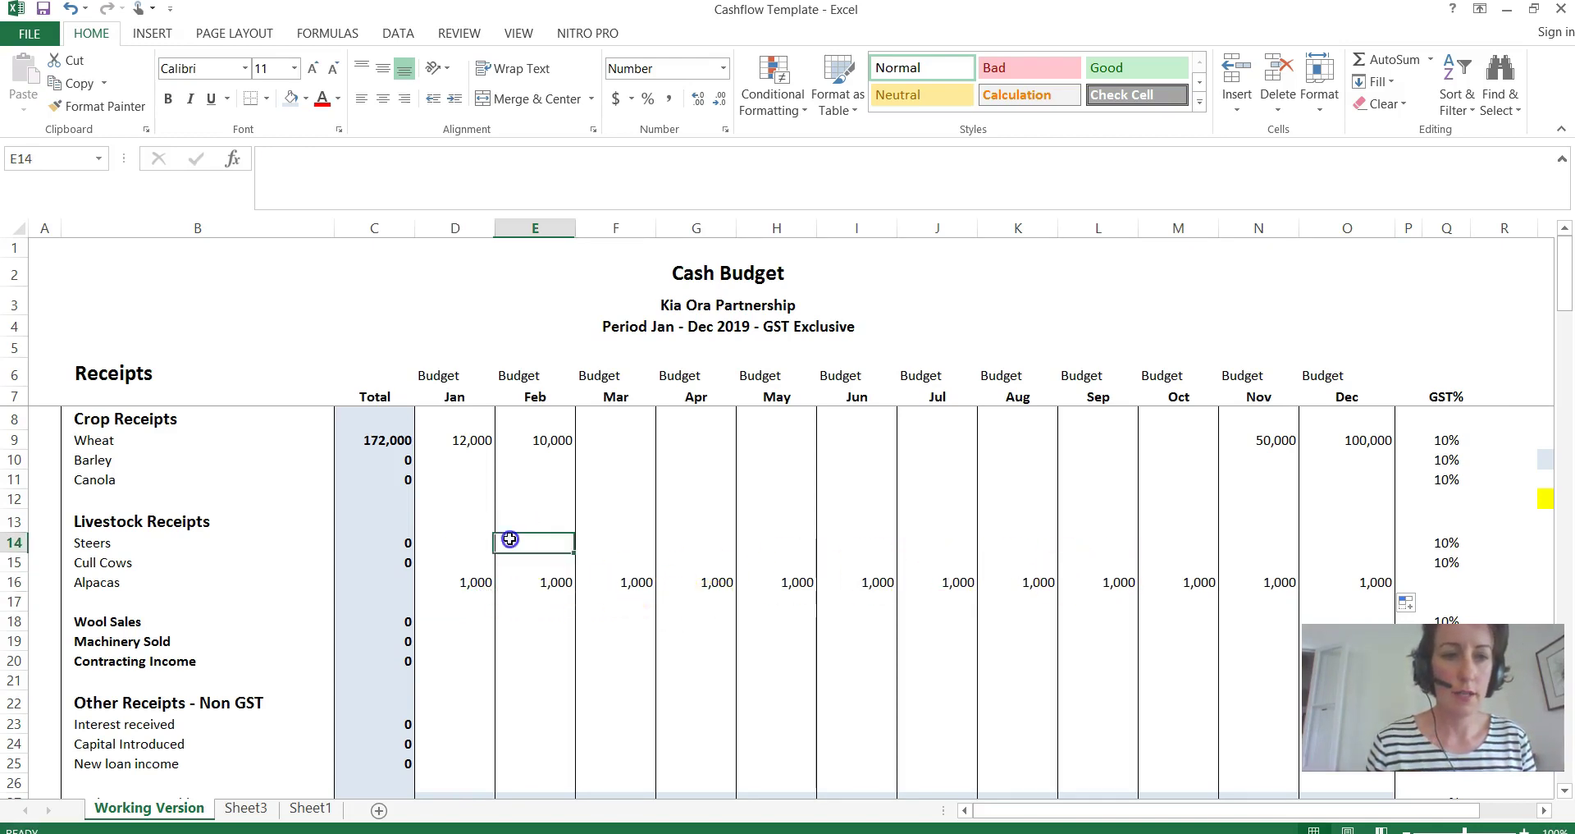
{"action": "left_click", "coordinate": [390, 440]}
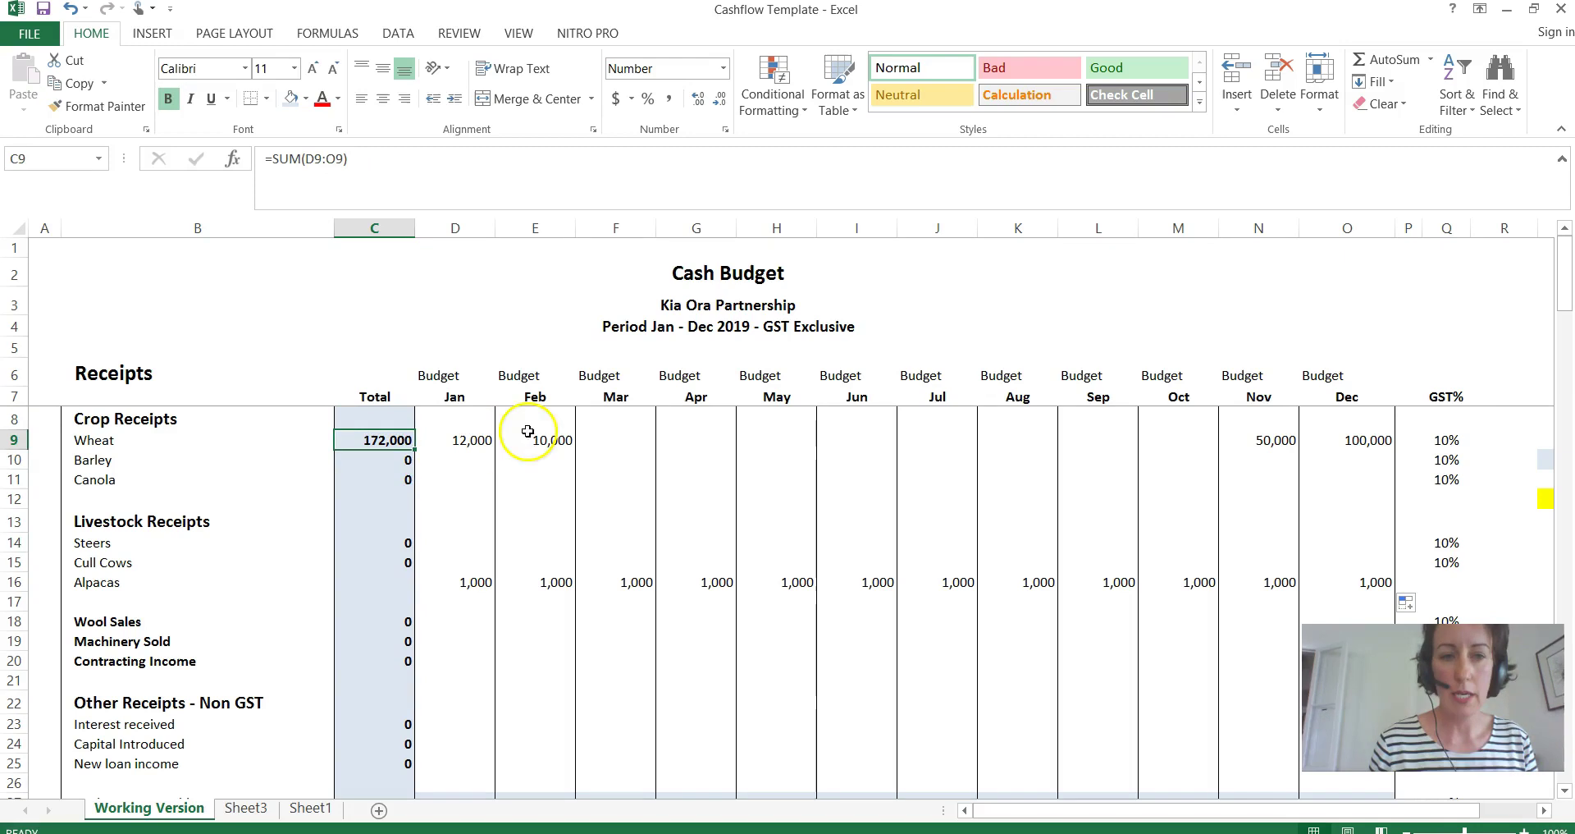
{"action": "left_click", "coordinate": [451, 521]}
{"action": "left_click", "coordinate": [459, 261]}
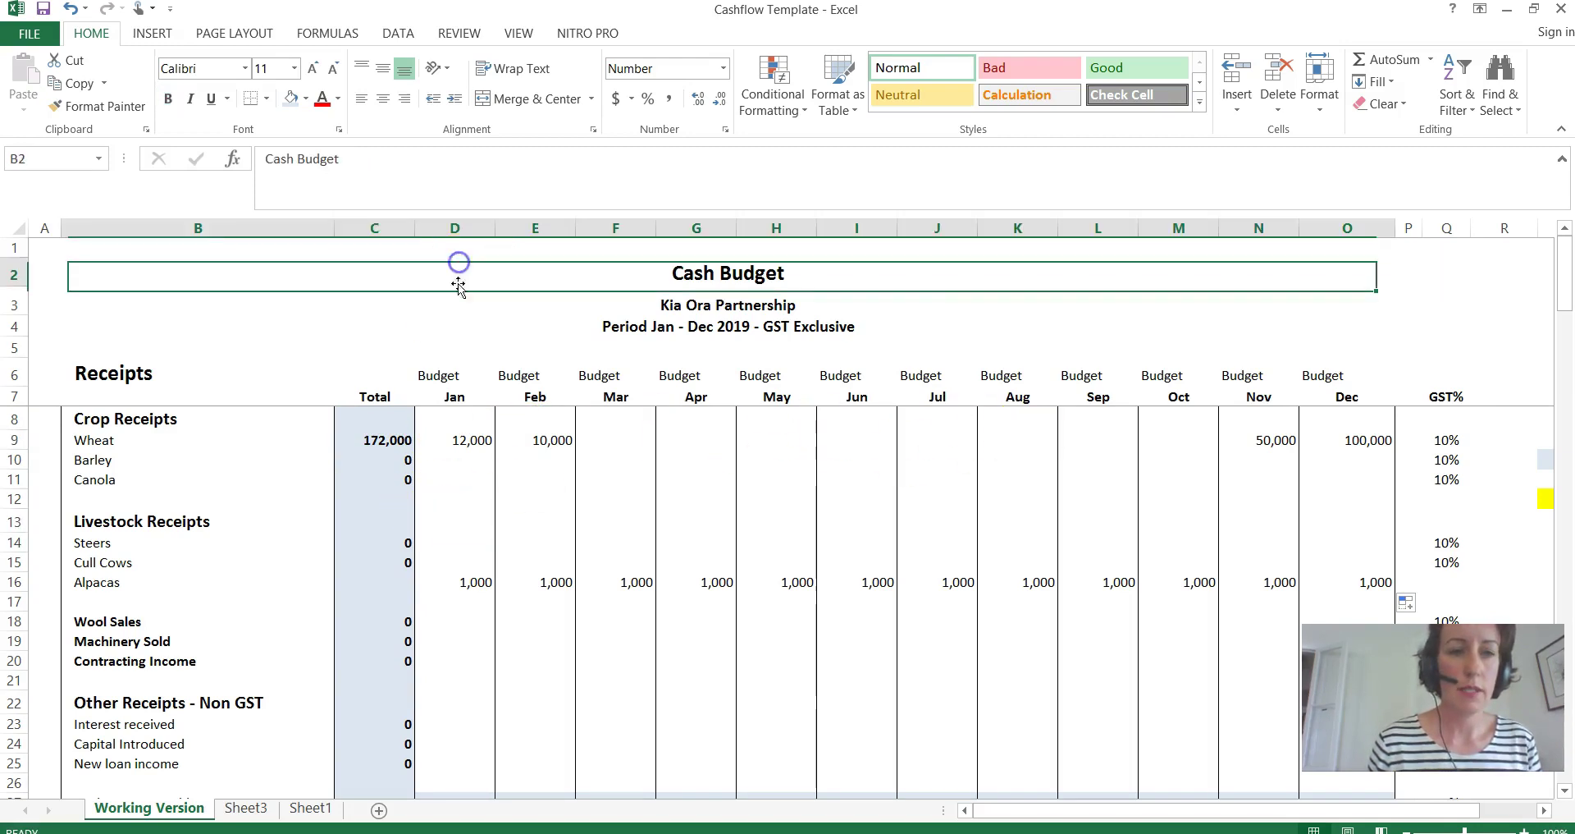
{"action": "left_click", "coordinate": [476, 497]}
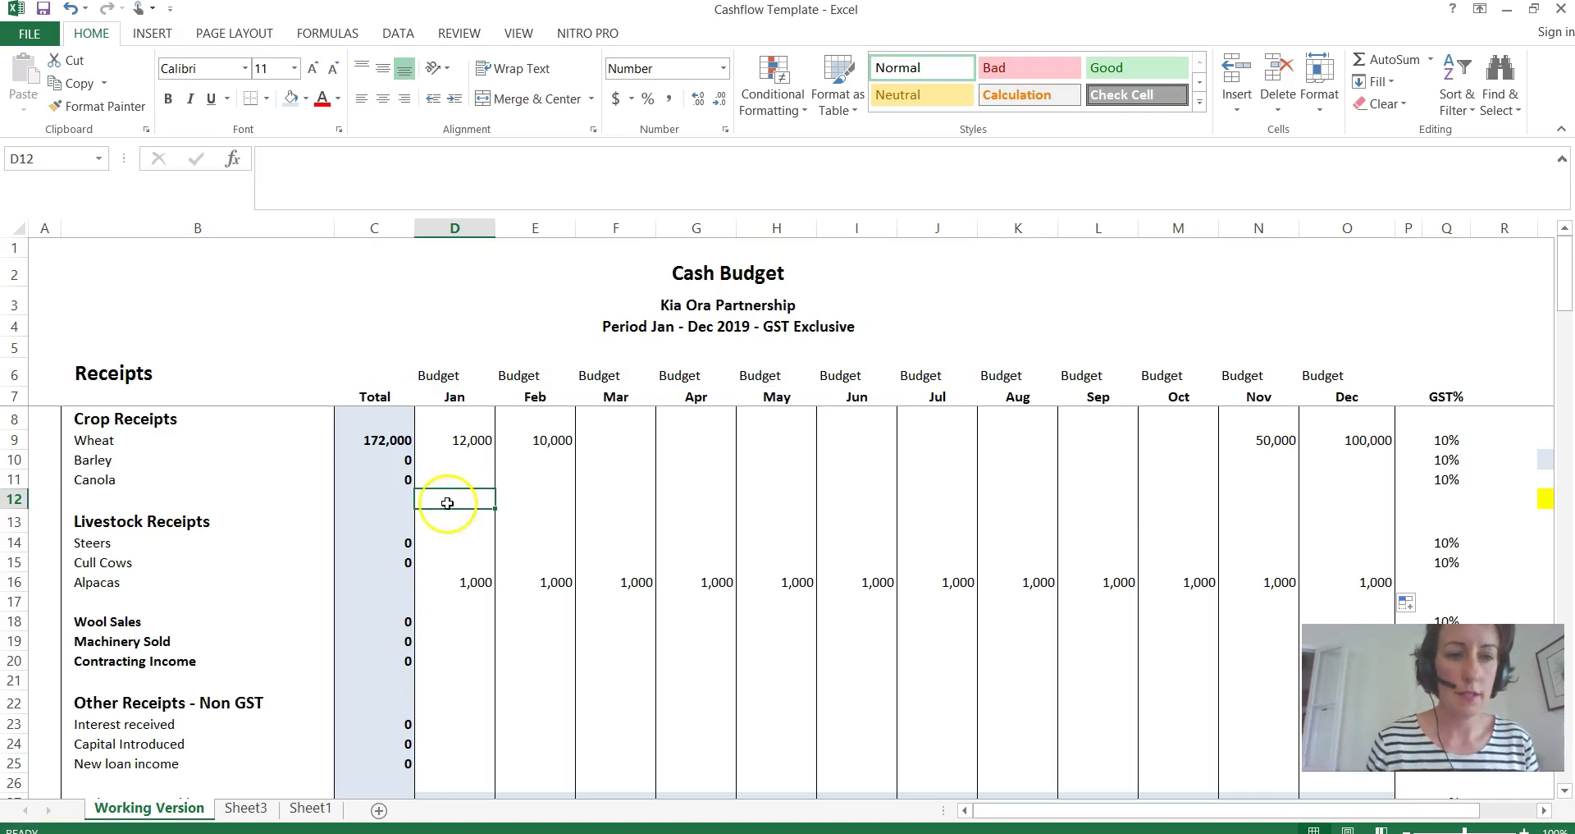
{"action": "left_click", "coordinate": [469, 496]}
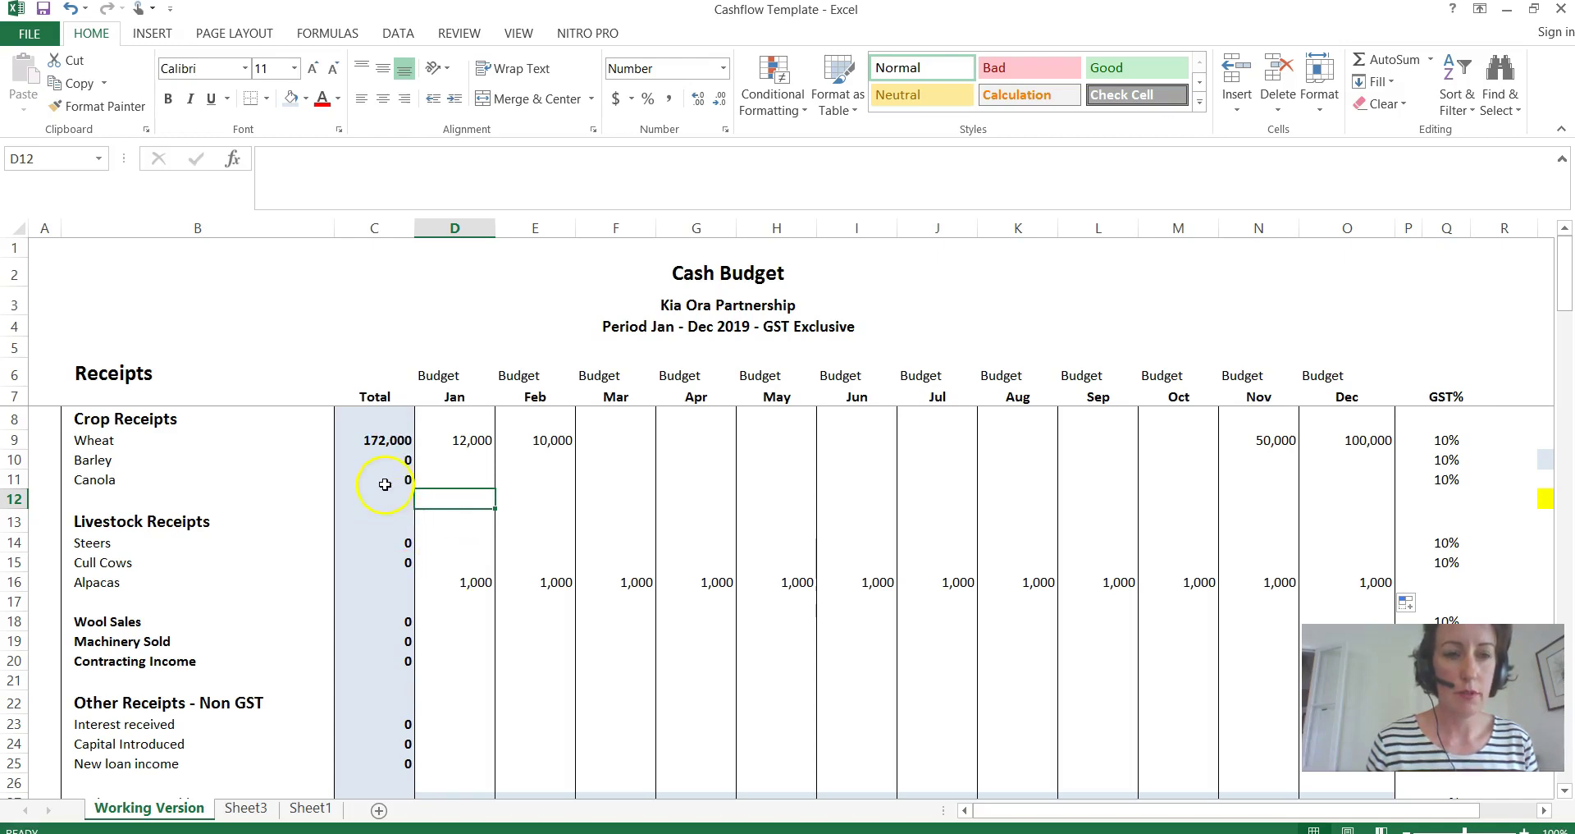
{"action": "left_click", "coordinate": [389, 441]}
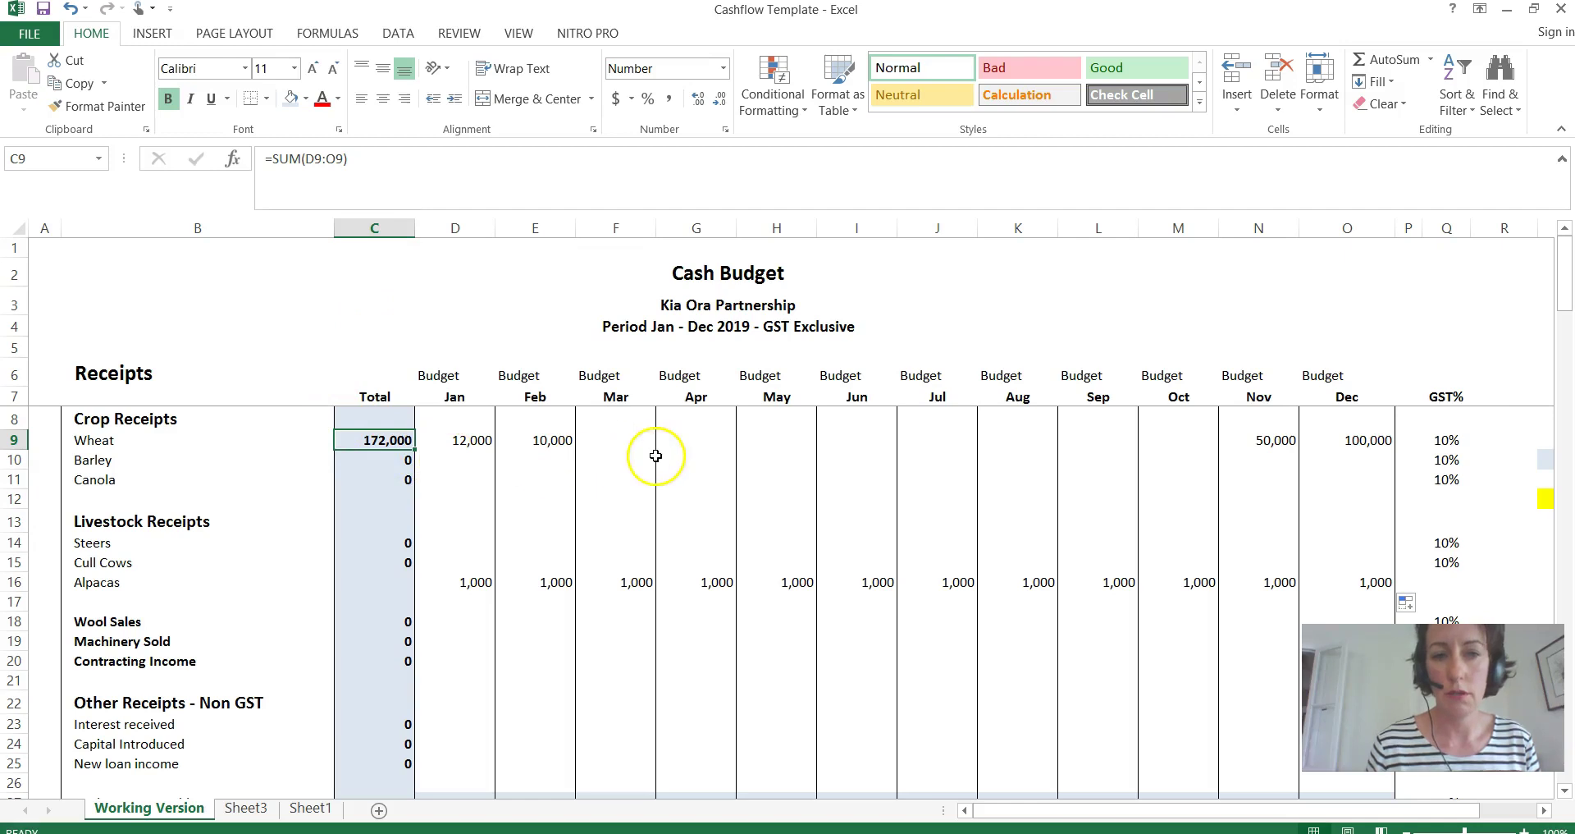
{"action": "left_click", "coordinate": [409, 584]}
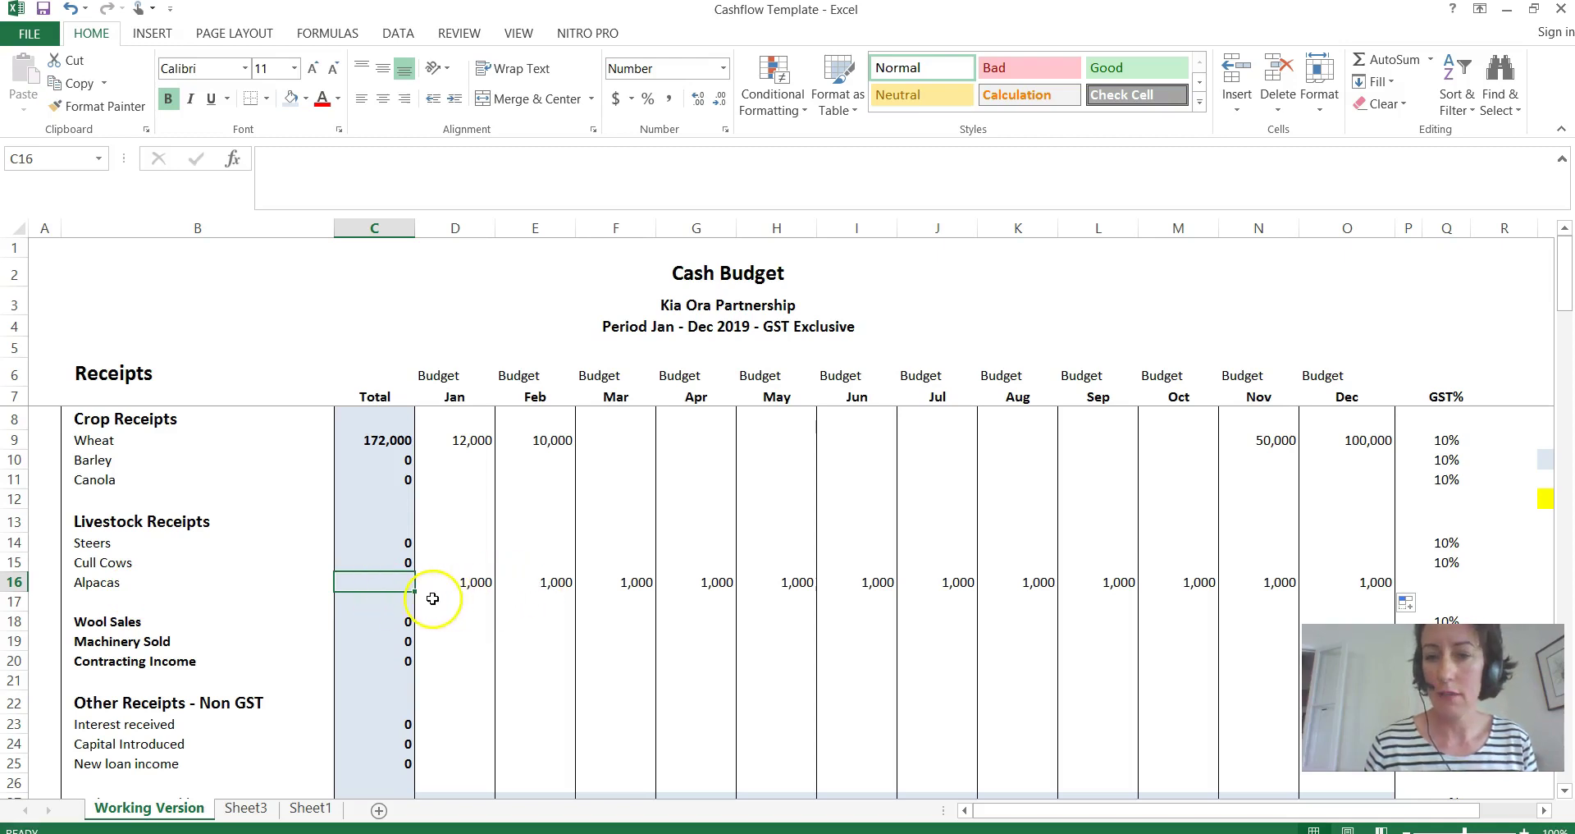
{"action": "left_click", "coordinate": [382, 568]}
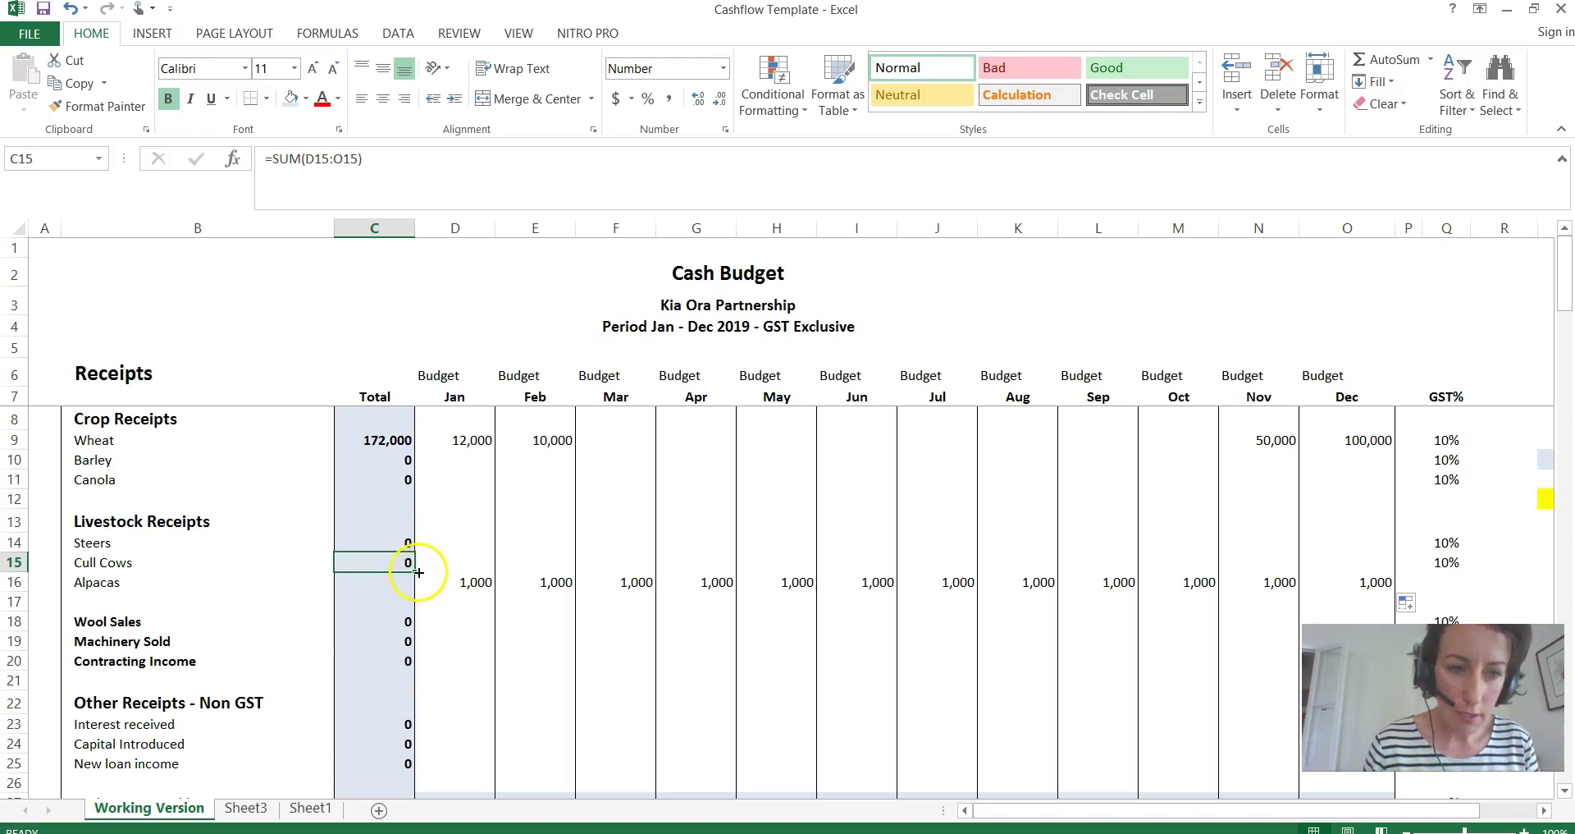
{"action": "left_click_drag", "start_coordinate": [418, 576], "coordinate": [424, 576]}
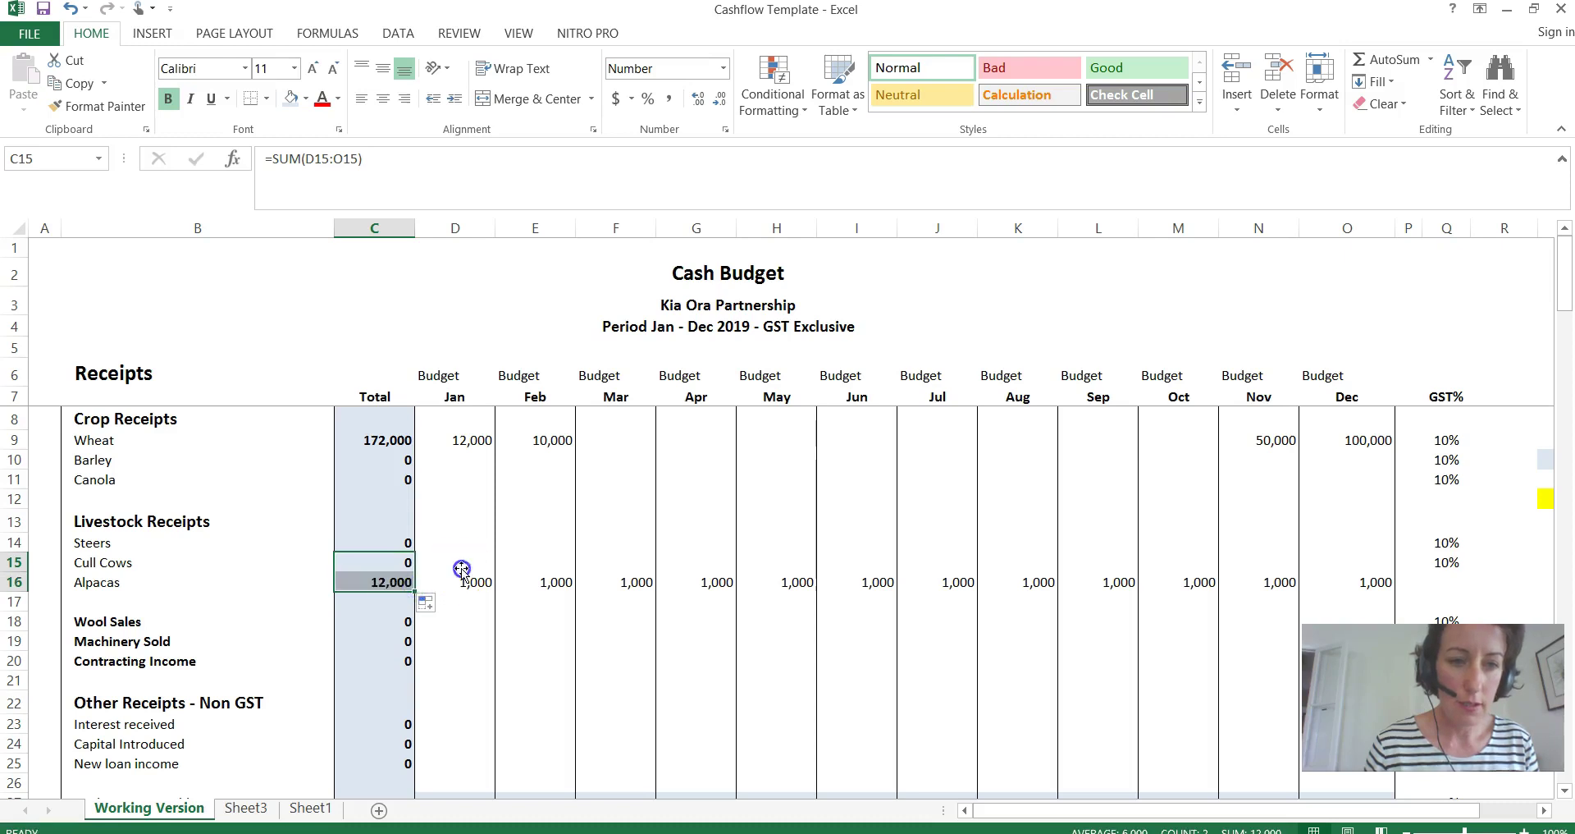
{"action": "left_click", "coordinate": [460, 566]}
{"action": "key", "text": "Down"}
{"action": "key", "text": "Down"}
{"action": "key", "text": "Down"}
{"action": "key", "text": "Down"}
{"action": "key", "text": "Down"}
{"action": "key", "text": "Down"}
{"action": "key", "text": "Down"}
{"action": "key", "text": "Down"}
{"action": "key", "text": "Down"}
{"action": "key", "text": "Down"}
{"action": "key", "text": "Down"}
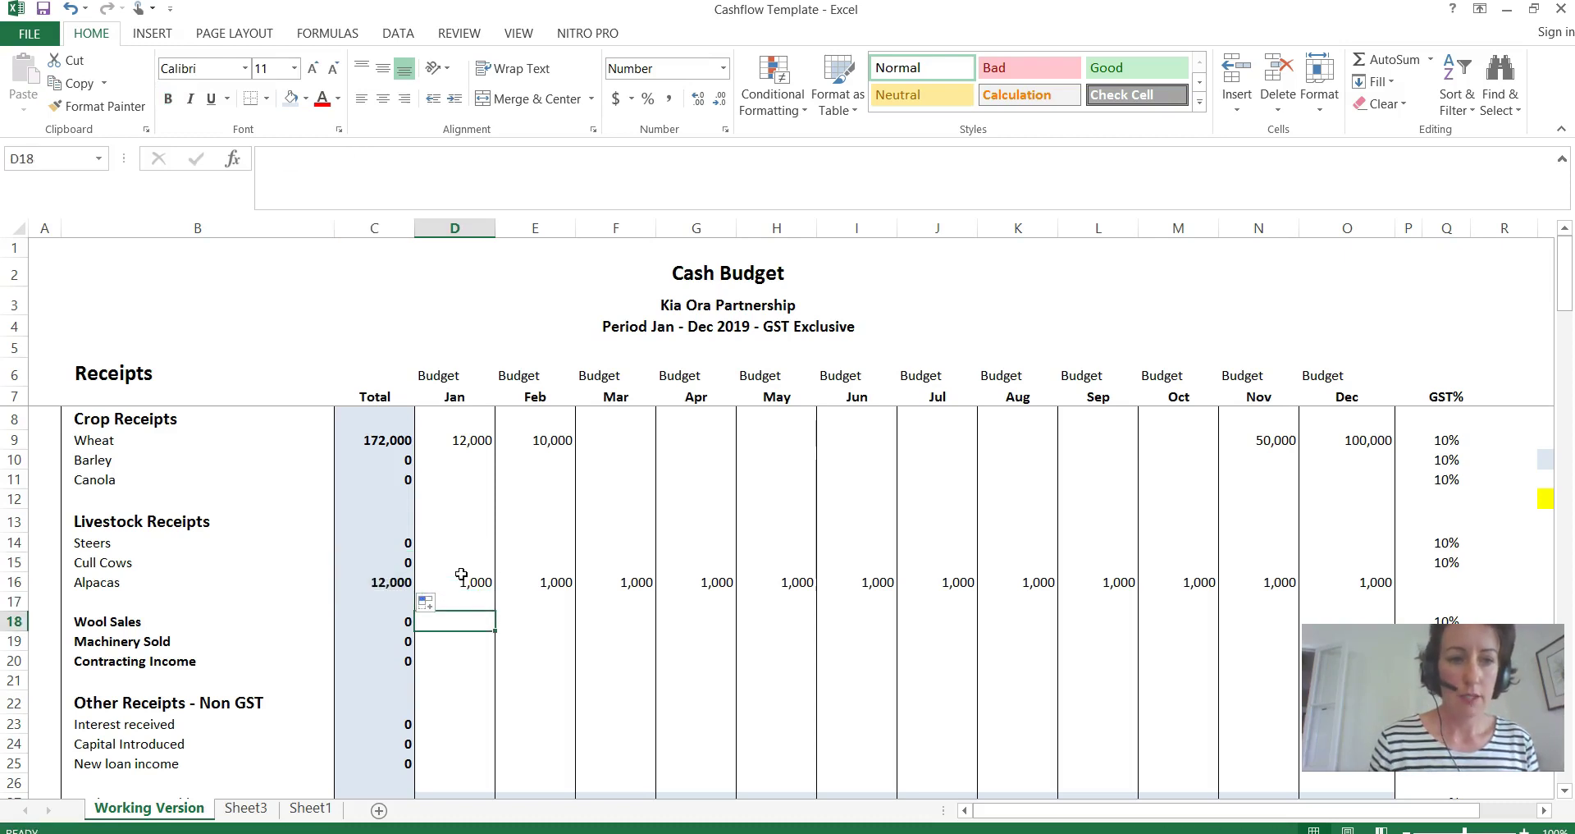
{"action": "key", "text": "Down"}
{"action": "key", "text": "Down"}
{"action": "key", "text": "Down"}
{"action": "key", "text": "Down"}
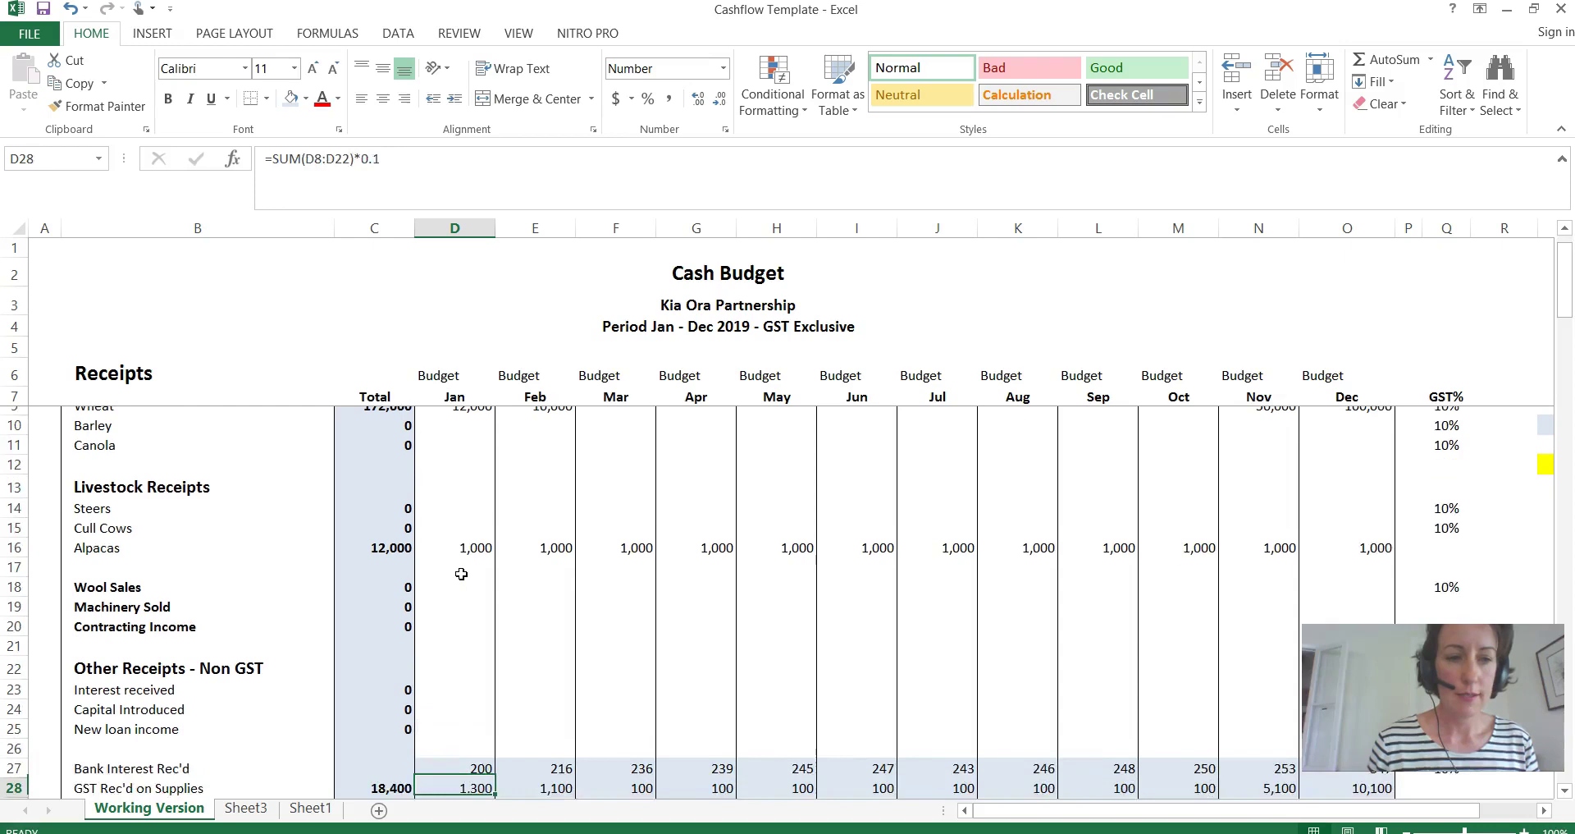
{"action": "key", "text": "Up"}
{"action": "key", "text": "Up"}
{"action": "key", "text": "Up"}
{"action": "key", "text": "Up"}
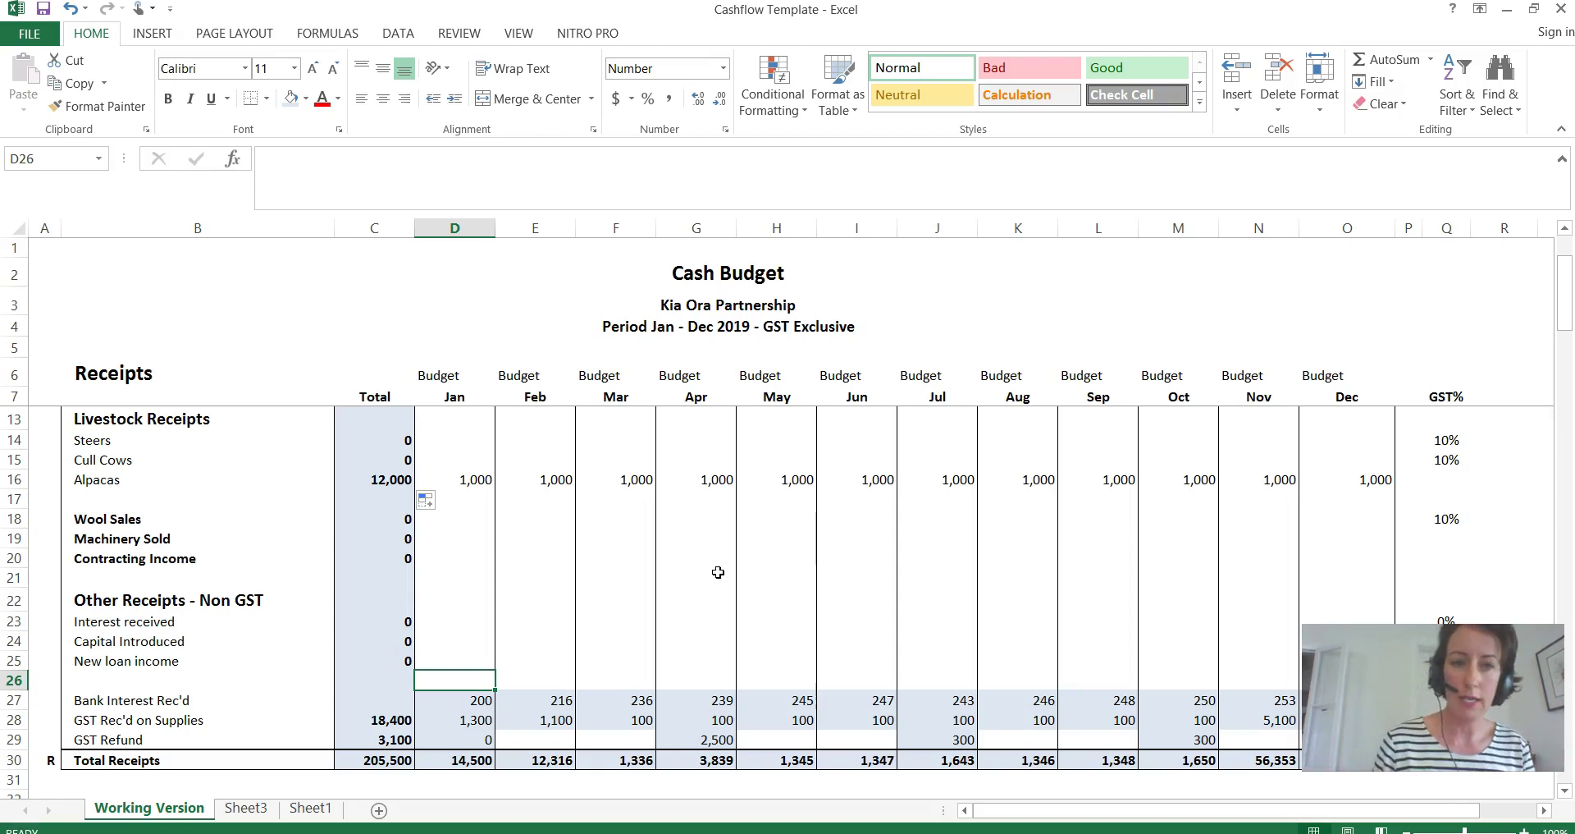
{"action": "key", "text": "Down"}
{"action": "key", "text": "Down"}
{"action": "key", "text": "Up"}
{"action": "key", "text": "Up"}
{"action": "key", "text": "Up"}
{"action": "key", "text": "Up"}
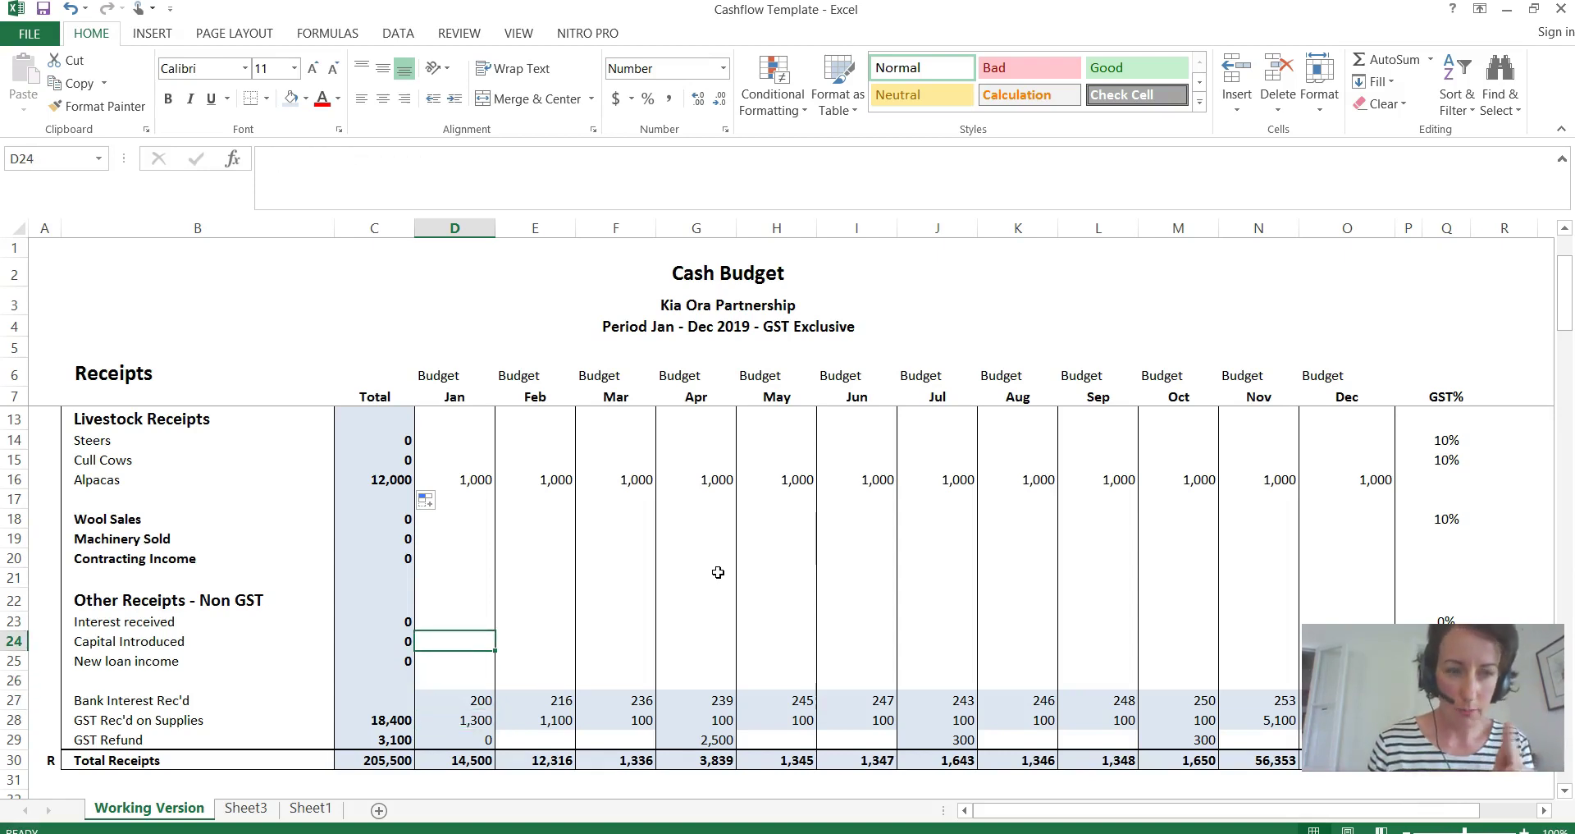
{"action": "key", "text": "Down"}
{"action": "key", "text": "Down"}
{"action": "key", "text": "Down"}
{"action": "key", "text": "Up"}
{"action": "key", "text": "Up"}
{"action": "key", "text": "Up"}
{"action": "key", "text": "Up"}
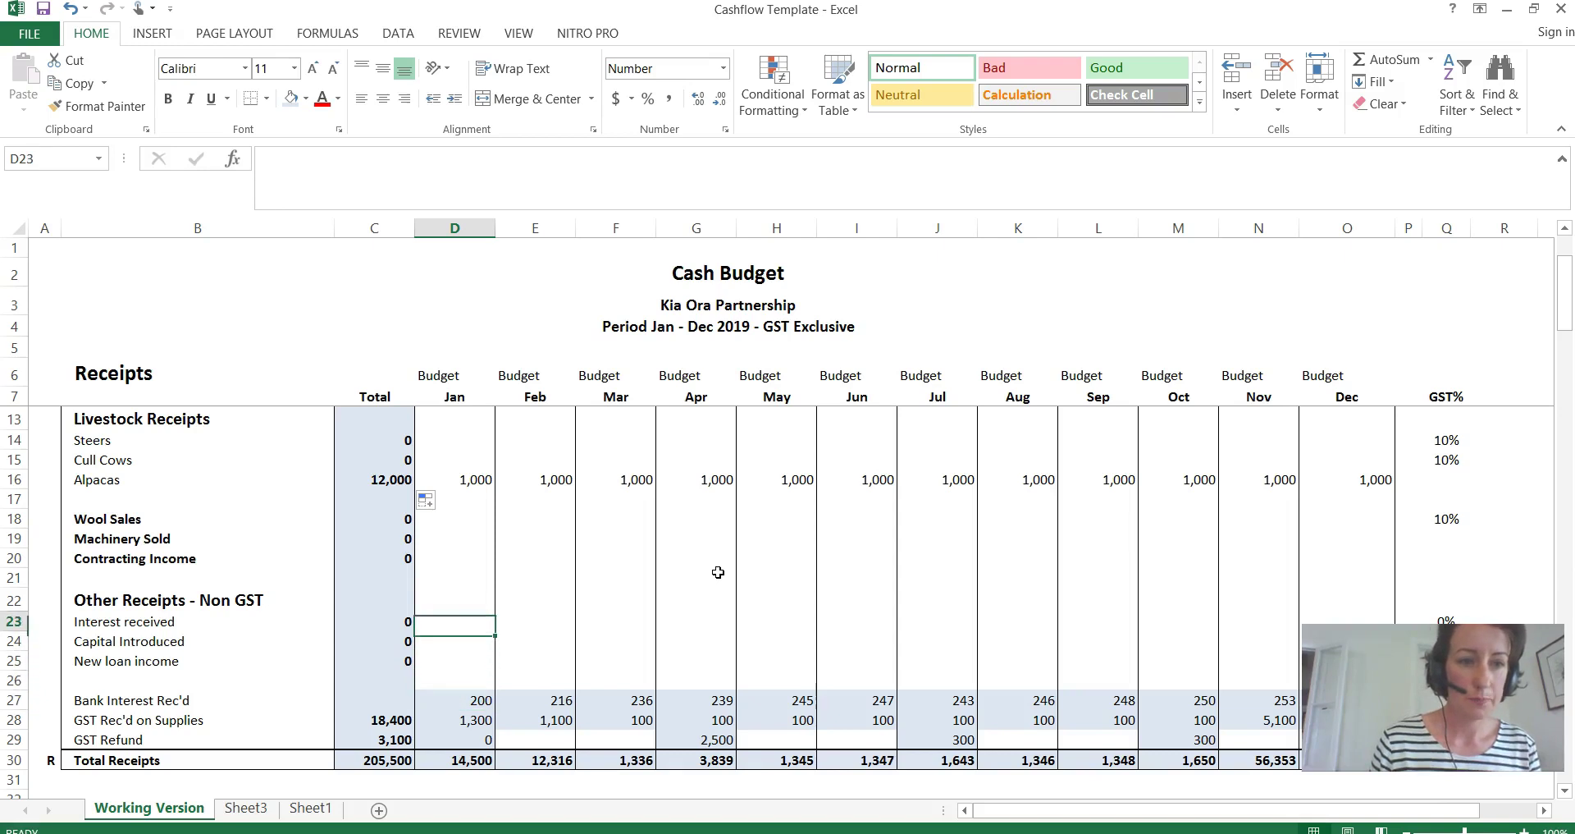
{"action": "key", "text": "Down"}
Enter 40,000 as capital introduced in January
{"action": "type", "text": "40"}
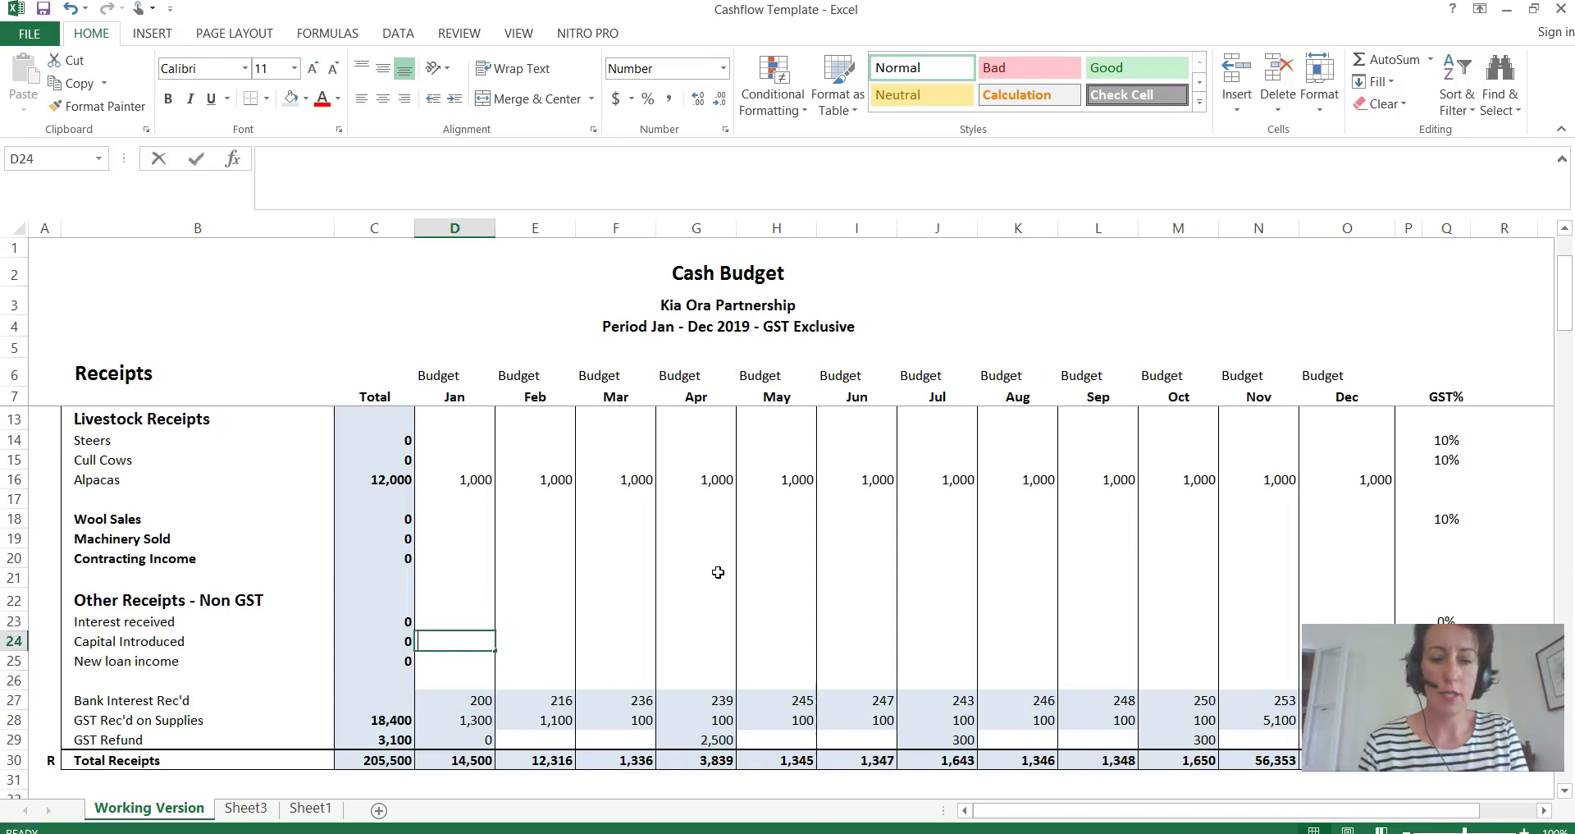
{"action": "type", "text": "000"}
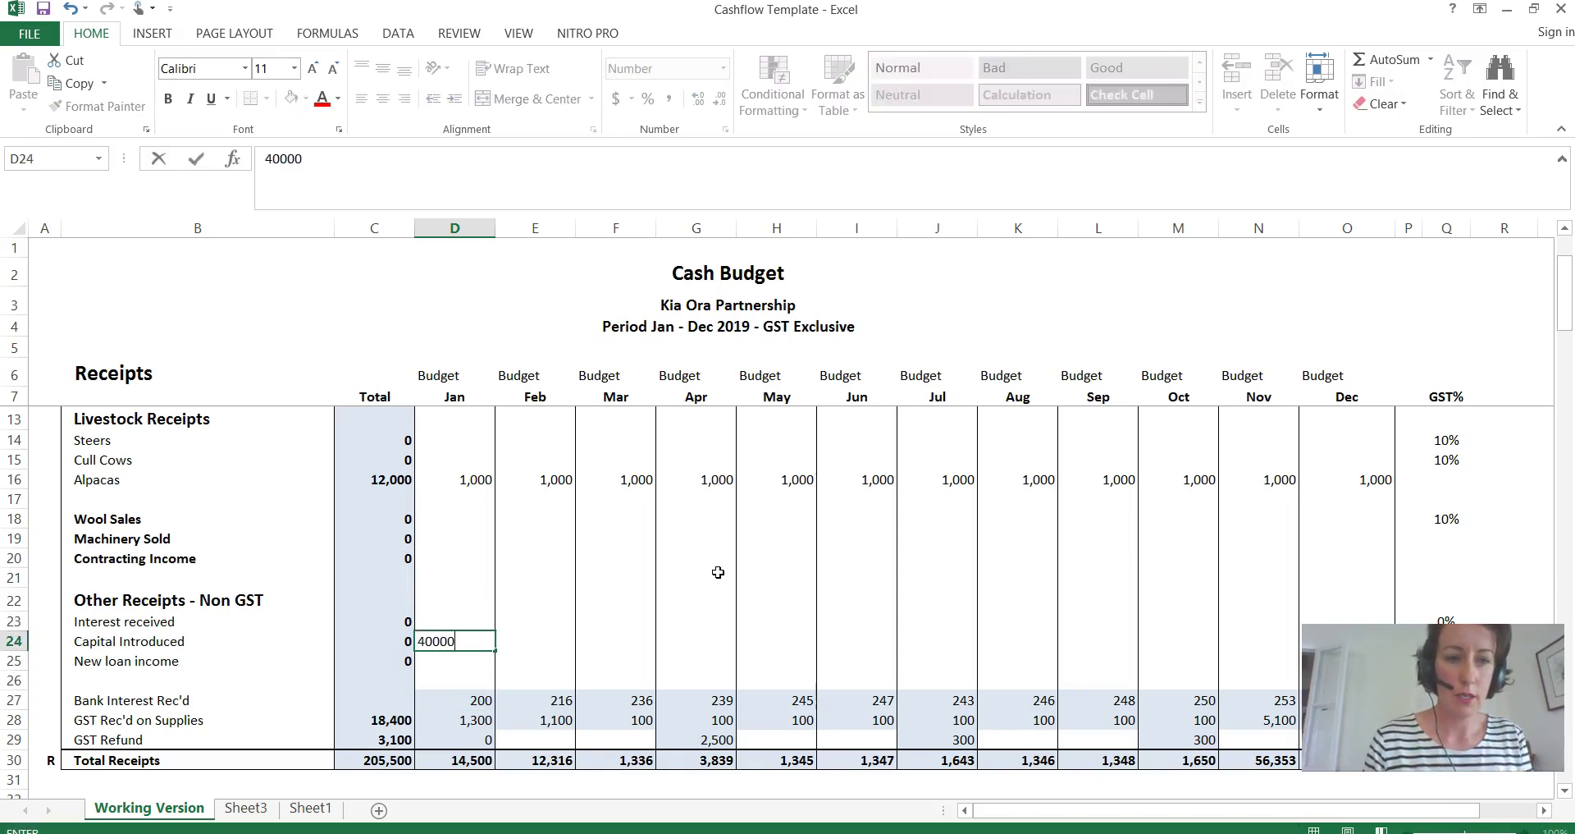
{"action": "key", "text": "Tab"}
{"action": "key", "text": "Down"}
{"action": "key", "text": "Down"}
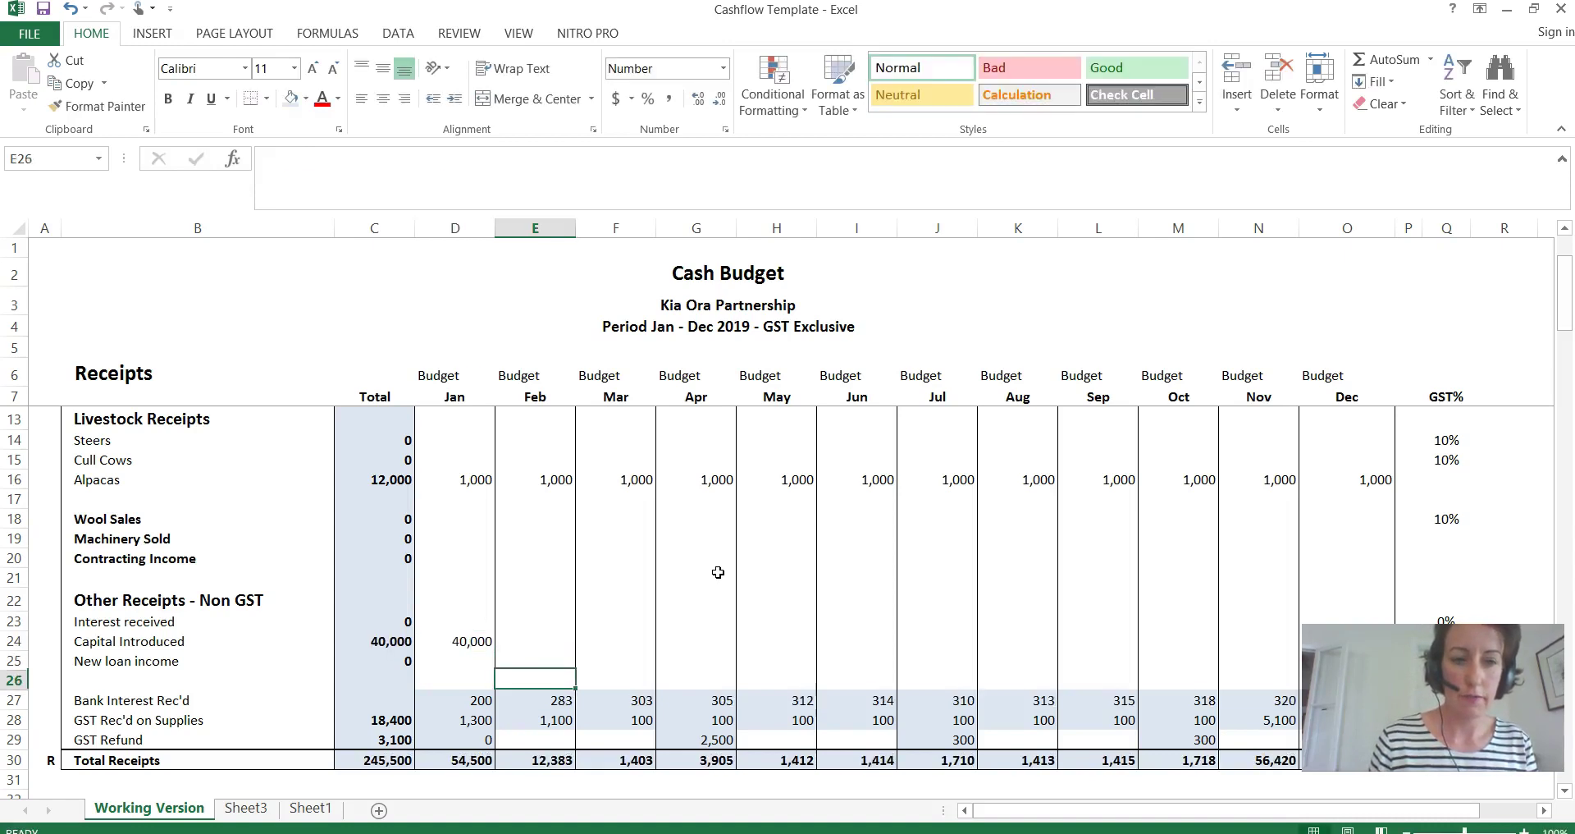
{"action": "key", "text": "Down"}
{"action": "key", "text": "Up"}
{"action": "key", "text": "Up"}
{"action": "scroll", "coordinate": [718, 572], "scroll_direction": "up", "scroll_amount": 2}
{"action": "key", "text": "Left"}
{"action": "key", "text": "Up"}
{"action": "key", "text": "Up"}
{"action": "key", "text": "Up"}
{"action": "key", "text": "Up"}
{"action": "key", "text": "Up"}
{"action": "key", "text": "Up"}
{"action": "key", "text": "Down"}
{"action": "key", "text": "Down"}
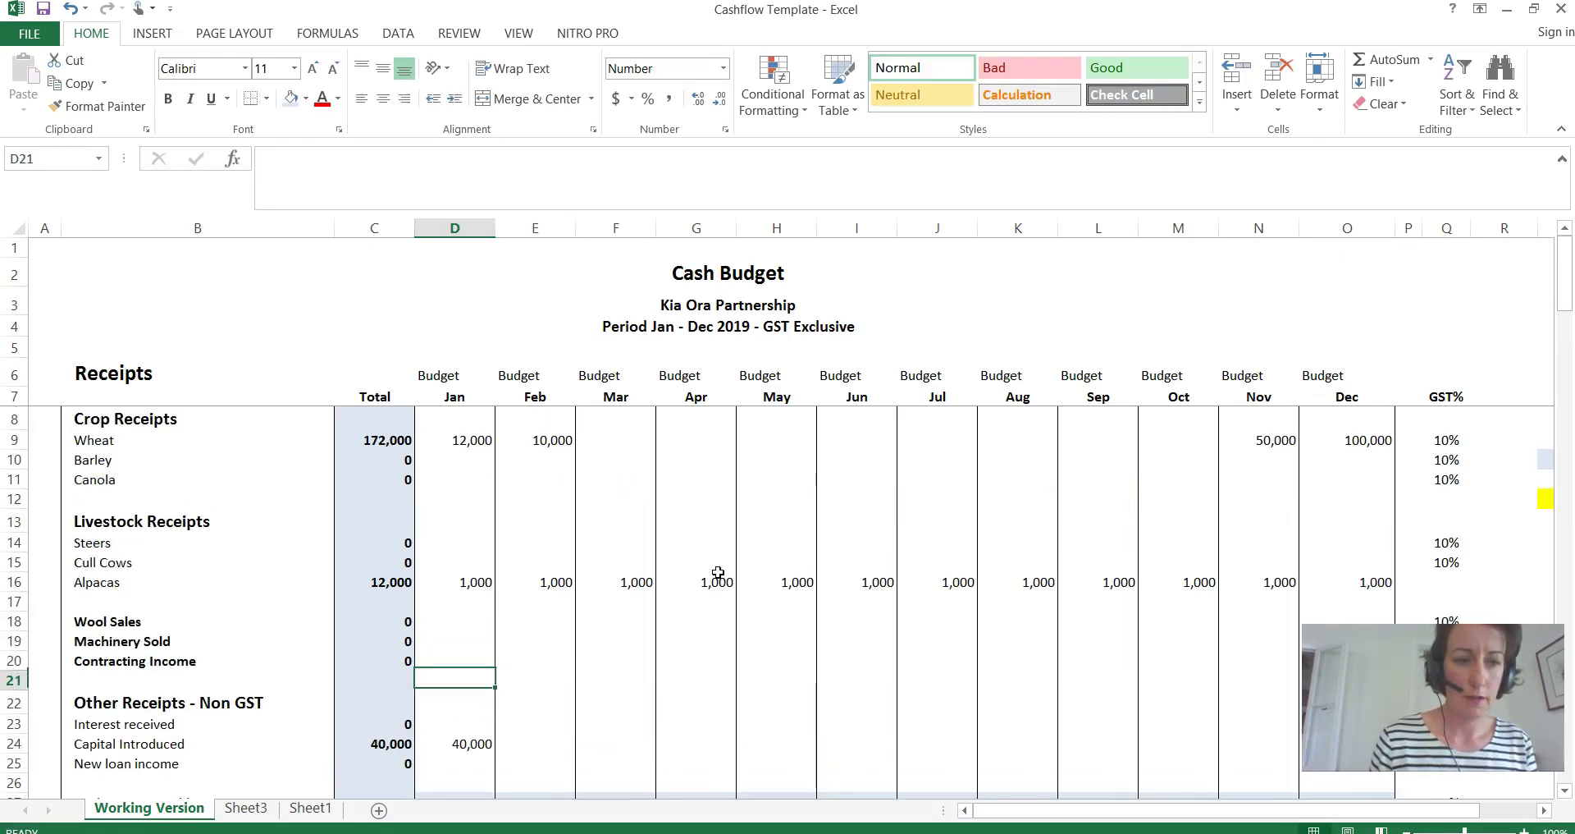
{"action": "key", "text": "Down"}
{"action": "key", "text": "Down"}
{"action": "key", "text": "Down"}
{"action": "key", "text": "Down"}
{"action": "key", "text": "Down"}
{"action": "key", "text": "Down"}
{"action": "key", "text": "Down"}
{"action": "key", "text": "Down"}
{"action": "key", "text": "Down"}
{"action": "key", "text": "Down"}
{"action": "key", "text": "Down"}
{"action": "key", "text": "Down"}
{"action": "key", "text": "Down"}
{"action": "key", "text": "Down"}
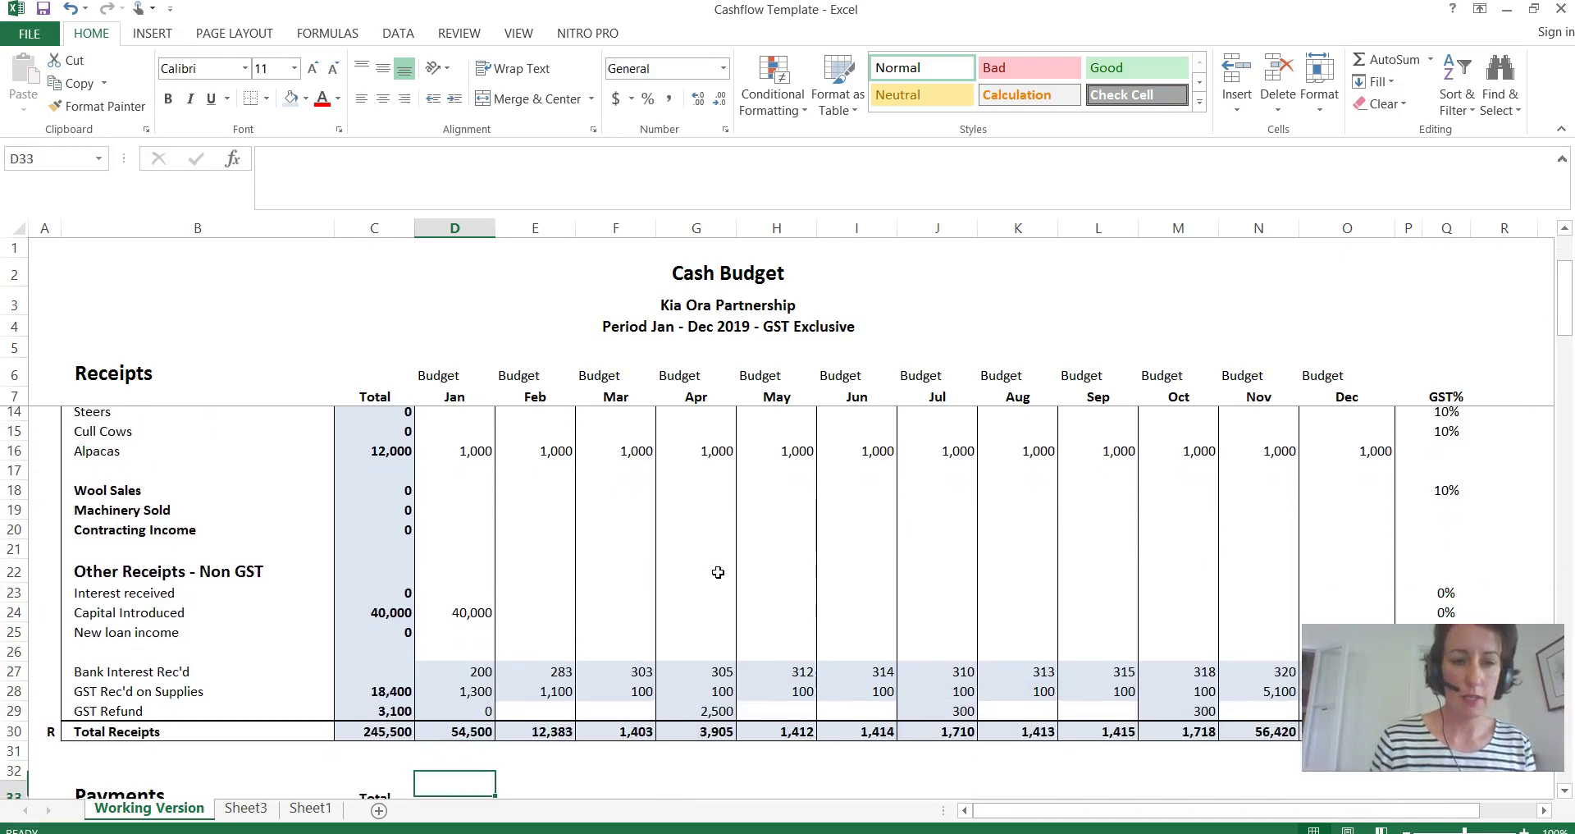
Inspect the Bank Interest Rec'd and GST Rec'd formulas, then move down through the Payments rows
{"action": "key", "text": "Up"}
{"action": "key", "text": "Up"}
{"action": "key", "text": "Up"}
{"action": "key", "text": "Up"}
{"action": "key", "text": "Up"}
{"action": "key", "text": "Up"}
{"action": "key", "text": "Up"}
{"action": "key", "text": "Up"}
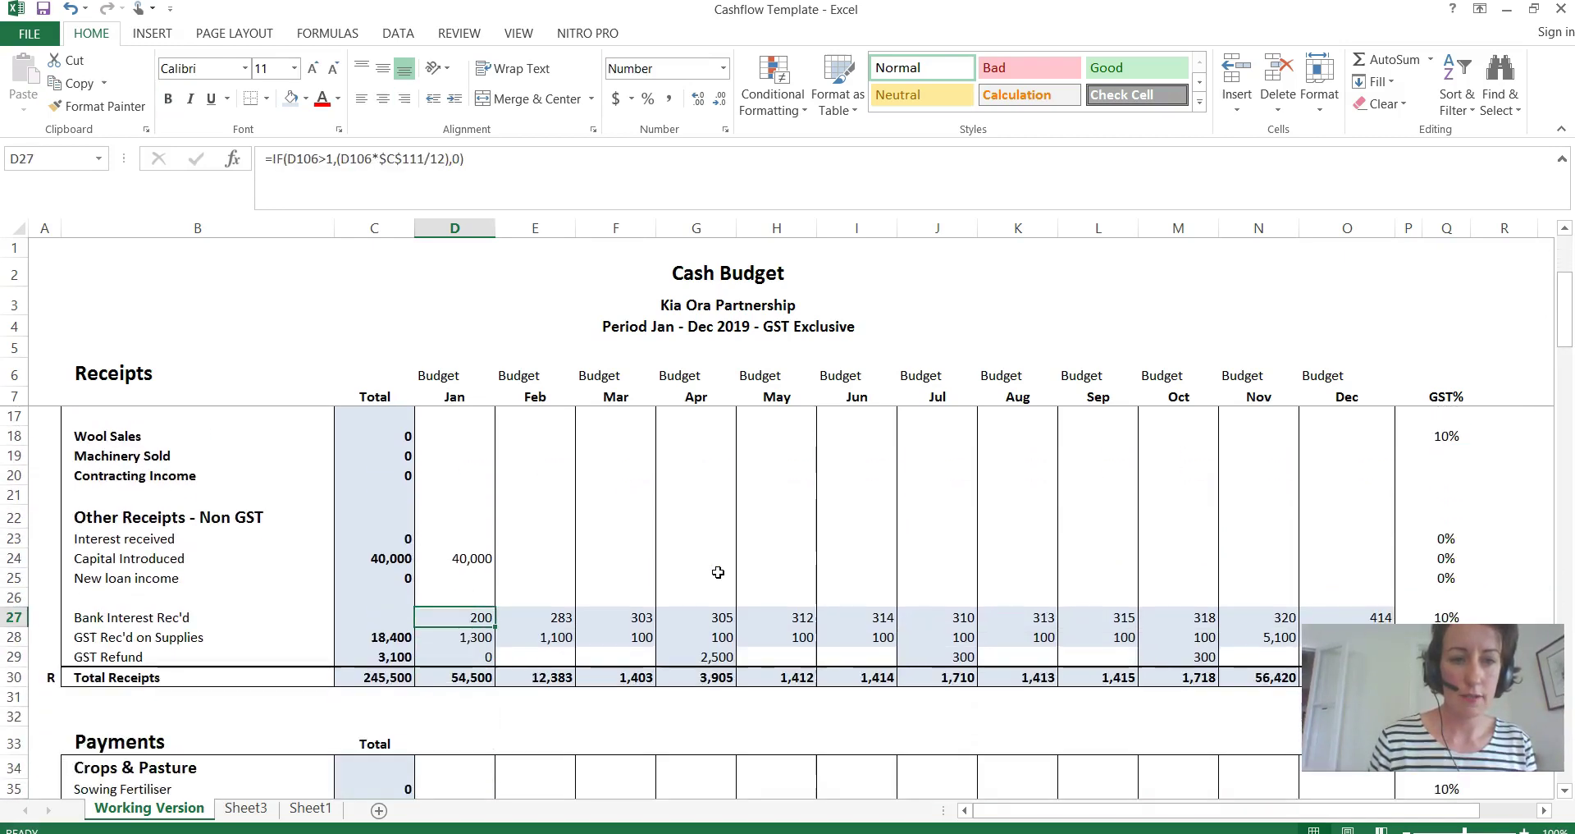
{"action": "key", "text": "Down"}
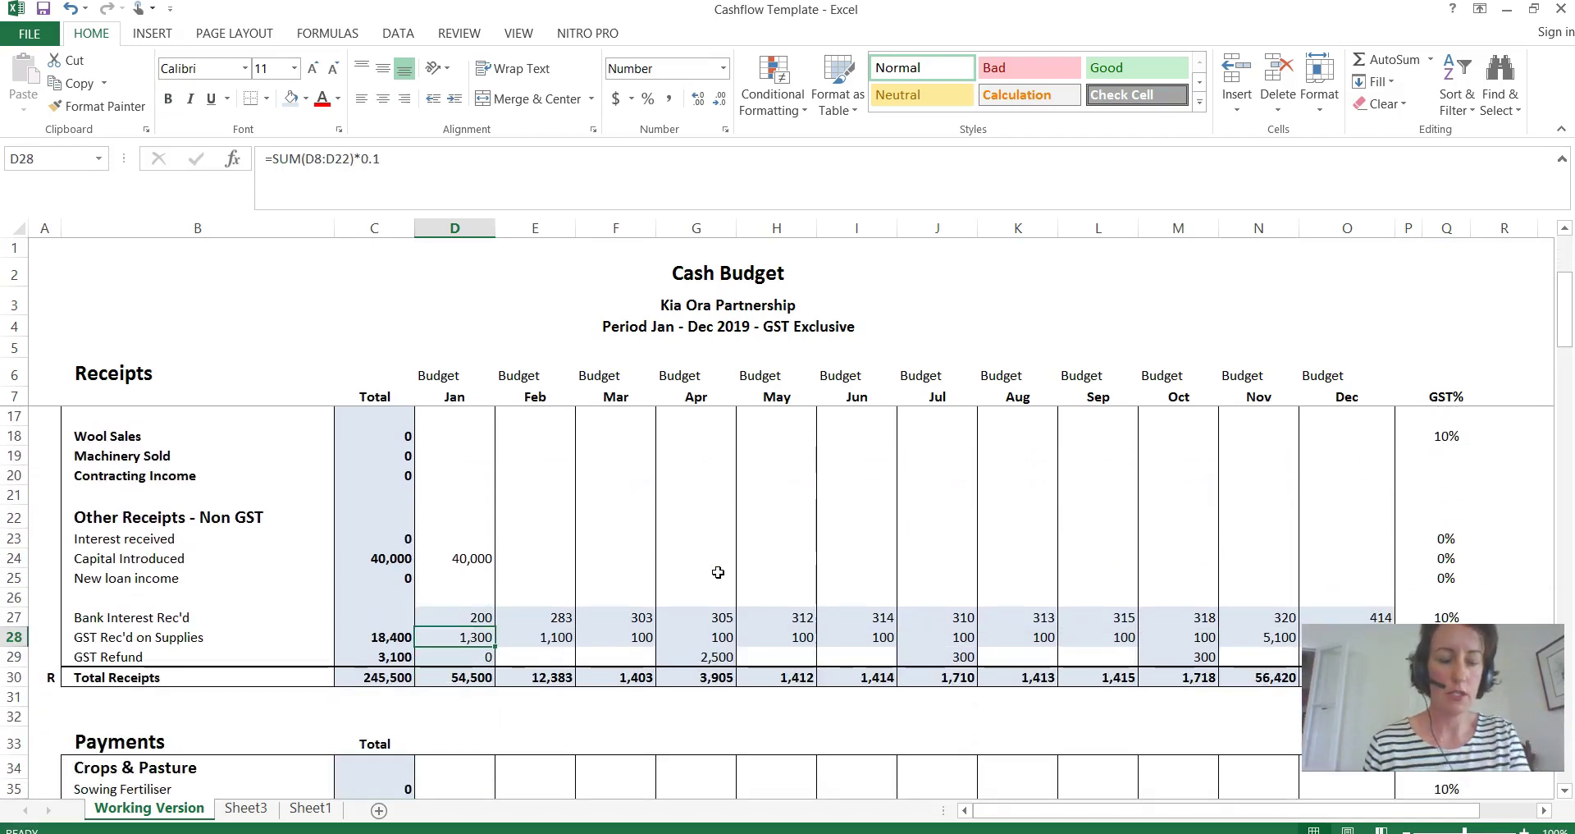
{"action": "key", "text": "Right"}
{"action": "key", "text": "Right"}
{"action": "key", "text": "Right"}
{"action": "key", "text": "Right"}
{"action": "key", "text": "Right"}
{"action": "key", "text": "Right"}
{"action": "key", "text": "Right"}
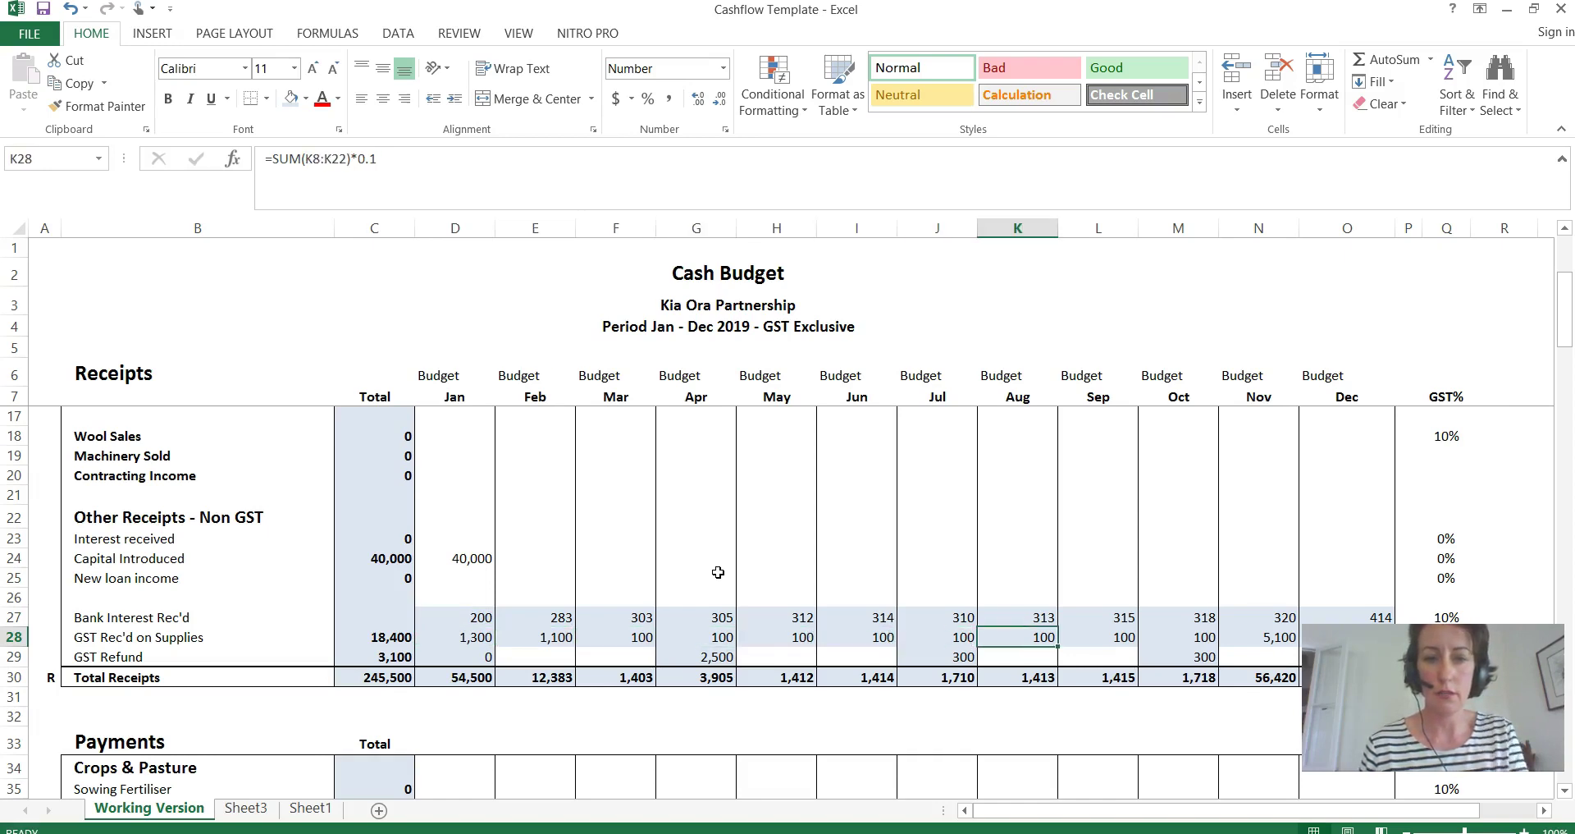
{"action": "key", "text": "Down"}
{"action": "key", "text": "Down"}
{"action": "key", "text": "Down"}
{"action": "key", "text": "Down"}
{"action": "key", "text": "Down"}
{"action": "key", "text": "Down"}
{"action": "key", "text": "Down"}
{"action": "key", "text": "Down"}
{"action": "key", "text": "Down"}
{"action": "key", "text": "Down"}
{"action": "key", "text": "Down"}
{"action": "key", "text": "Down"}
{"action": "key", "text": "Down"}
{"action": "key", "text": "Down"}
{"action": "key", "text": "Down"}
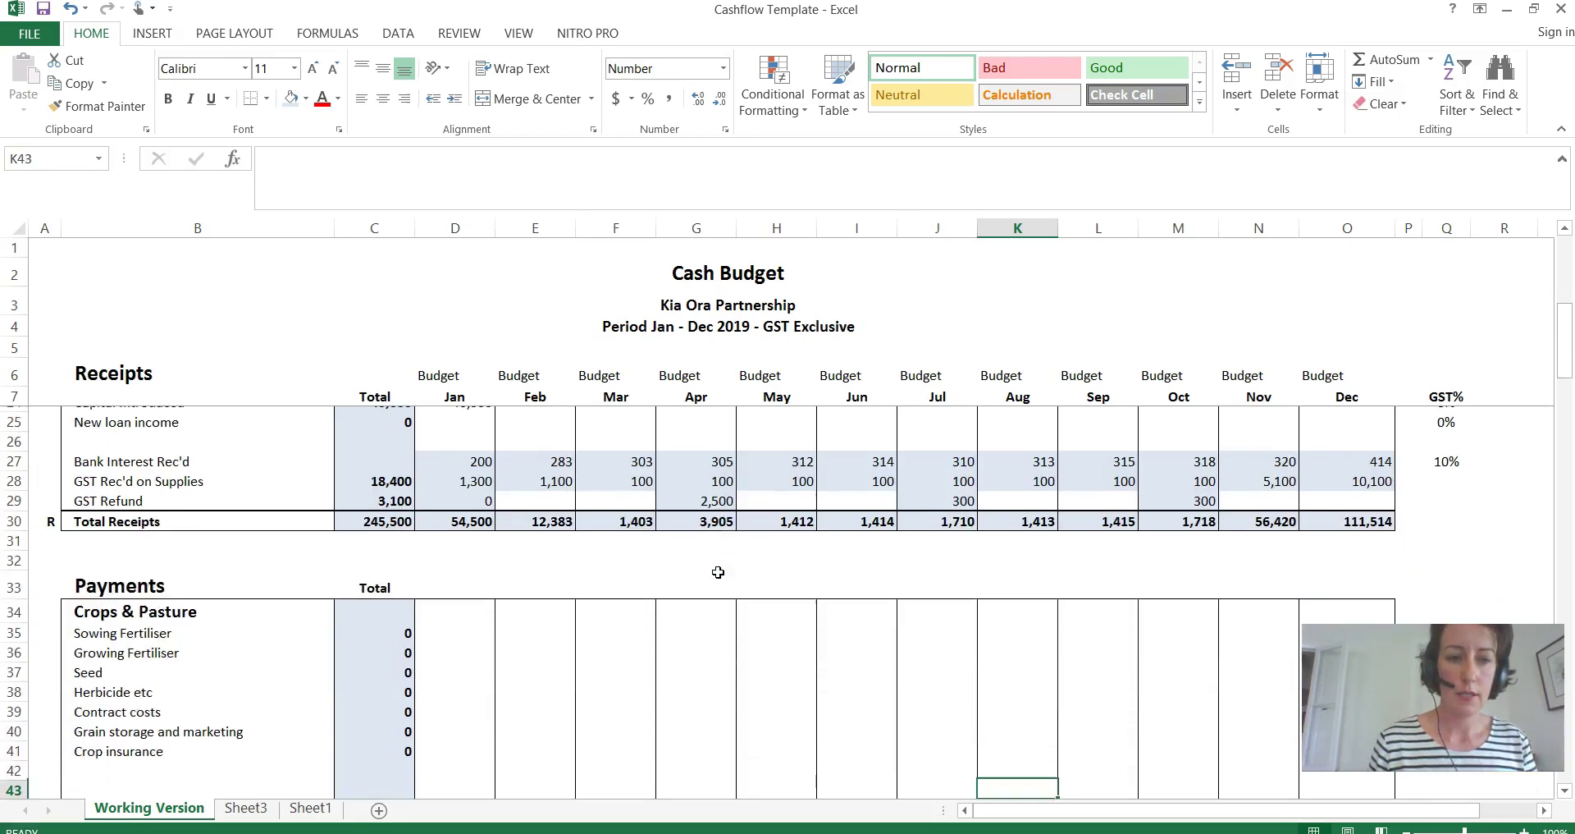
{"action": "key", "text": "Down"}
{"action": "key", "text": "Down"}
{"action": "key", "text": "Down"}
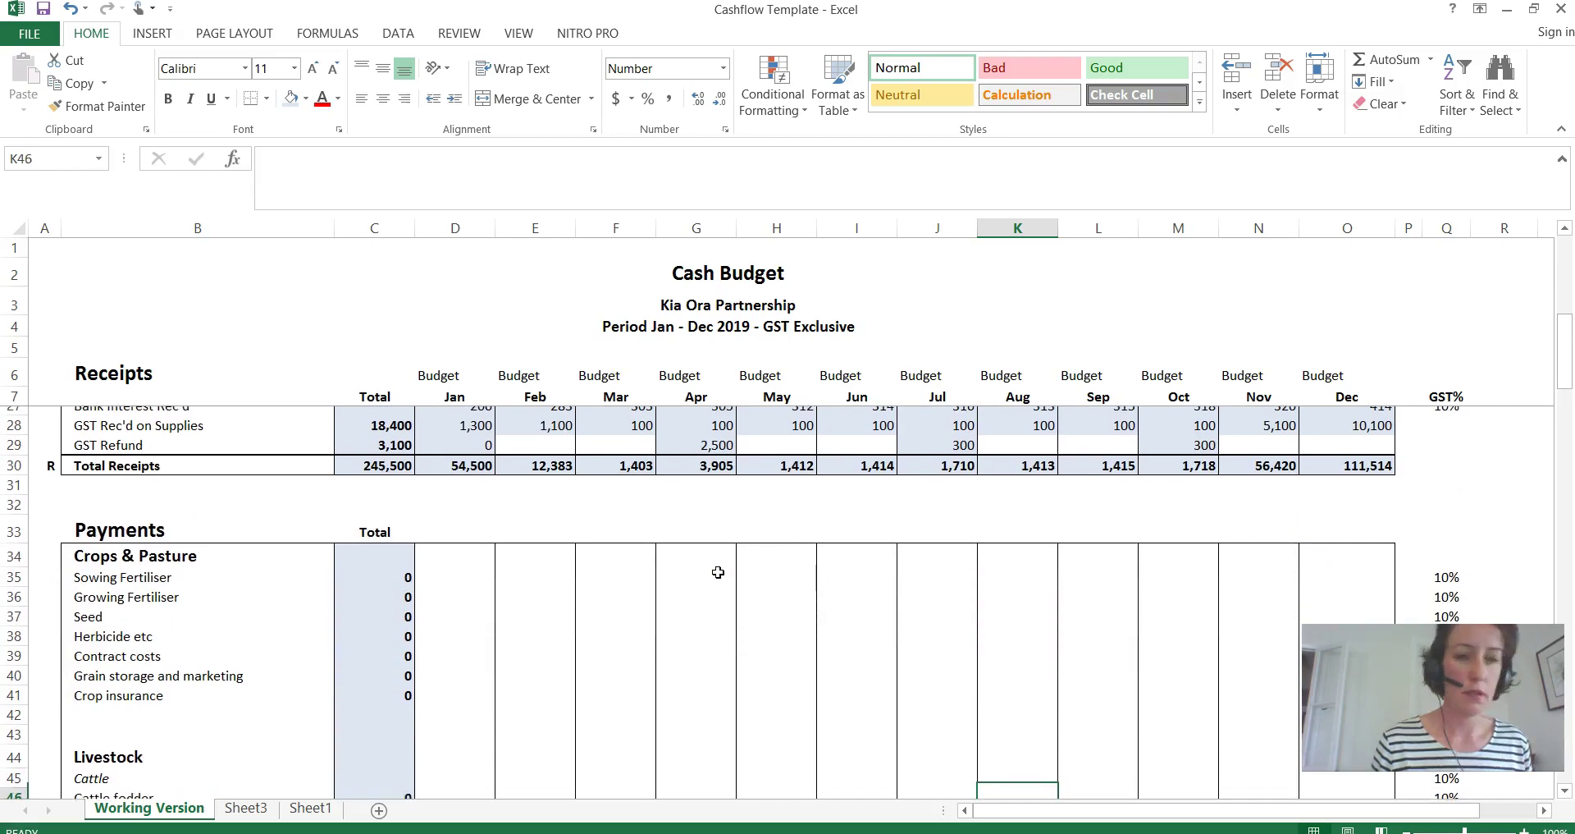
{"action": "key", "text": "Down"}
{"action": "key", "text": "Down"}
{"action": "key", "text": "Down"}
{"action": "key", "text": "Down"}
{"action": "key", "text": "Down"}
{"action": "key", "text": "Down"}
{"action": "key", "text": "Down"}
{"action": "key", "text": "Down"}
{"action": "key", "text": "Down"}
{"action": "key", "text": "Down"}
{"action": "key", "text": "Down"}
{"action": "key", "text": "Down"}
{"action": "key", "text": "Down"}
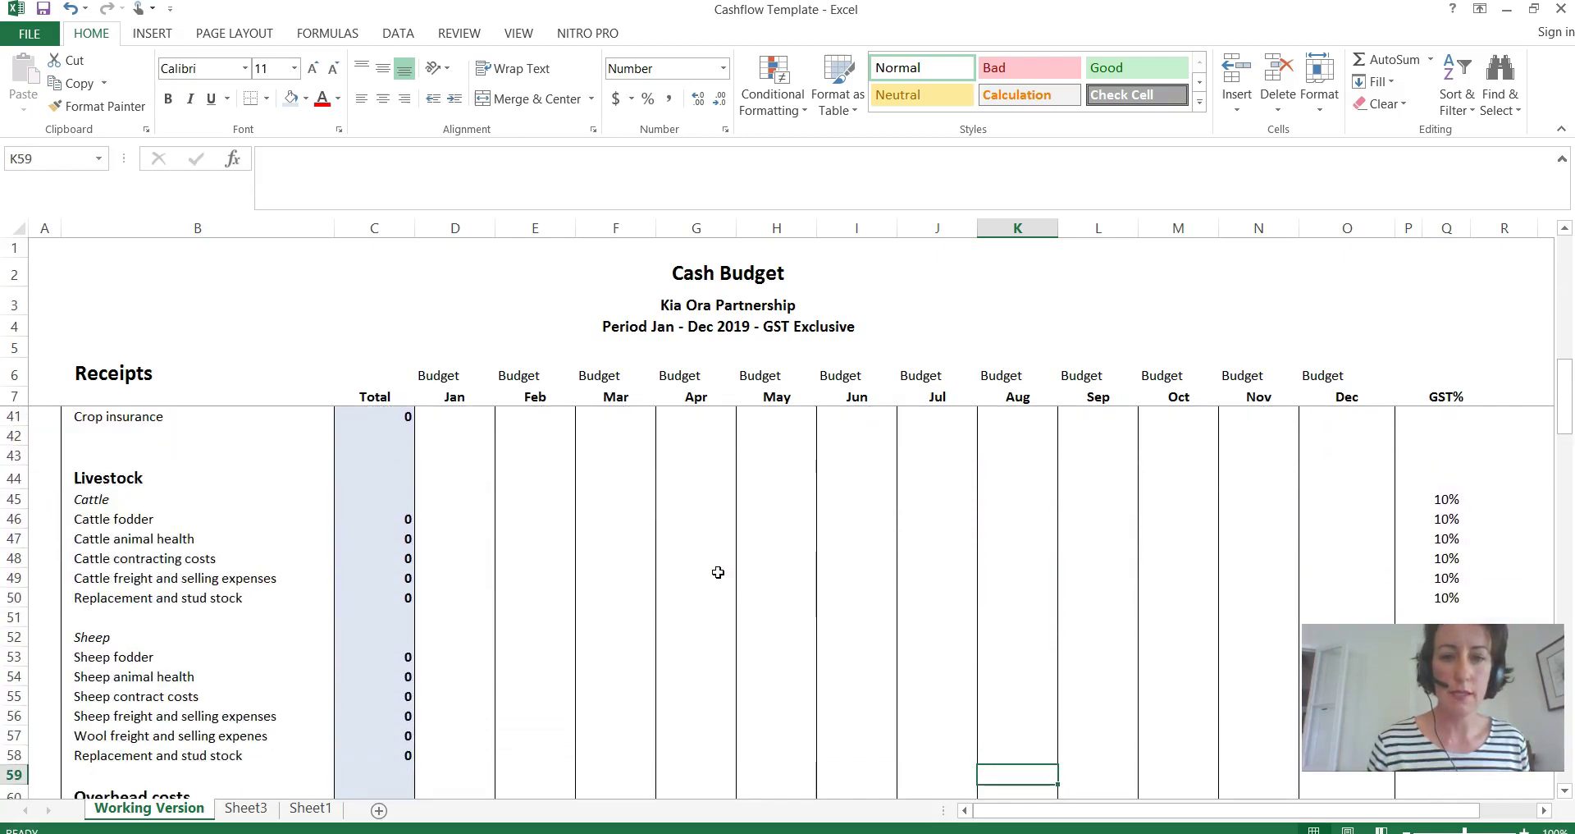
{"action": "key", "text": "Down"}
{"action": "key", "text": "Down"}
{"action": "key", "text": "Down"}
{"action": "key", "text": "Down"}
{"action": "key", "text": "Down"}
{"action": "key", "text": "Down"}
{"action": "key", "text": "Down"}
{"action": "key", "text": "Down"}
{"action": "key", "text": "Down"}
{"action": "key", "text": "Down"}
{"action": "key", "text": "Down"}
{"action": "key", "text": "Down"}
{"action": "key", "text": "Down"}
{"action": "key", "text": "Down"}
{"action": "key", "text": "Down"}
{"action": "key", "text": "Down"}
{"action": "key", "text": "Down"}
{"action": "key", "text": "Down"}
{"action": "key", "text": "Down"}
{"action": "key", "text": "Down"}
{"action": "key", "text": "Down"}
{"action": "key", "text": "Down"}
{"action": "key", "text": "Down"}
{"action": "key", "text": "Down"}
{"action": "key", "text": "Down"}
{"action": "key", "text": "Down"}
{"action": "key", "text": "Down"}
{"action": "key", "text": "Down"}
{"action": "key", "text": "Down"}
{"action": "key", "text": "Down"}
{"action": "key", "text": "Down"}
{"action": "key", "text": "Down"}
{"action": "key", "text": "Down"}
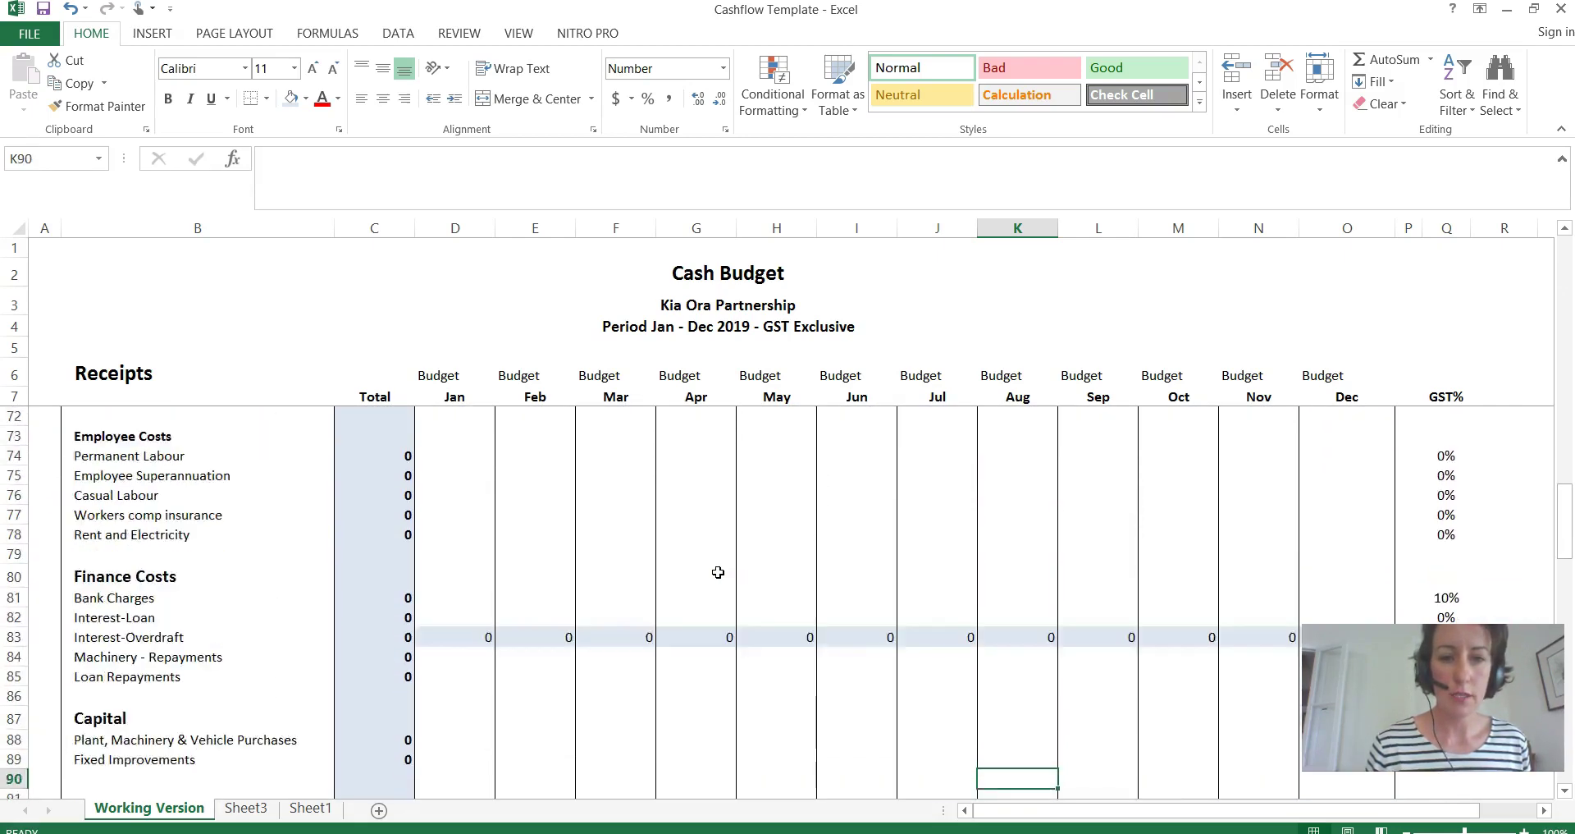
{"action": "key", "text": "Down"}
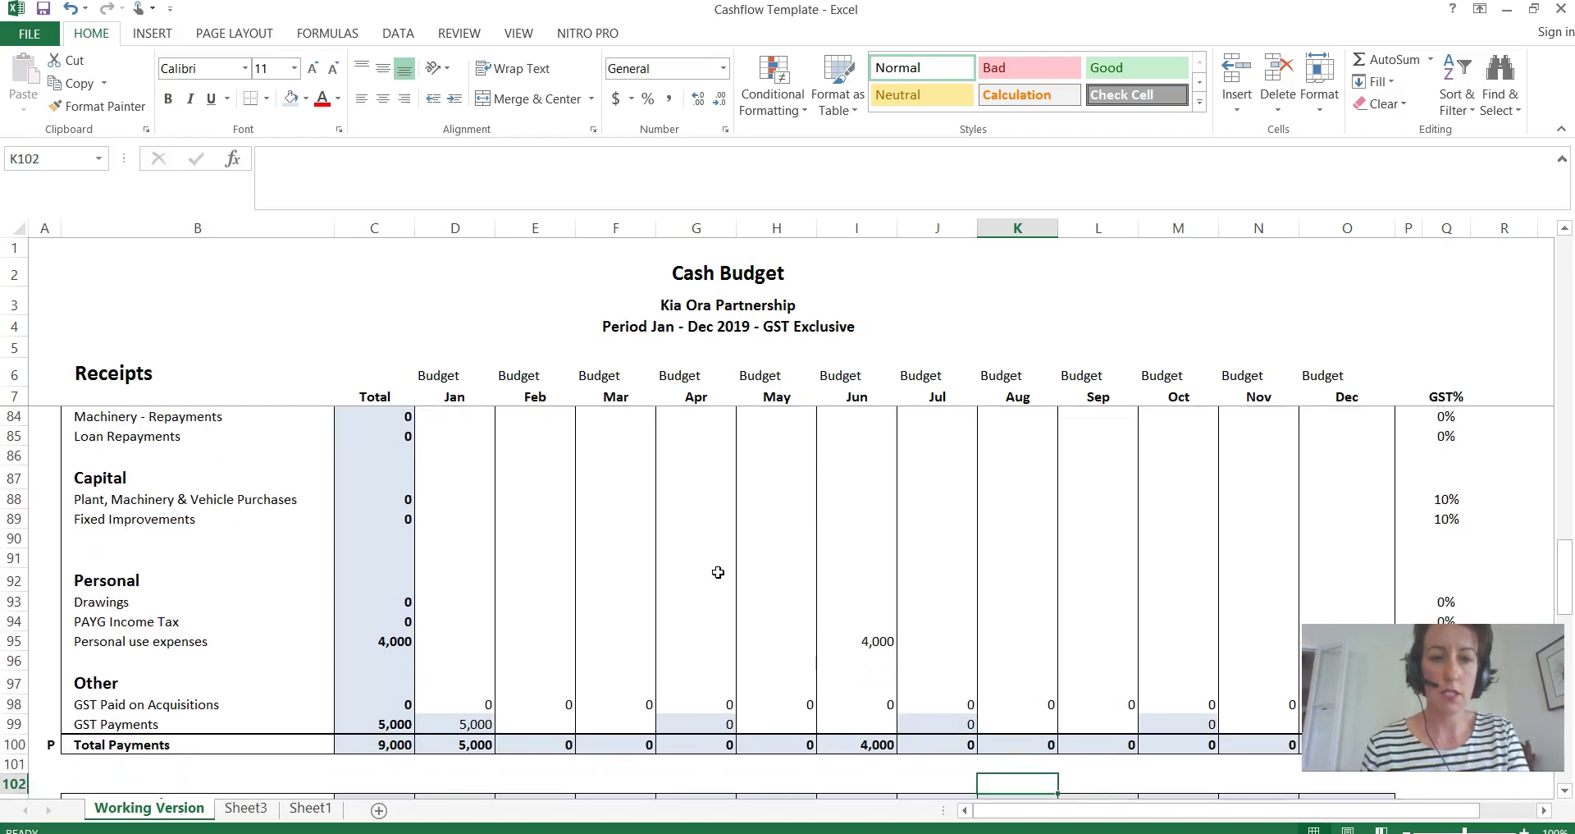
{"action": "scroll", "coordinate": [492, 632], "scroll_direction": "down", "scroll_amount": 1}
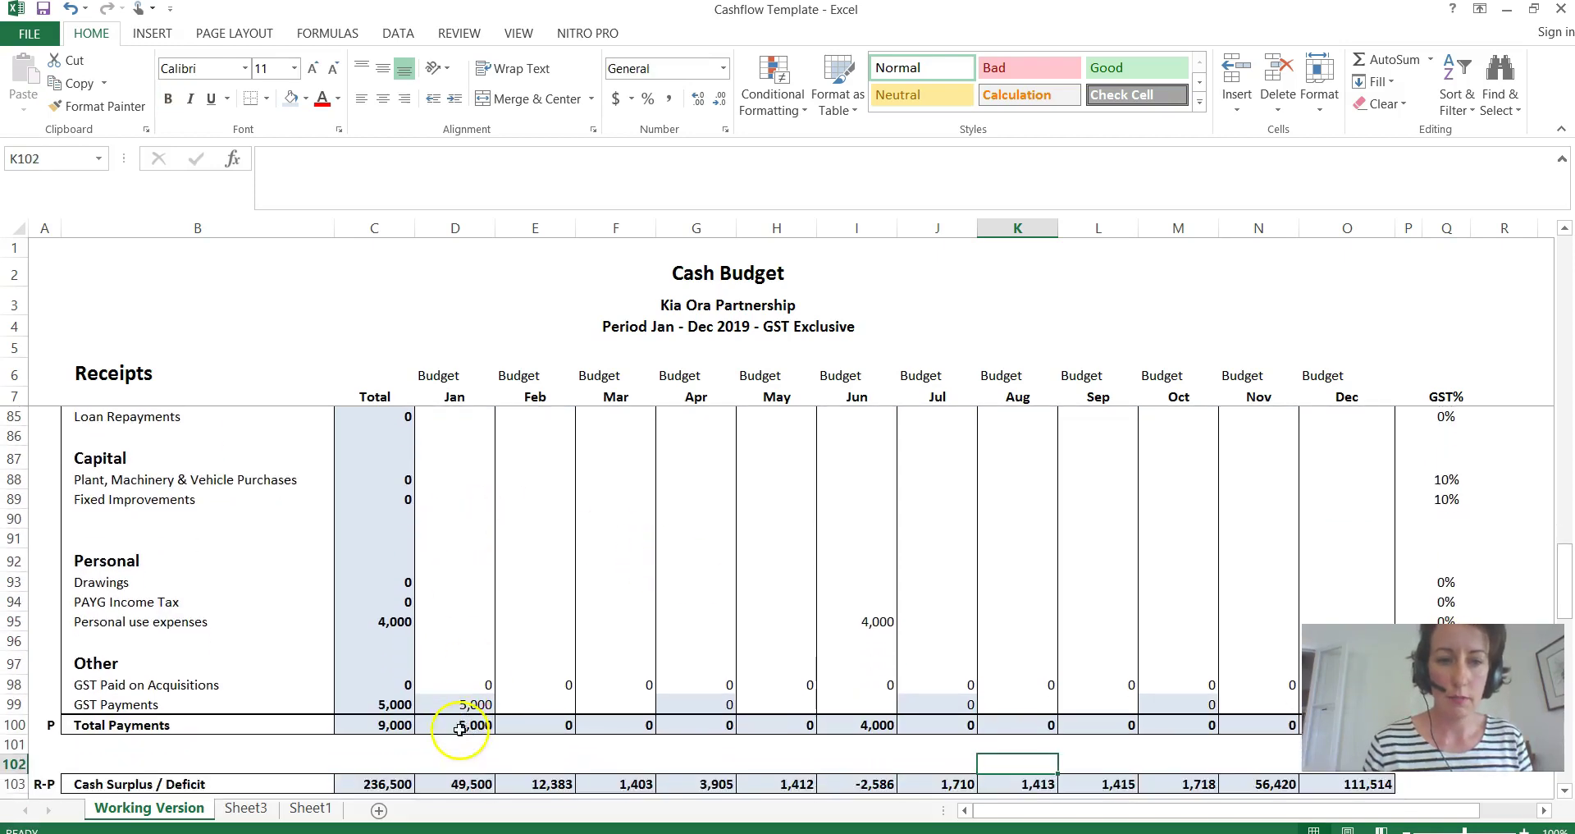
Shade the GST Paid on Acquisitions monthly cells light blue and review the Bank Summary
{"action": "left_click_drag", "start_coordinate": [457, 648], "coordinate": [1345, 648]}
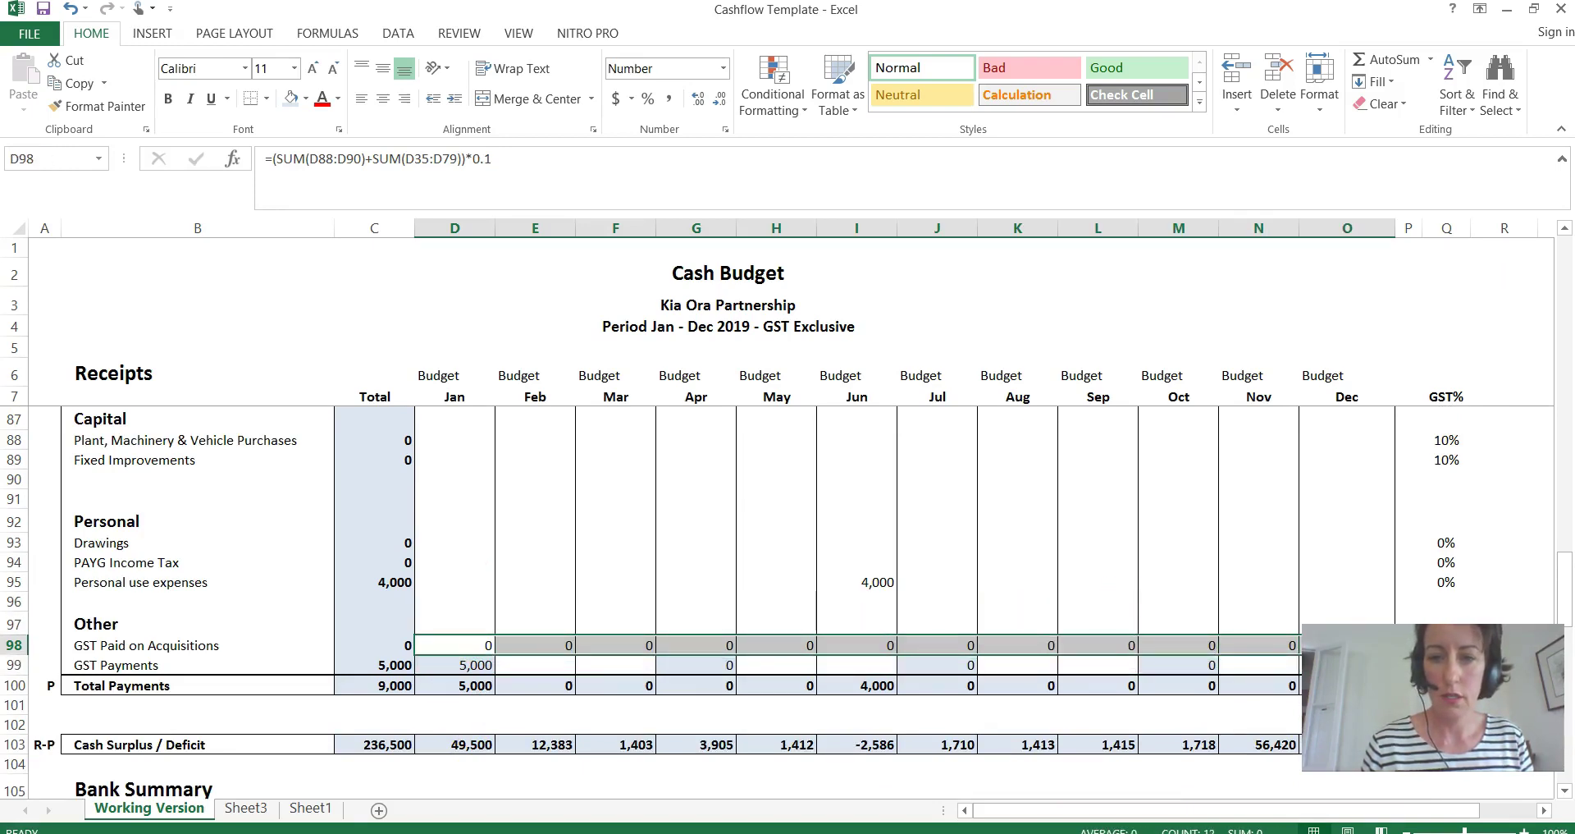
{"action": "left_click", "coordinate": [290, 98]}
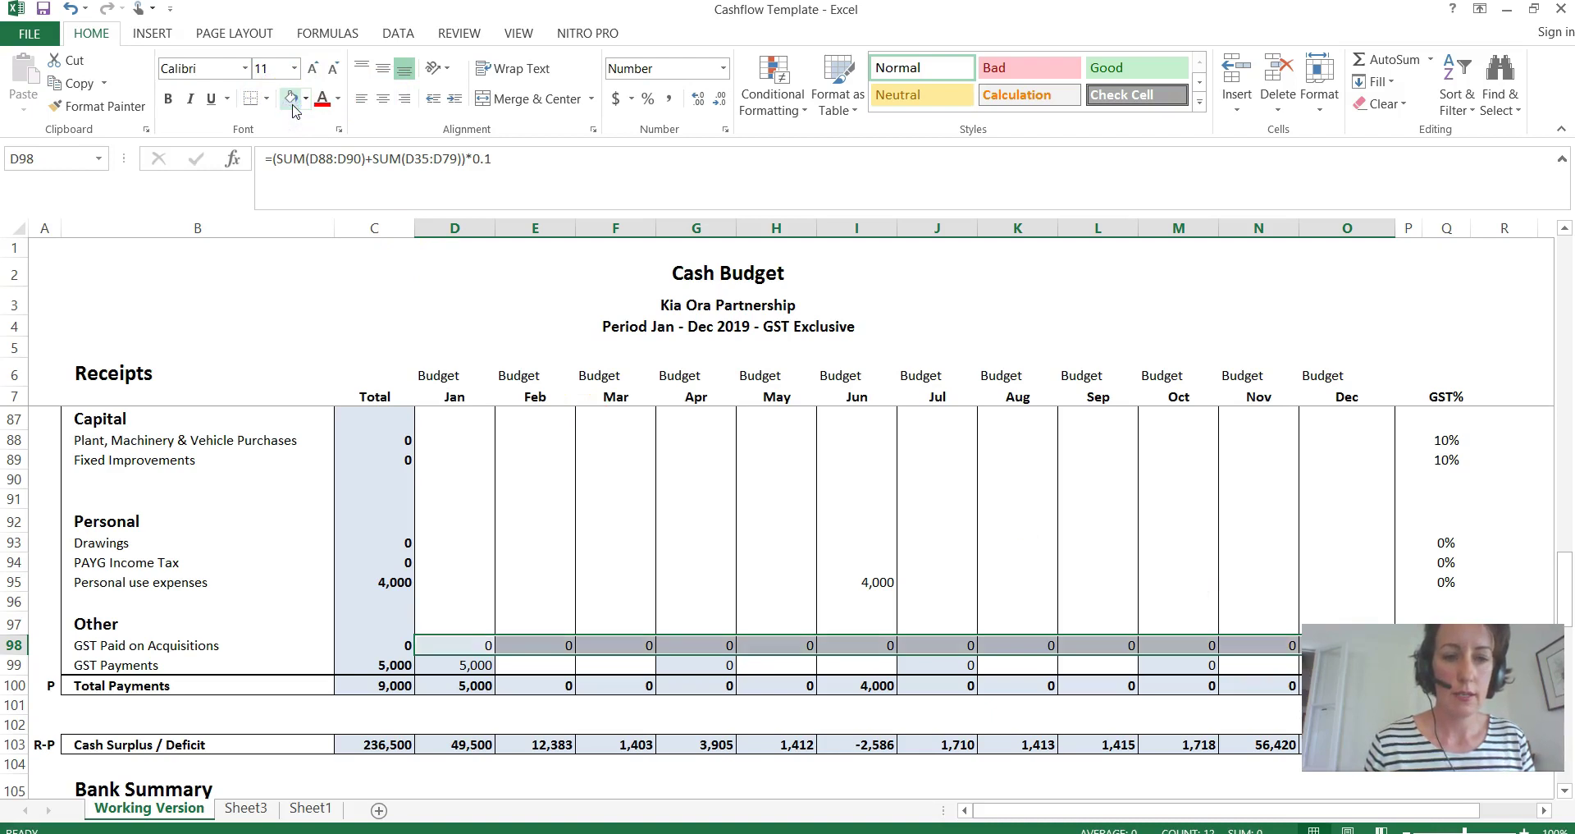
{"action": "key", "text": "Down"}
{"action": "key", "text": "Down"}
{"action": "key", "text": "Down"}
{"action": "key", "text": "Down"}
{"action": "key", "text": "Down"}
{"action": "key", "text": "Down"}
{"action": "key", "text": "Down"}
{"action": "key", "text": "Down"}
{"action": "key", "text": "Down"}
{"action": "key", "text": "Down"}
{"action": "key", "text": "Down"}
{"action": "key", "text": "Down"}
{"action": "key", "text": "Down"}
{"action": "key", "text": "Down"}
{"action": "key", "text": "Down"}
{"action": "key", "text": "Down"}
{"action": "key", "text": "Down"}
{"action": "key", "text": "Down"}
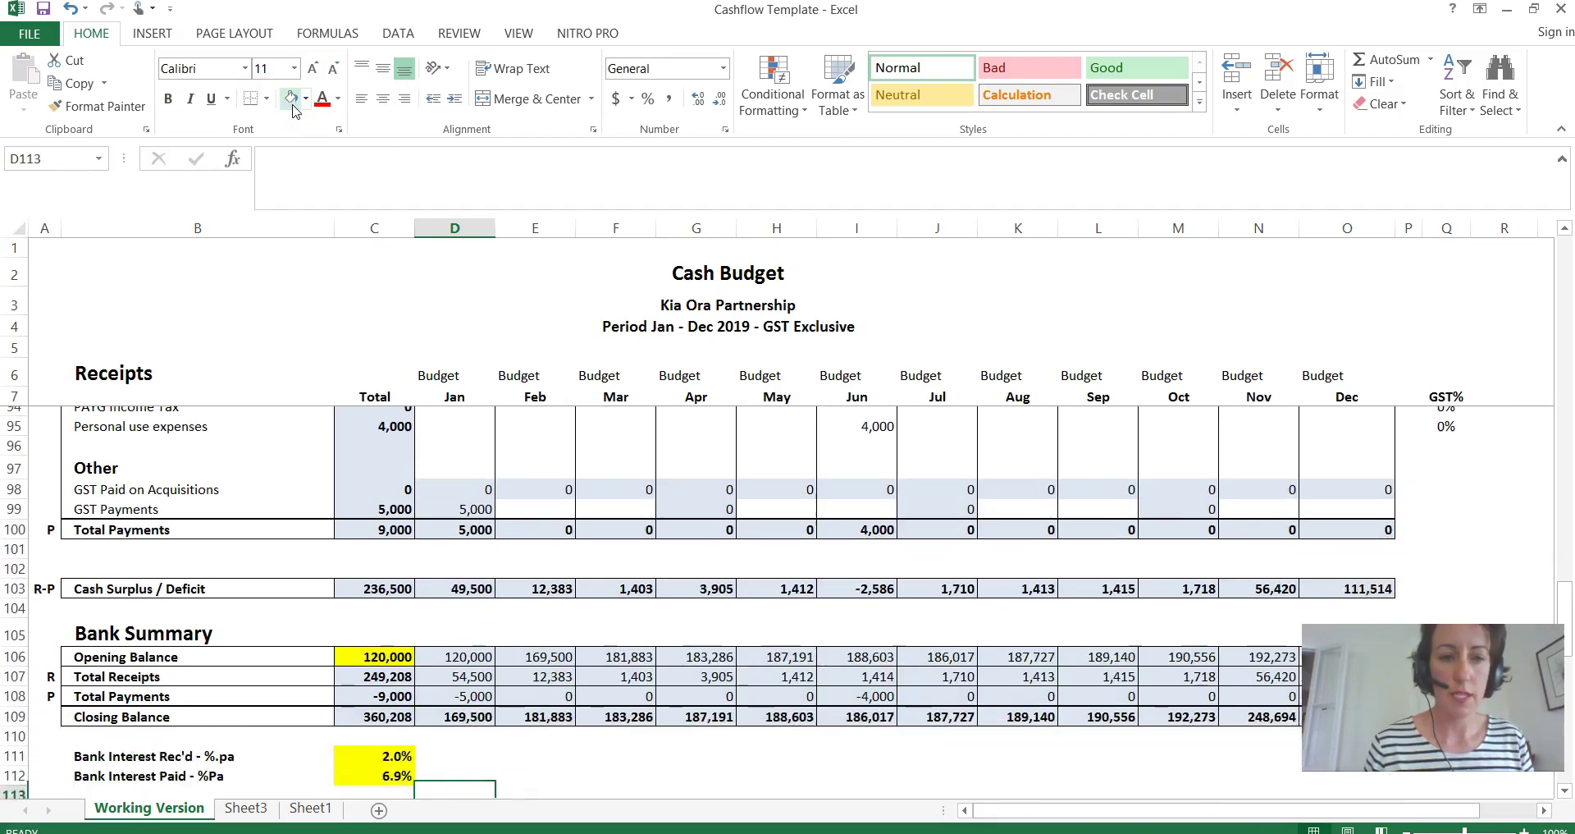
{"action": "key", "text": "Down"}
{"action": "key", "text": "Down"}
{"action": "key", "text": "Down"}
{"action": "key", "text": "Up"}
{"action": "key", "text": "Up"}
{"action": "key", "text": "Up"}
{"action": "key", "text": "Up"}
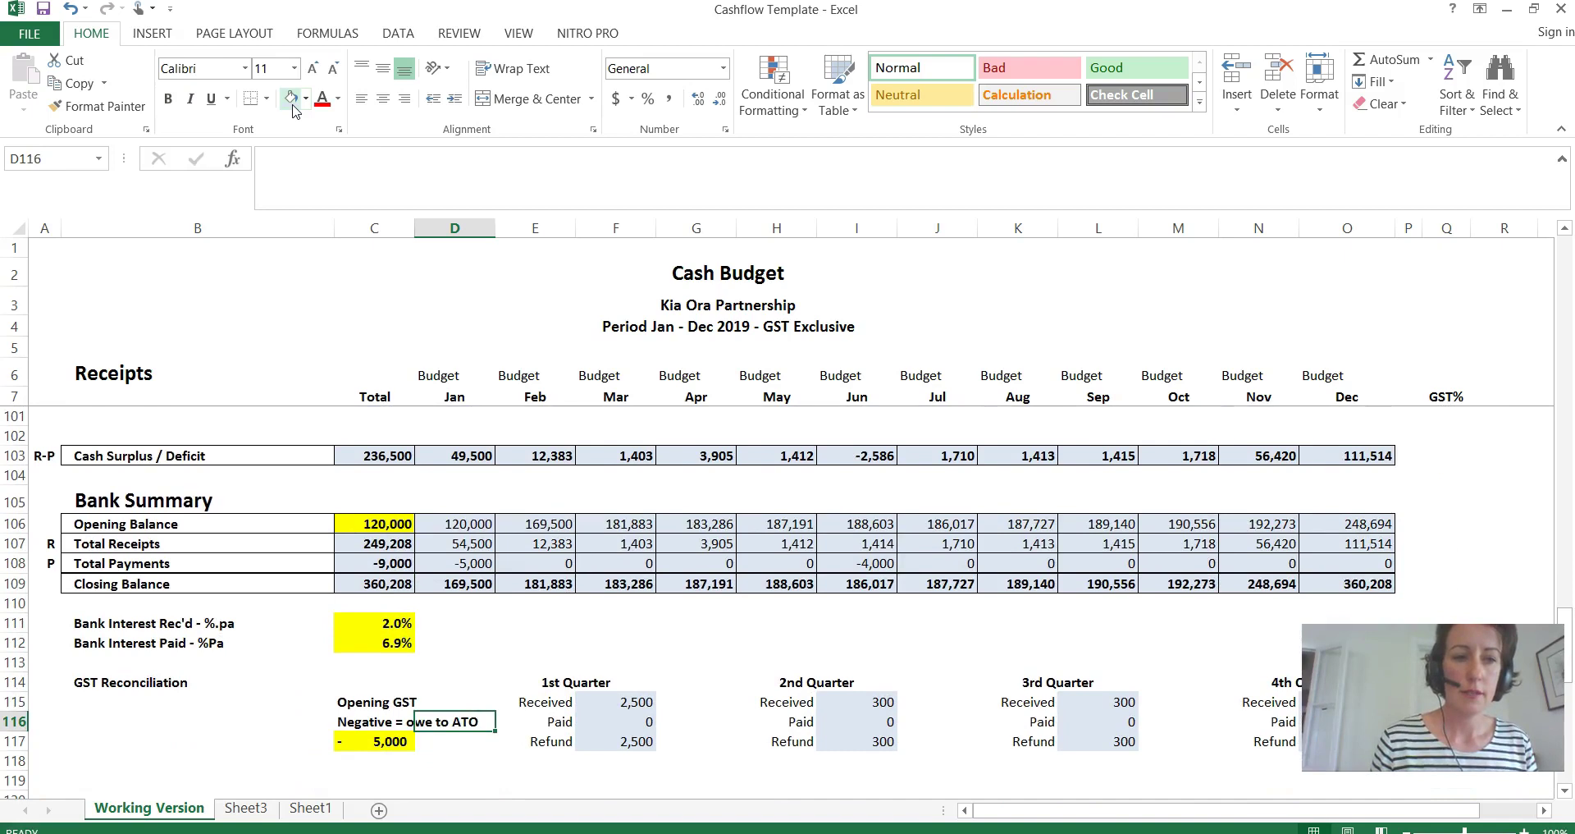
{"action": "key", "text": "Up"}
{"action": "key", "text": "Up"}
{"action": "key", "text": "Up"}
{"action": "key", "text": "Up"}
{"action": "key", "text": "Up"}
{"action": "key", "text": "Up"}
{"action": "key", "text": "Up"}
{"action": "key", "text": "Up"}
{"action": "key", "text": "Up"}
{"action": "key", "text": "Up"}
{"action": "key", "text": "Up"}
{"action": "key", "text": "Up"}
{"action": "key", "text": "Left"}
{"action": "key", "text": "Down"}
{"action": "key", "text": "Down"}
{"action": "key", "text": "Down"}
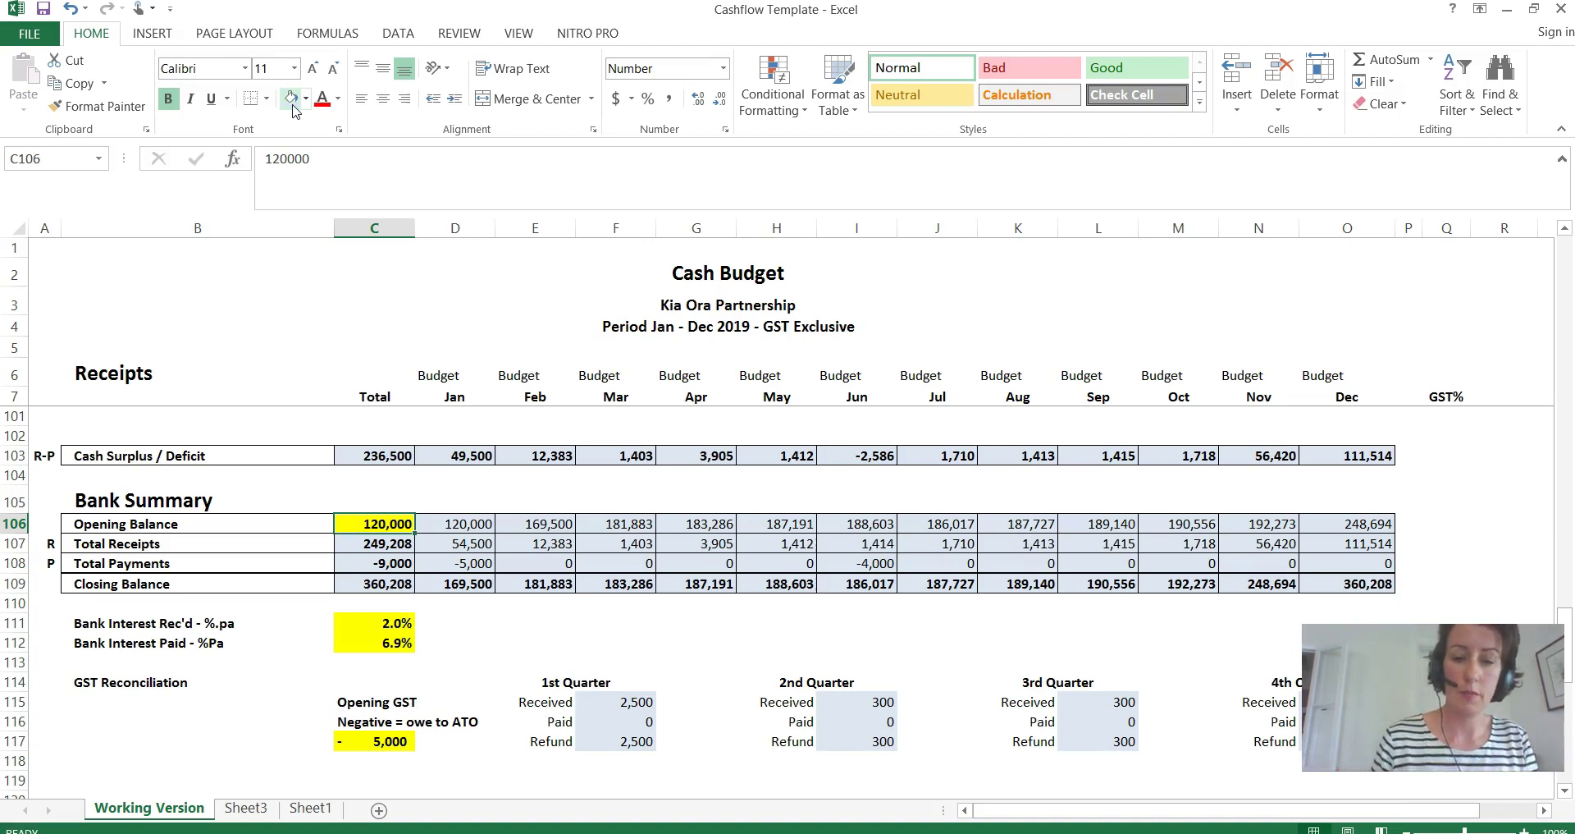
Set the Bank Summary opening balance to -50,000
{"action": "type", "text": "-"}
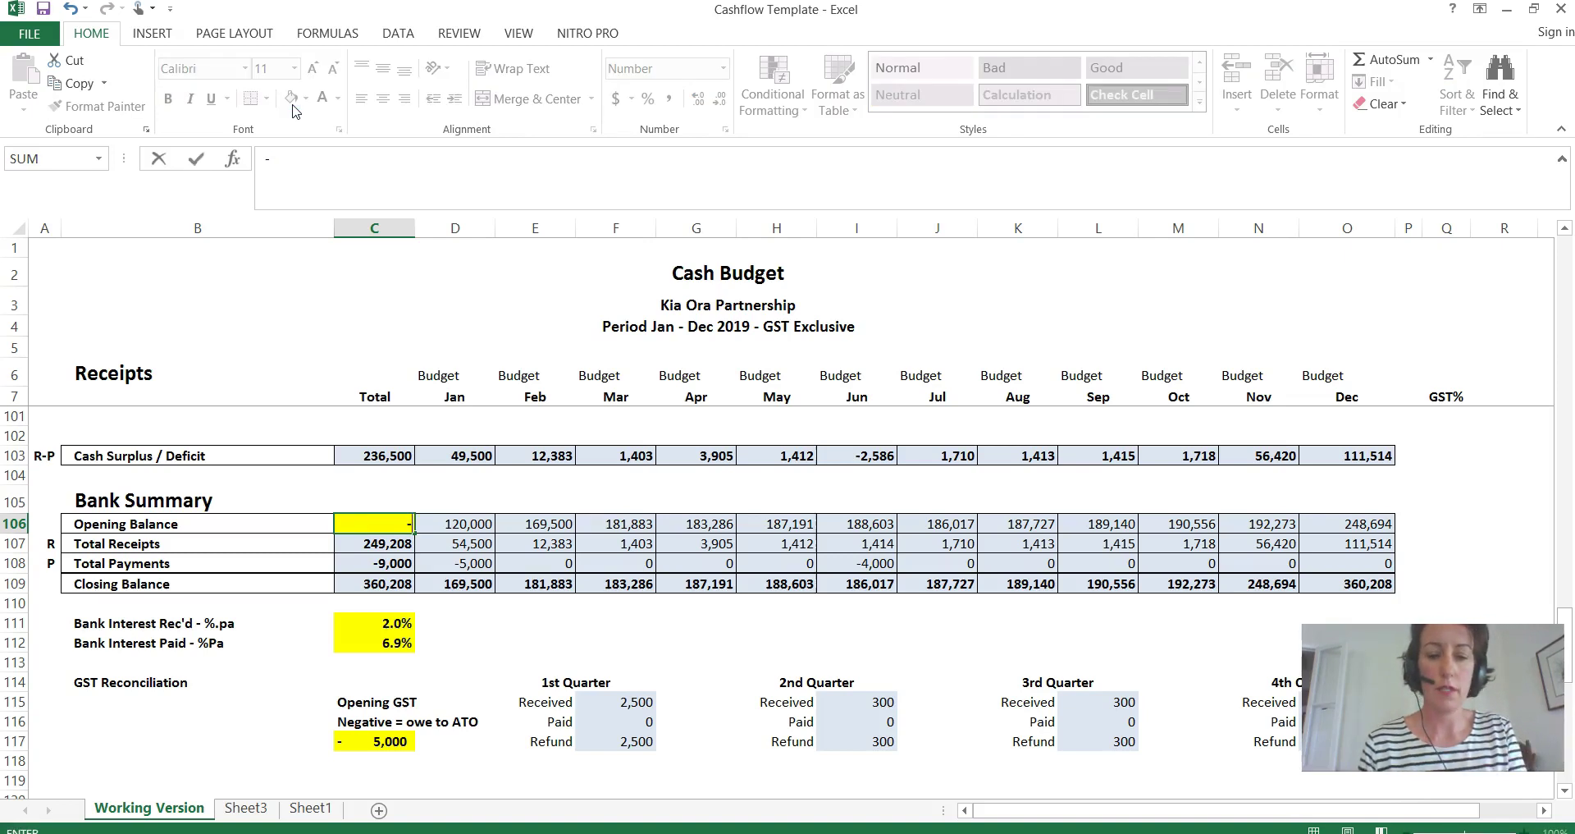
{"action": "type", "text": "50,000"}
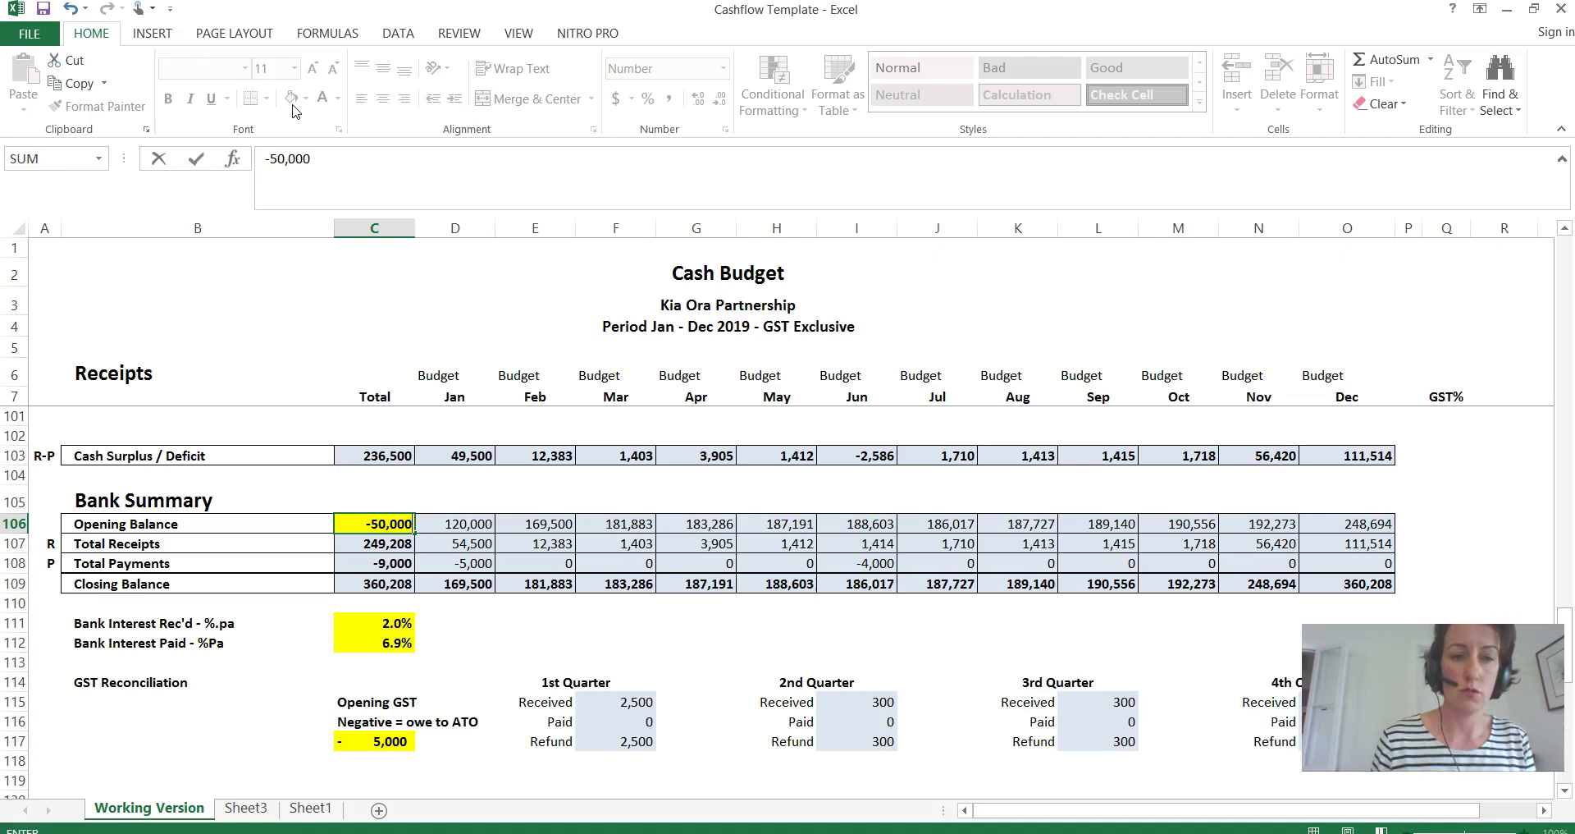
{"action": "key", "text": "Return"}
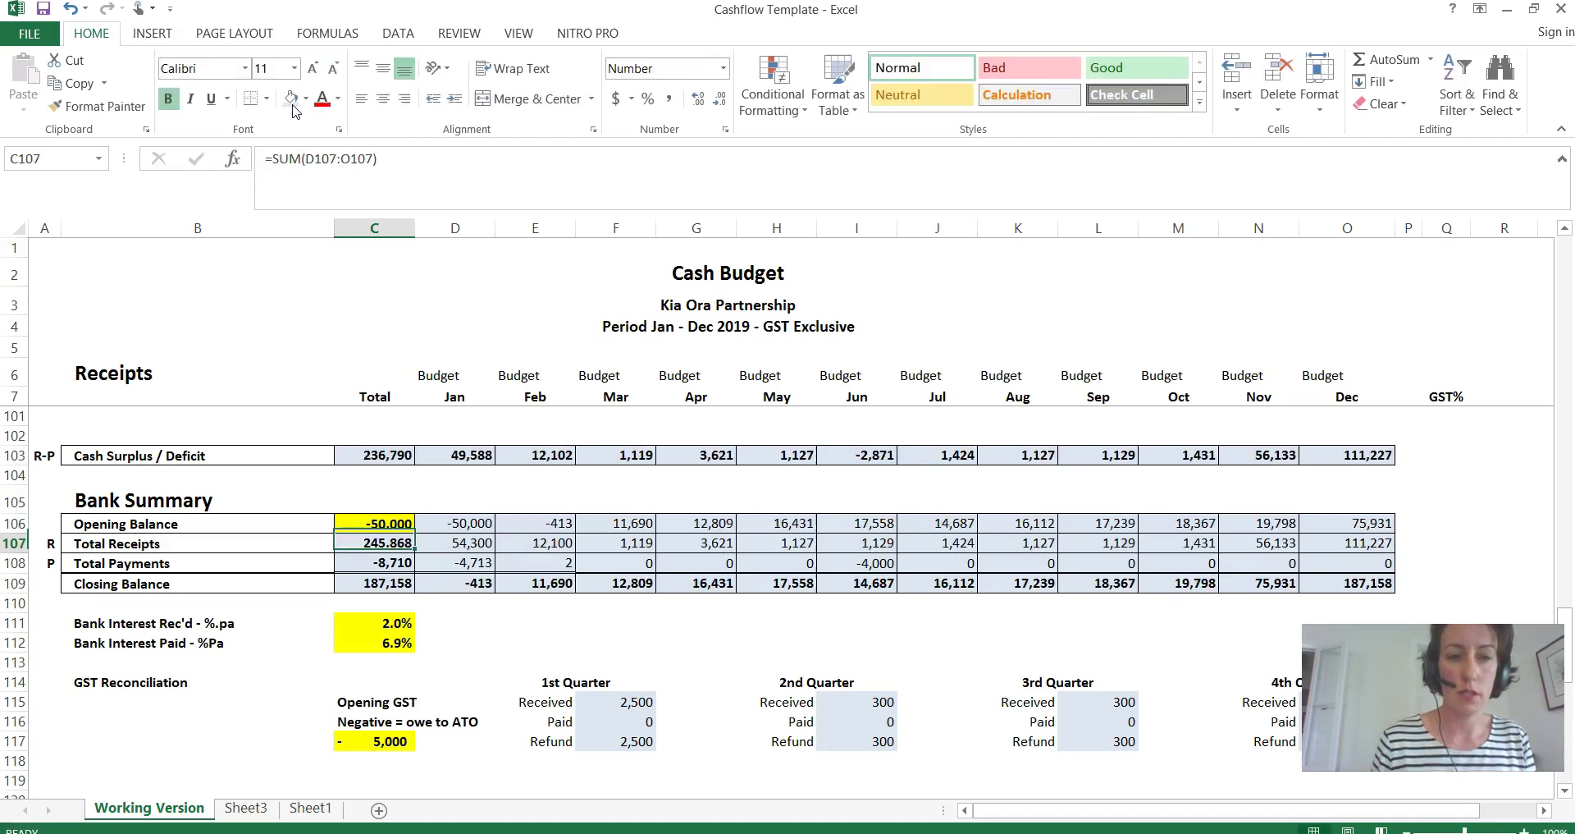
{"action": "key", "text": "Up"}
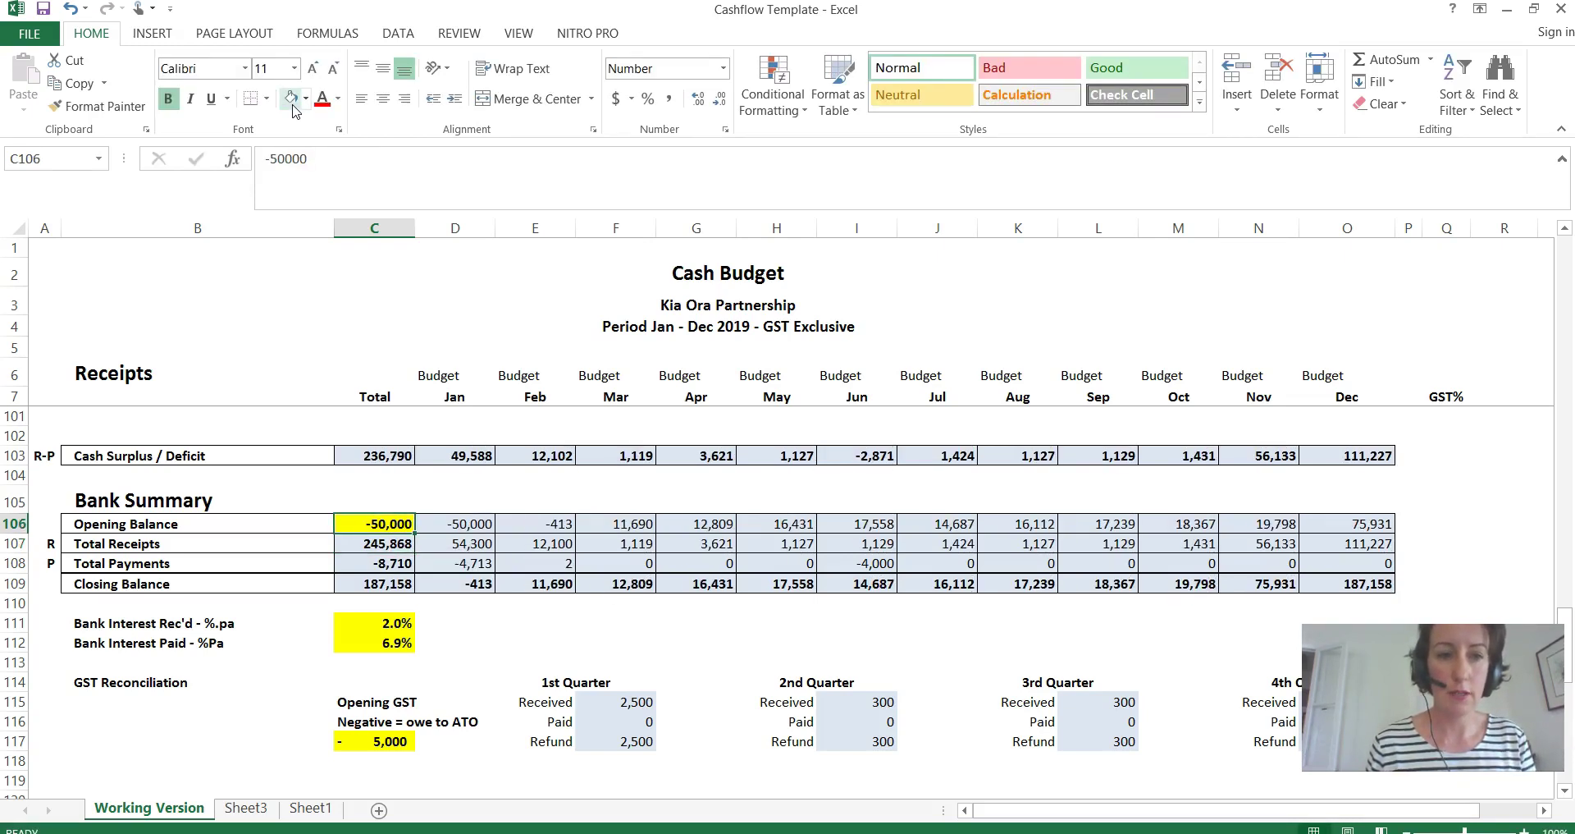
Change the Bank Interest Paid rate from 6.9% to 5.5%
{"action": "key", "text": "Down"}
{"action": "key", "text": "Down"}
{"action": "key", "text": "Down"}
{"action": "key", "text": "Down"}
{"action": "key", "text": "Down"}
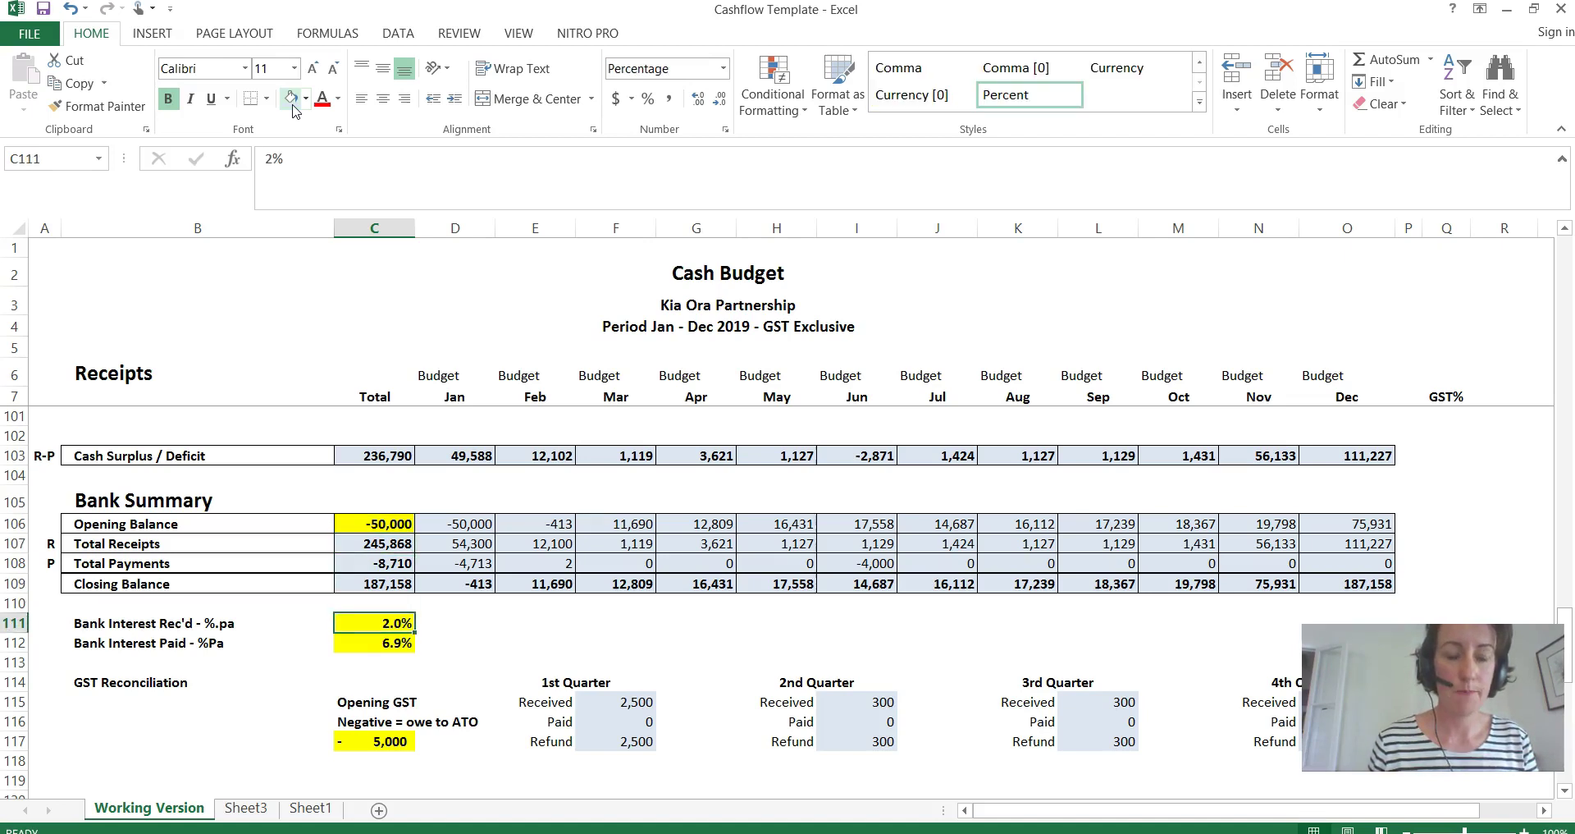
{"action": "key", "text": "Down"}
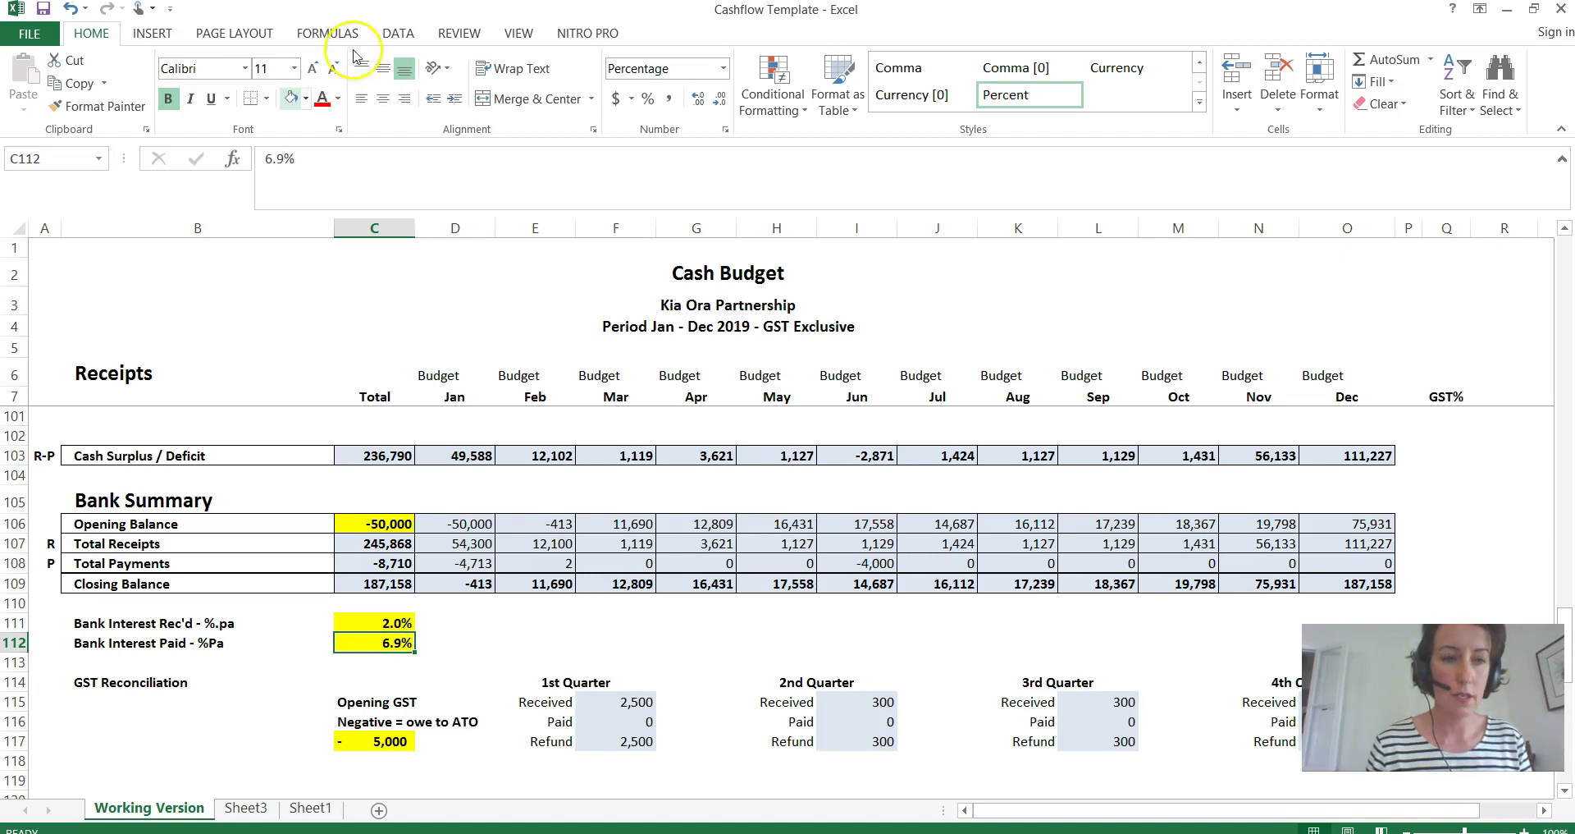
{"action": "left_click", "coordinate": [398, 644]}
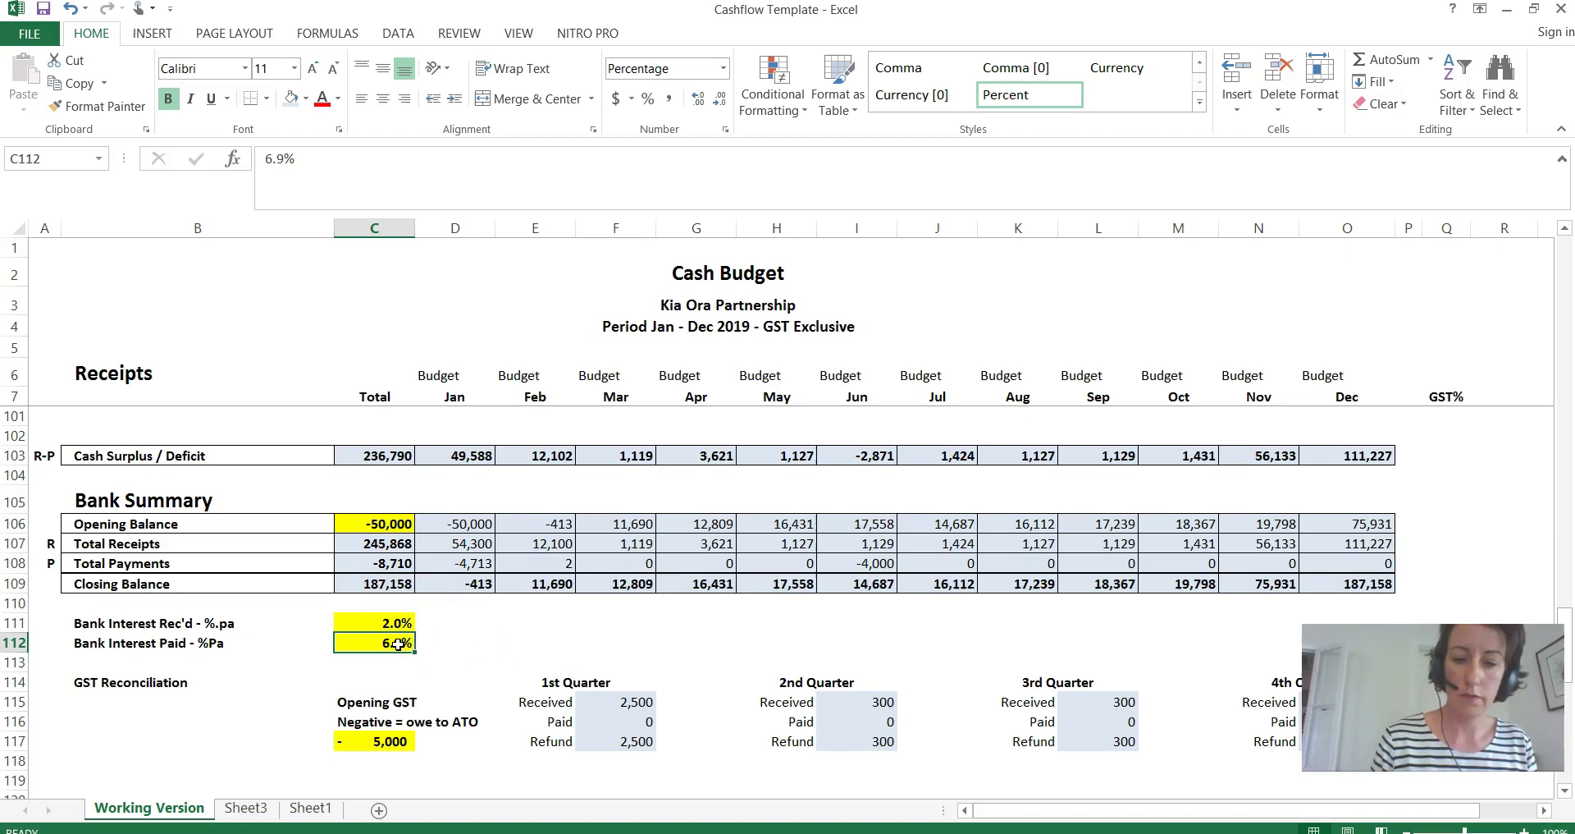
{"action": "type", "text": "5."}
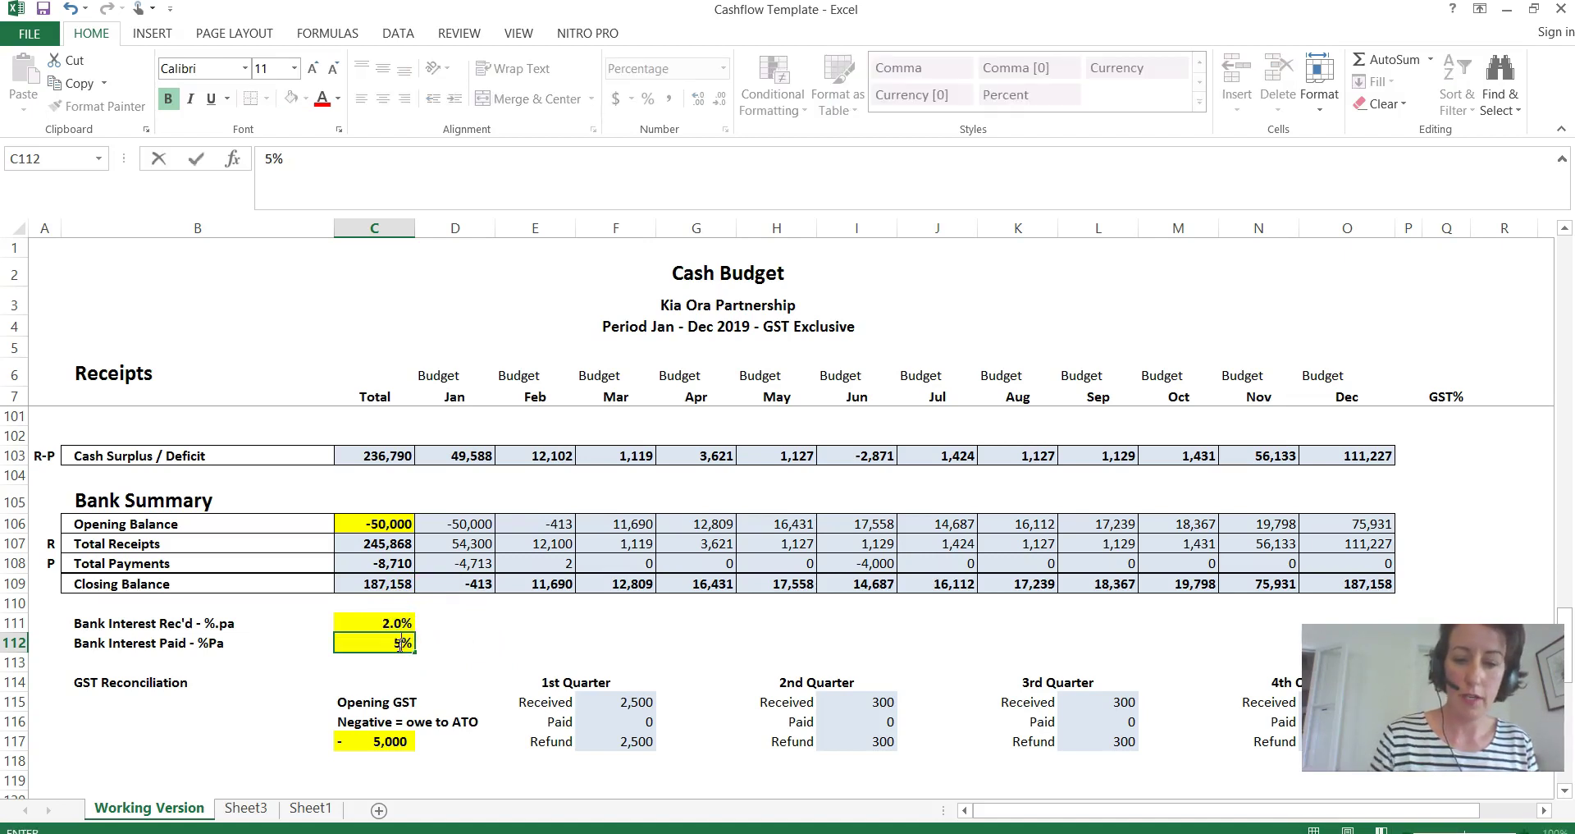
{"action": "type", "text": "5"}
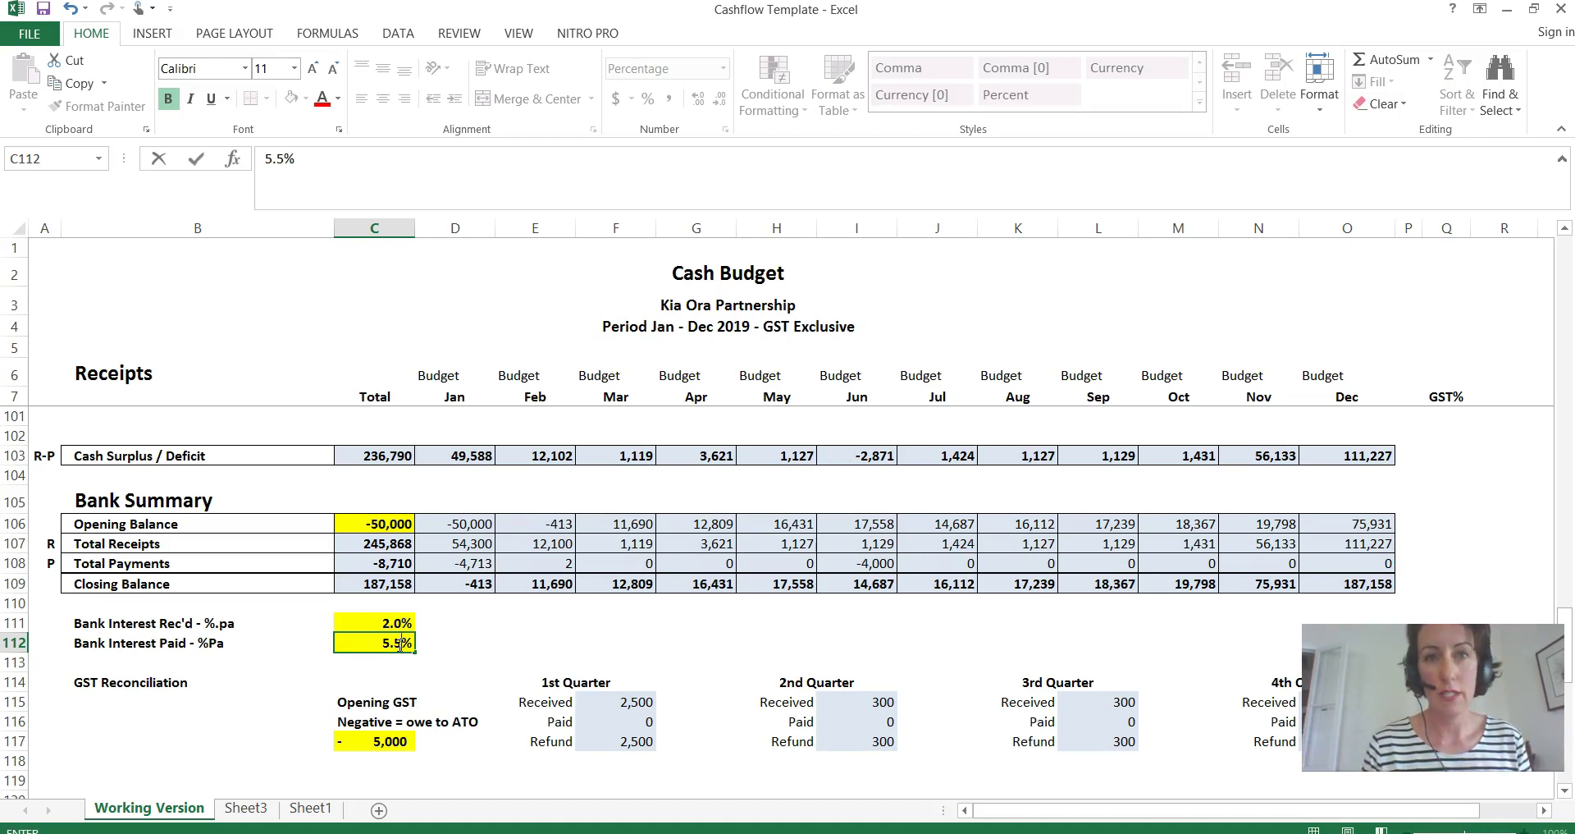
{"action": "key", "text": "Return"}
{"action": "key", "text": "Return"}
{"action": "key", "text": "Return"}
{"action": "key", "text": "Return"}
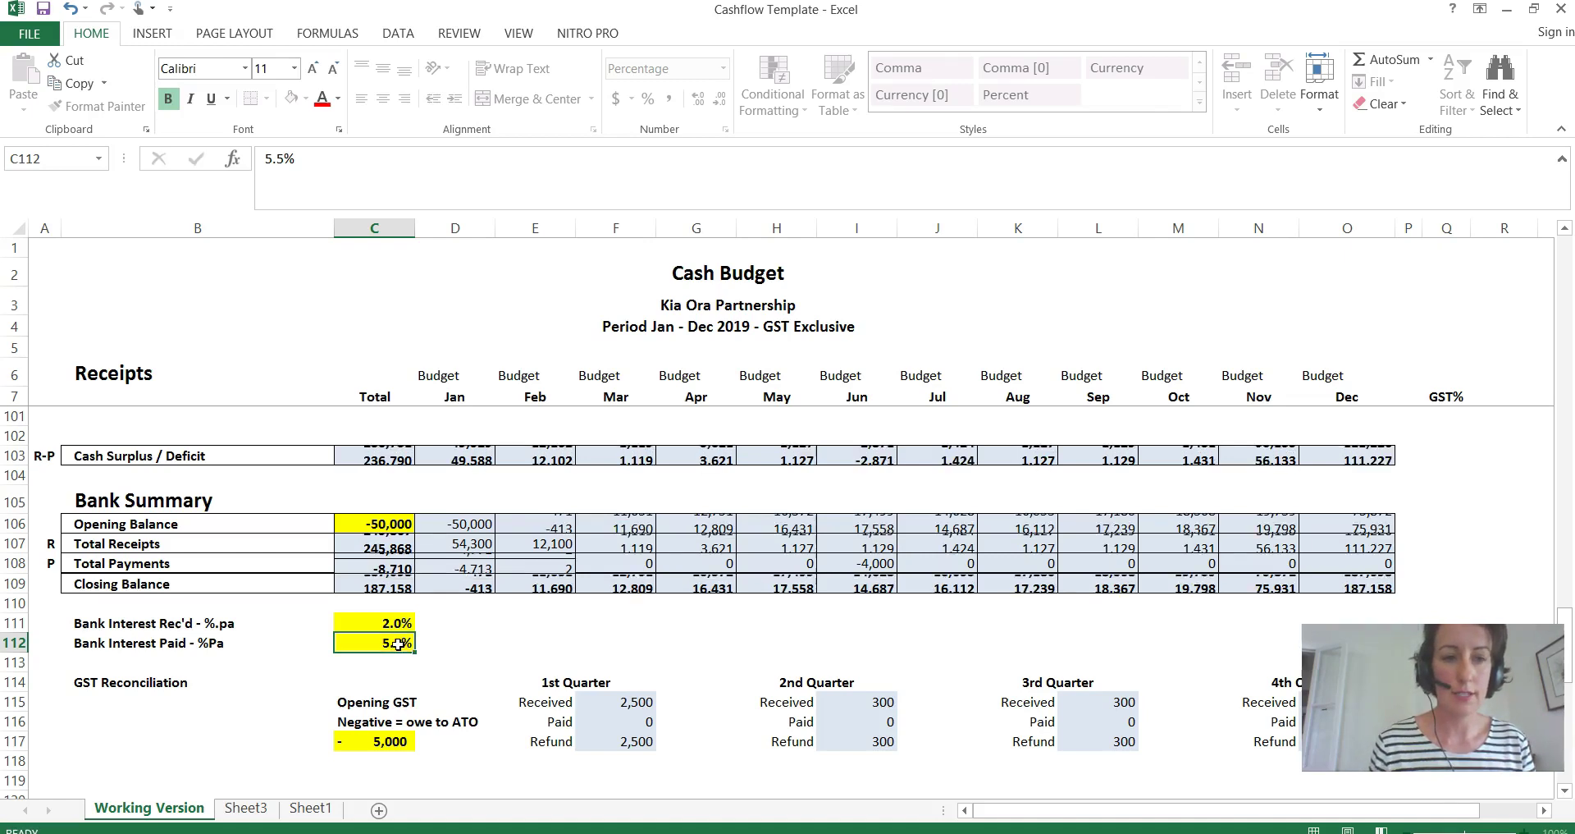
Enter 12,000 as the opening GST in the GST Reconciliation
{"action": "key", "text": "Return"}
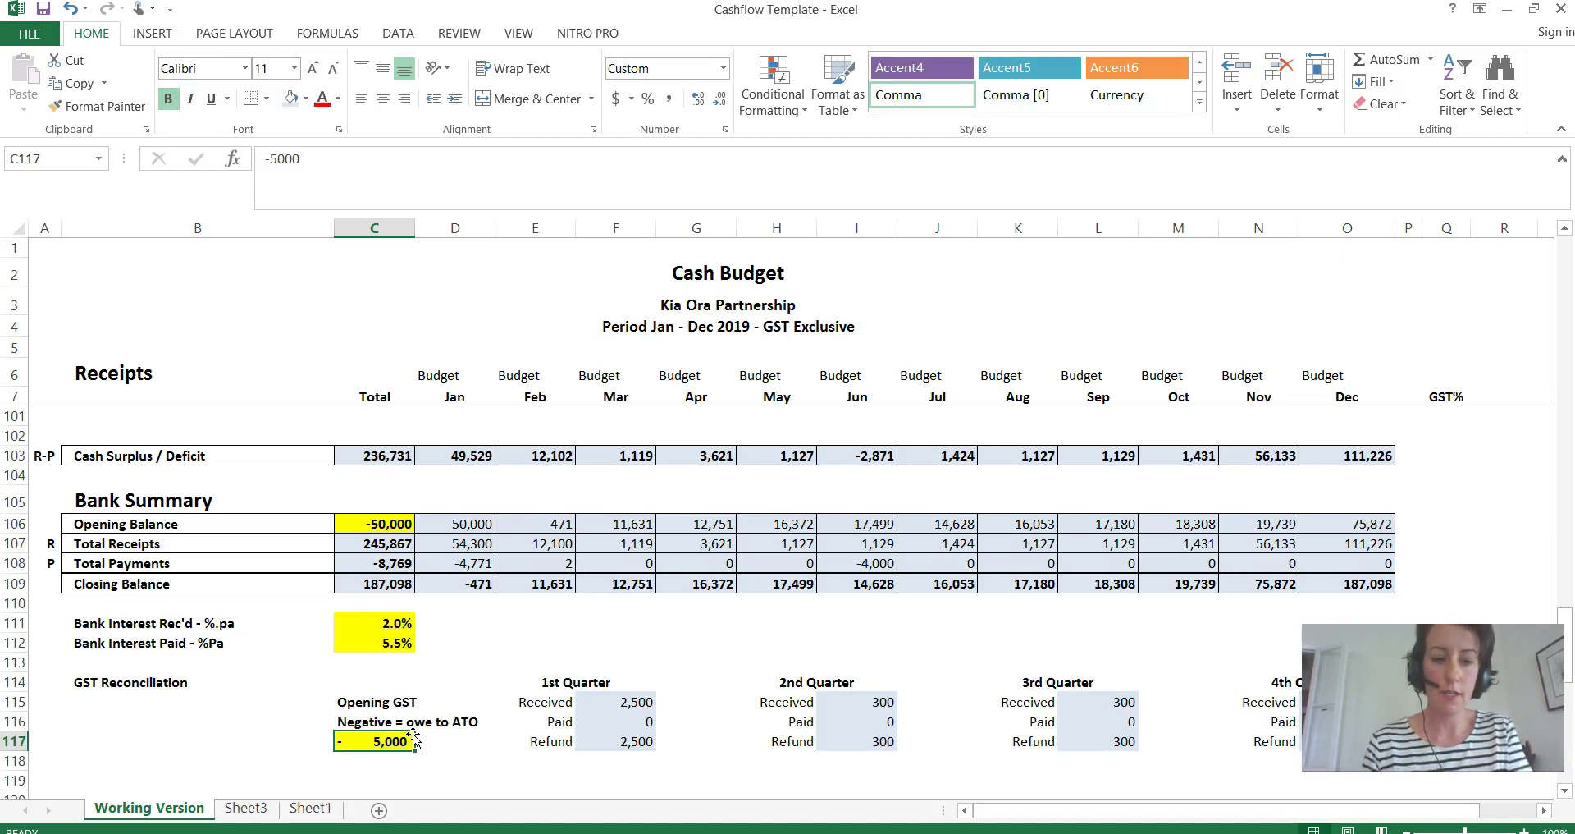
{"action": "type", "text": "12"}
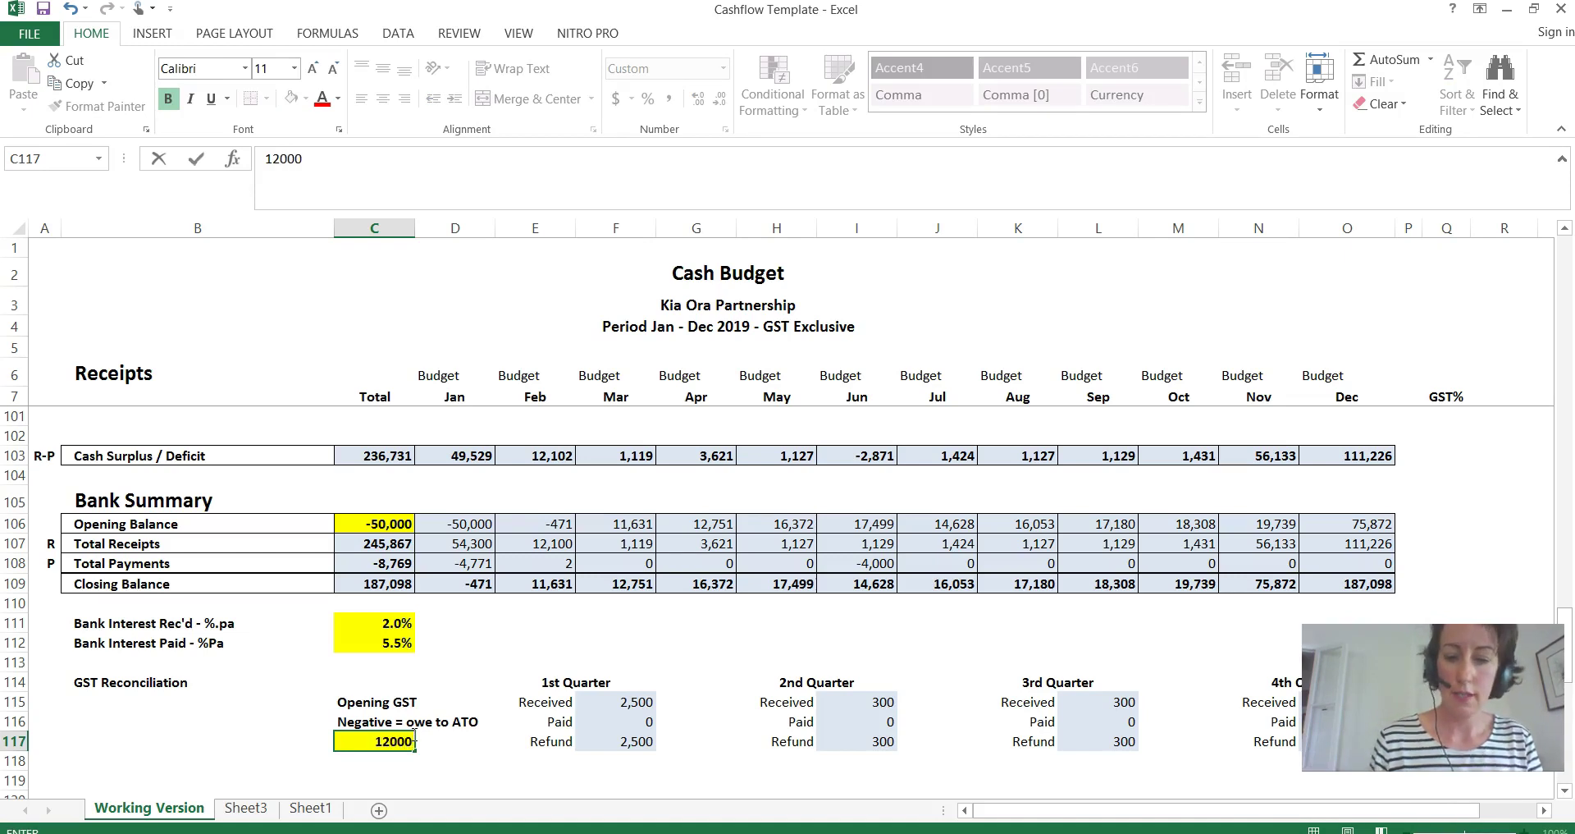
{"action": "key", "text": "Return"}
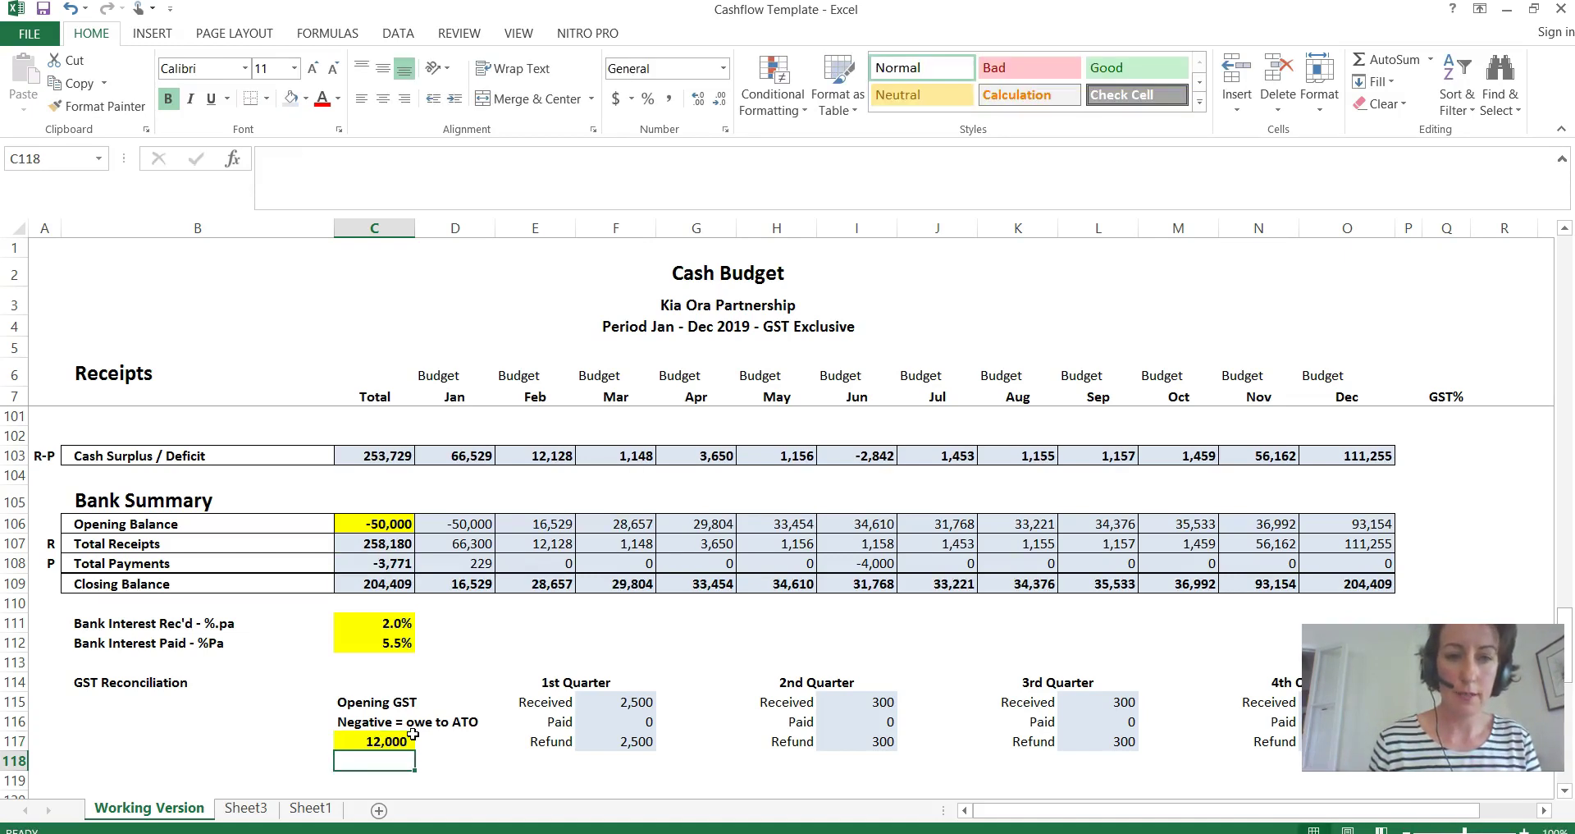
{"action": "key", "text": "Right"}
{"action": "key", "text": "Right"}
{"action": "key", "text": "Right"}
{"action": "key", "text": "Right"}
{"action": "key", "text": "Up"}
{"action": "key", "text": "Up"}
{"action": "key", "text": "Up"}
{"action": "key", "text": "Up"}
{"action": "key", "text": "Up"}
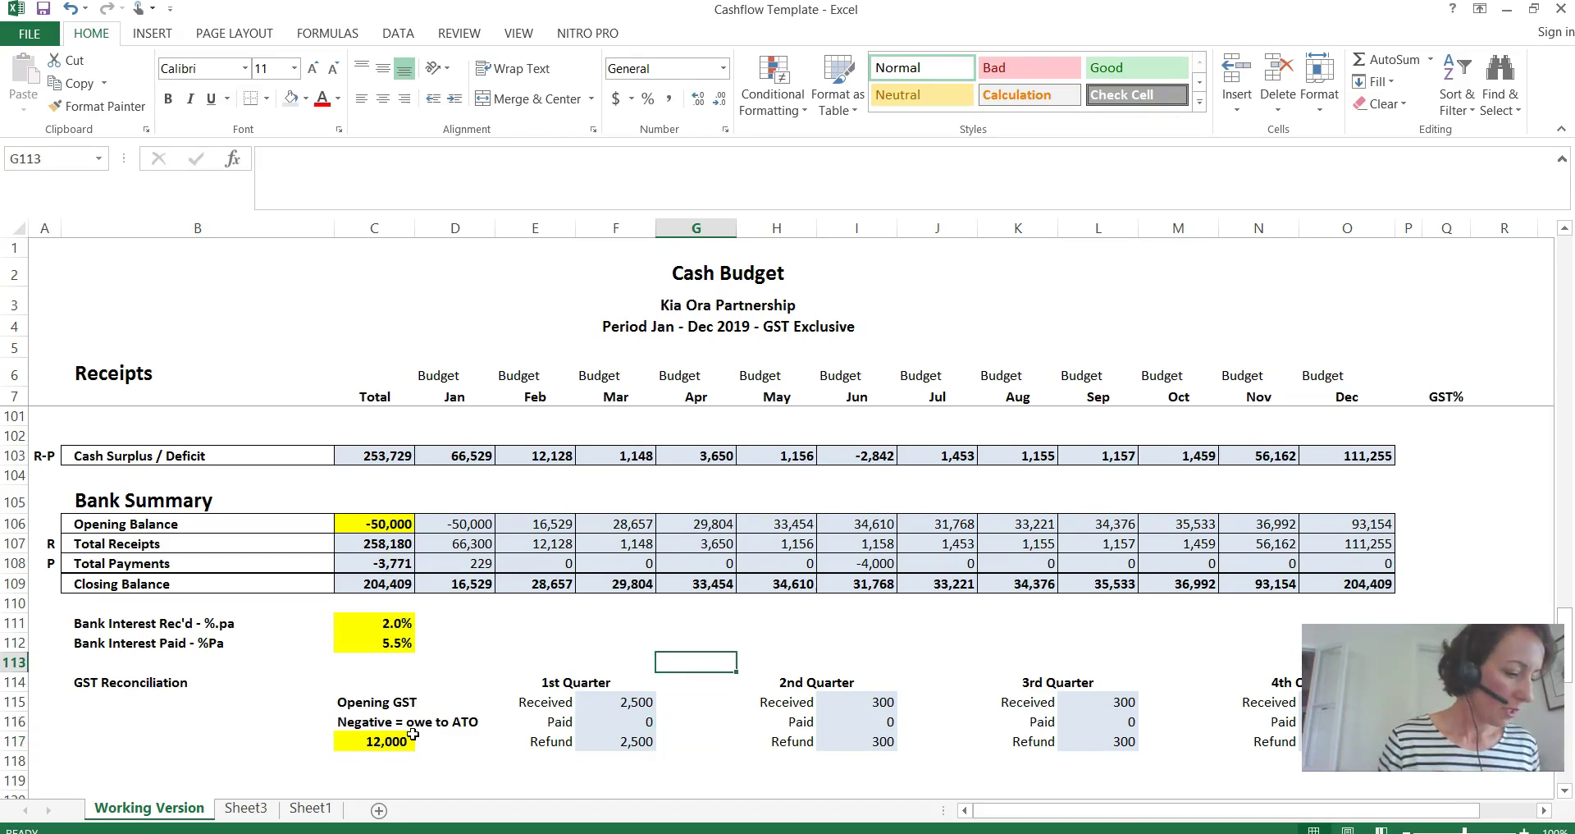
{"action": "key", "text": "Up"}
{"action": "key", "text": "Up"}
{"action": "key", "text": "Up"}
{"action": "key", "text": "Up"}
{"action": "key", "text": "Up"}
{"action": "key", "text": "Up"}
{"action": "key", "text": "Up"}
{"action": "key", "text": "Up"}
{"action": "key", "text": "Up"}
{"action": "key", "text": "Up"}
{"action": "key", "text": "Up"}
{"action": "key", "text": "Up"}
{"action": "key", "text": "Up"}
{"action": "key", "text": "Up"}
{"action": "key", "text": "Up"}
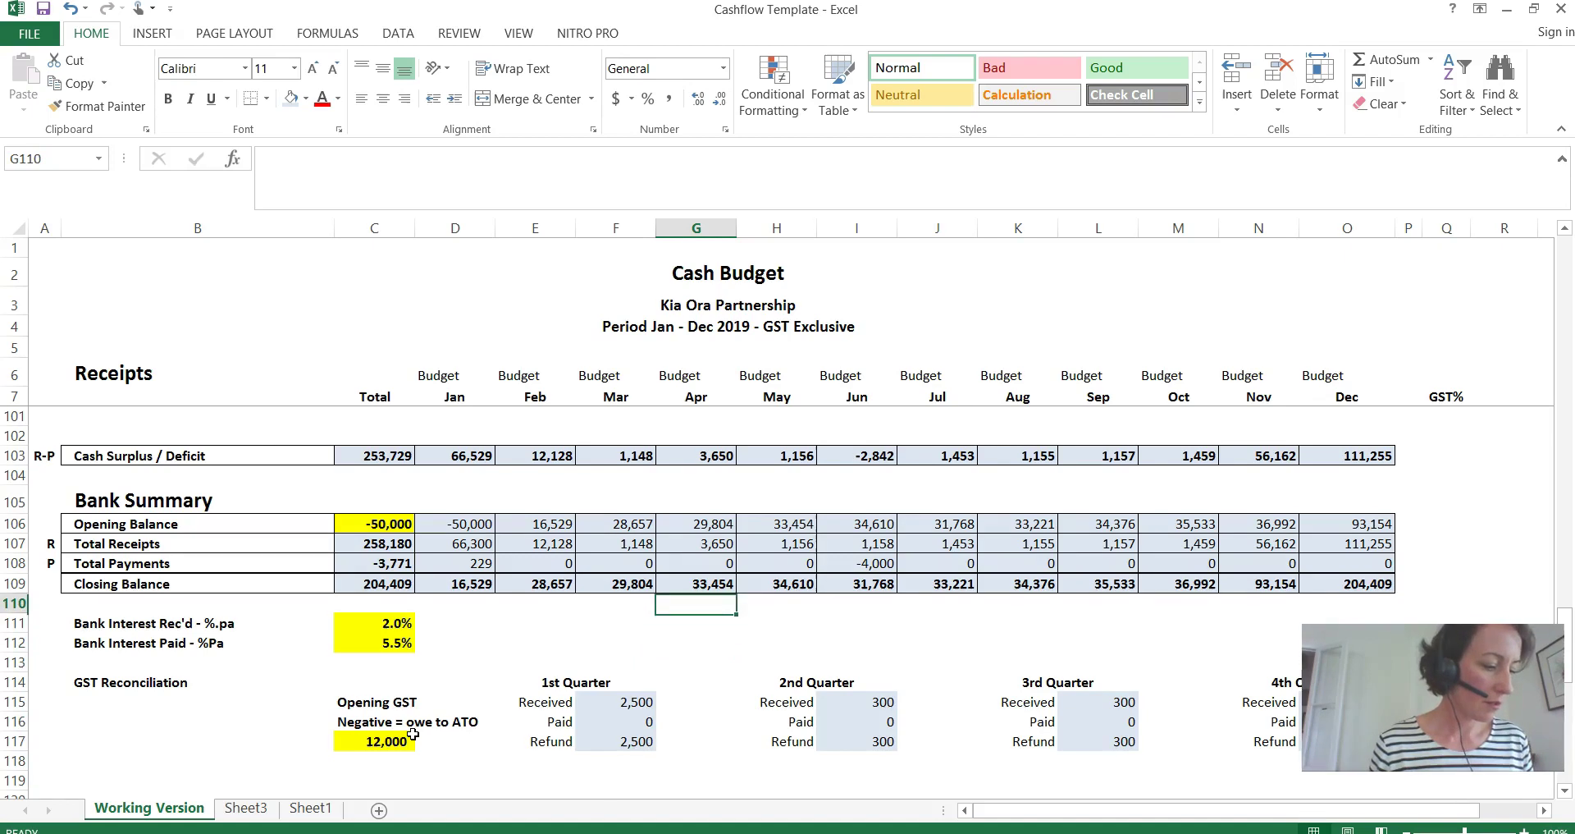
{"action": "key", "text": "Up"}
{"action": "key", "text": "Up"}
{"action": "key", "text": "Up"}
{"action": "key", "text": "Up"}
{"action": "key", "text": "Up"}
{"action": "key", "text": "Up"}
{"action": "key", "text": "Up"}
{"action": "key", "text": "Up"}
{"action": "key", "text": "Up"}
{"action": "key", "text": "Up"}
{"action": "key", "text": "Up"}
{"action": "key", "text": "Up"}
{"action": "key", "text": "Up"}
{"action": "key", "text": "Up"}
{"action": "key", "text": "Up"}
{"action": "key", "text": "Up"}
{"action": "key", "text": "Up"}
{"action": "key", "text": "Up"}
{"action": "key", "text": "Up"}
{"action": "key", "text": "Up"}
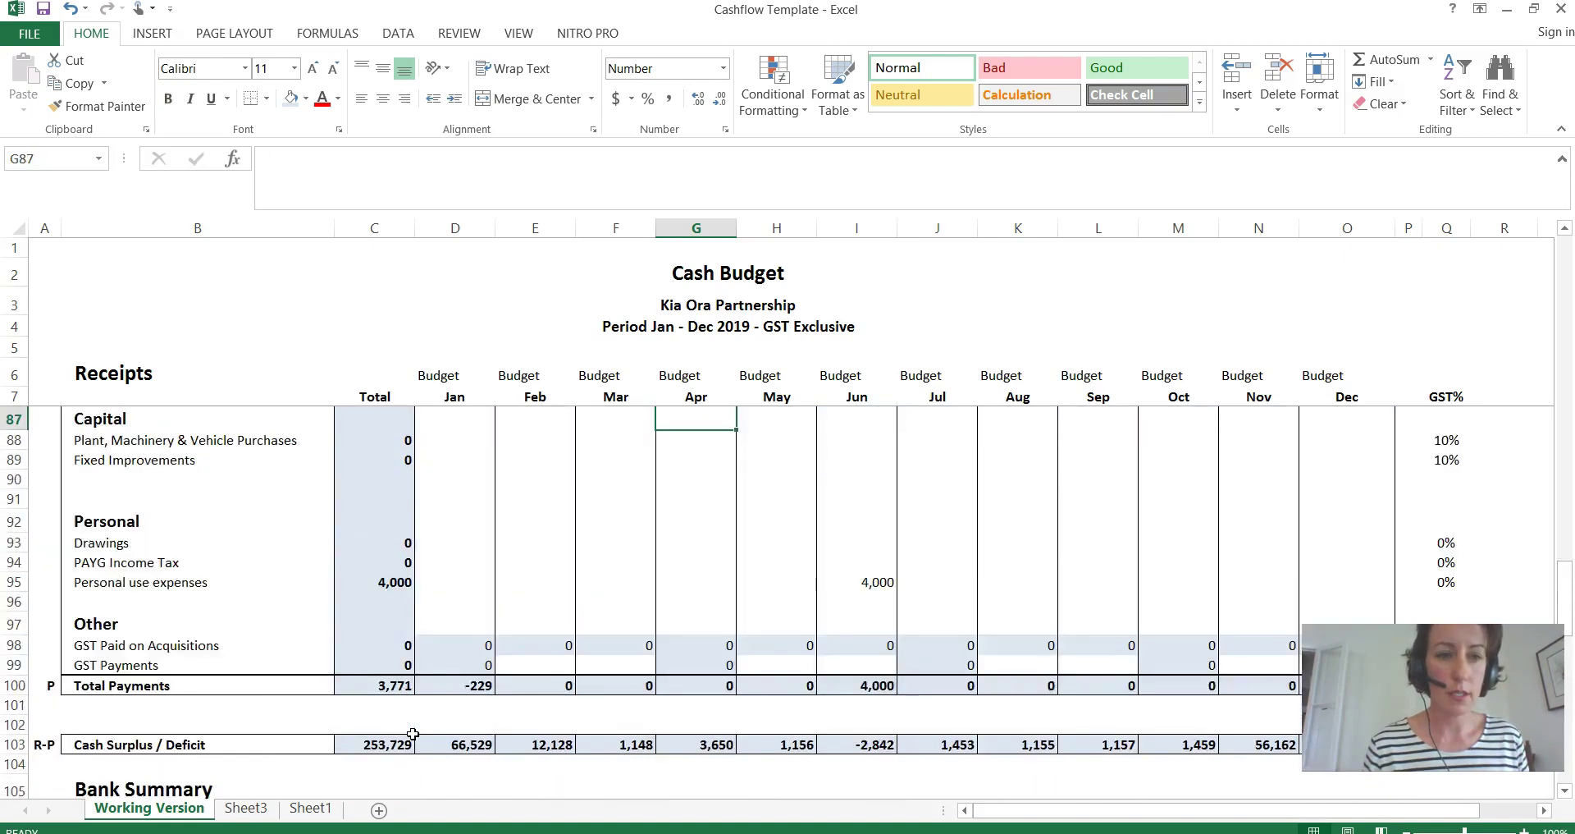
{"action": "key", "text": "Up"}
{"action": "key", "text": "Up"}
{"action": "key", "text": "Up"}
{"action": "key", "text": "Up"}
{"action": "key", "text": "Up"}
{"action": "key", "text": "Up"}
{"action": "key", "text": "Up"}
{"action": "key", "text": "Up"}
{"action": "key", "text": "Up"}
{"action": "key", "text": "Up"}
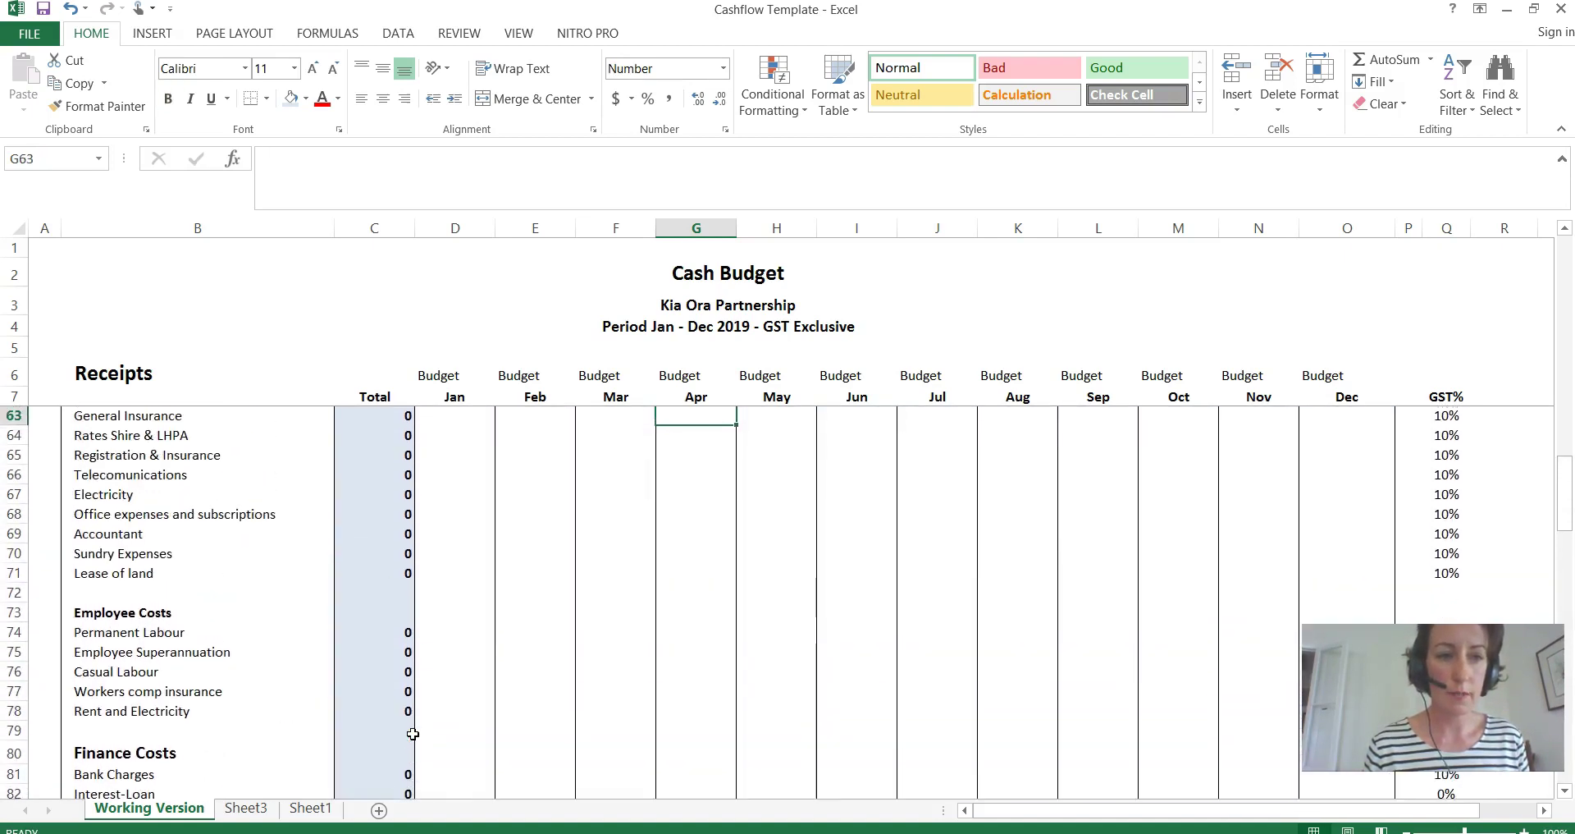
{"action": "key", "text": "Up"}
{"action": "key", "text": "Down"}
{"action": "key", "text": "Down"}
{"action": "key", "text": "Down"}
{"action": "key", "text": "Down"}
{"action": "key", "text": "Down"}
{"action": "key", "text": "Down"}
{"action": "key", "text": "Down"}
{"action": "key", "text": "Down"}
{"action": "key", "text": "Down"}
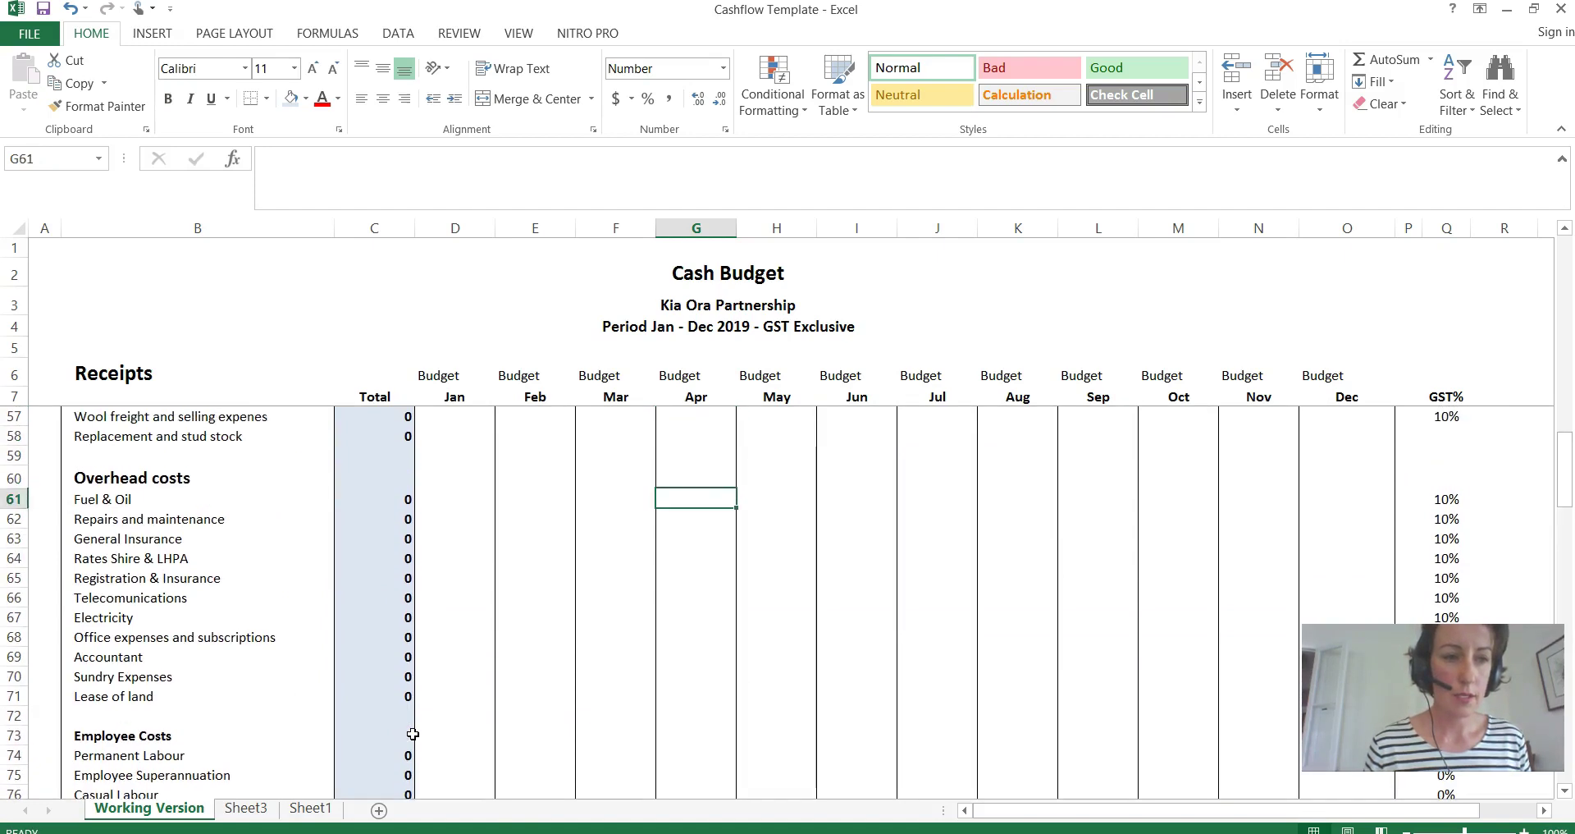
{"action": "key", "text": "Down"}
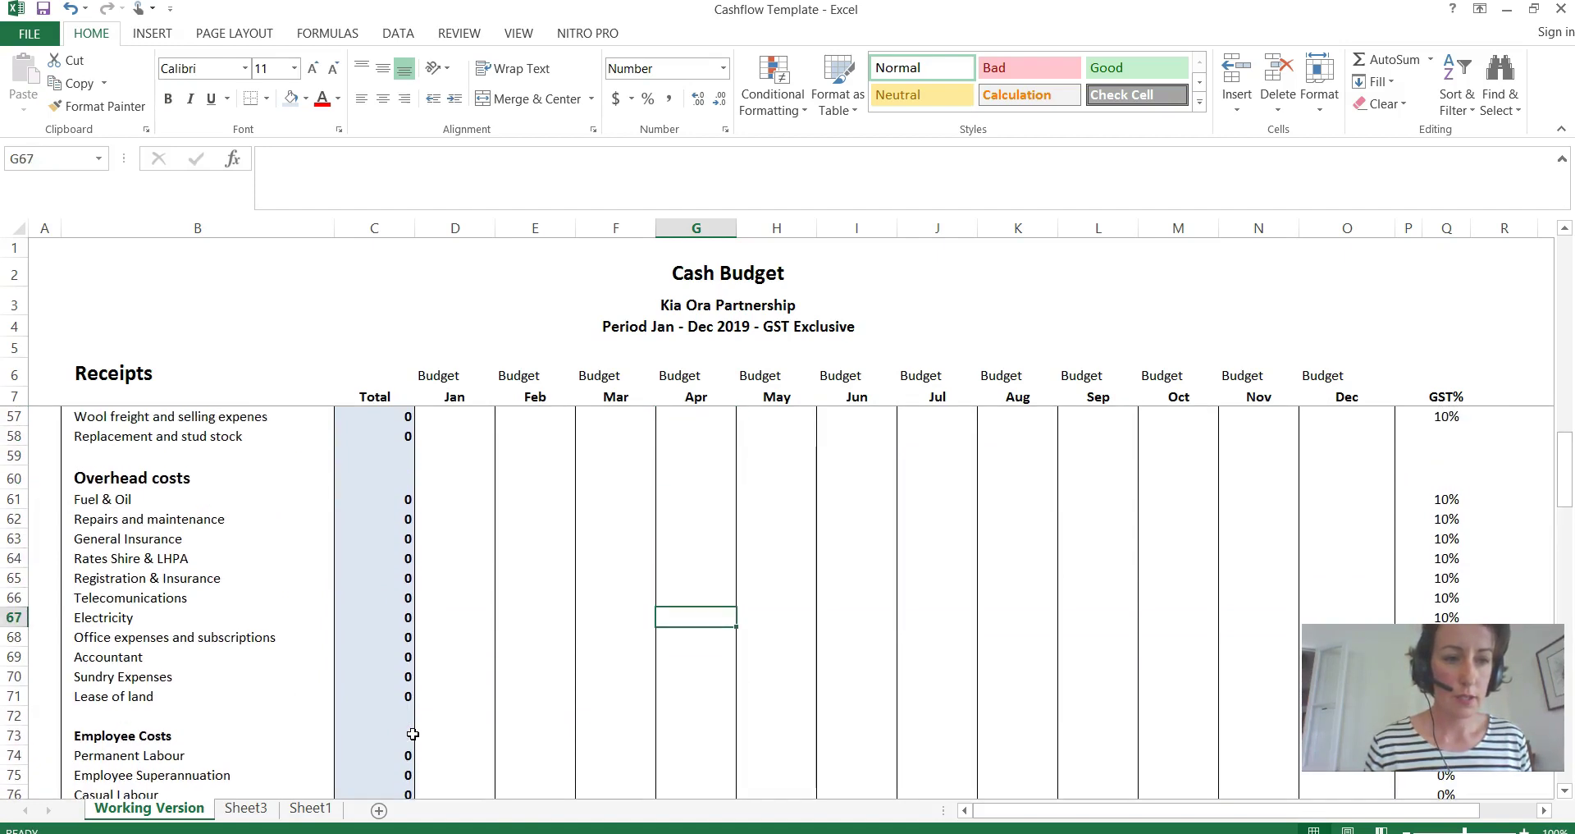
{"action": "key", "text": "Down"}
{"action": "key", "text": "Down"}
{"action": "key", "text": "Down"}
{"action": "key", "text": "Down"}
{"action": "key", "text": "Down"}
{"action": "key", "text": "Down"}
{"action": "key", "text": "Down"}
{"action": "key", "text": "Down"}
{"action": "key", "text": "Down"}
{"action": "key", "text": "Down"}
{"action": "key", "text": "Down"}
{"action": "key", "text": "Down"}
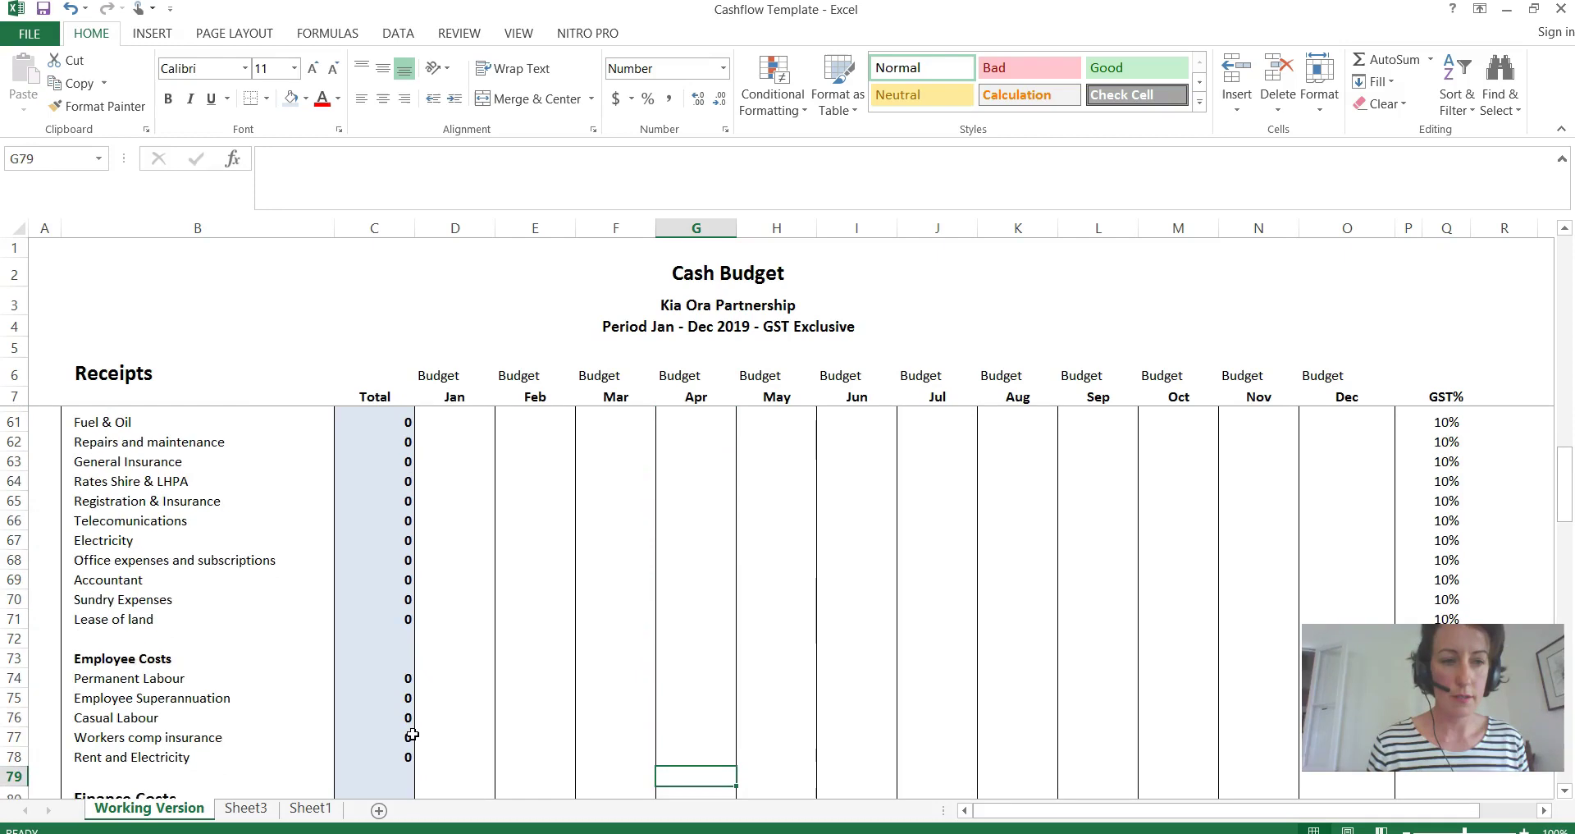
{"action": "key", "text": "Down"}
{"action": "key", "text": "Down"}
{"action": "key", "text": "Up"}
{"action": "key", "text": "Up"}
{"action": "key", "text": "Up"}
{"action": "key", "text": "Up"}
{"action": "key", "text": "Up"}
{"action": "key", "text": "Up"}
{"action": "key", "text": "Up"}
{"action": "key", "text": "Up"}
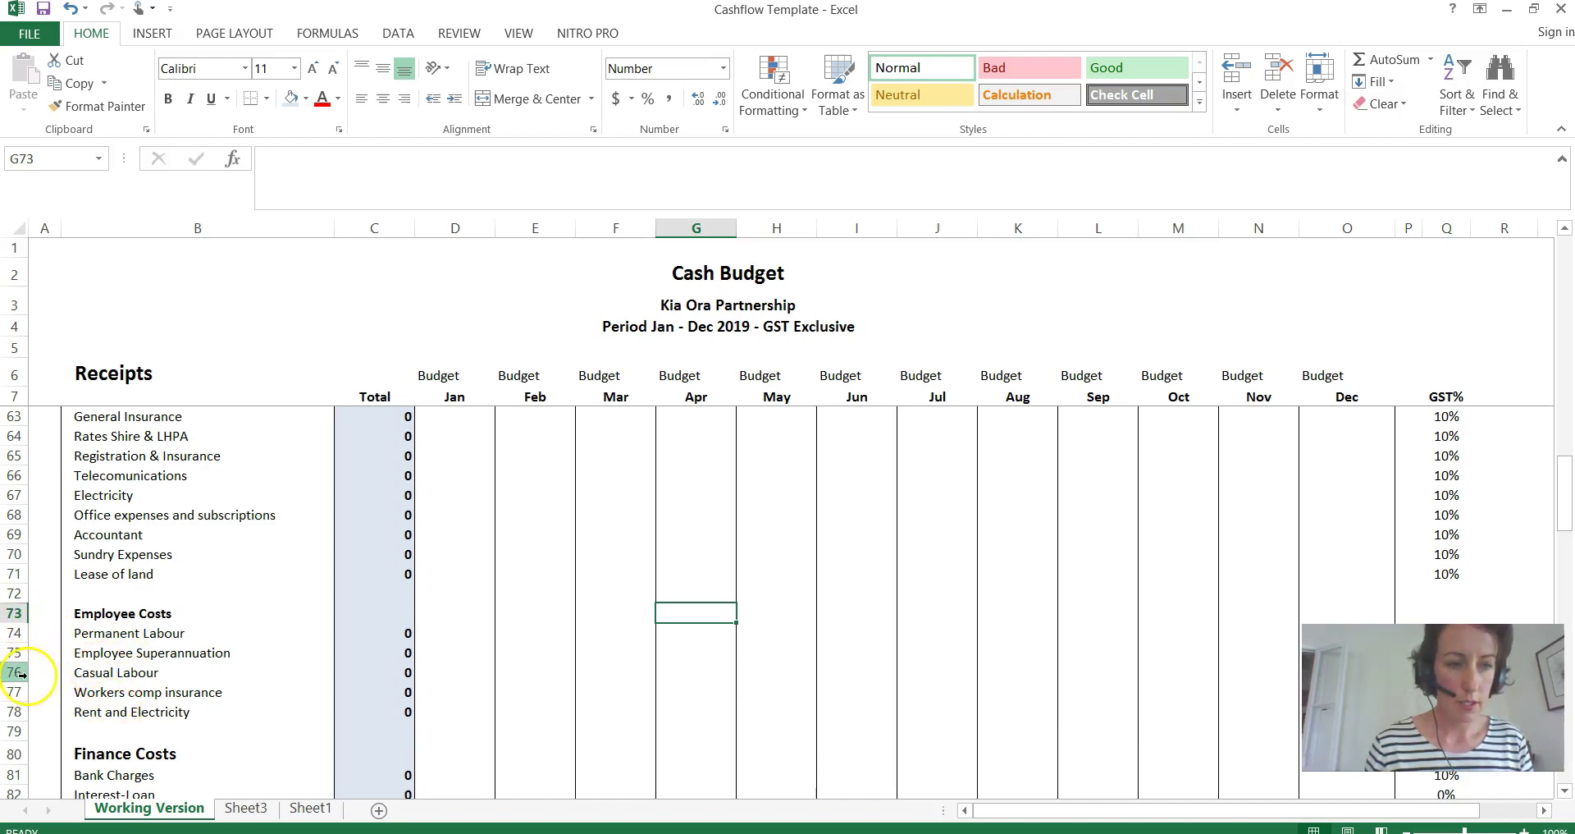
Clear the Employee Costs heading and delete rows 73 to 78
{"action": "left_click", "coordinate": [24, 612]}
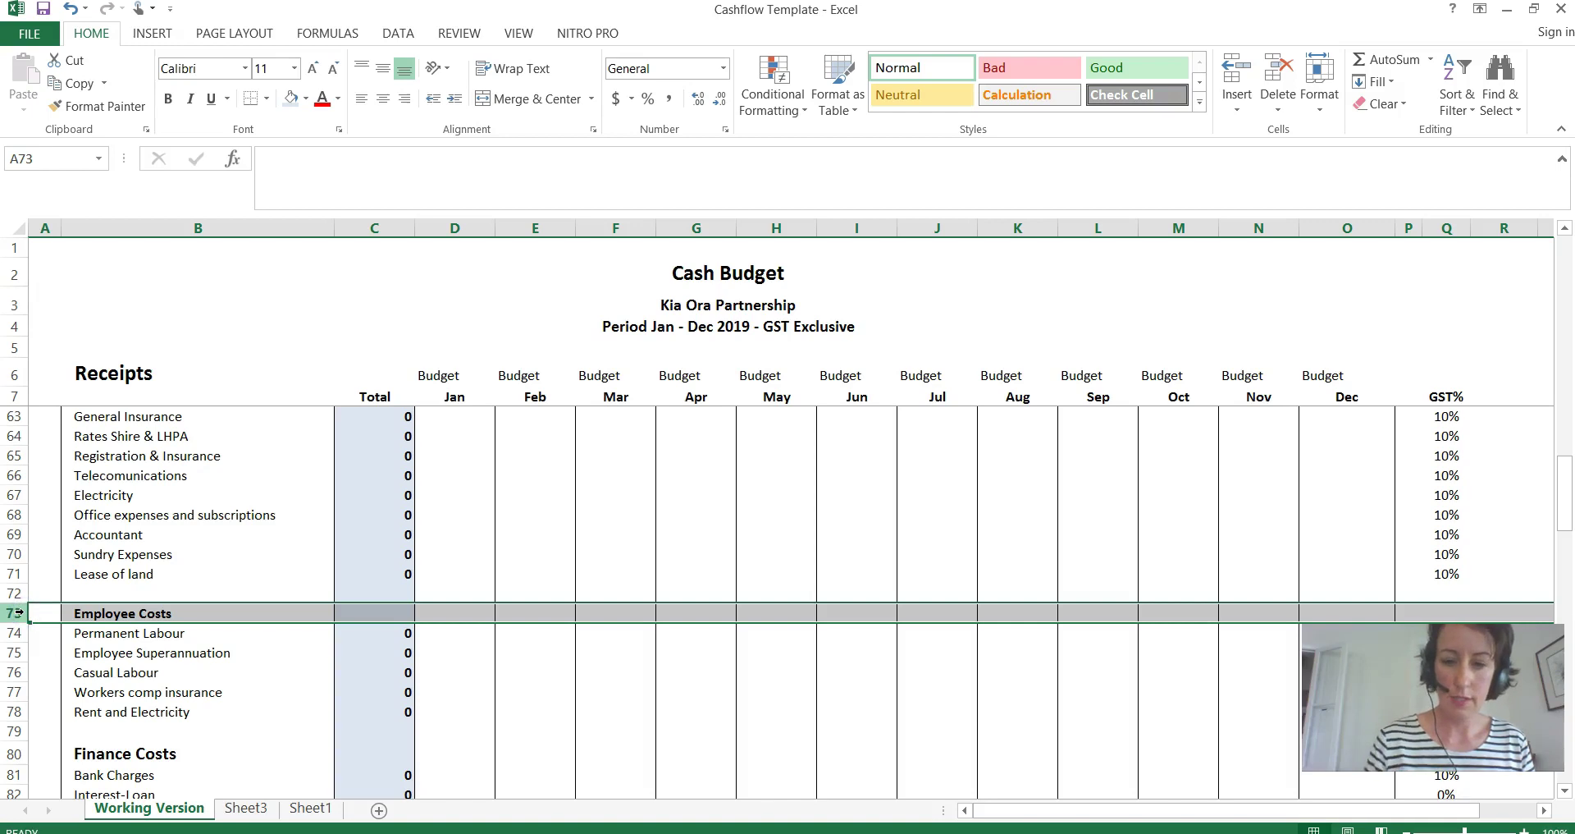
{"action": "key", "text": "Delete"}
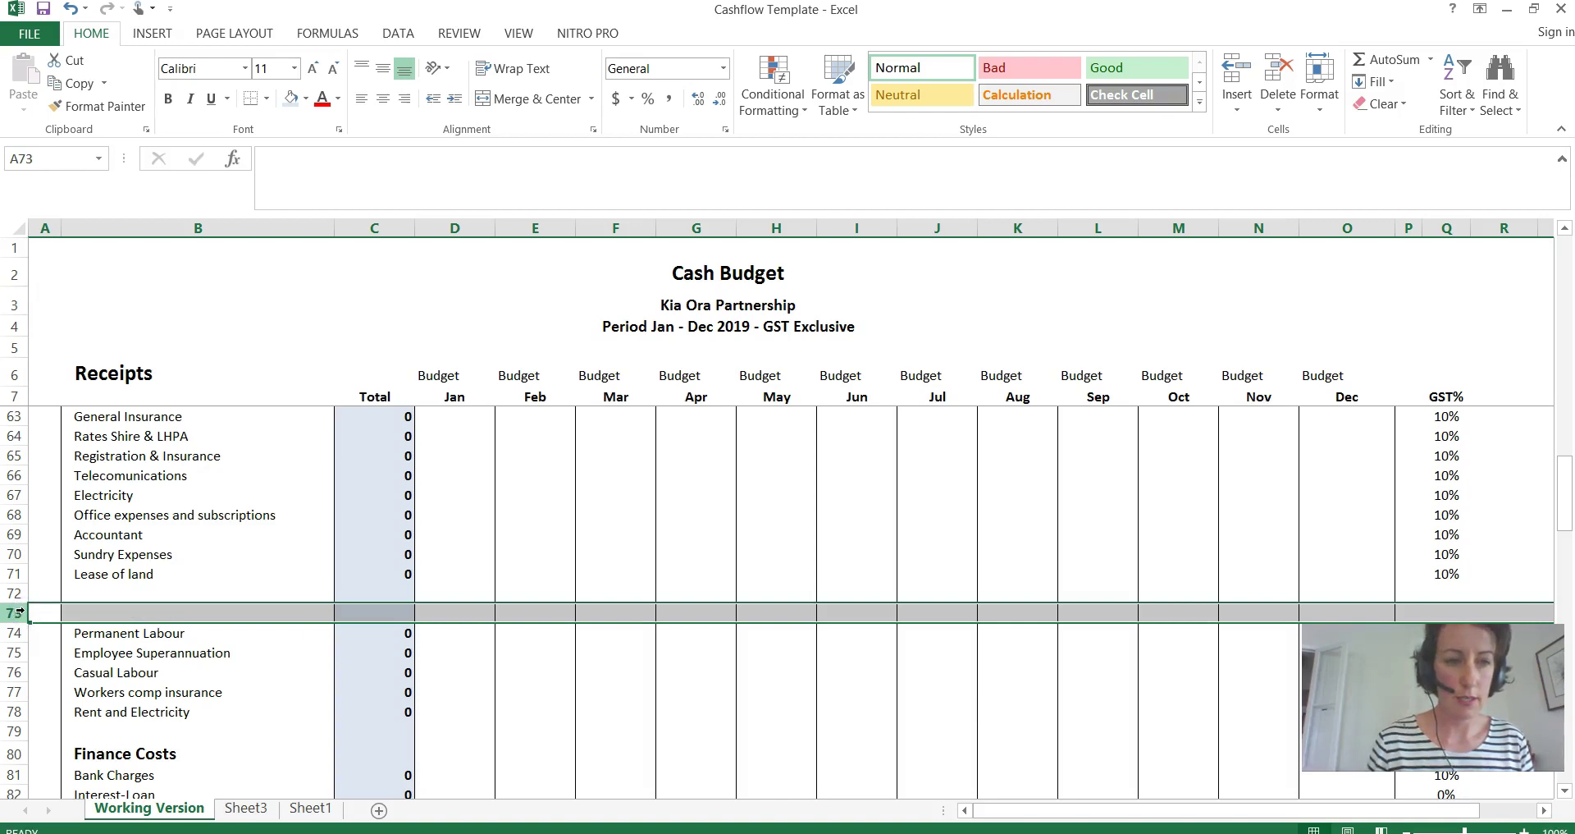
{"action": "mouse_move", "coordinate": [20, 618]}
{"action": "left_mouse_down"}
{"action": "mouse_move", "coordinate": [21, 635]}
{"action": "mouse_move", "coordinate": [20, 618]}
{"action": "left_mouse_up"}
{"action": "left_click", "coordinate": [31, 615]}
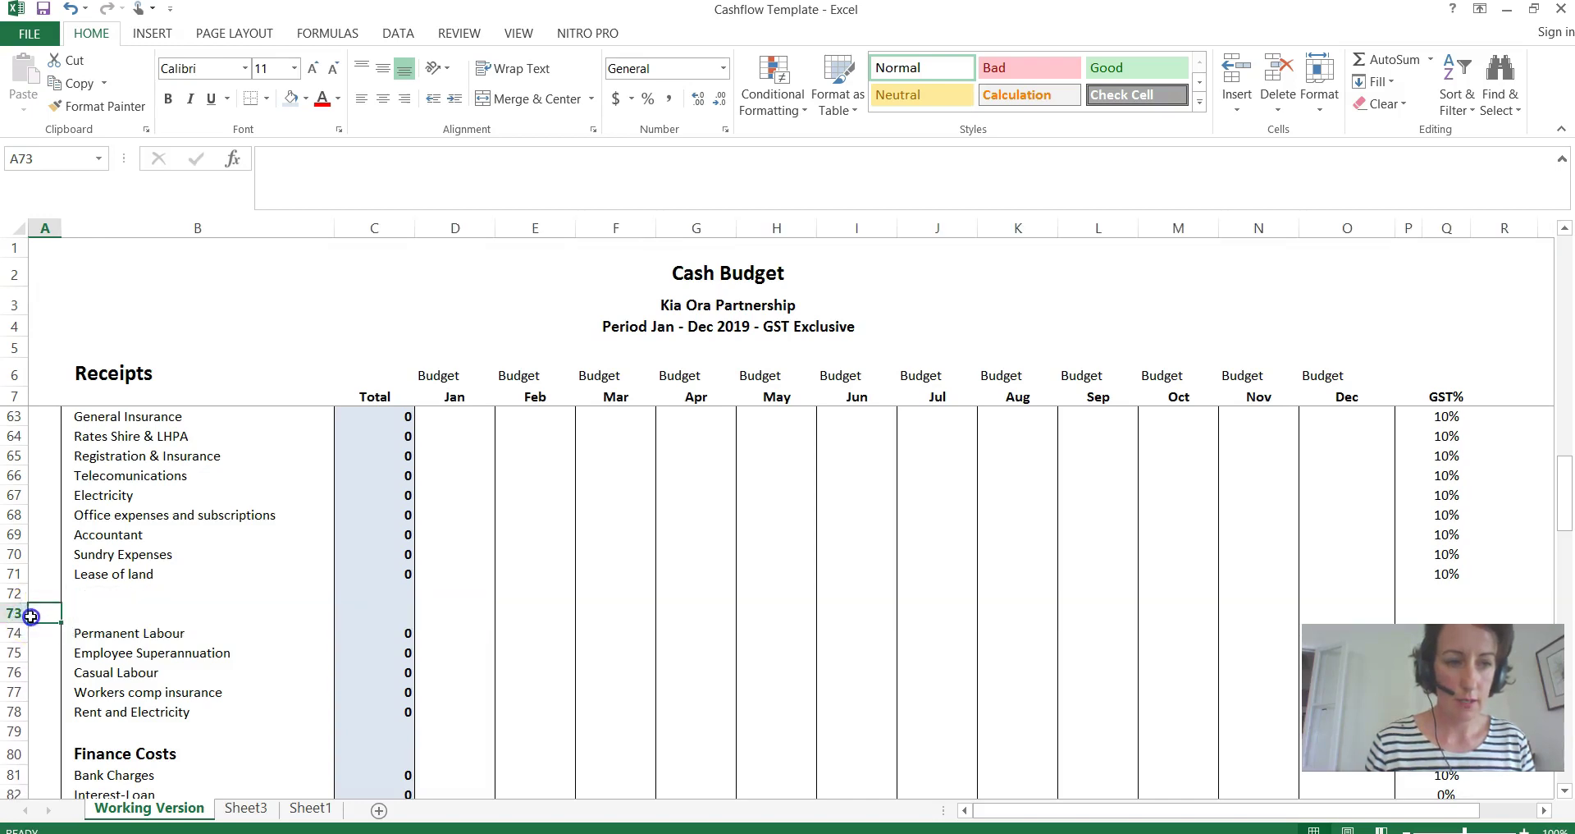
{"action": "left_click", "coordinate": [14, 612]}
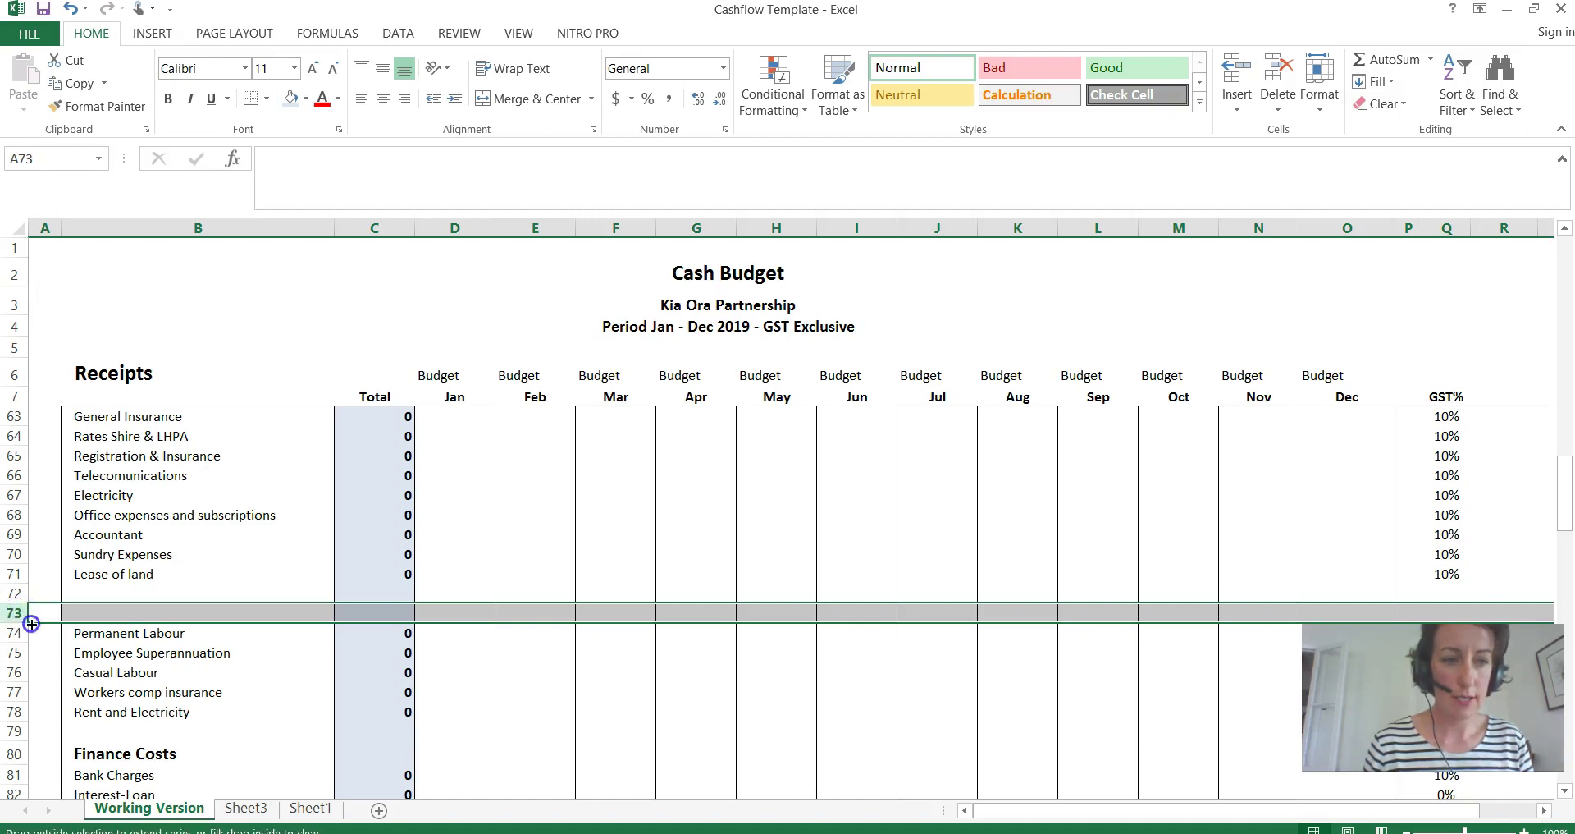
{"action": "left_click_drag", "start_coordinate": [30, 622], "coordinate": [38, 717]}
{"action": "scroll", "coordinate": [37, 763], "scroll_direction": "down", "scroll_amount": 1}
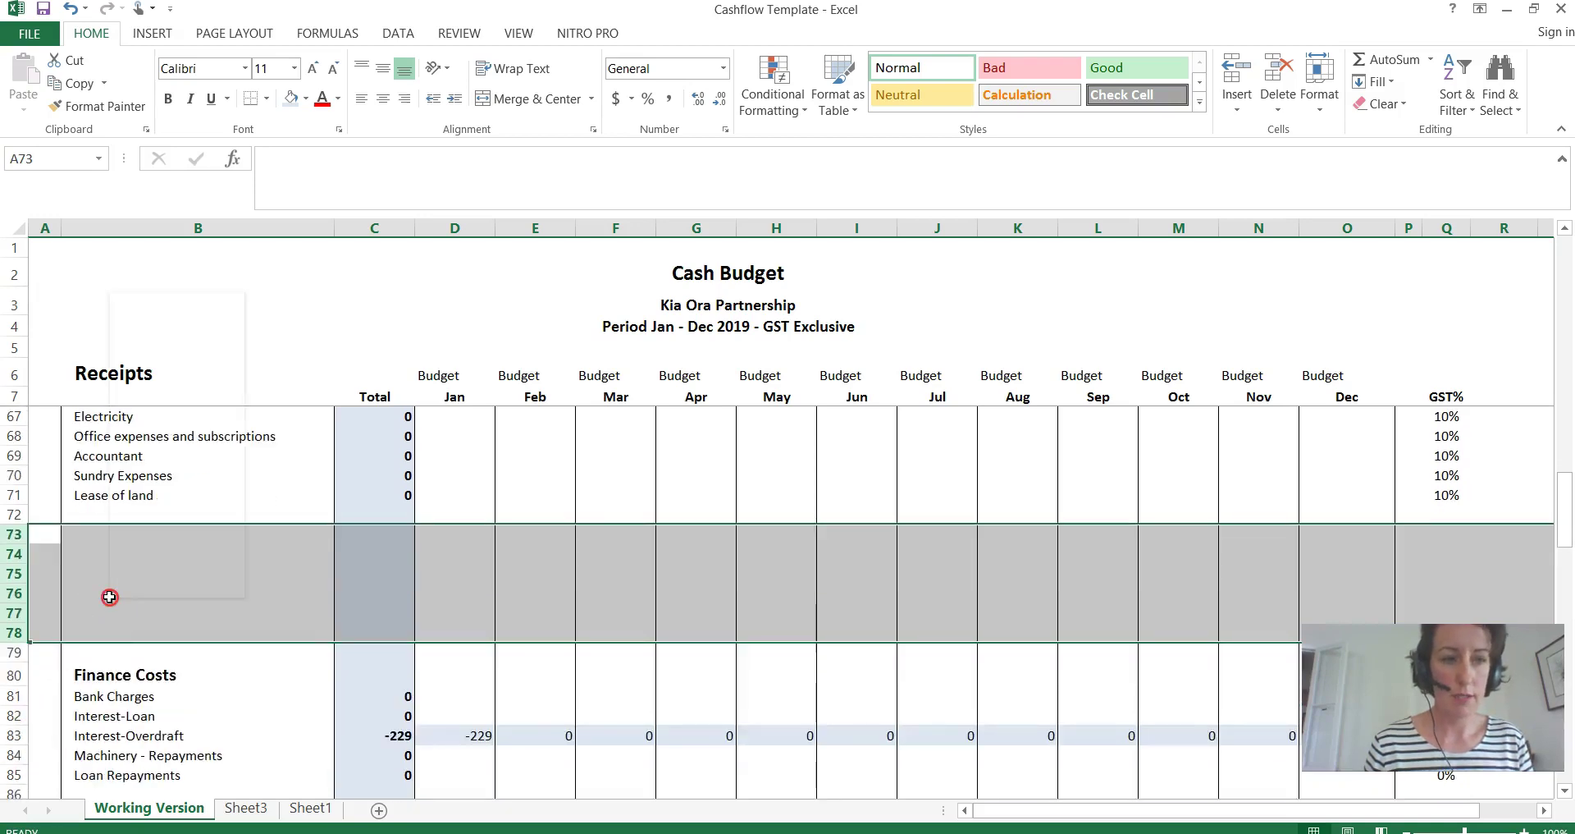
{"action": "right_click", "coordinate": [110, 596]}
{"action": "left_click", "coordinate": [146, 459]}
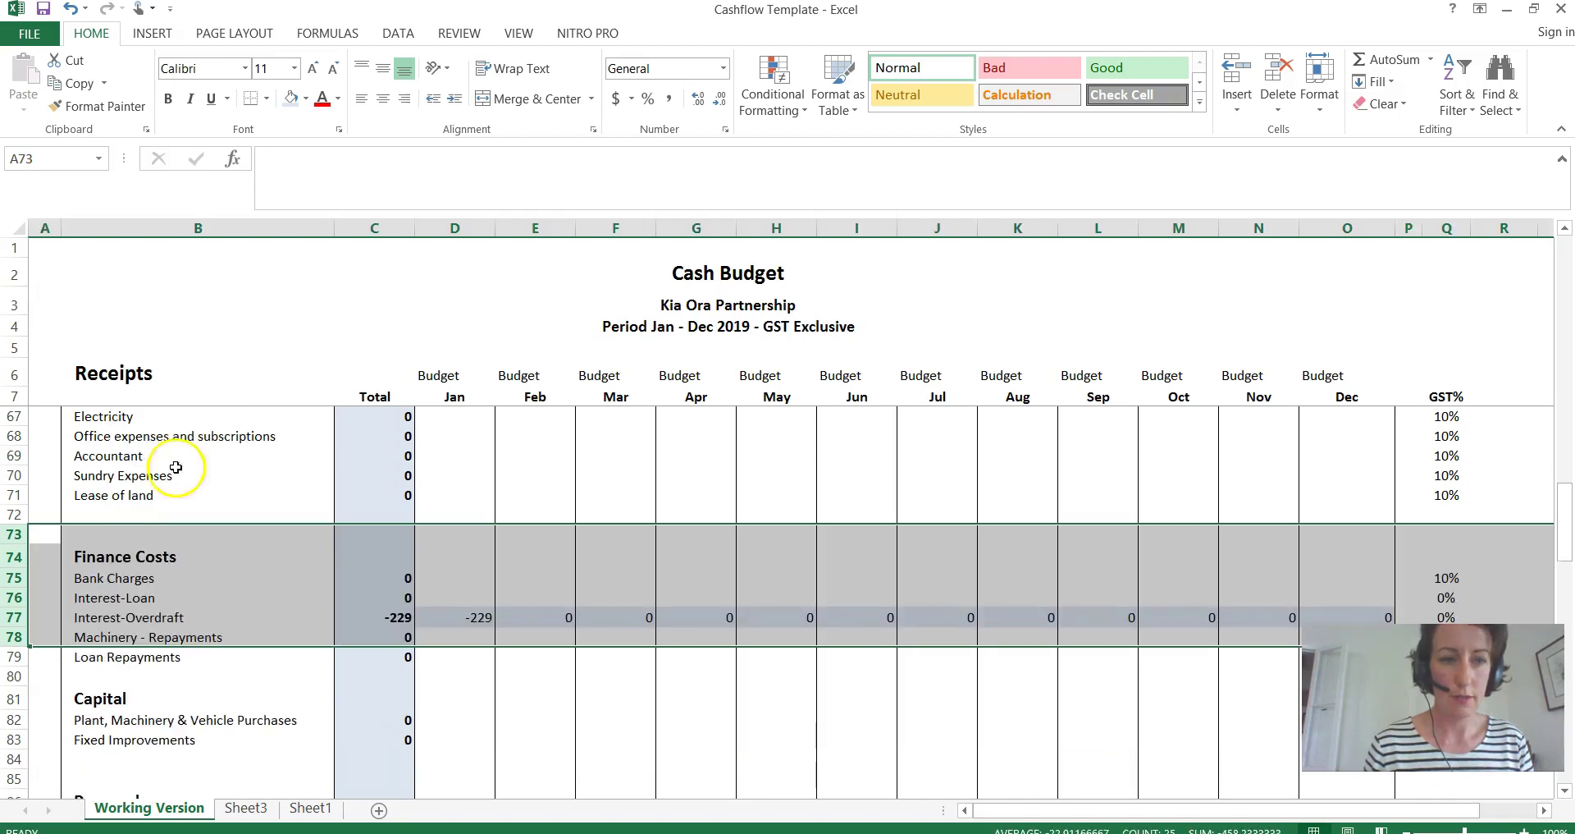
Check that Finance Costs now follows the overhead costs
{"action": "left_click", "coordinate": [326, 560]}
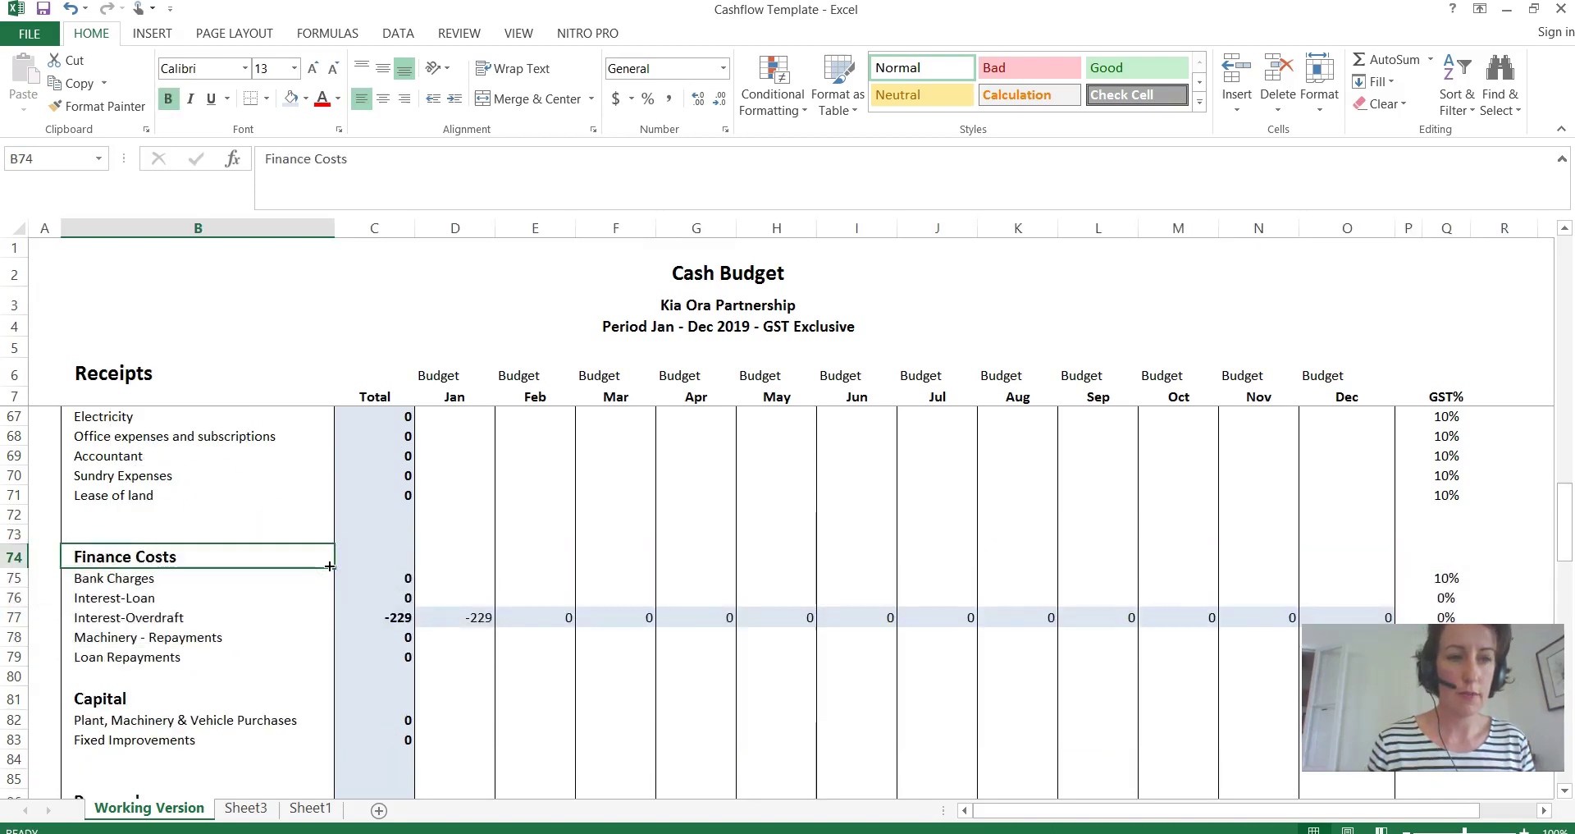
{"action": "key", "text": "Up"}
{"action": "key", "text": "Up"}
{"action": "key", "text": "Up"}
{"action": "key", "text": "Up"}
{"action": "key", "text": "Up"}
{"action": "key", "text": "Up"}
{"action": "key", "text": "Up"}
{"action": "key", "text": "Up"}
{"action": "key", "text": "Up"}
{"action": "key", "text": "Up"}
{"action": "key", "text": "Up"}
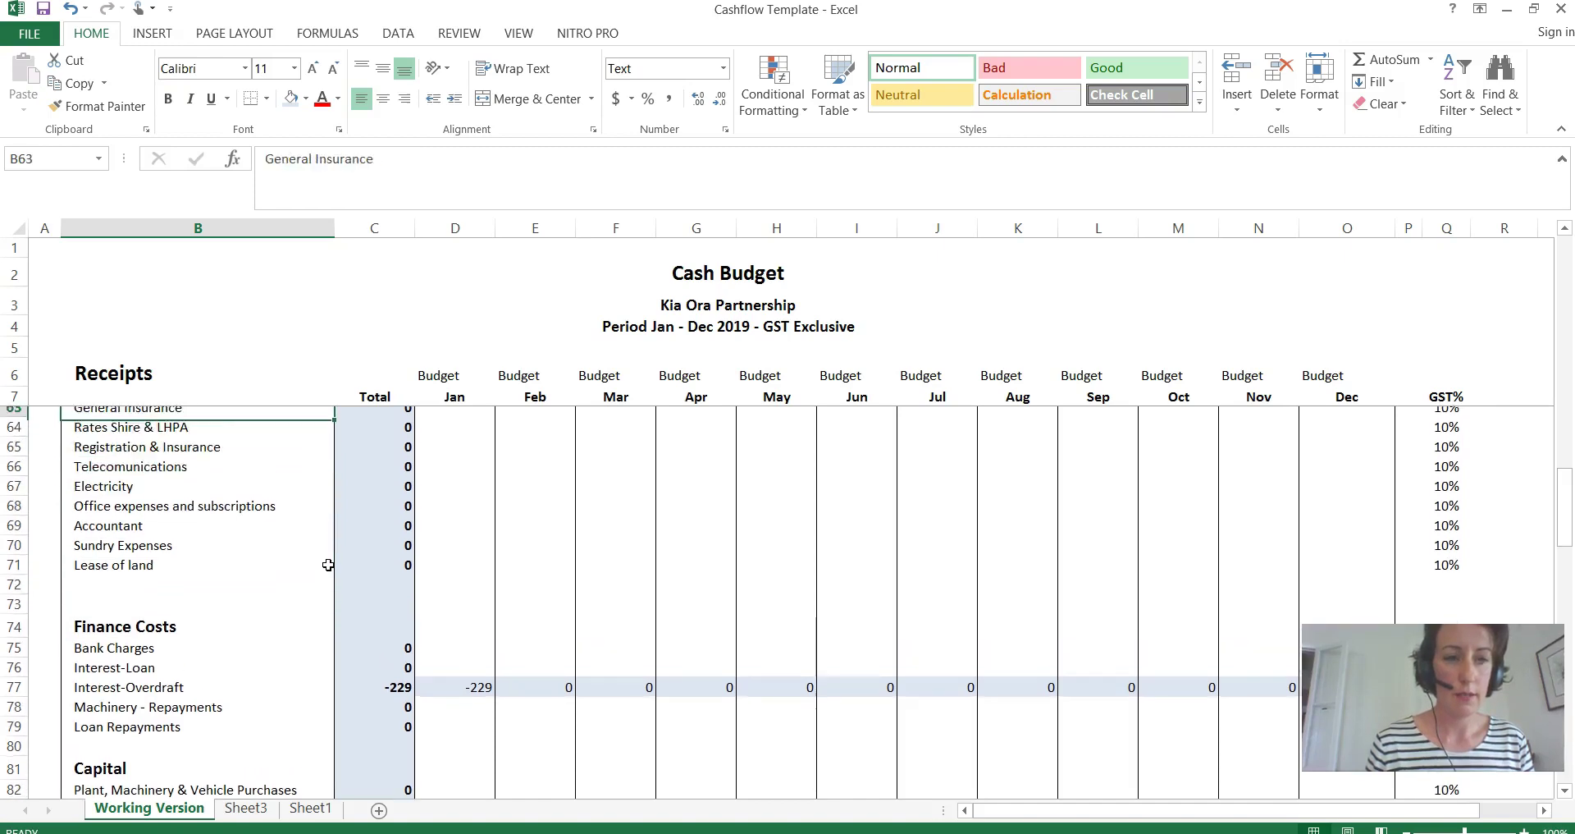
{"action": "key", "text": "Up"}
{"action": "key", "text": "Up"}
{"action": "key", "text": "Up"}
{"action": "key", "text": "Up"}
{"action": "key", "text": "Up"}
{"action": "key", "text": "Up"}
{"action": "key", "text": "Up"}
{"action": "key", "text": "Up"}
{"action": "key", "text": "Up"}
{"action": "key", "text": "Up"}
{"action": "key", "text": "Up"}
{"action": "key", "text": "Up"}
{"action": "key", "text": "Up"}
{"action": "key", "text": "Up"}
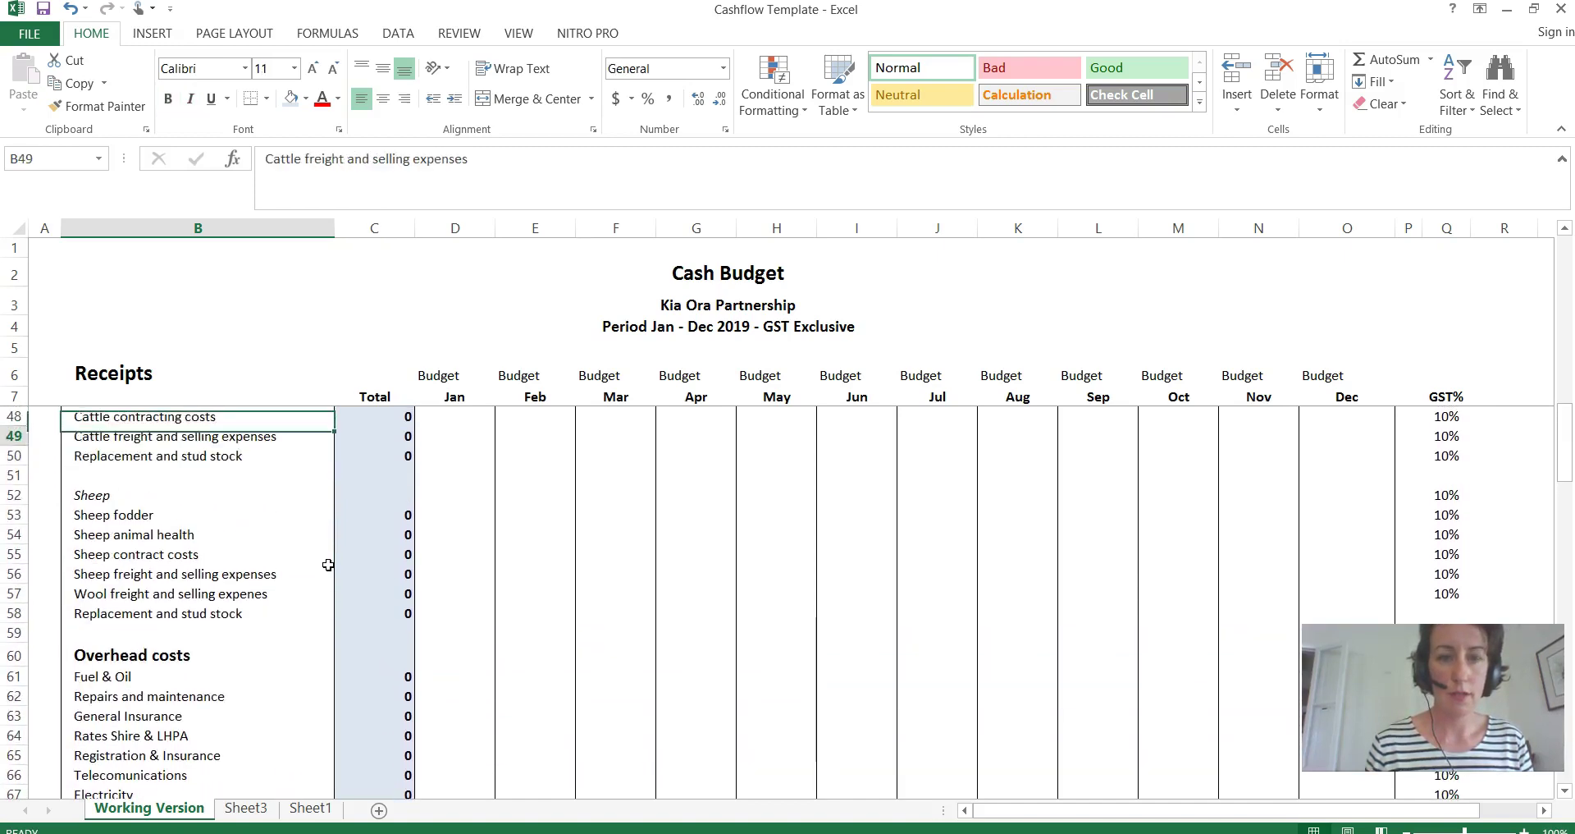
{"action": "key", "text": "Down"}
{"action": "key", "text": "Down"}
{"action": "key", "text": "Down"}
{"action": "key", "text": "Down"}
{"action": "key", "text": "Down"}
{"action": "key", "text": "Down"}
{"action": "key", "text": "Down"}
{"action": "key", "text": "Down"}
{"action": "key", "text": "Down"}
{"action": "key", "text": "Down"}
{"action": "key", "text": "Down"}
{"action": "key", "text": "Down"}
{"action": "key", "text": "Down"}
{"action": "key", "text": "Down"}
{"action": "key", "text": "Down"}
{"action": "key", "text": "Down"}
{"action": "key", "text": "Down"}
{"action": "key", "text": "Down"}
{"action": "key", "text": "Down"}
{"action": "key", "text": "Down"}
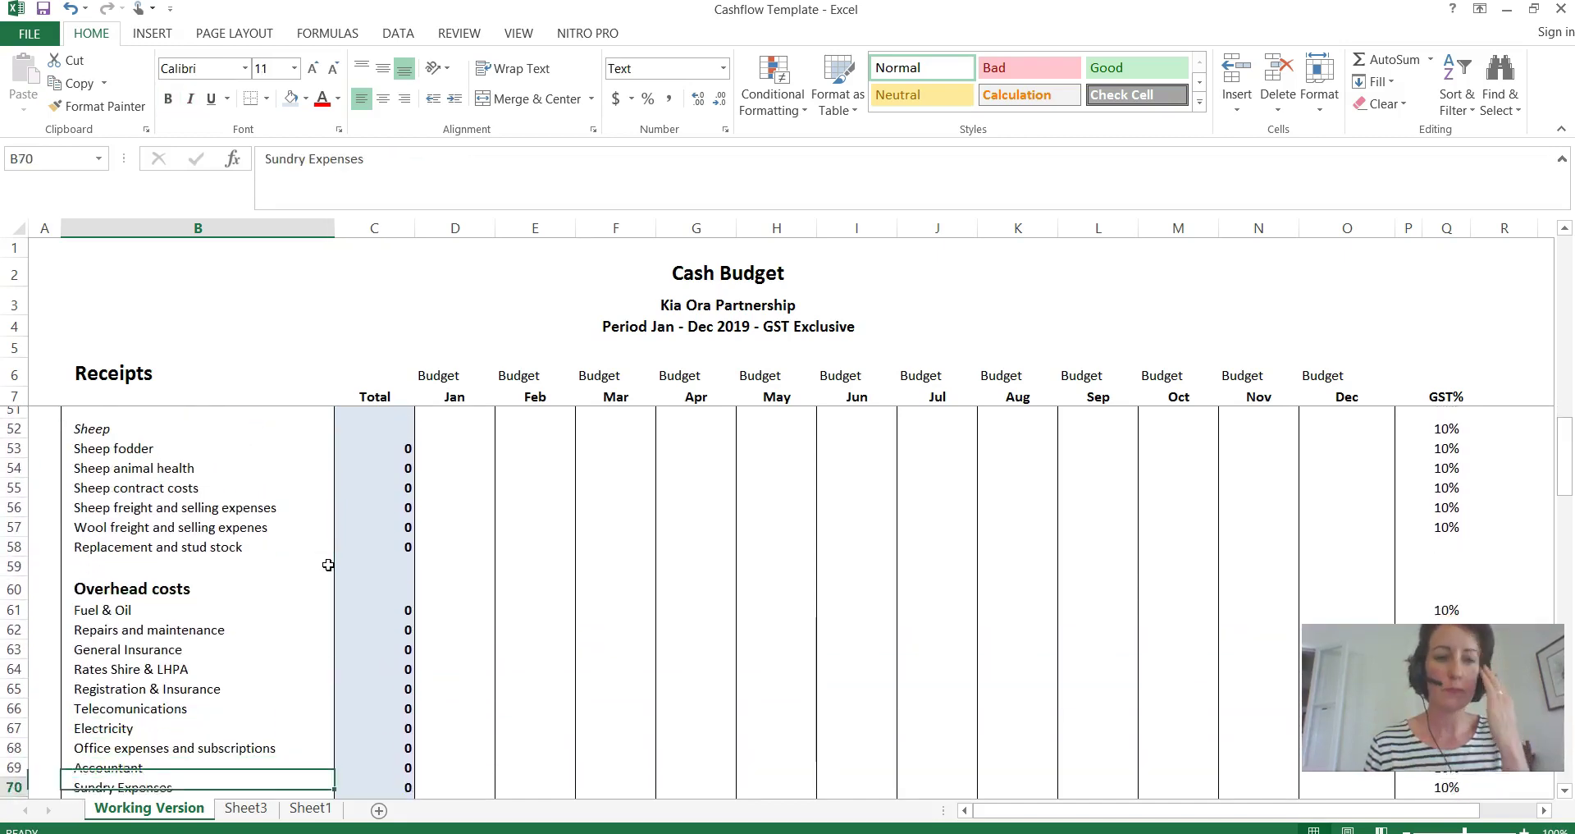
{"action": "key", "text": "Down"}
{"action": "key", "text": "Down"}
{"action": "key", "text": "Down"}
{"action": "key", "text": "Down"}
{"action": "key", "text": "Down"}
{"action": "key", "text": "Down"}
{"action": "key", "text": "Down"}
{"action": "key", "text": "Down"}
{"action": "key", "text": "Down"}
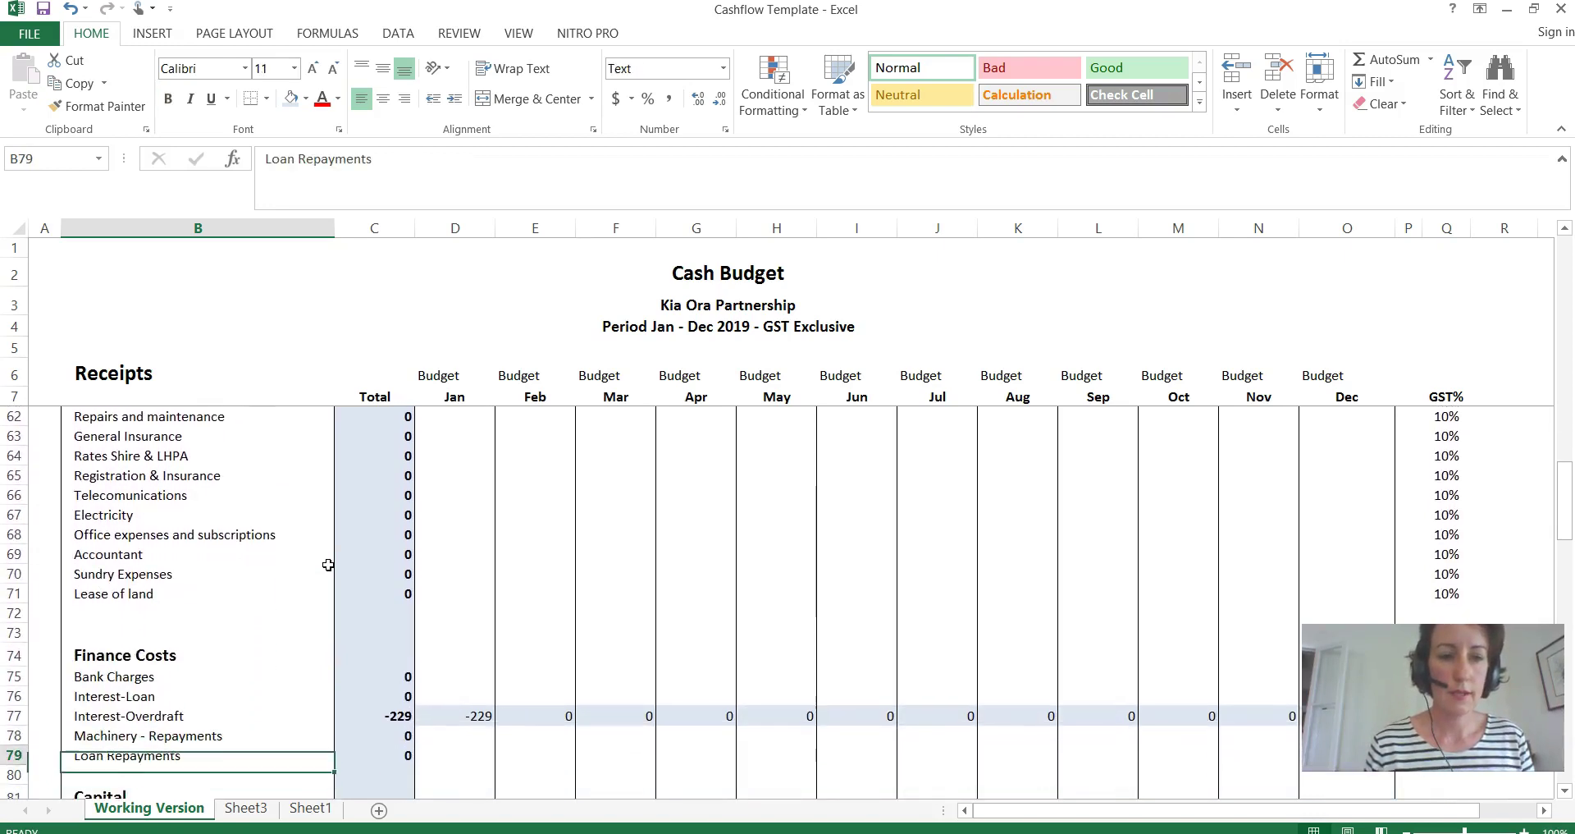
{"action": "key", "text": "Up"}
{"action": "key", "text": "Up"}
{"action": "key", "text": "Up"}
{"action": "key", "text": "Up"}
{"action": "key", "text": "Up"}
{"action": "key", "text": "Up"}
{"action": "key", "text": "Up"}
{"action": "key", "text": "Up"}
{"action": "key", "text": "Up"}
{"action": "key", "text": "Up"}
{"action": "key", "text": "Up"}
{"action": "key", "text": "Up"}
{"action": "key", "text": "Up"}
{"action": "key", "text": "Up"}
{"action": "key", "text": "Up"}
{"action": "key", "text": "Up"}
{"action": "key", "text": "Up"}
{"action": "key", "text": "Up"}
{"action": "key", "text": "Up"}
{"action": "key", "text": "Up"}
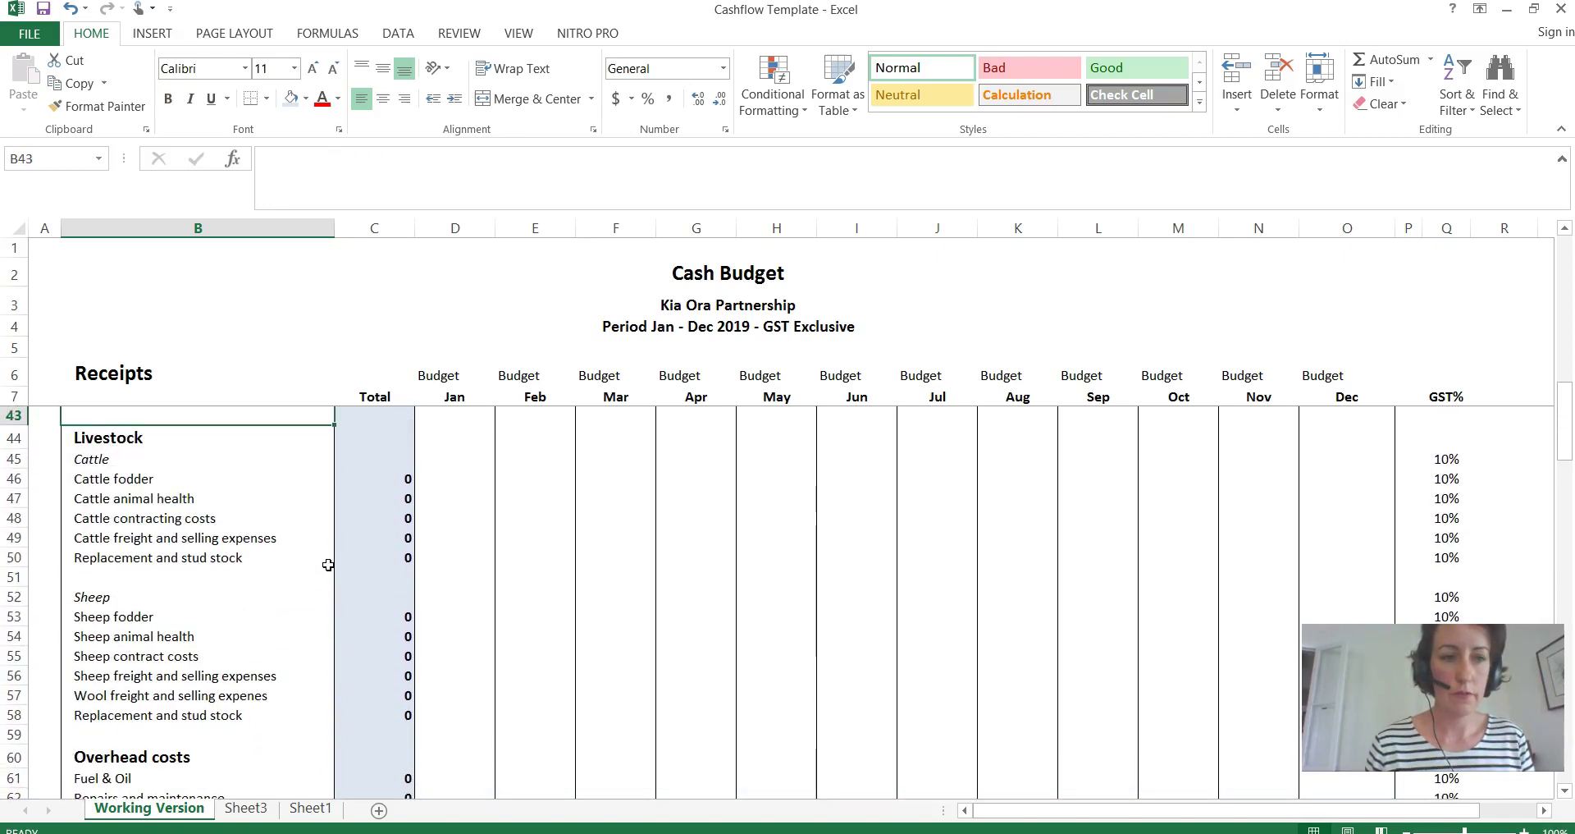
{"action": "key", "text": "Up"}
{"action": "key", "text": "Up"}
{"action": "key", "text": "Up"}
{"action": "key", "text": "Up"}
{"action": "key", "text": "Up"}
{"action": "key", "text": "Up"}
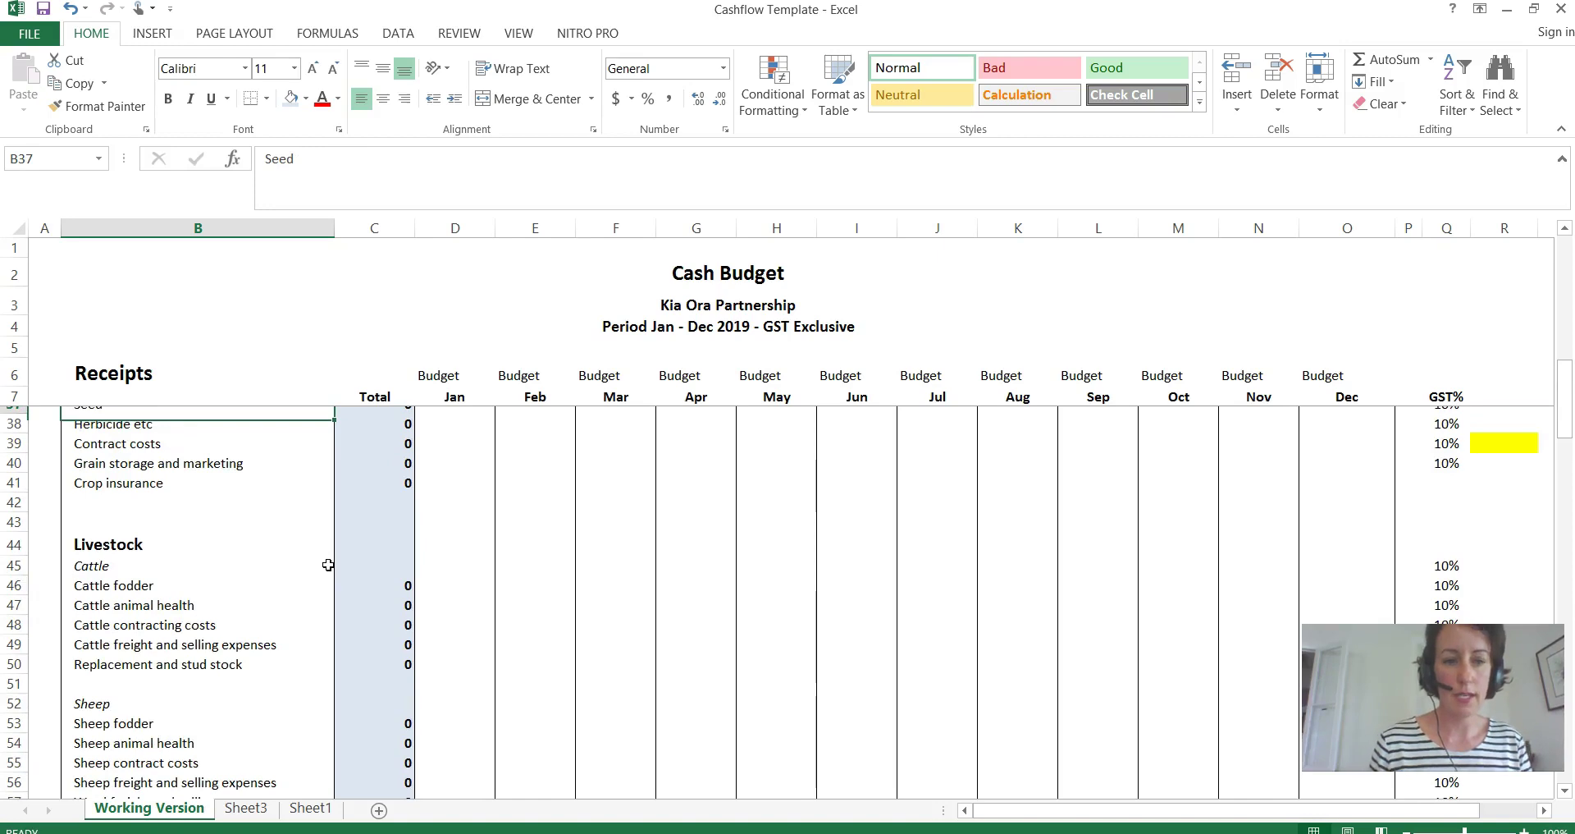
{"action": "key", "text": "Up"}
{"action": "key", "text": "Up"}
{"action": "key", "text": "Up"}
{"action": "key", "text": "Up"}
{"action": "key", "text": "Down"}
{"action": "key", "text": "Down"}
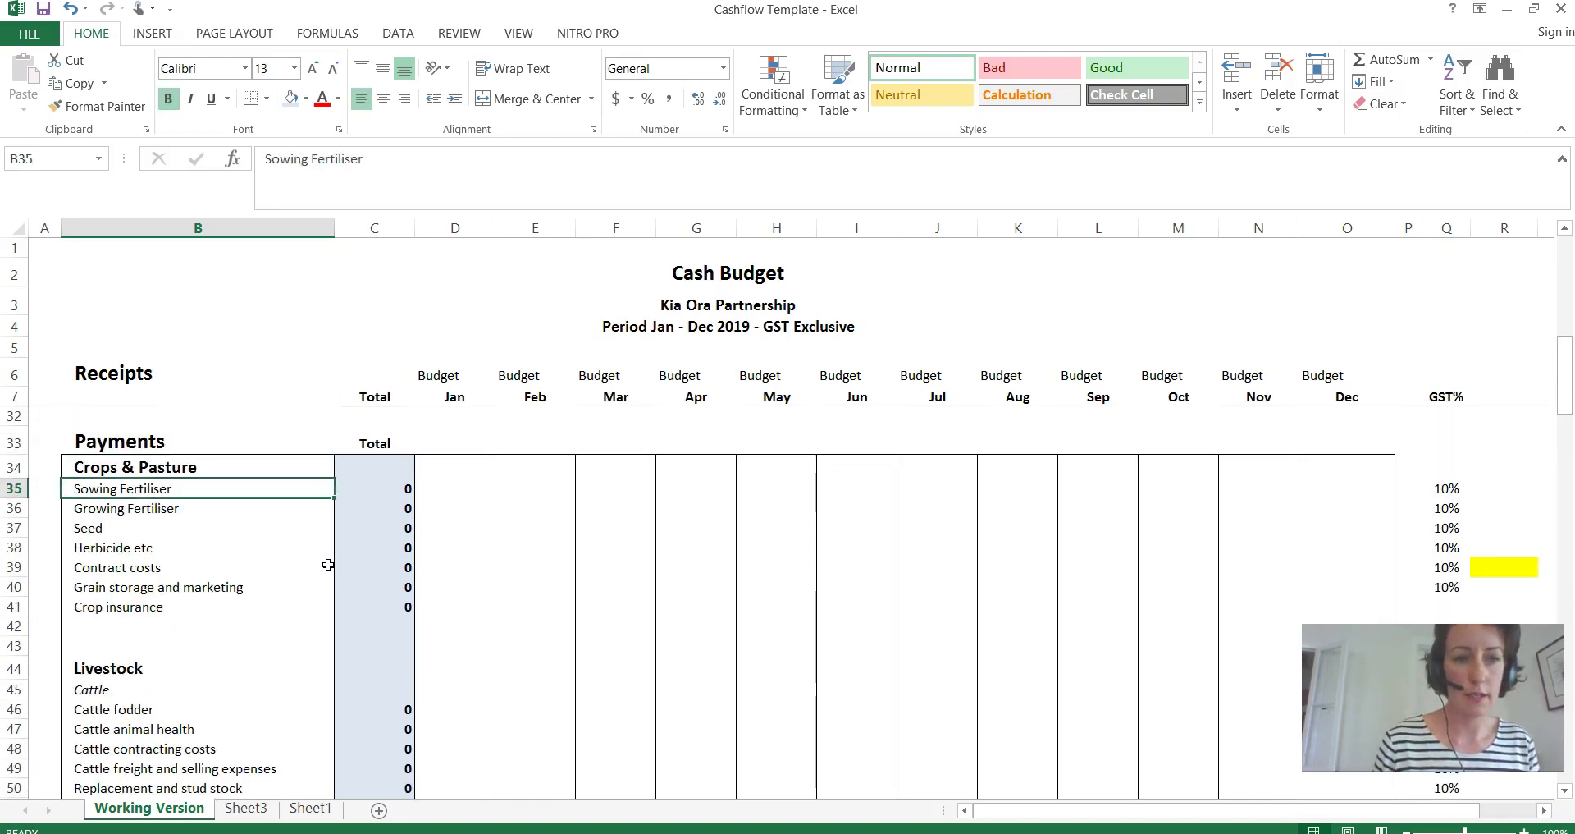
{"action": "key", "text": "Down"}
{"action": "key", "text": "Down"}
{"action": "key", "text": "Down"}
{"action": "key", "text": "Down"}
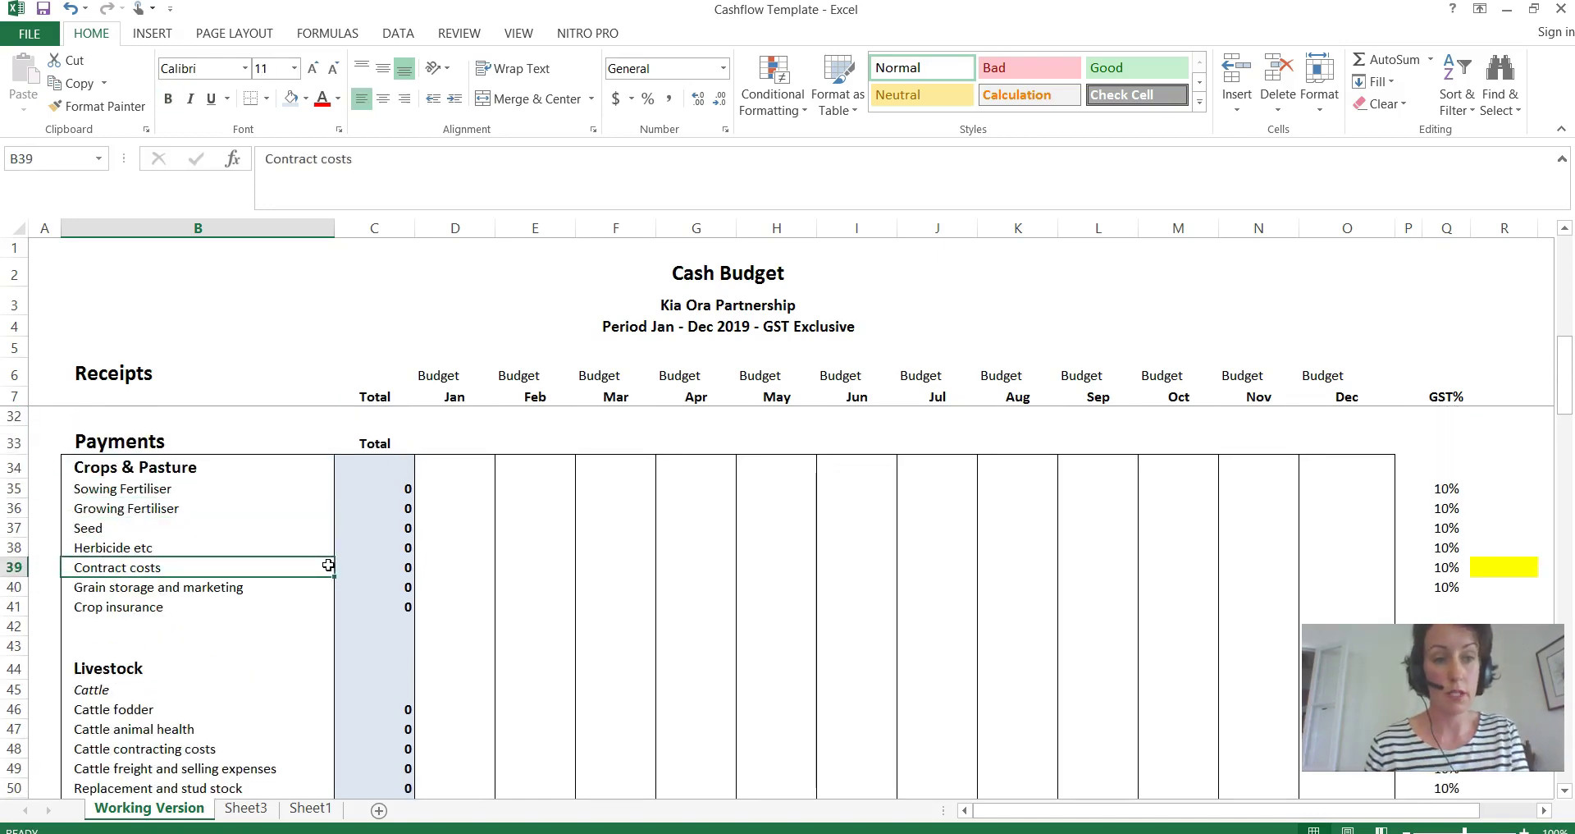
{"action": "key", "text": "Down"}
{"action": "key", "text": "Down"}
{"action": "key", "text": "Down"}
{"action": "key", "text": "Down"}
{"action": "key", "text": "Down"}
{"action": "key", "text": "Down"}
{"action": "key", "text": "Down"}
{"action": "key", "text": "Down"}
{"action": "key", "text": "Down"}
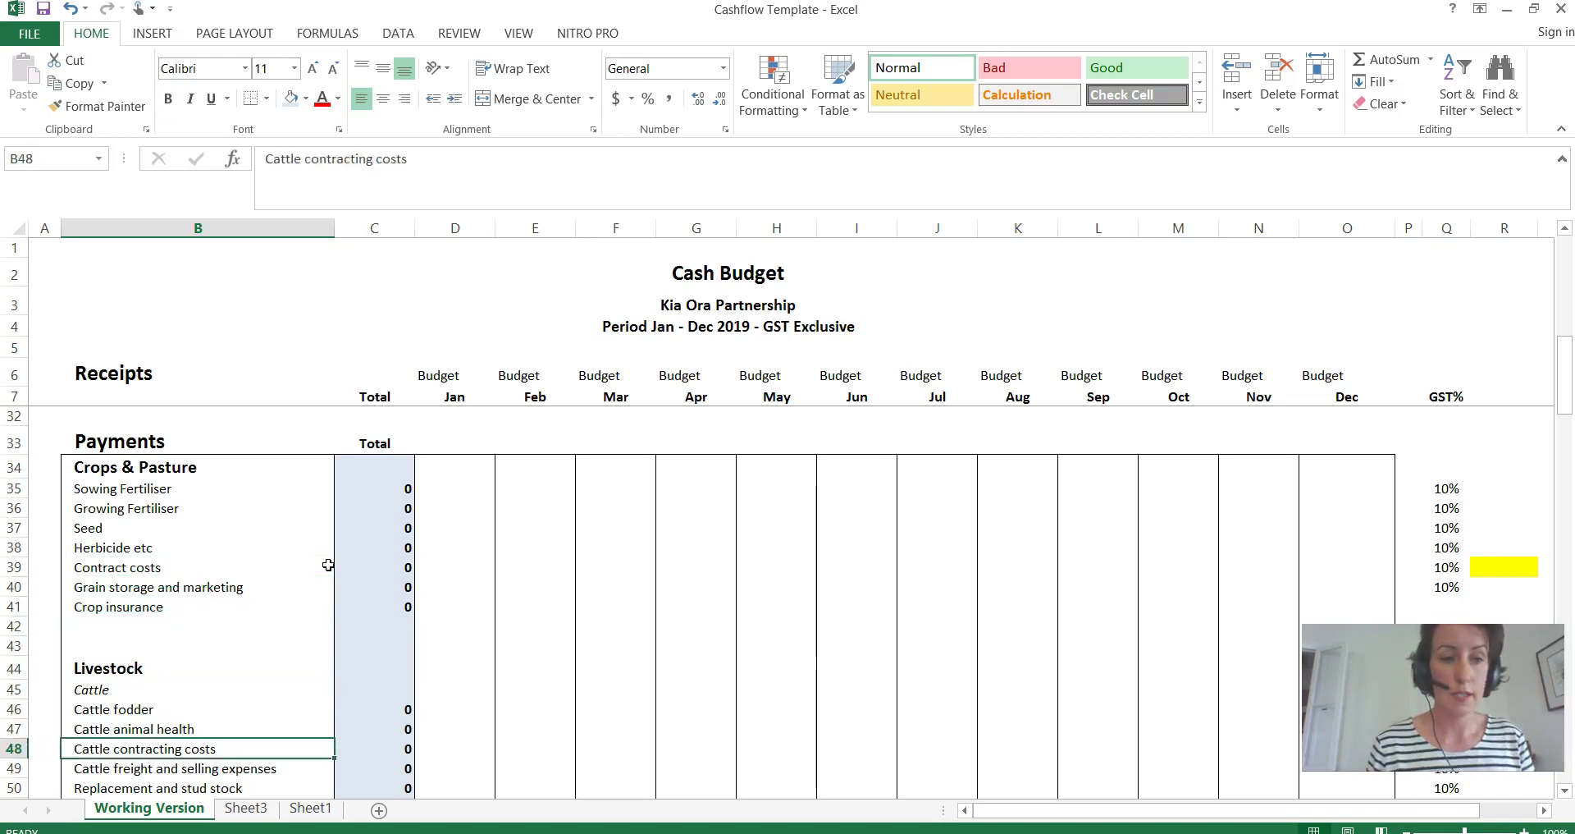
{"action": "key", "text": "Down"}
{"action": "key", "text": "Down"}
{"action": "key", "text": "Down"}
{"action": "key", "text": "Down"}
{"action": "key", "text": "Down"}
{"action": "key", "text": "Down"}
{"action": "key", "text": "Down"}
{"action": "key", "text": "Down"}
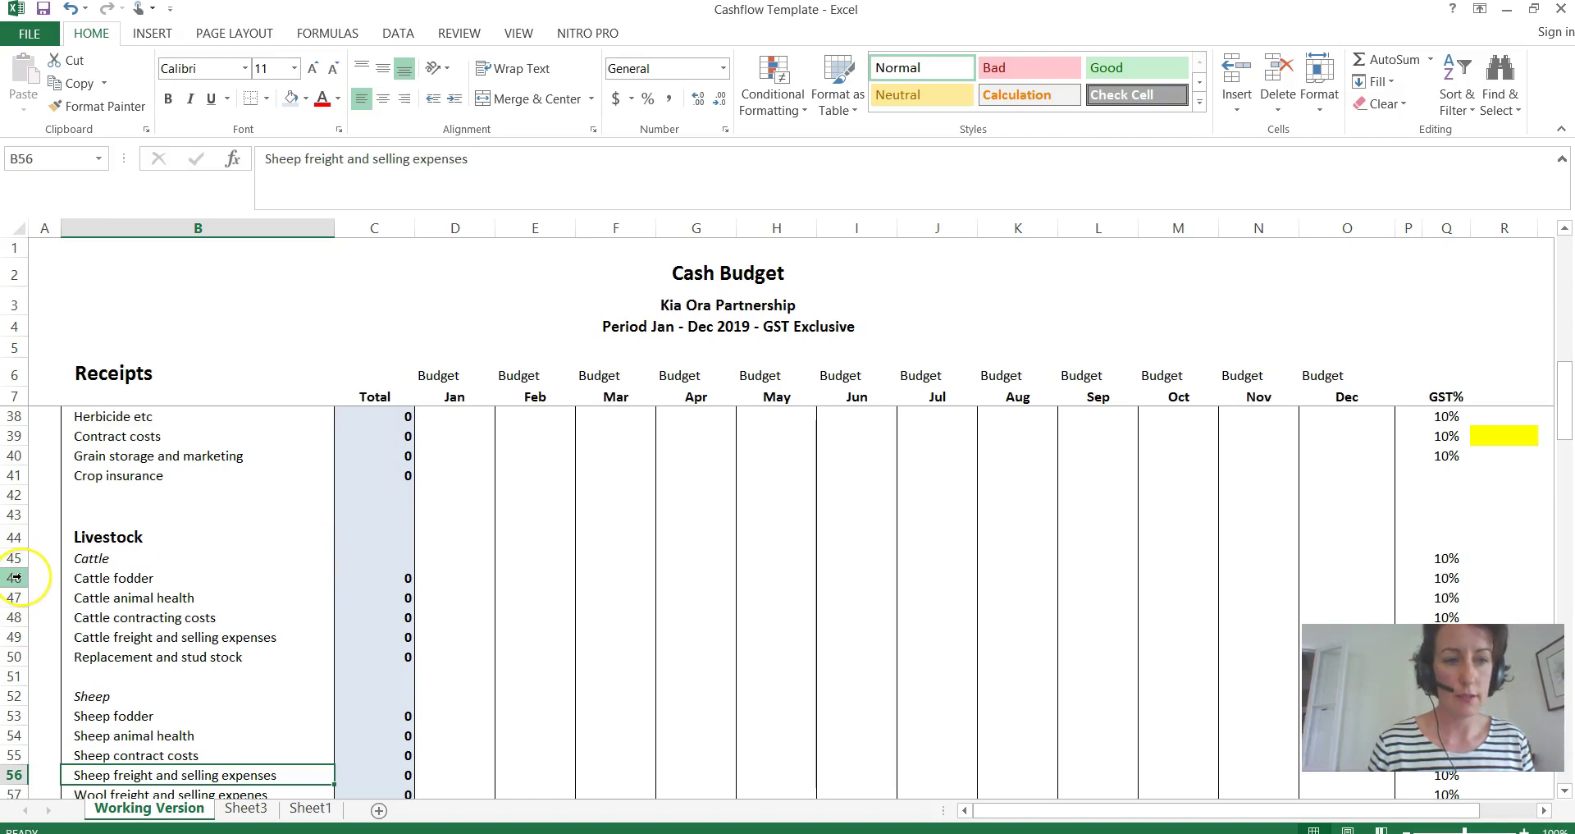
{"action": "key", "text": "Right"}
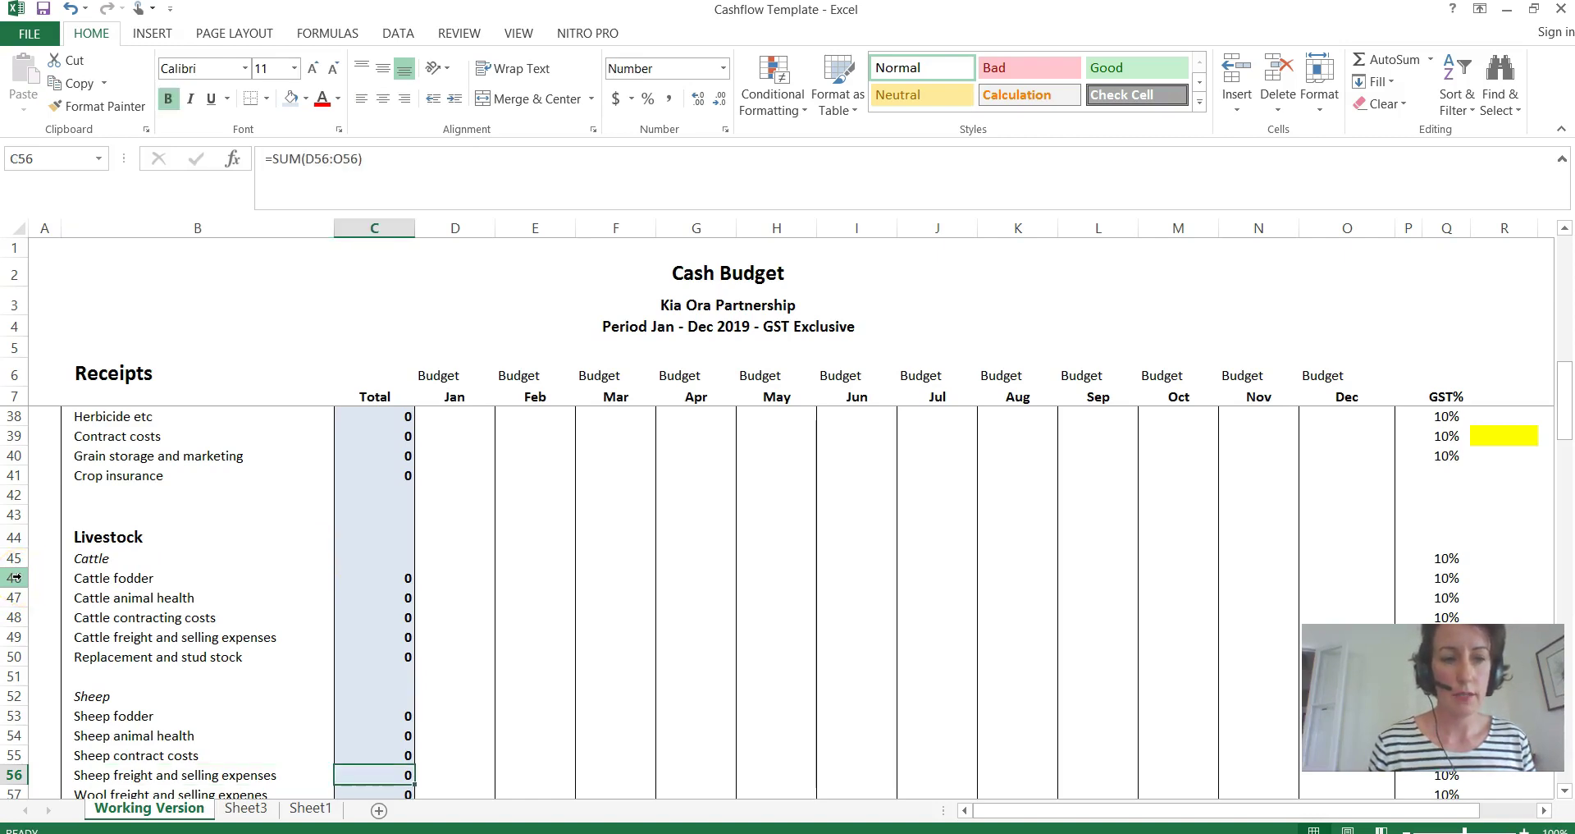
{"action": "key", "text": "Down"}
{"action": "key", "text": "Down"}
{"action": "key", "text": "Down"}
{"action": "key", "text": "Down"}
{"action": "key", "text": "Down"}
{"action": "key", "text": "Down"}
{"action": "key", "text": "Down"}
{"action": "key", "text": "Down"}
{"action": "key", "text": "Down"}
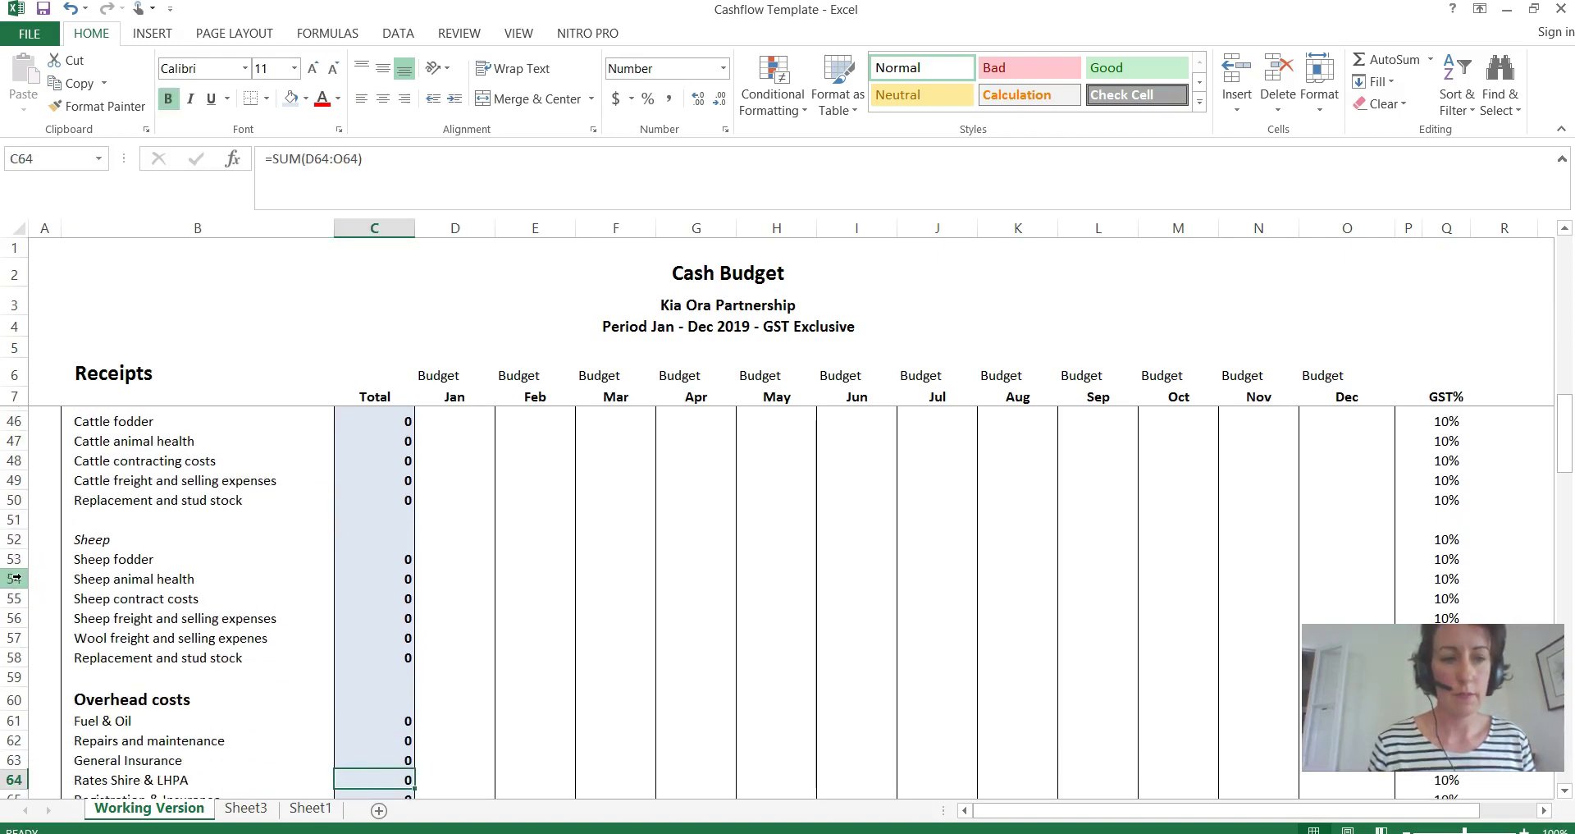
{"action": "key", "text": "Down"}
{"action": "key", "text": "Down"}
{"action": "key", "text": "Down"}
{"action": "key", "text": "Down"}
{"action": "key", "text": "Down"}
{"action": "key", "text": "Down"}
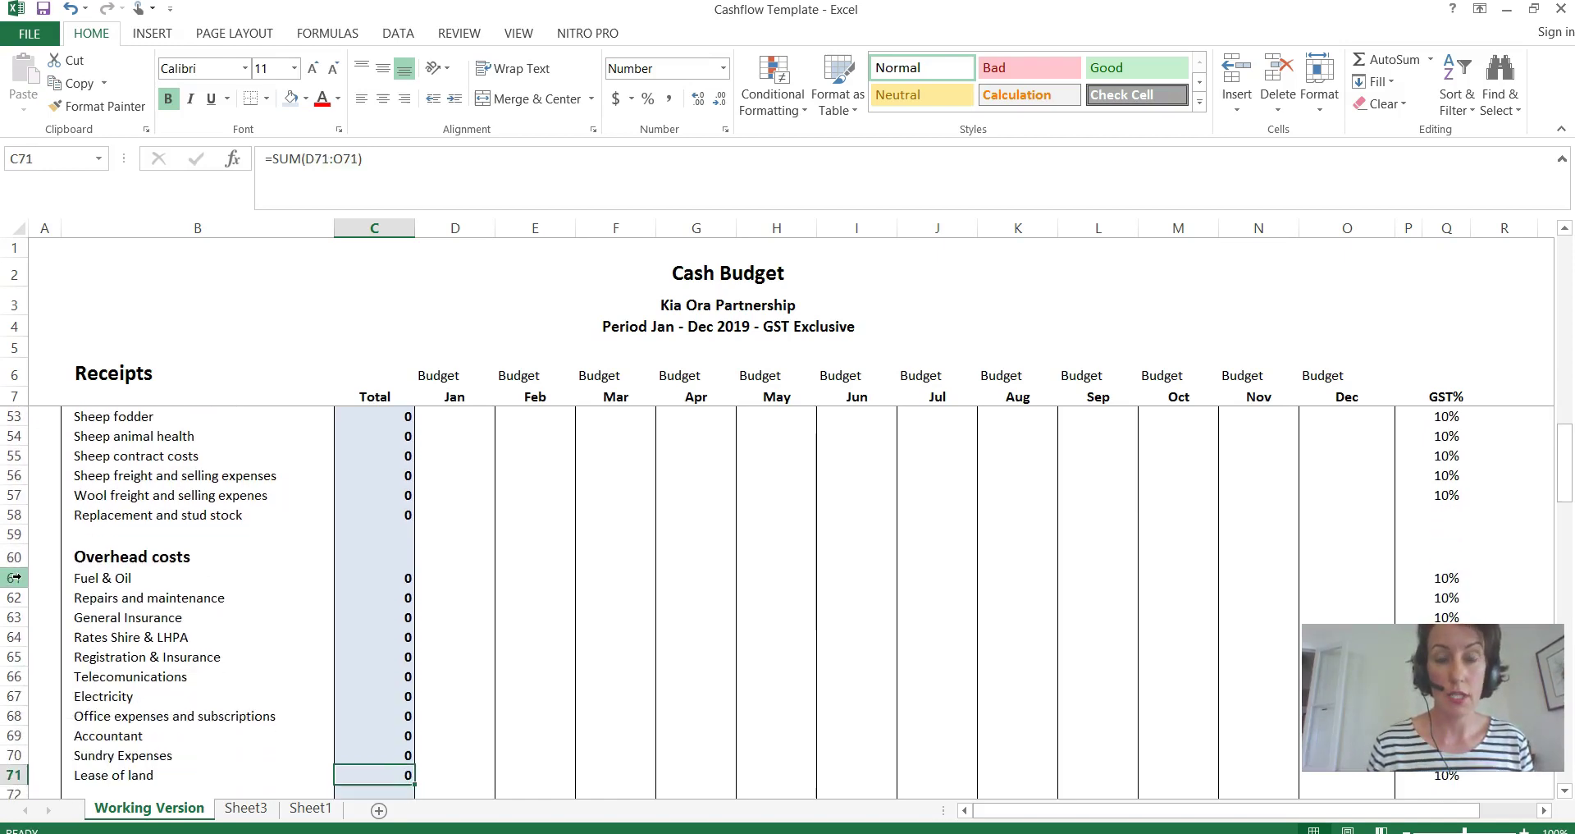
{"action": "key", "text": "Down"}
{"action": "key", "text": "Down"}
{"action": "key", "text": "Down"}
{"action": "key", "text": "Down"}
{"action": "key", "text": "Down"}
{"action": "key", "text": "Down"}
{"action": "key", "text": "Down"}
{"action": "key", "text": "Down"}
{"action": "key", "text": "Down"}
{"action": "key", "text": "Down"}
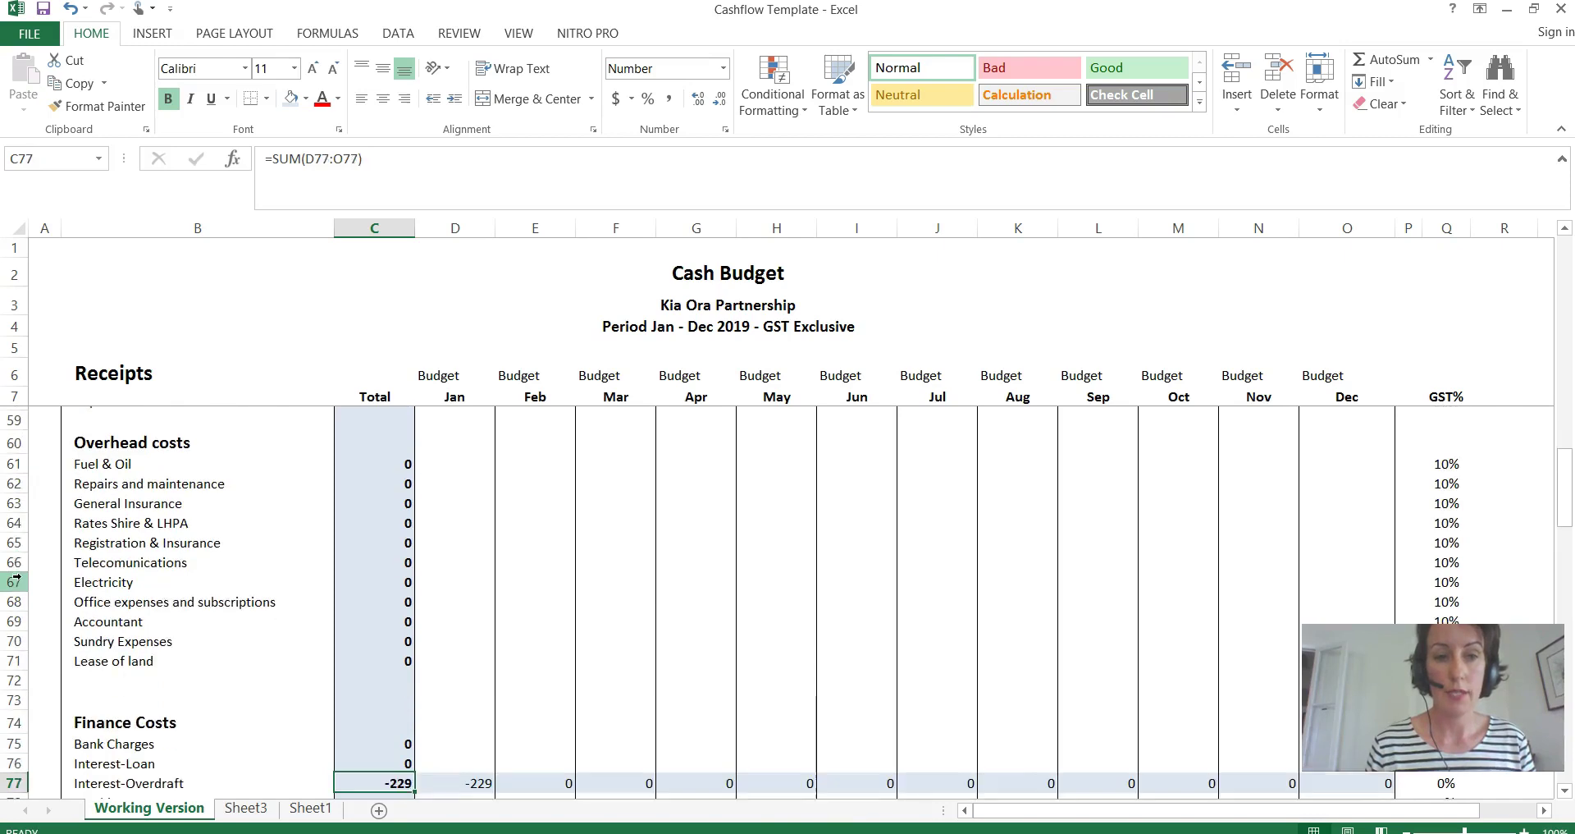
{"action": "key", "text": "Down"}
{"action": "key", "text": "Down"}
{"action": "key", "text": "Down"}
{"action": "key", "text": "Down"}
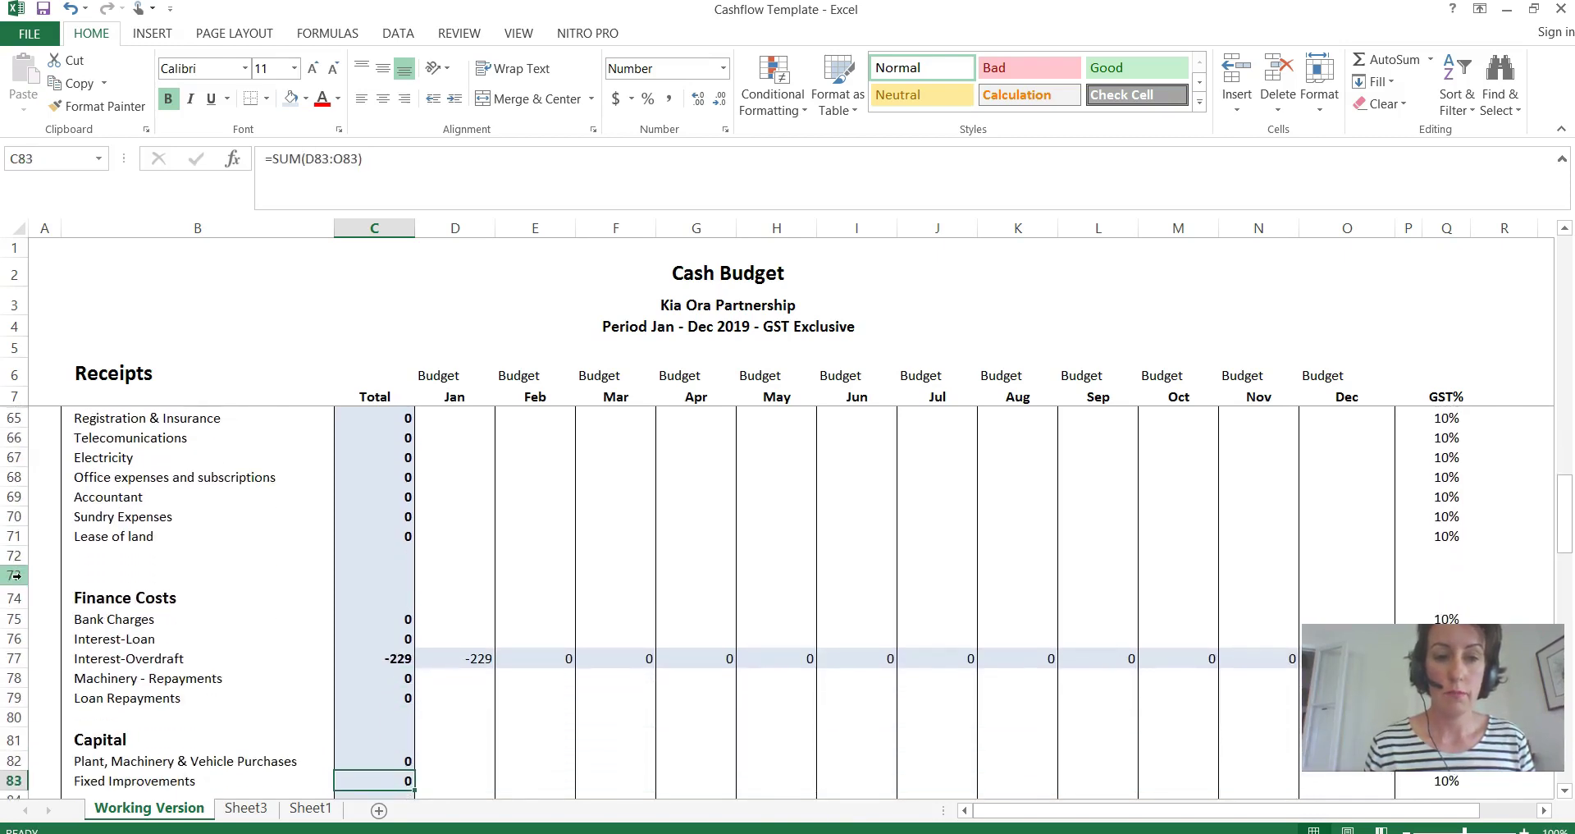
{"action": "key", "text": "Down"}
{"action": "key", "text": "Down"}
{"action": "key", "text": "Down"}
{"action": "key", "text": "Down"}
{"action": "key", "text": "Down"}
{"action": "key", "text": "Down"}
{"action": "key", "text": "Down"}
{"action": "key", "text": "Down"}
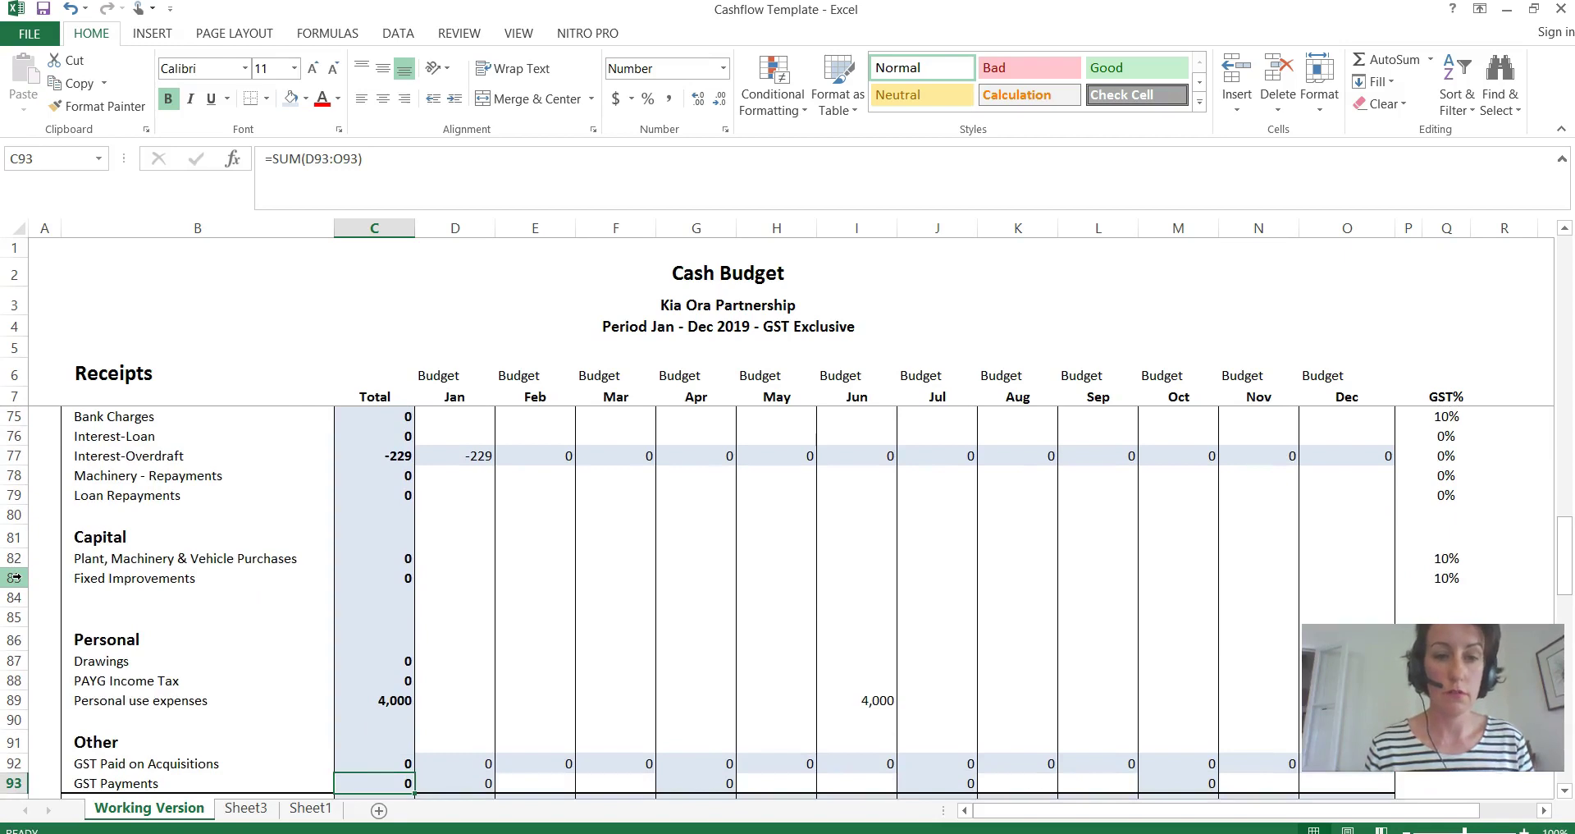
{"action": "key", "text": "Down"}
{"action": "key", "text": "Down"}
{"action": "key", "text": "Down"}
{"action": "key", "text": "Down"}
{"action": "key", "text": "Down"}
{"action": "key", "text": "Down"}
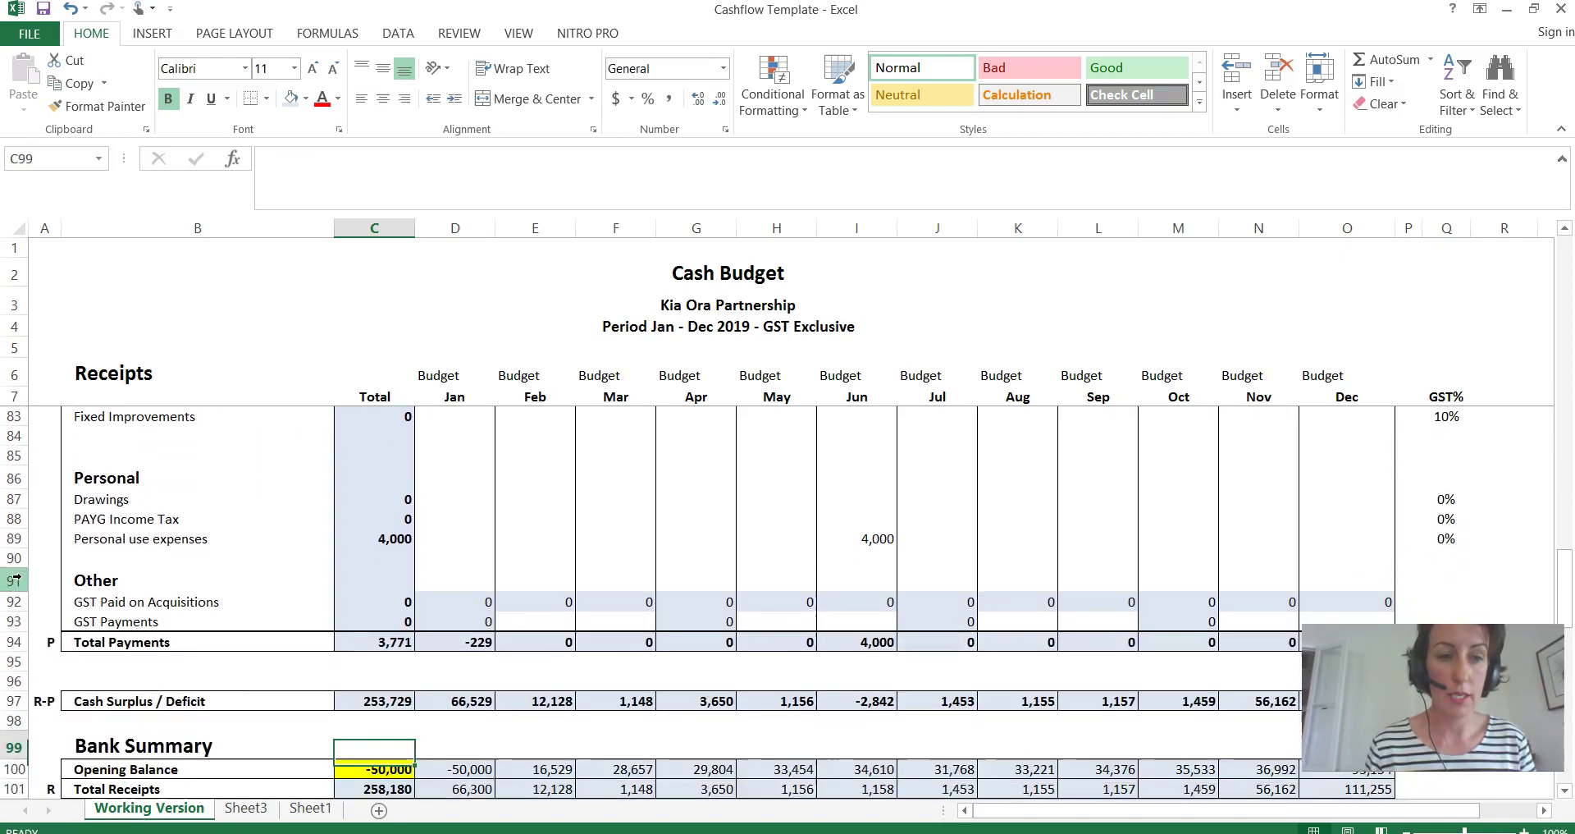
{"action": "key", "text": "Up"}
{"action": "key", "text": "Up"}
{"action": "key", "text": "Up"}
{"action": "key", "text": "Up"}
{"action": "key", "text": "Up"}
{"action": "key", "text": "Up"}
{"action": "key", "text": "Up"}
{"action": "key", "text": "Up"}
{"action": "key", "text": "Up"}
{"action": "key", "text": "Up"}
{"action": "key", "text": "Up"}
{"action": "key", "text": "Up"}
{"action": "key", "text": "Up"}
{"action": "key", "text": "Up"}
{"action": "key", "text": "Up"}
{"action": "key", "text": "Up"}
{"action": "key", "text": "Up"}
{"action": "key", "text": "Up"}
{"action": "key", "text": "Up"}
{"action": "key", "text": "Up"}
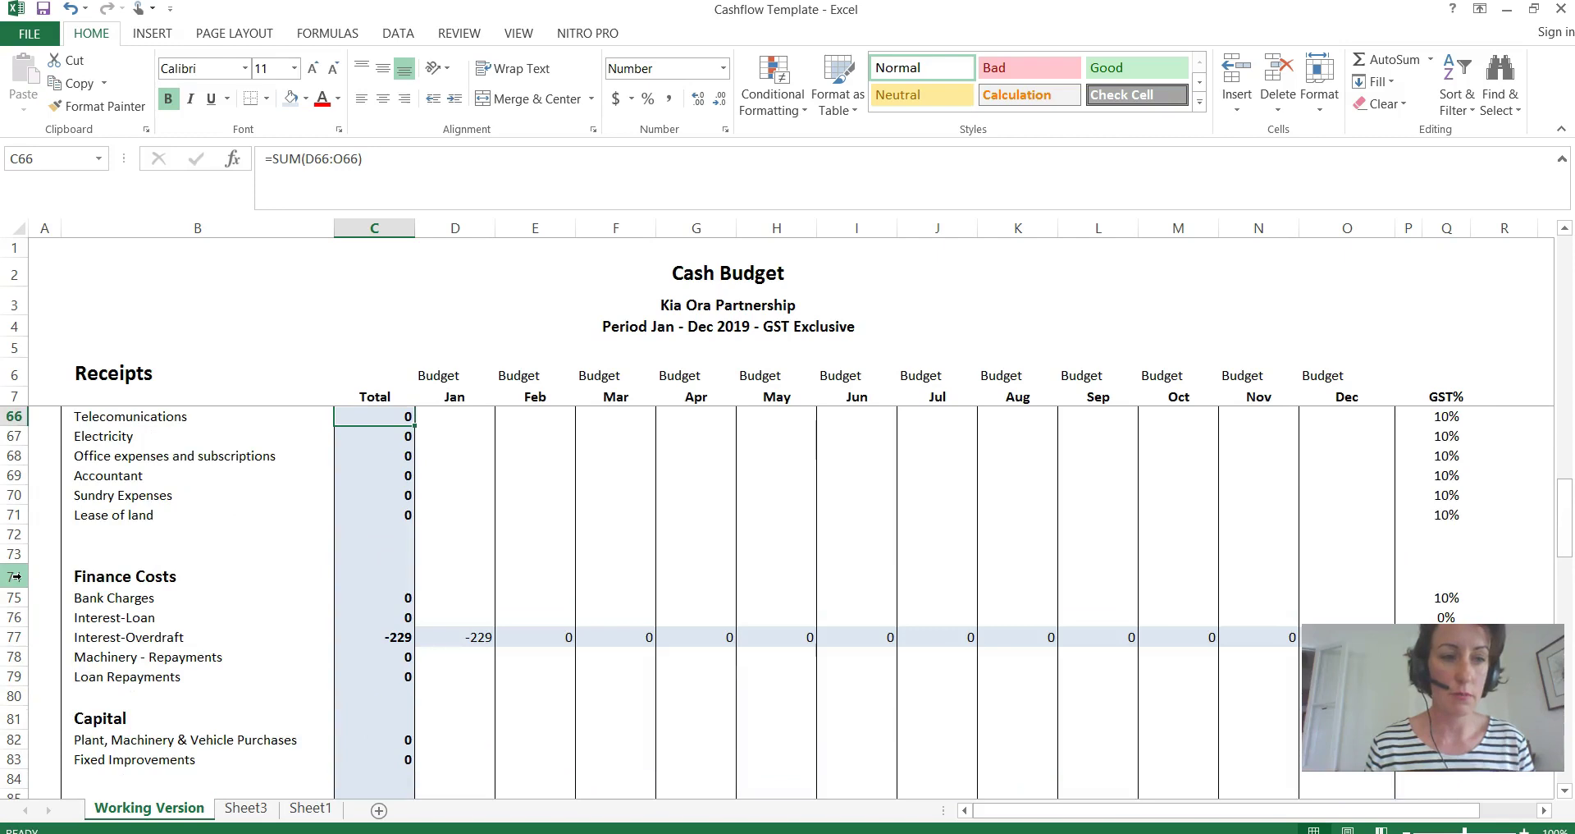
{"action": "key", "text": "Down"}
{"action": "key", "text": "Down"}
{"action": "key", "text": "Down"}
{"action": "key", "text": "Down"}
{"action": "key", "text": "Down"}
{"action": "key", "text": "Down"}
{"action": "key", "text": "Down"}
{"action": "key", "text": "Down"}
{"action": "key", "text": "Down"}
{"action": "key", "text": "Down"}
{"action": "key", "text": "Down"}
{"action": "key", "text": "Down"}
{"action": "key", "text": "Down"}
{"action": "key", "text": "Down"}
{"action": "key", "text": "Down"}
{"action": "key", "text": "Down"}
{"action": "key", "text": "Down"}
{"action": "key", "text": "Down"}
{"action": "key", "text": "Down"}
{"action": "key", "text": "Down"}
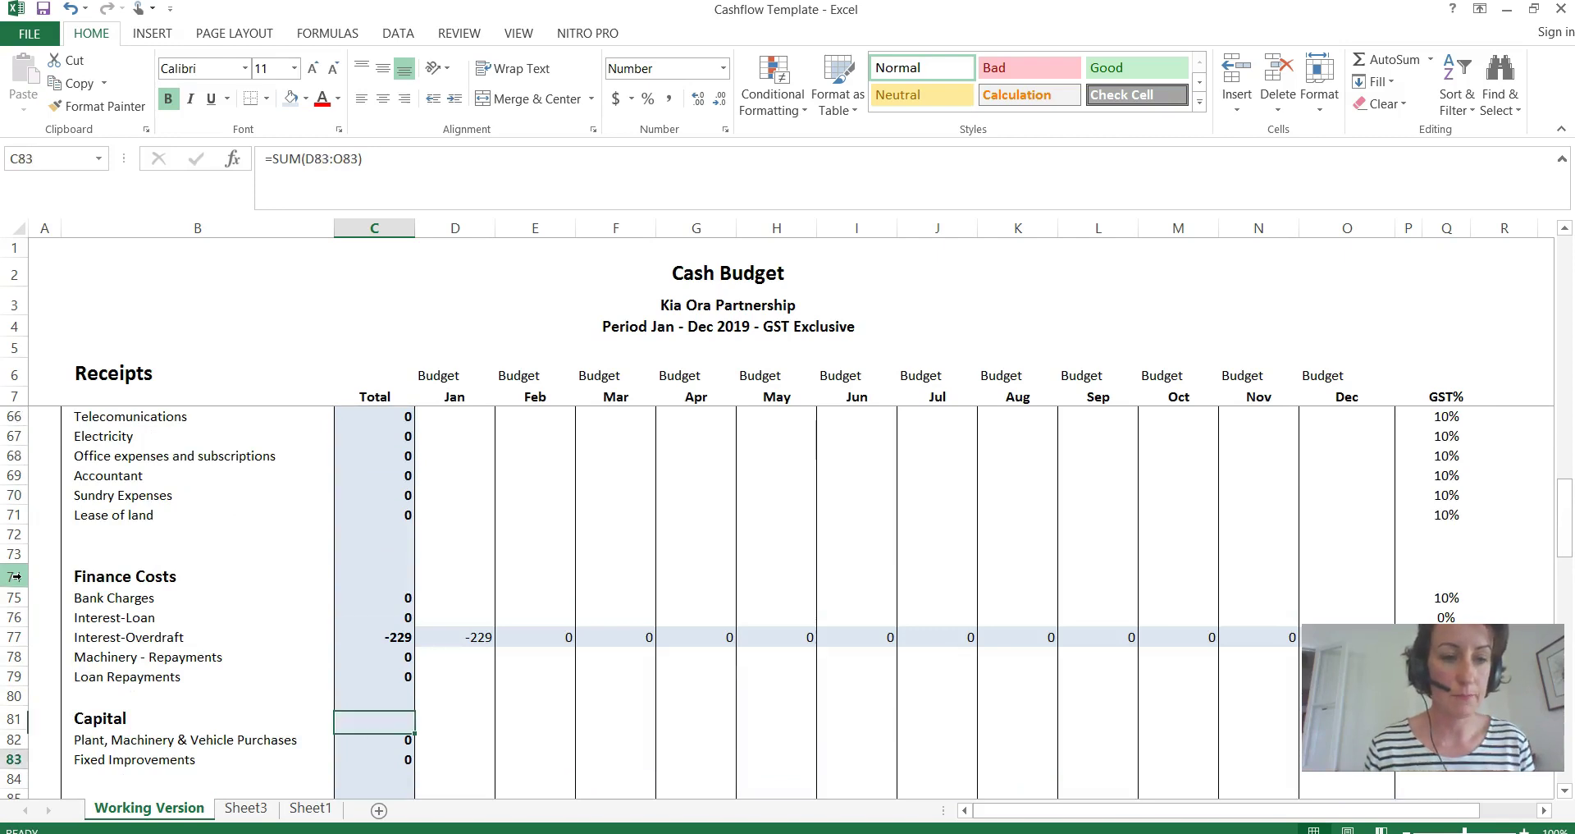
{"action": "key", "text": "Down"}
{"action": "key", "text": "Down"}
{"action": "key", "text": "Down"}
{"action": "key", "text": "Up"}
{"action": "key", "text": "Up"}
{"action": "key", "text": "Up"}
{"action": "key", "text": "Up"}
{"action": "key", "text": "Up"}
{"action": "key", "text": "Up"}
{"action": "key", "text": "Up"}
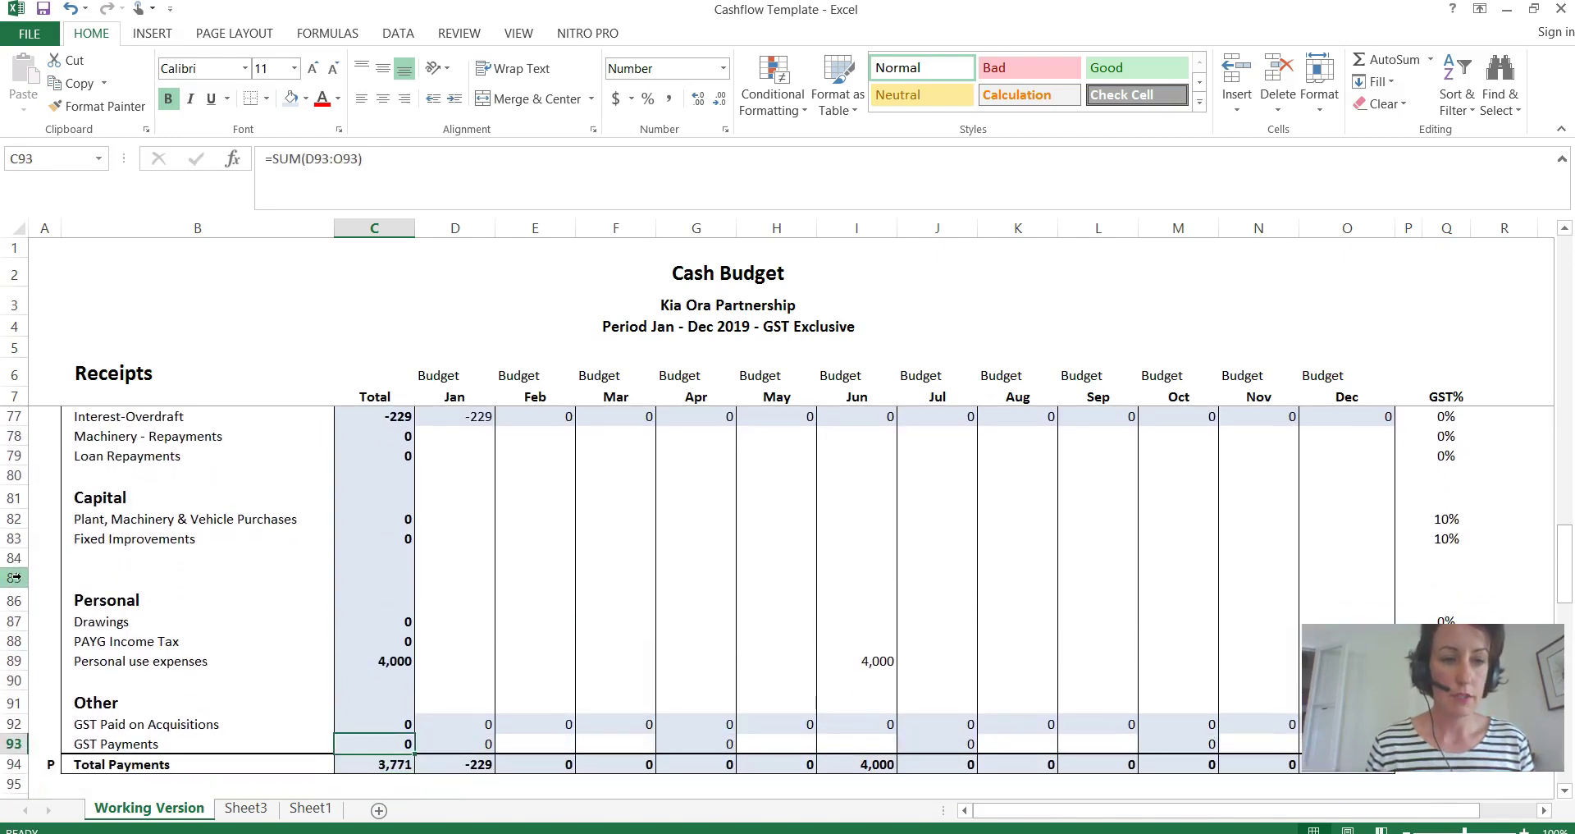
{"action": "key", "text": "Up"}
{"action": "key", "text": "Down"}
{"action": "key", "text": "Down"}
{"action": "key", "text": "Down"}
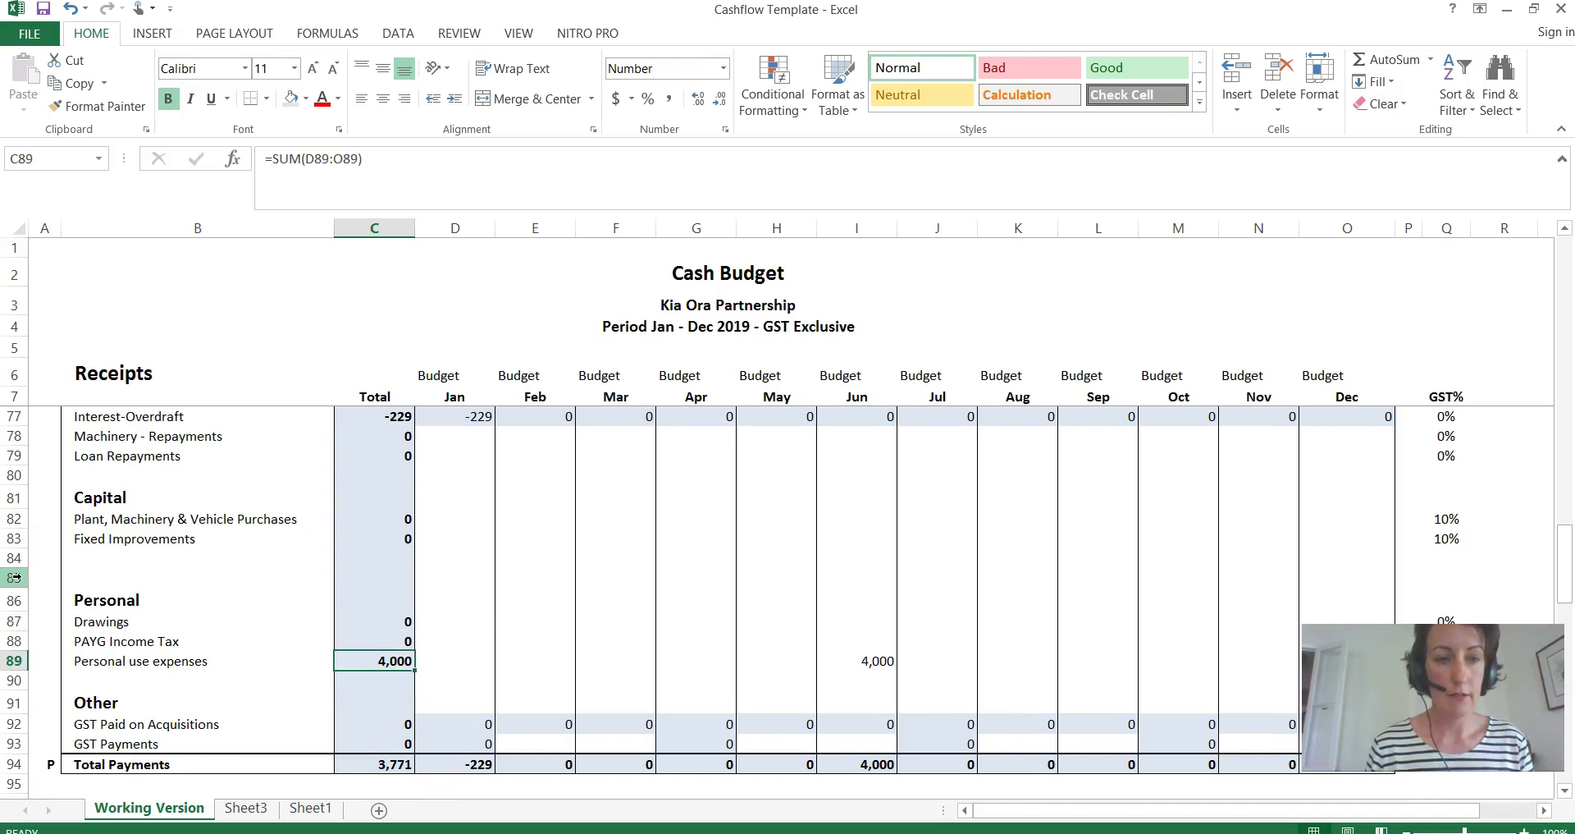
{"action": "key", "text": "Up"}
{"action": "key", "text": "Right"}
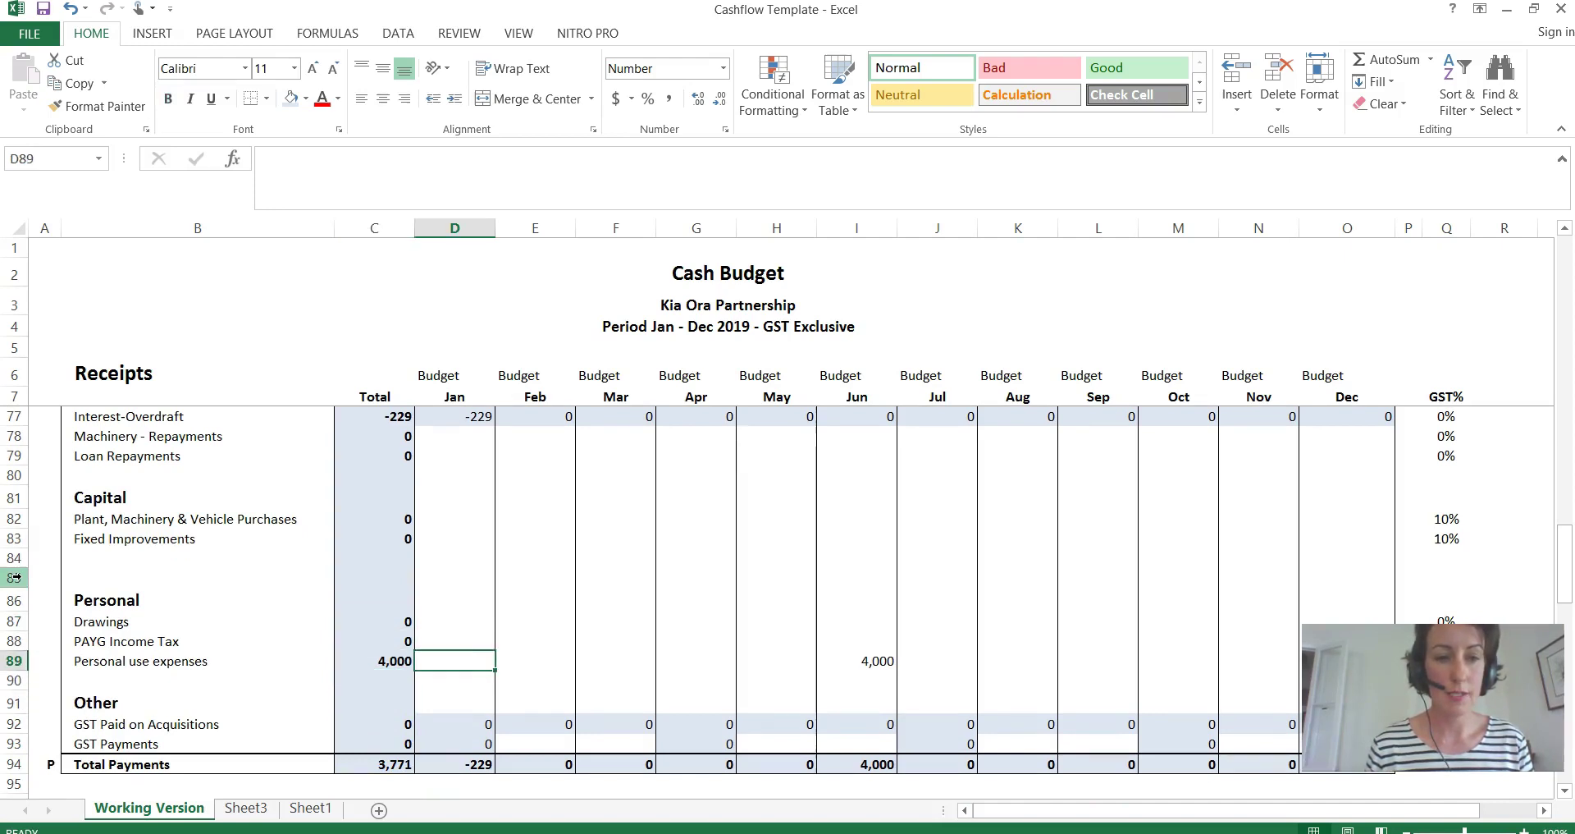
{"action": "key", "text": "Right"}
{"action": "key", "text": "Right"}
{"action": "key", "text": "Right"}
{"action": "key", "text": "Right"}
{"action": "key", "text": "Right"}
{"action": "key", "text": "Right"}
{"action": "key", "text": "Down"}
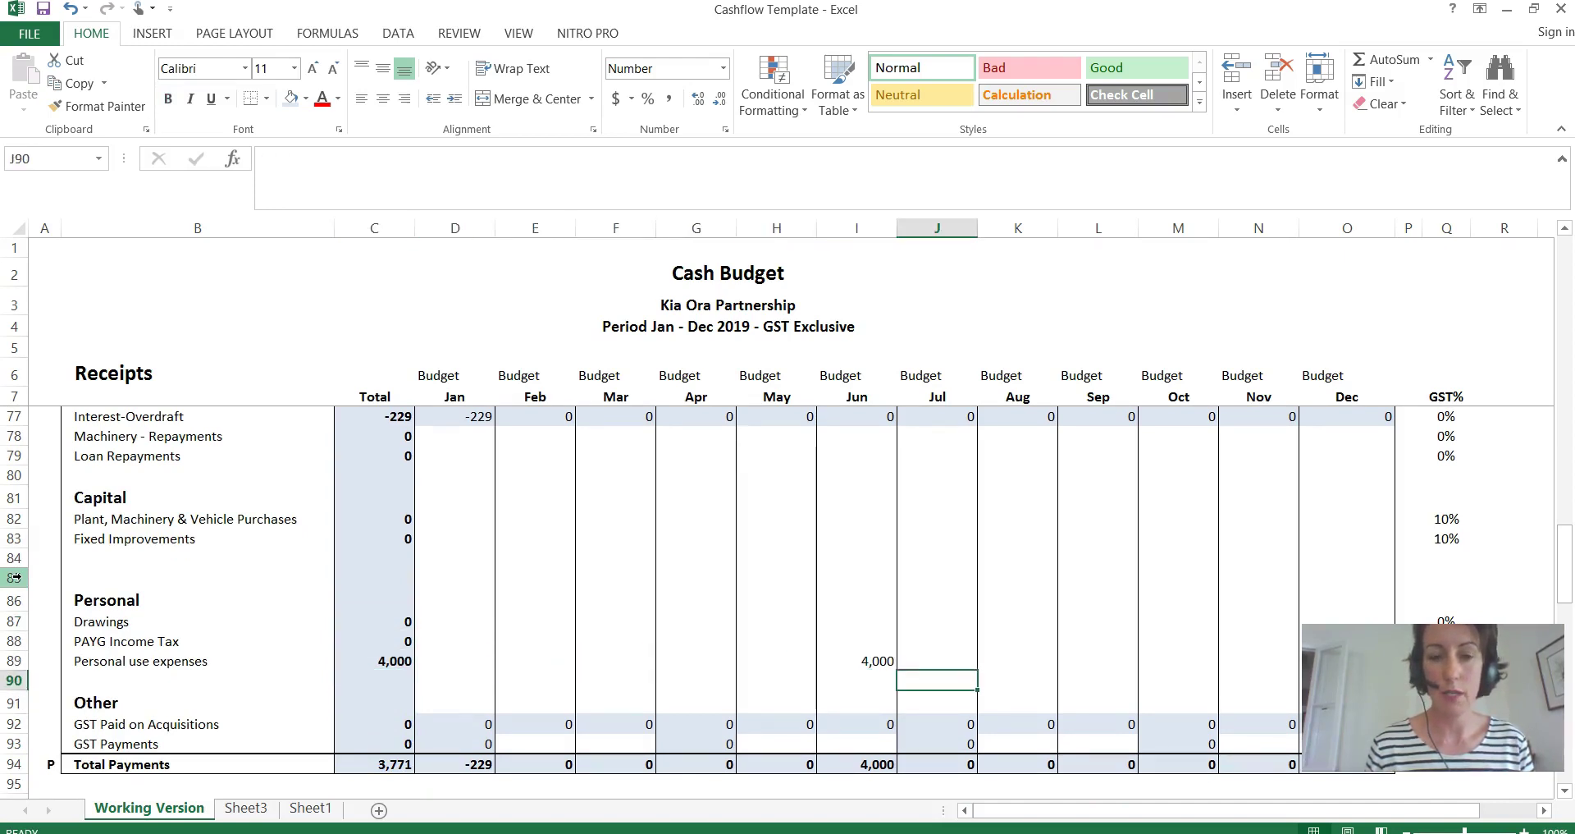
{"action": "key", "text": "Left"}
{"action": "key", "text": "Down"}
{"action": "key", "text": "Down"}
{"action": "key", "text": "Down"}
{"action": "key", "text": "Down"}
{"action": "key", "text": "Down"}
{"action": "key", "text": "Down"}
{"action": "key", "text": "Down"}
{"action": "key", "text": "Down"}
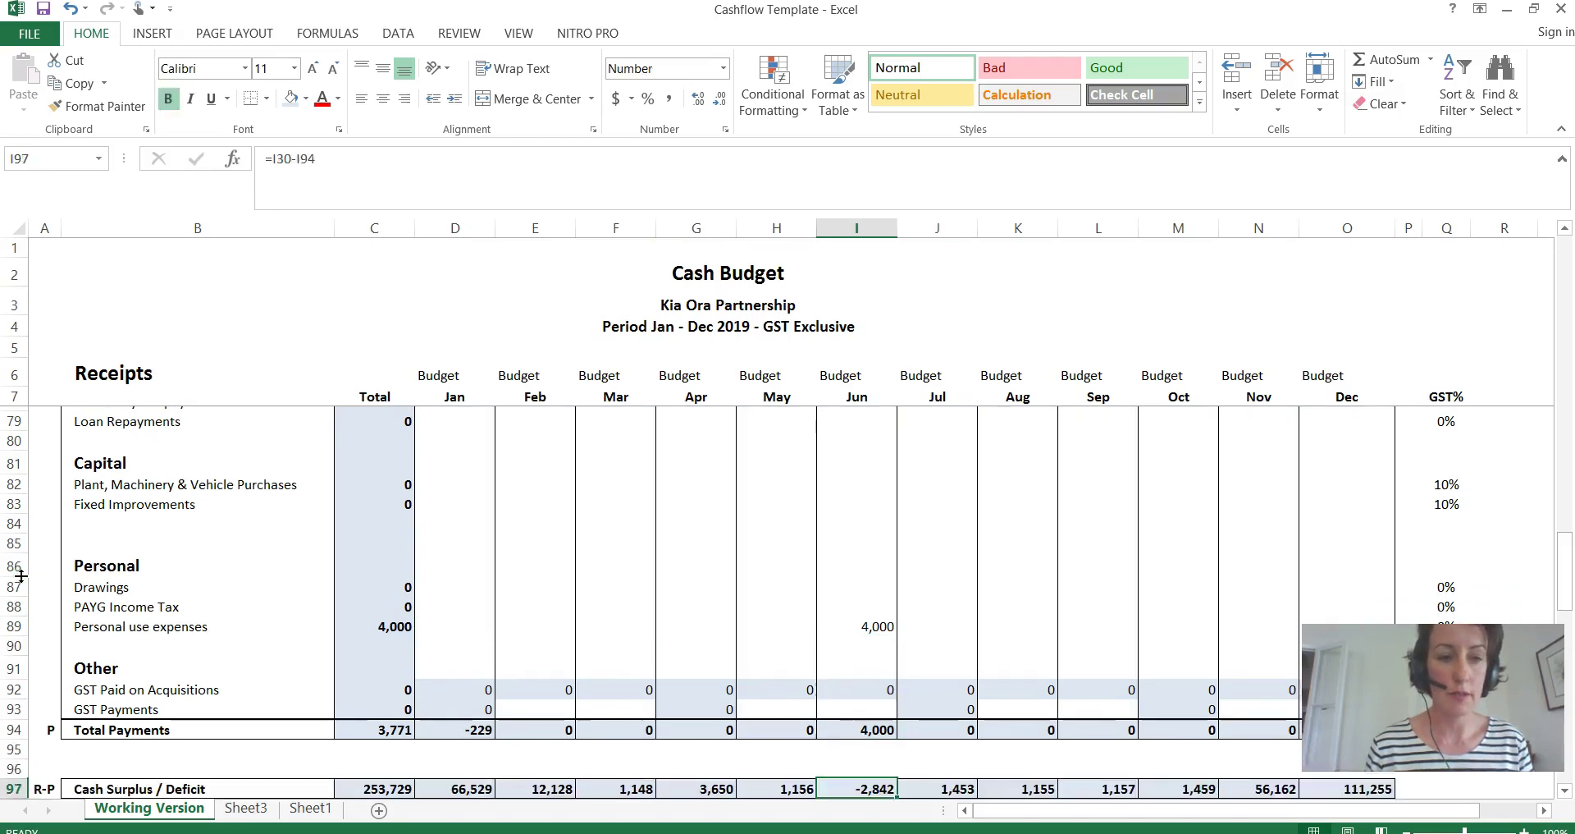
{"action": "key", "text": "Down"}
{"action": "key", "text": "Down"}
{"action": "key", "text": "Down"}
{"action": "key", "text": "Down"}
{"action": "key", "text": "Down"}
{"action": "key", "text": "Down"}
{"action": "key", "text": "Down"}
{"action": "key", "text": "Down"}
{"action": "key", "text": "Down"}
{"action": "key", "text": "Down"}
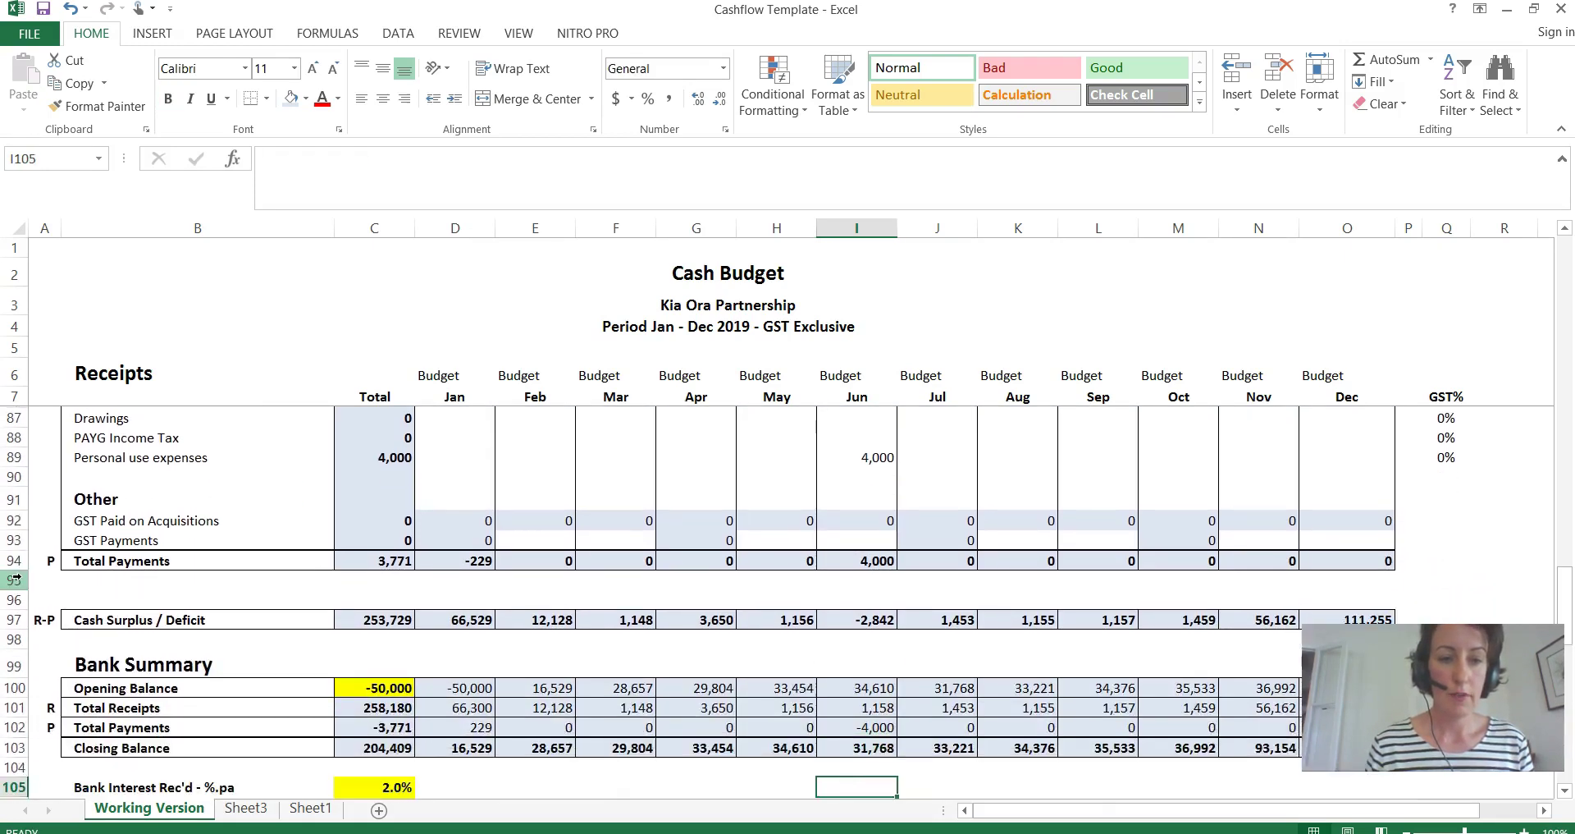
{"action": "key", "text": "Down"}
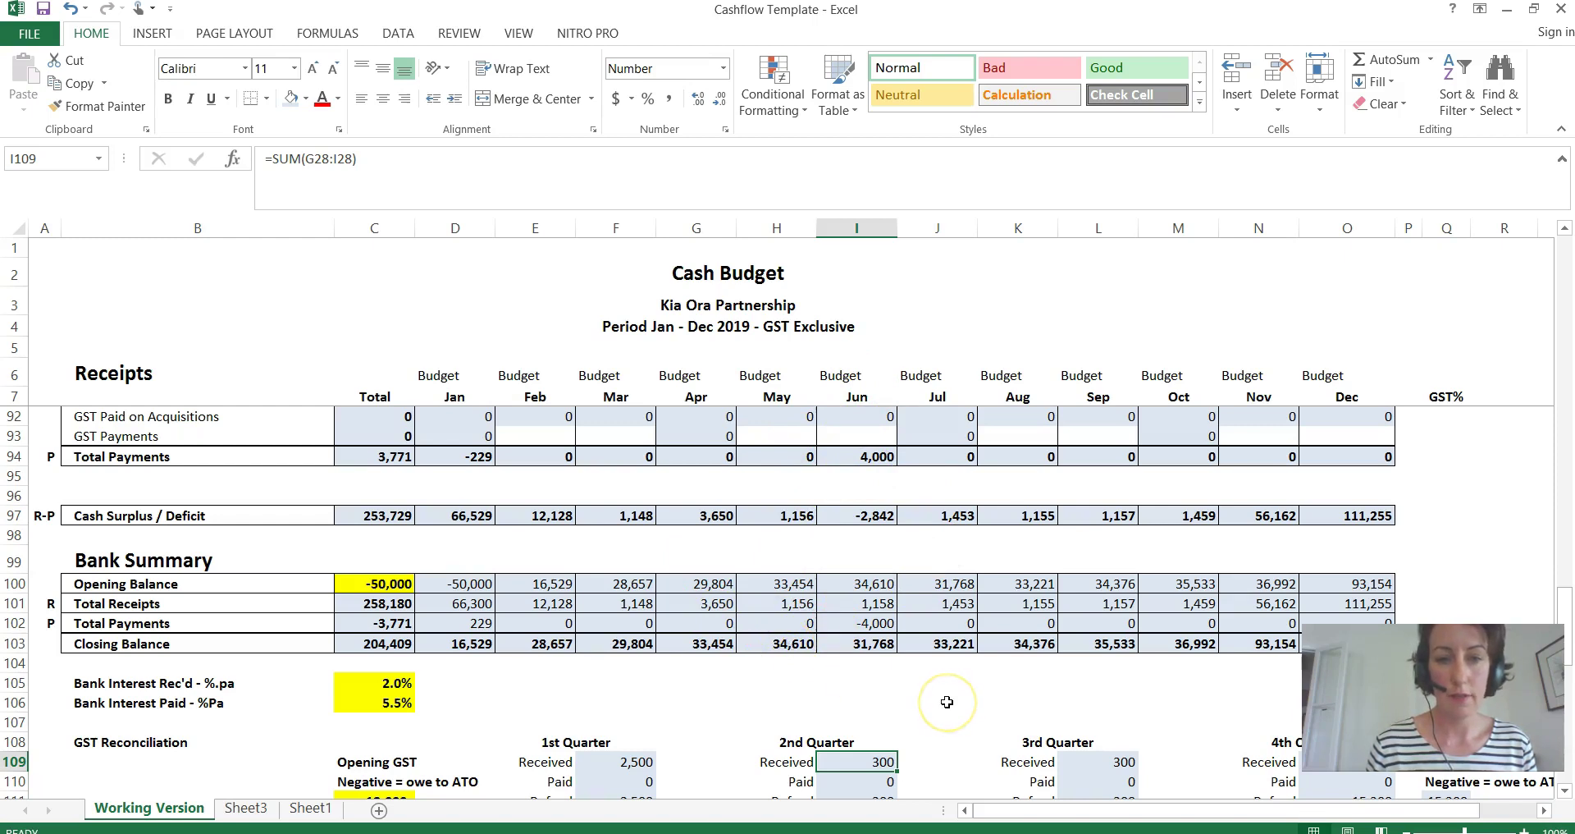
{"action": "left_click", "coordinate": [791, 483]}
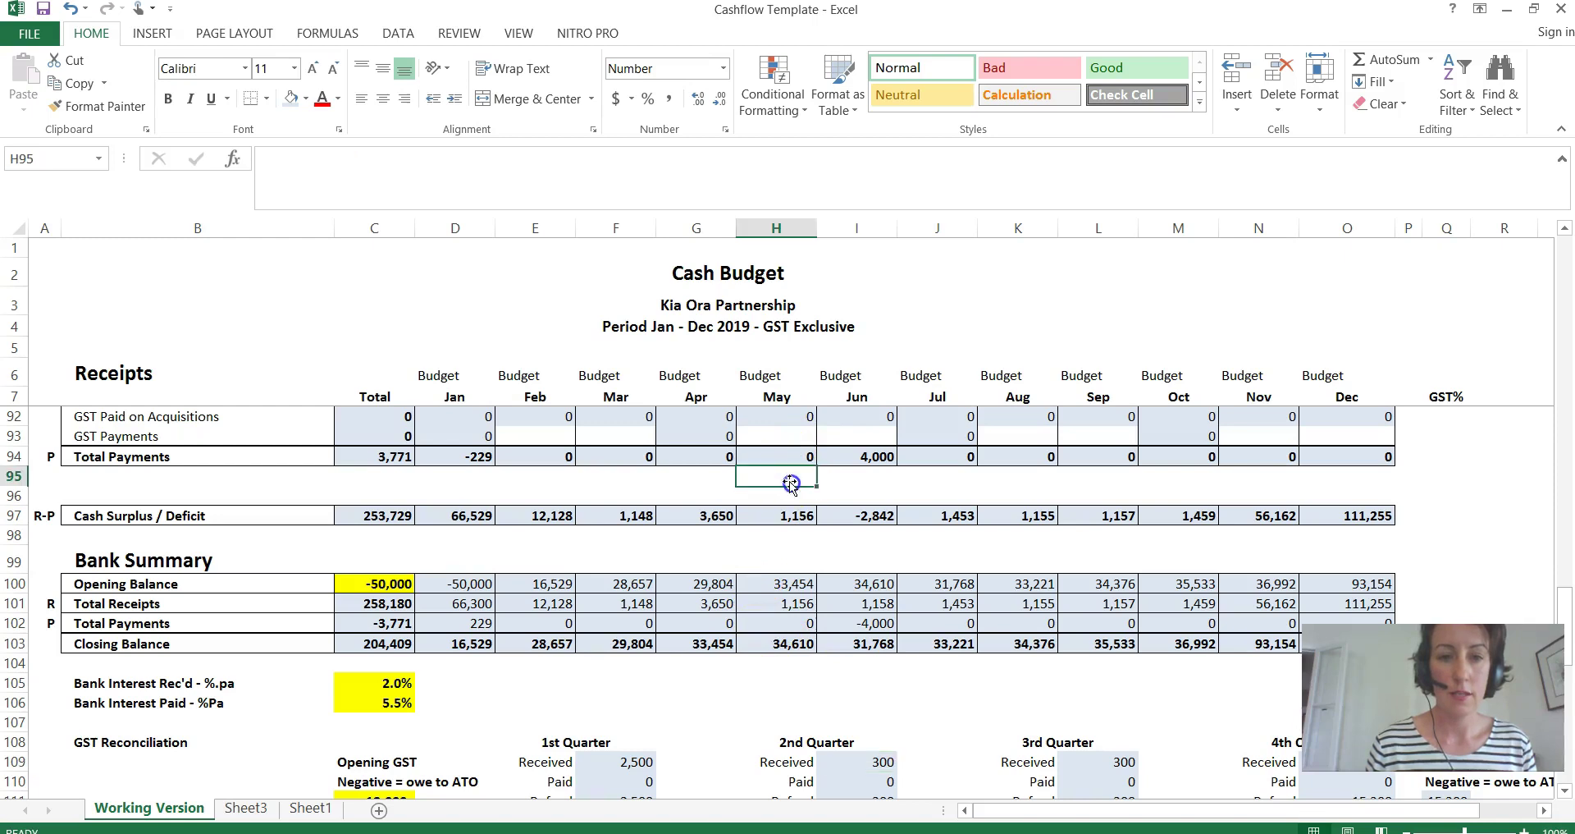
{"action": "key", "text": "ctrl+b"}
{"action": "key", "text": "Up"}
{"action": "key", "text": "Up"}
{"action": "key", "text": "Up"}
{"action": "key", "text": "Up"}
{"action": "key", "text": "Up"}
{"action": "key", "text": "Up"}
{"action": "key", "text": "Up"}
{"action": "key", "text": "Up"}
{"action": "key", "text": "Up"}
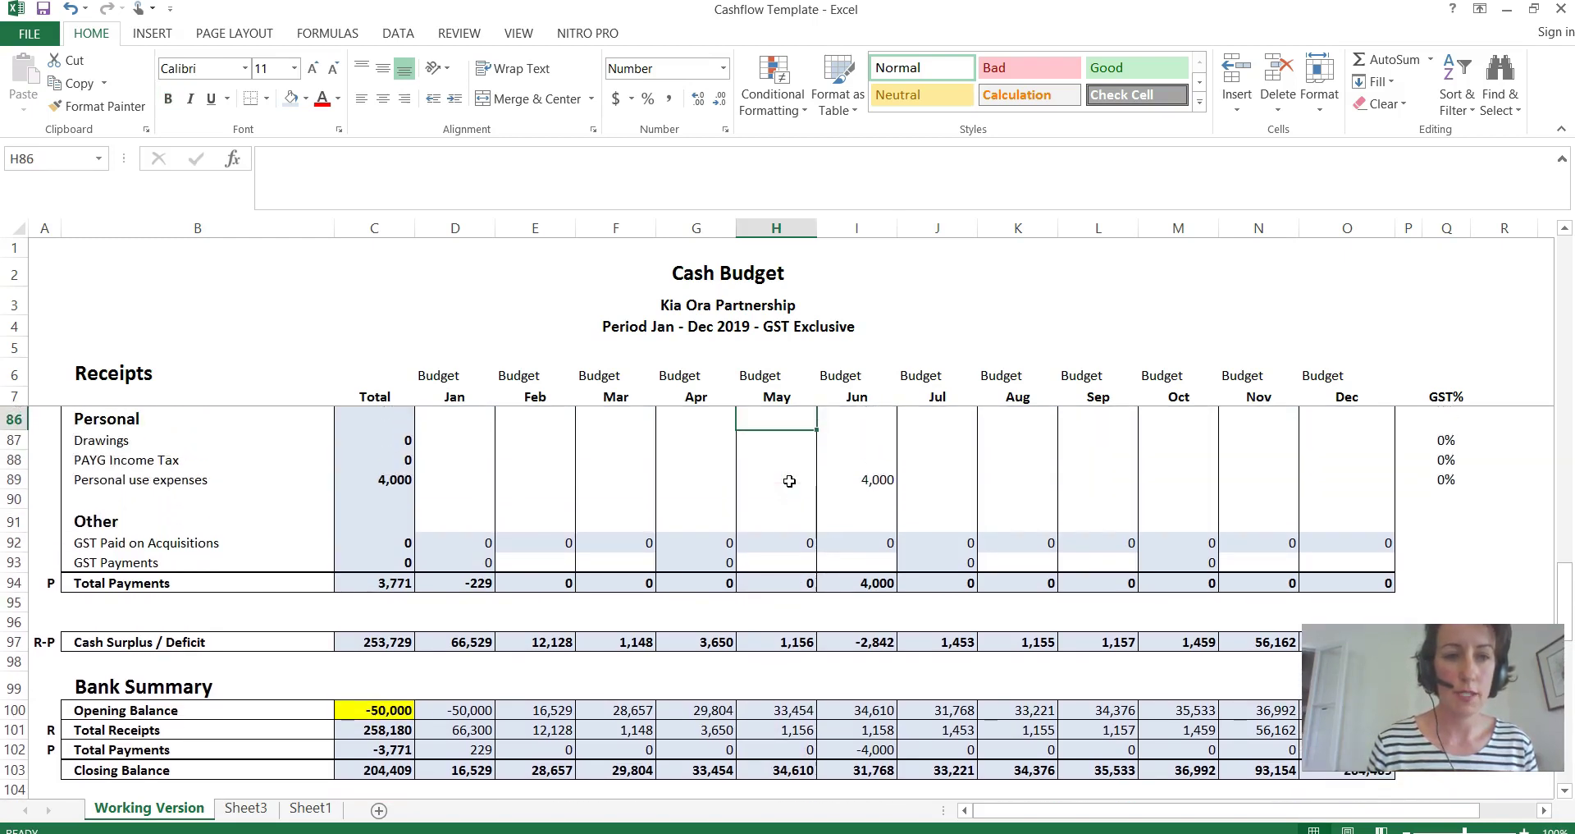
{"action": "key", "text": "Down"}
{"action": "key", "text": "Down"}
{"action": "key", "text": "Down"}
{"action": "key", "text": "Down"}
{"action": "key", "text": "Down"}
{"action": "key", "text": "Down"}
{"action": "key", "text": "Down"}
{"action": "key", "text": "Down"}
{"action": "key", "text": "Down"}
{"action": "key", "text": "Down"}
{"action": "key", "text": "Down"}
{"action": "key", "text": "Down"}
{"action": "key", "text": "Down"}
{"action": "key", "text": "Down"}
{"action": "key", "text": "Down"}
{"action": "key", "text": "Down"}
{"action": "key", "text": "Down"}
{"action": "key", "text": "Down"}
{"action": "key", "text": "Down"}
{"action": "key", "text": "Down"}
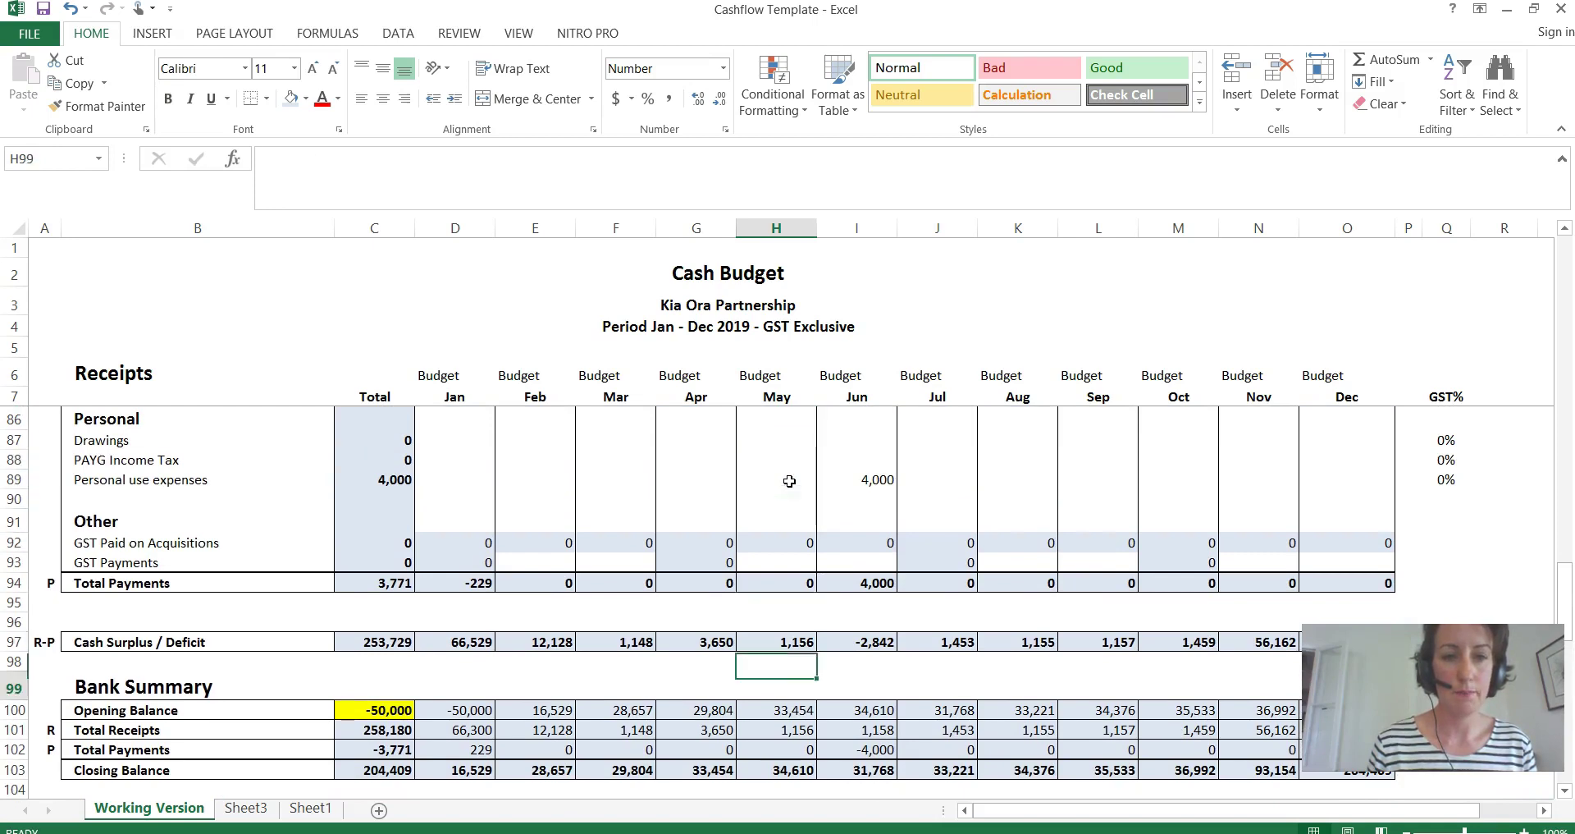
{"action": "key", "text": "Down"}
{"action": "key", "text": "Down"}
{"action": "key", "text": "Down"}
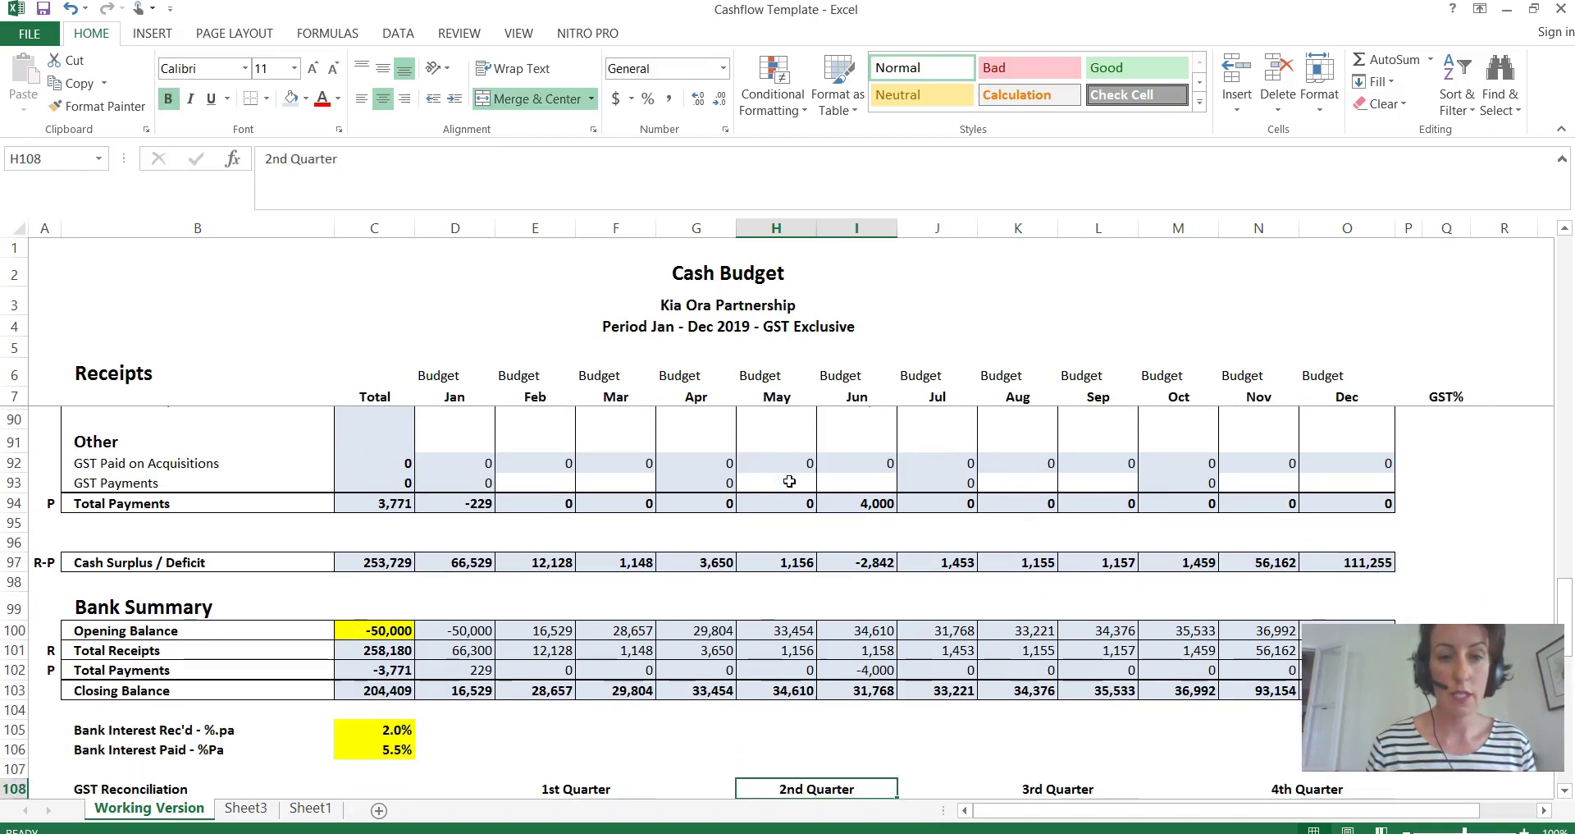
{"action": "key", "text": "Down"}
{"action": "key", "text": "Down"}
{"action": "key", "text": "Down"}
{"action": "key", "text": "Down"}
{"action": "key", "text": "Down"}
{"action": "key", "text": "Down"}
{"action": "key", "text": "Down"}
{"action": "key", "text": "Down"}
{"action": "key", "text": "Down"}
{"action": "key", "text": "Down"}
{"action": "key", "text": "Down"}
{"action": "key", "text": "Down"}
{"action": "key", "text": "Down"}
{"action": "key", "text": "Down"}
{"action": "key", "text": "Down"}
{"action": "key", "text": "Down"}
{"action": "key", "text": "Down"}
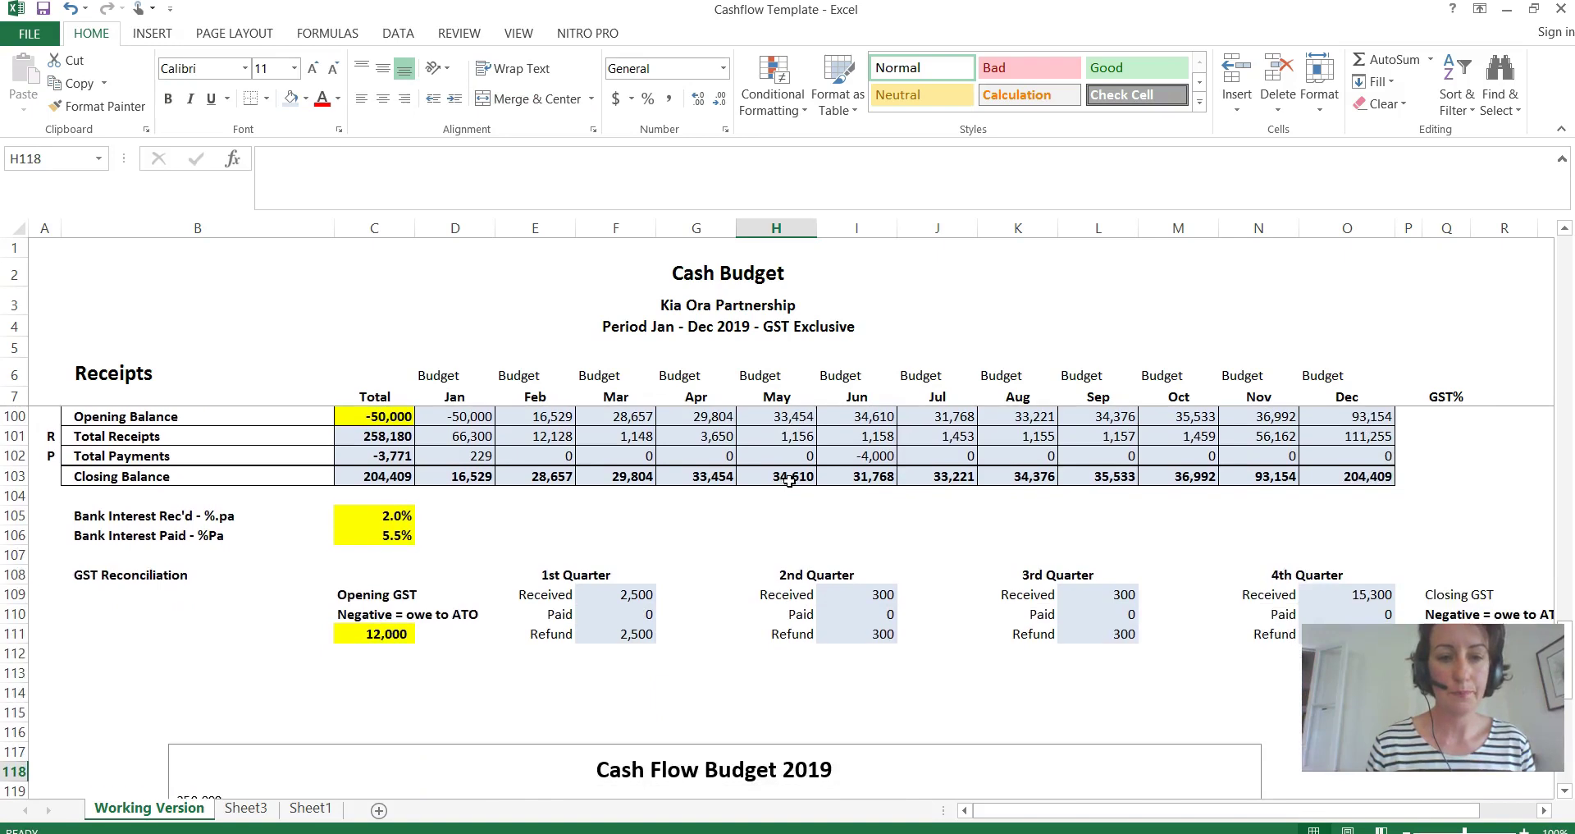
{"action": "key", "text": "Down"}
{"action": "key", "text": "Down"}
{"action": "key", "text": "Down"}
{"action": "key", "text": "Down"}
{"action": "key", "text": "Down"}
{"action": "key", "text": "Down"}
{"action": "key", "text": "Down"}
{"action": "key", "text": "Down"}
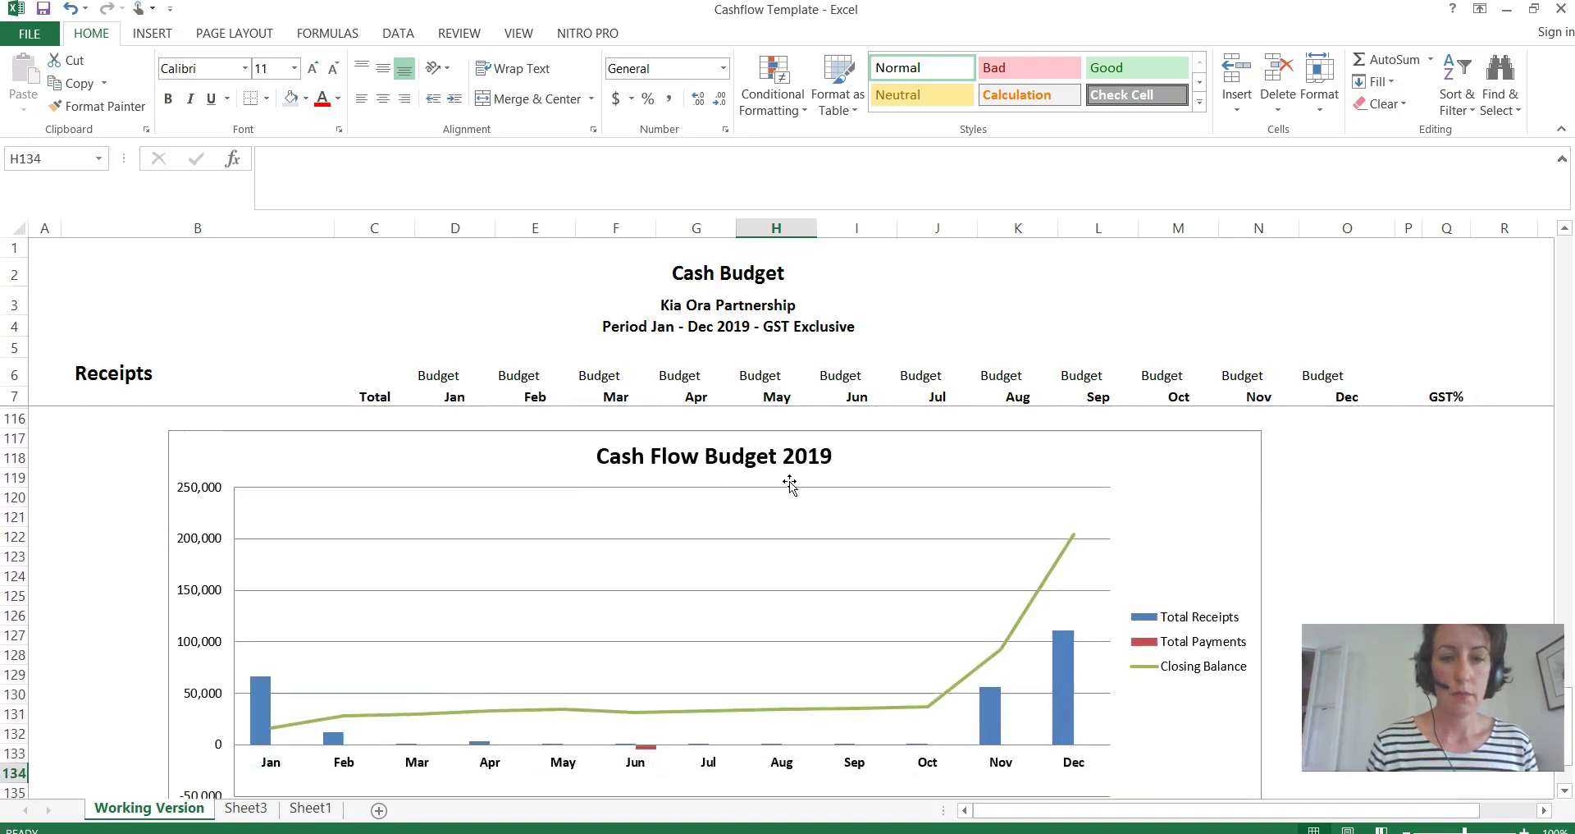
{"action": "key", "text": "Up"}
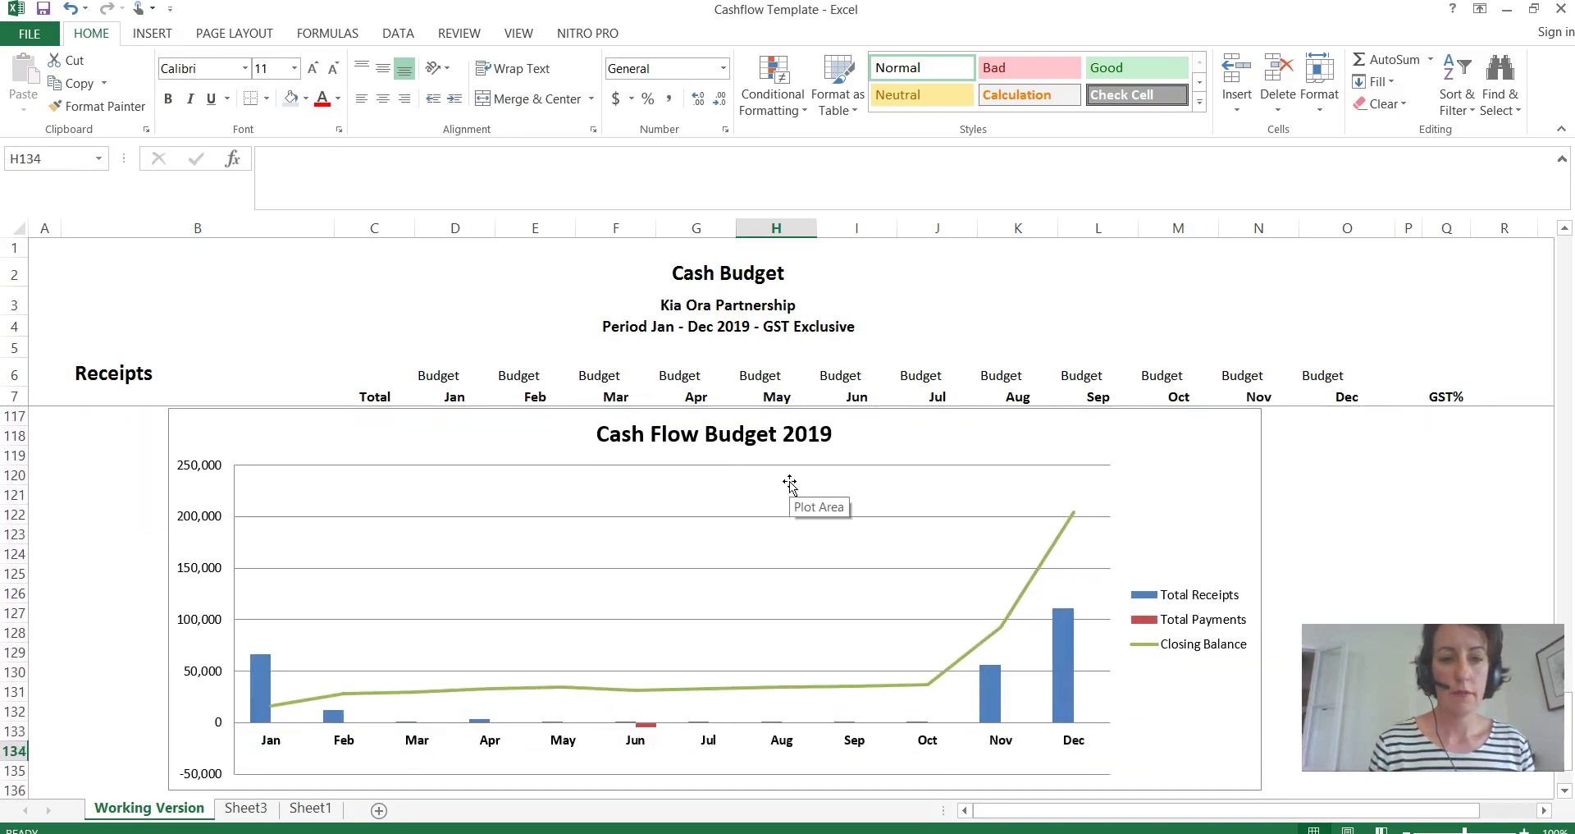
{"action": "mouse_move", "coordinate": [261, 701]}
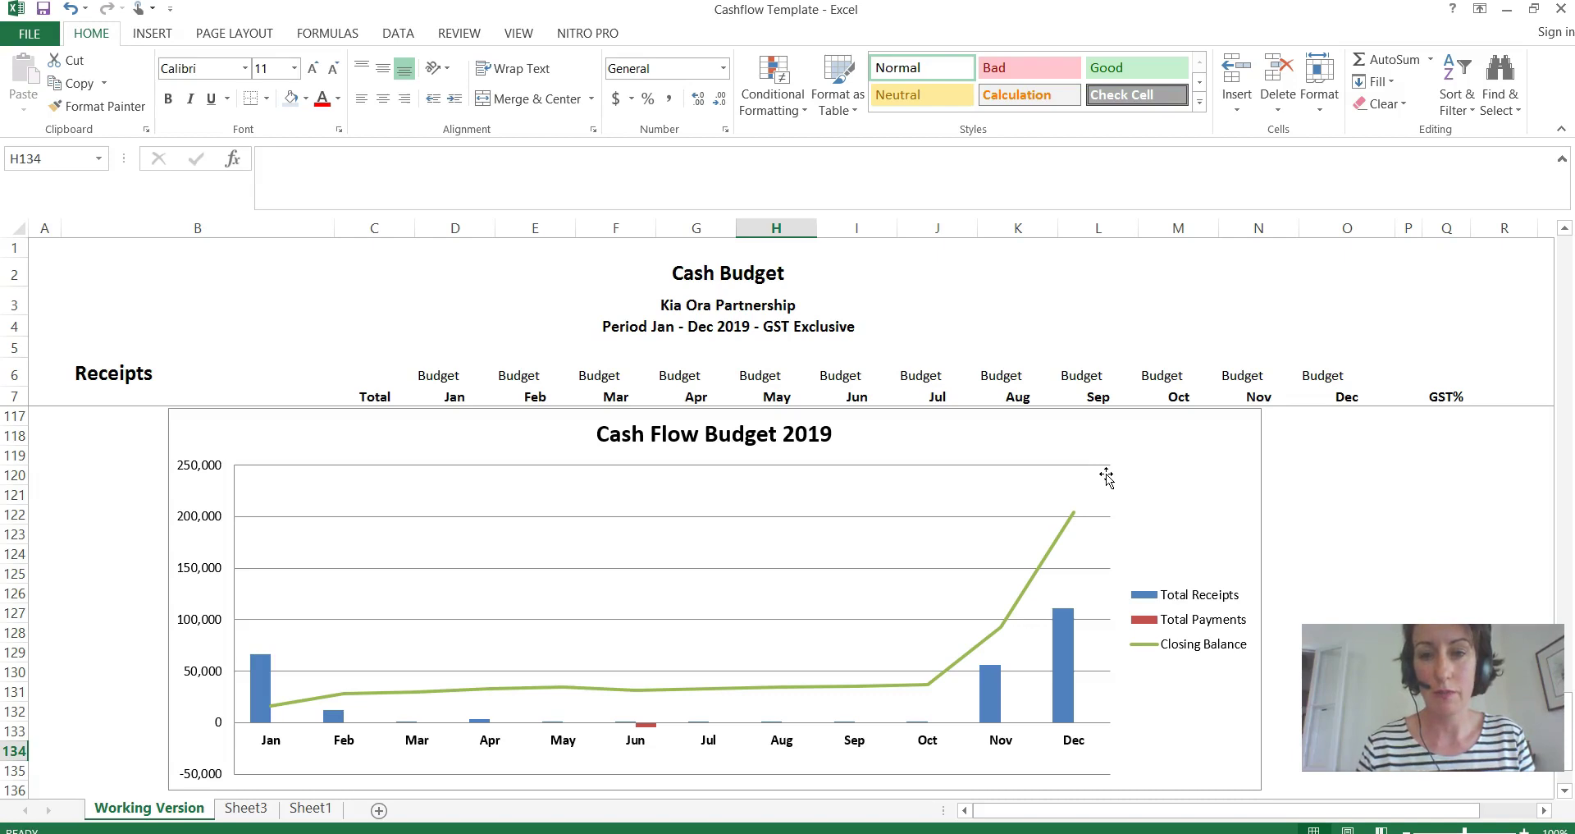
{"action": "key", "text": "Down"}
{"action": "key", "text": "Down"}
{"action": "key", "text": "Down"}
{"action": "key", "text": "Down"}
{"action": "key", "text": "Down"}
{"action": "key", "text": "Down"}
{"action": "key", "text": "Down"}
{"action": "key", "text": "Down"}
{"action": "key", "text": "Down"}
{"action": "key", "text": "Down"}
{"action": "key", "text": "Down"}
{"action": "key", "text": "Down"}
{"action": "key", "text": "Down"}
{"action": "key", "text": "Down"}
{"action": "key", "text": "Down"}
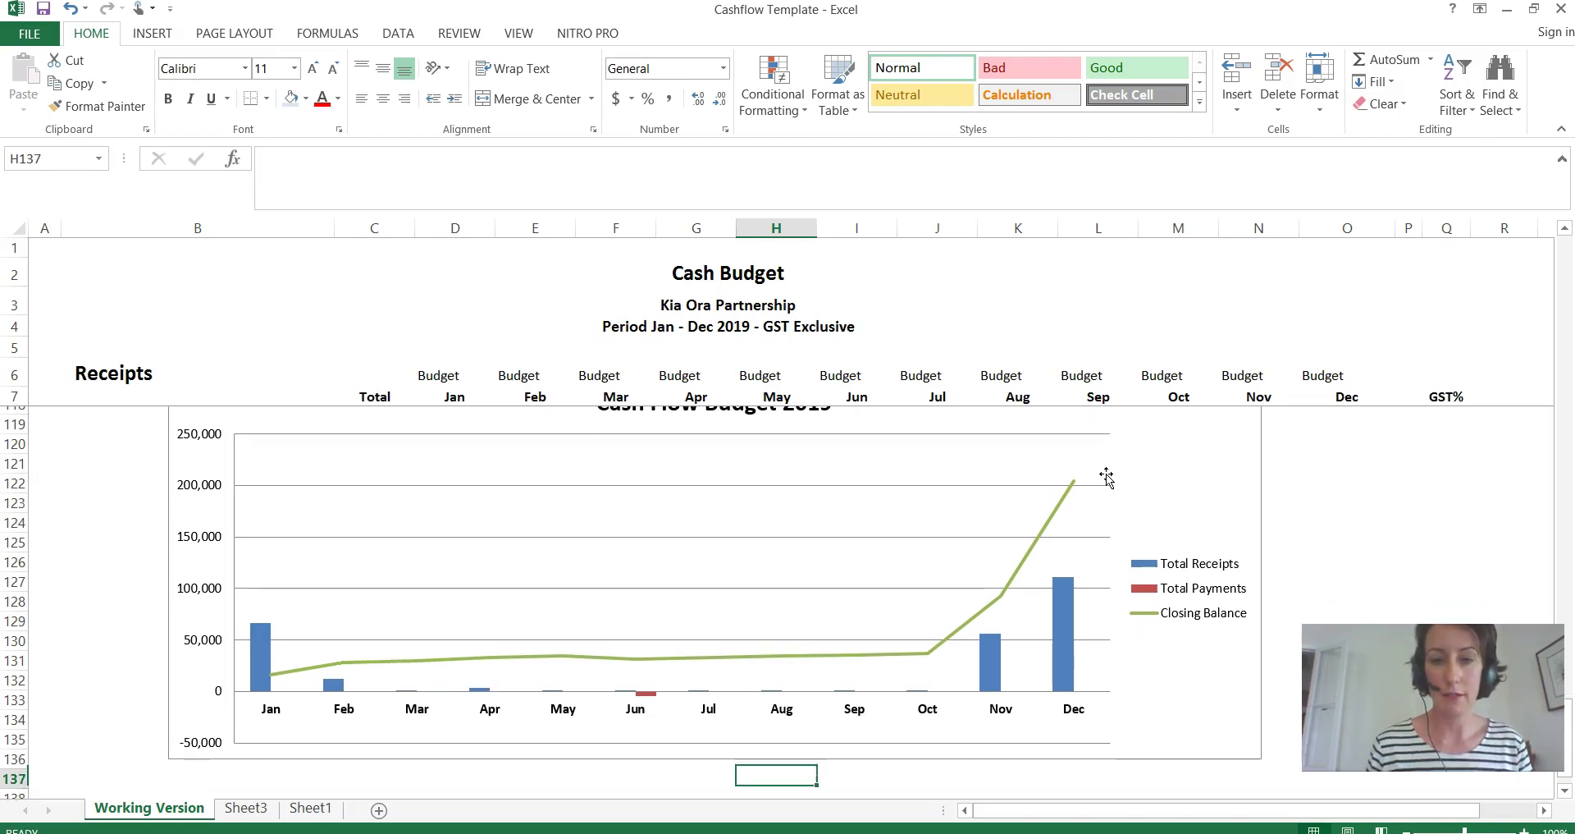
{"action": "key", "text": "Up"}
{"action": "key", "text": "Up"}
{"action": "key", "text": "Up"}
{"action": "key", "text": "Up"}
{"action": "key", "text": "Up"}
{"action": "key", "text": "Up"}
{"action": "key", "text": "Up"}
{"action": "key", "text": "Up"}
{"action": "key", "text": "Up"}
{"action": "key", "text": "Up"}
{"action": "key", "text": "Up"}
{"action": "key", "text": "Up"}
{"action": "key", "text": "Up"}
{"action": "key", "text": "Up"}
{"action": "key", "text": "Up"}
{"action": "key", "text": "Up"}
{"action": "key", "text": "Up"}
{"action": "key", "text": "Up"}
{"action": "key", "text": "Up"}
{"action": "key", "text": "Up"}
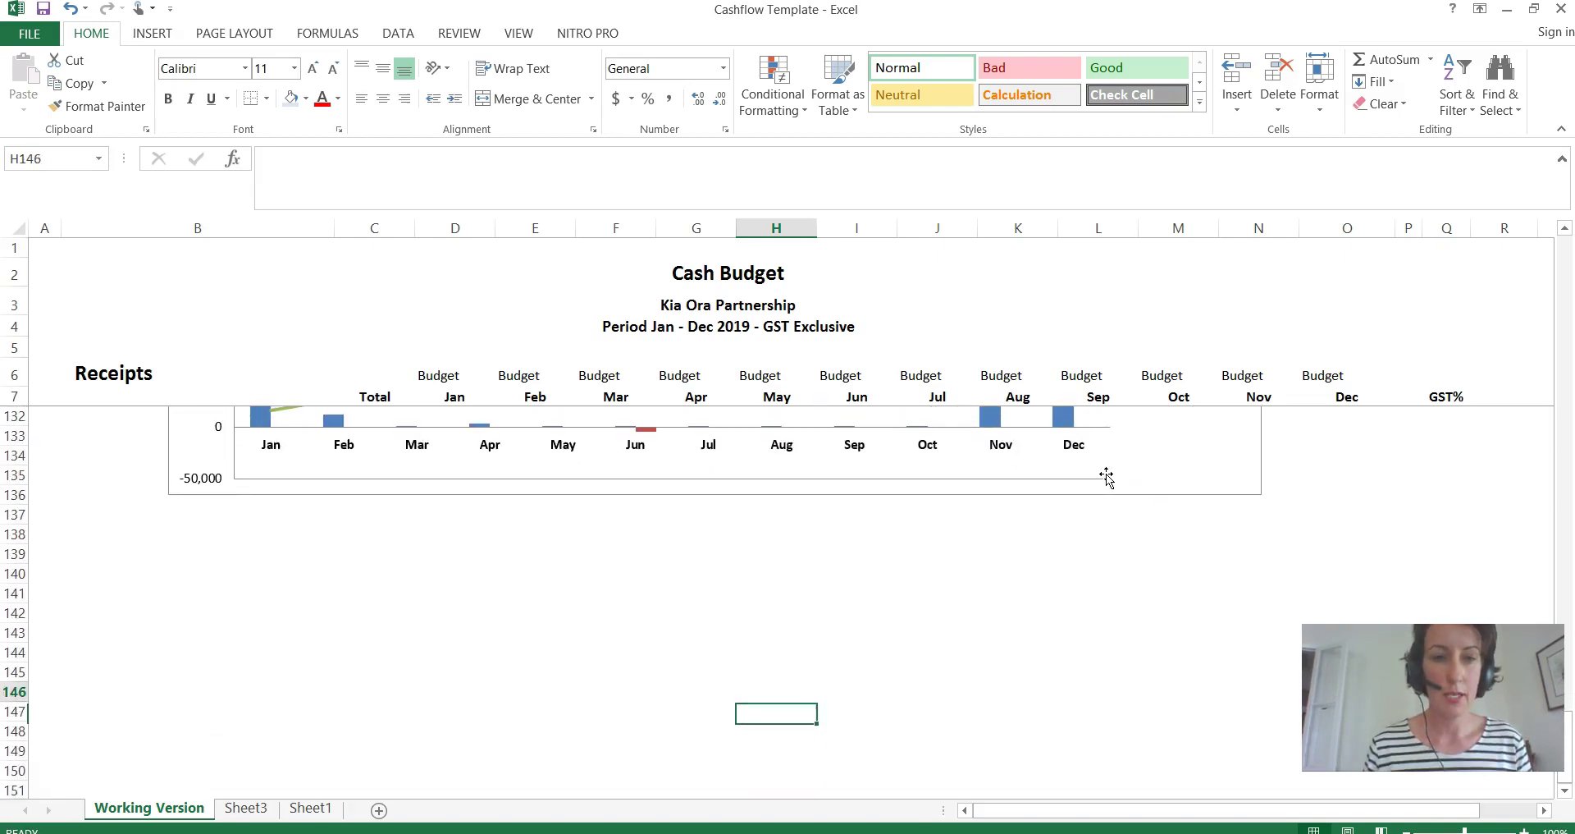
{"action": "key", "text": "Up"}
{"action": "key", "text": "Up"}
{"action": "key", "text": "Up"}
{"action": "key", "text": "Up"}
{"action": "key", "text": "Up"}
{"action": "key", "text": "Up"}
{"action": "key", "text": "Up"}
{"action": "key", "text": "Up"}
{"action": "key", "text": "Up"}
{"action": "key", "text": "Up"}
{"action": "key", "text": "Up"}
{"action": "key", "text": "Up"}
{"action": "key", "text": "Up"}
{"action": "key", "text": "Up"}
{"action": "key", "text": "Up"}
{"action": "key", "text": "Up"}
{"action": "key", "text": "Up"}
{"action": "key", "text": "Up"}
{"action": "key", "text": "Up"}
{"action": "key", "text": "Up"}
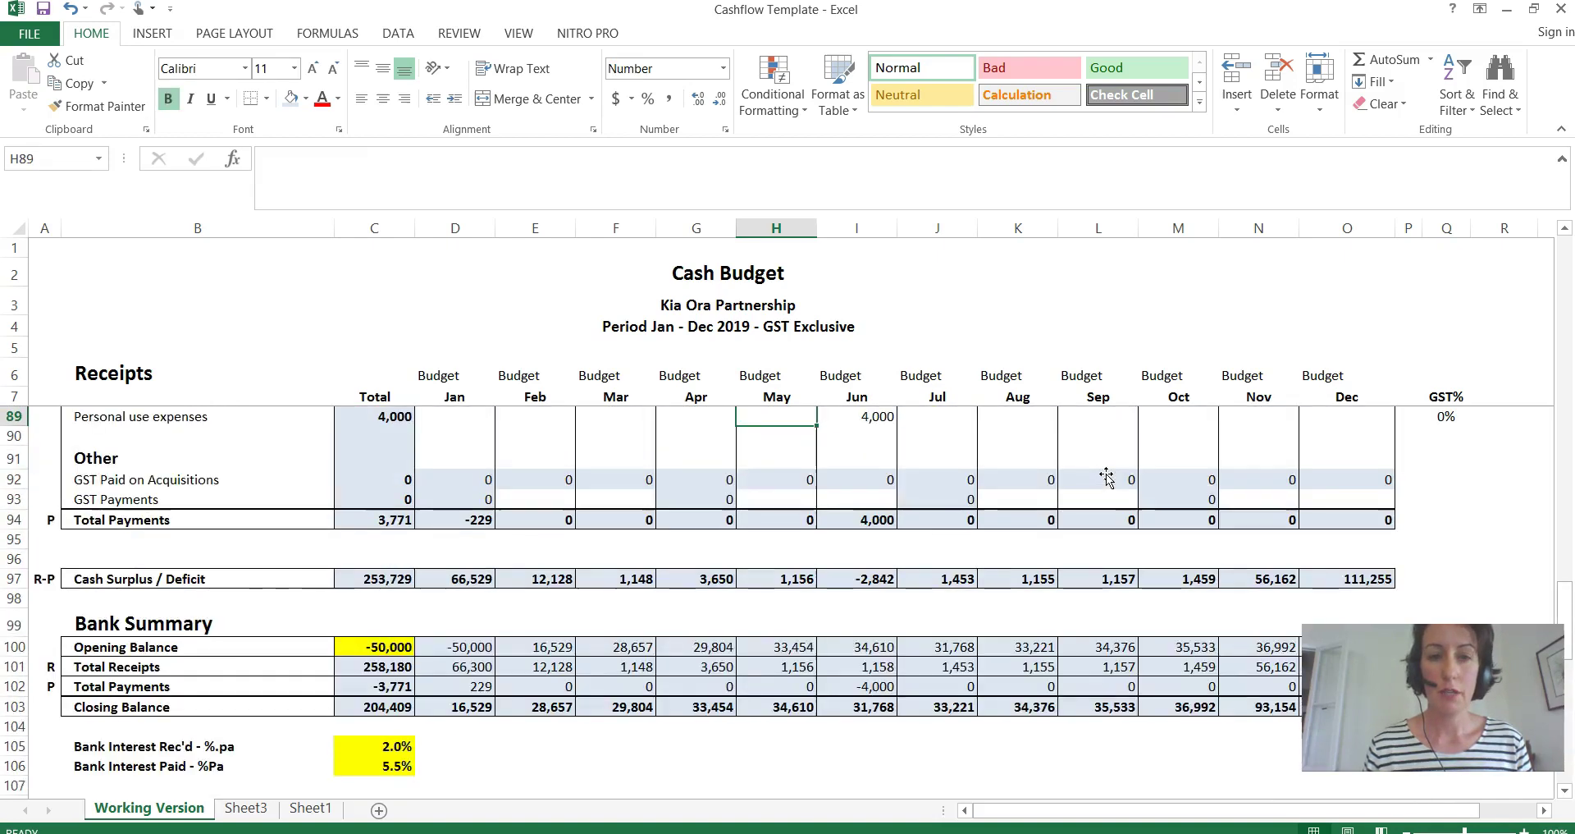
{"action": "key", "text": "Up"}
{"action": "key", "text": "Up"}
{"action": "key", "text": "Up"}
{"action": "key", "text": "Up"}
{"action": "key", "text": "Up"}
{"action": "key", "text": "Up"}
{"action": "key", "text": "Up"}
{"action": "key", "text": "Up"}
{"action": "key", "text": "Up"}
{"action": "key", "text": "Up"}
{"action": "key", "text": "Up"}
{"action": "key", "text": "Up"}
{"action": "key", "text": "Up"}
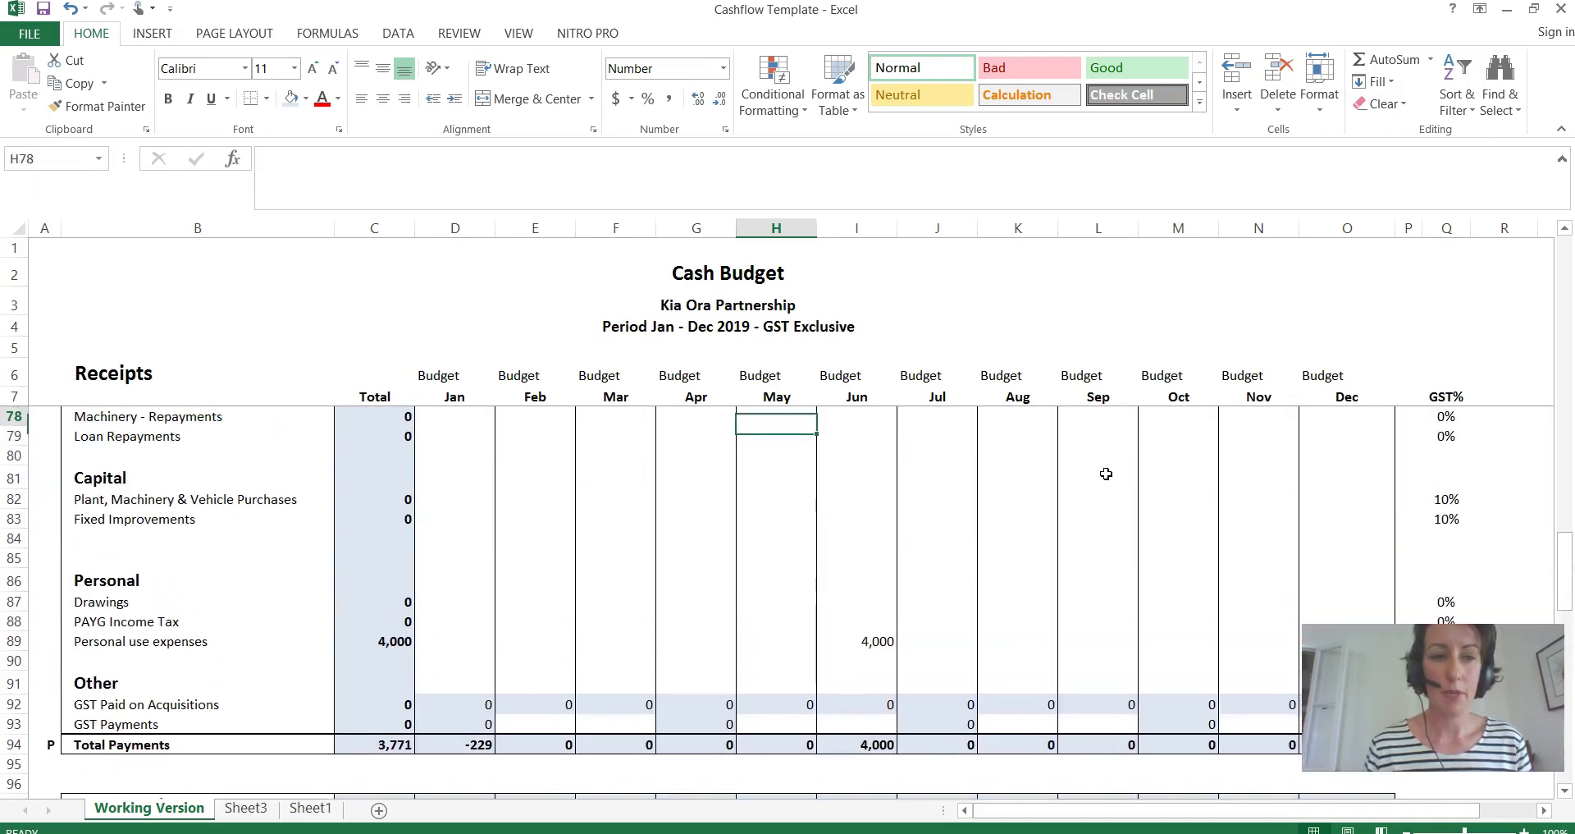
{"action": "key", "text": "Up"}
{"action": "key", "text": "Up"}
{"action": "key", "text": "Up"}
{"action": "key", "text": "Up"}
{"action": "key", "text": "Up"}
{"action": "key", "text": "Up"}
{"action": "key", "text": "Up"}
{"action": "key", "text": "Up"}
{"action": "key", "text": "Up"}
{"action": "key", "text": "Up"}
{"action": "key", "text": "Up"}
{"action": "key", "text": "Up"}
{"action": "key", "text": "Up"}
{"action": "key", "text": "Up"}
{"action": "key", "text": "Up"}
{"action": "key", "text": "Up"}
{"action": "key", "text": "Up"}
{"action": "key", "text": "Up"}
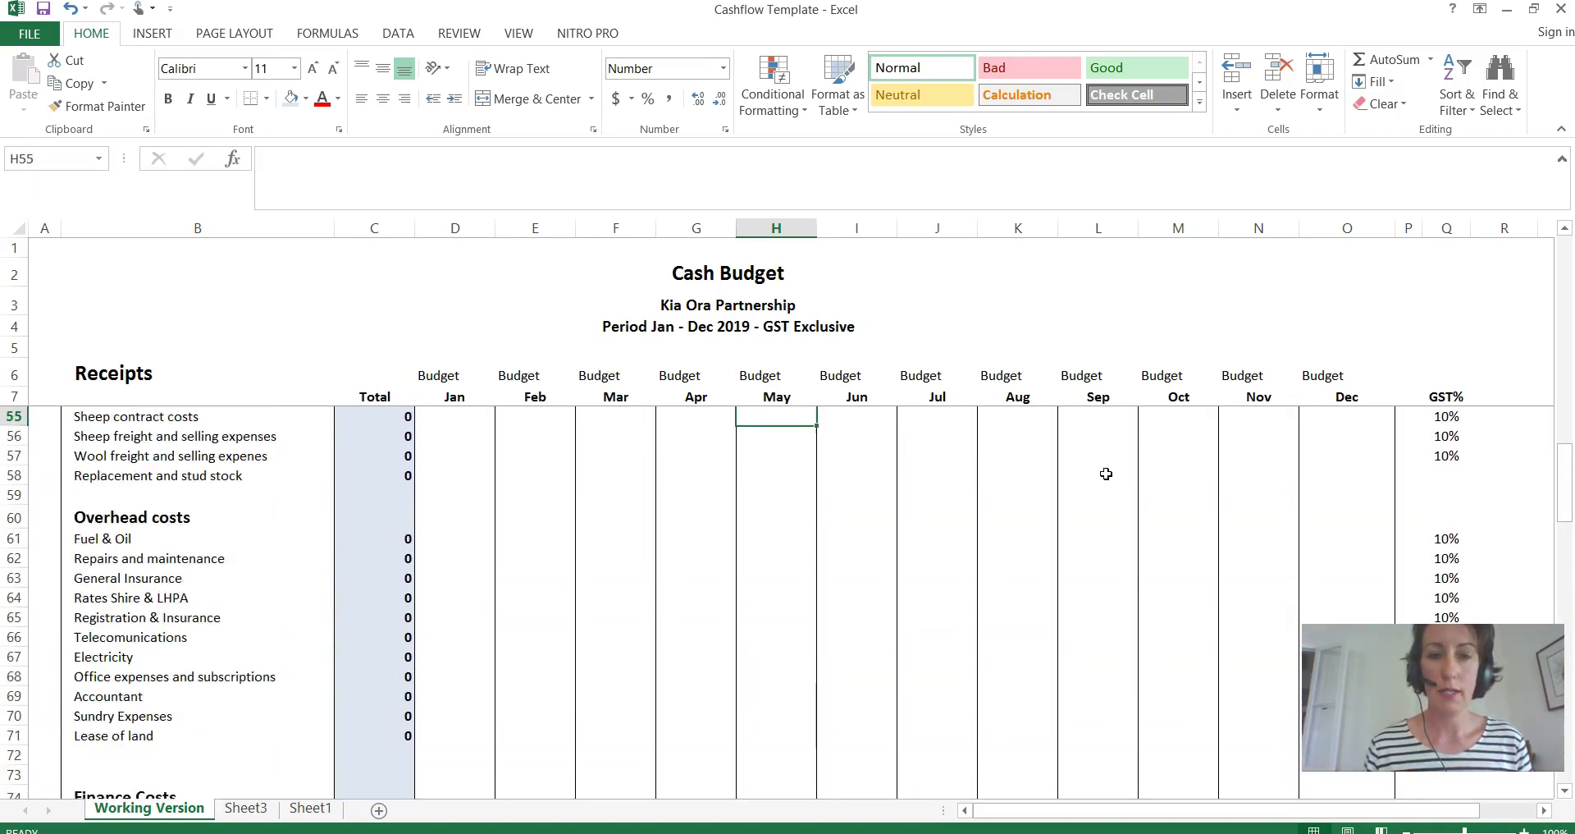
{"action": "key", "text": "Up"}
{"action": "key", "text": "Up"}
{"action": "key", "text": "Up"}
{"action": "key", "text": "Up"}
{"action": "key", "text": "Up"}
{"action": "key", "text": "Up"}
{"action": "key", "text": "Up"}
{"action": "key", "text": "Up"}
{"action": "key", "text": "Up"}
{"action": "key", "text": "Up"}
{"action": "key", "text": "Up"}
{"action": "key", "text": "Up"}
{"action": "key", "text": "Up"}
{"action": "key", "text": "Up"}
{"action": "key", "text": "Up"}
{"action": "key", "text": "Up"}
{"action": "key", "text": "Up"}
{"action": "key", "text": "Up"}
{"action": "key", "text": "Up"}
{"action": "key", "text": "Up"}
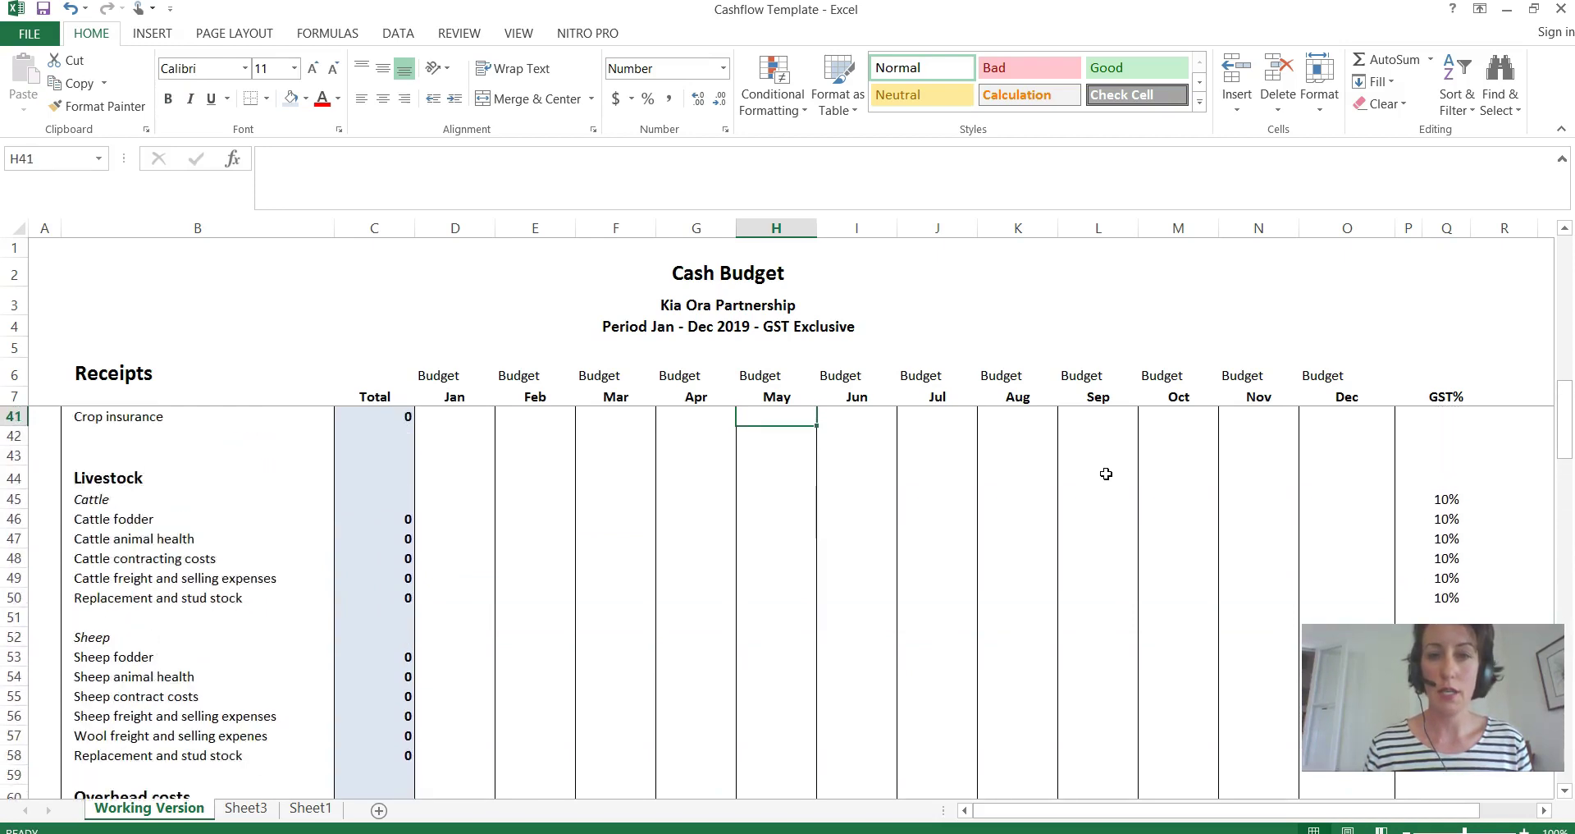
{"action": "key", "text": "Up"}
{"action": "key", "text": "Up"}
{"action": "key", "text": "Up"}
{"action": "key", "text": "Up"}
{"action": "key", "text": "Up"}
{"action": "key", "text": "Up"}
{"action": "key", "text": "Up"}
{"action": "key", "text": "Up"}
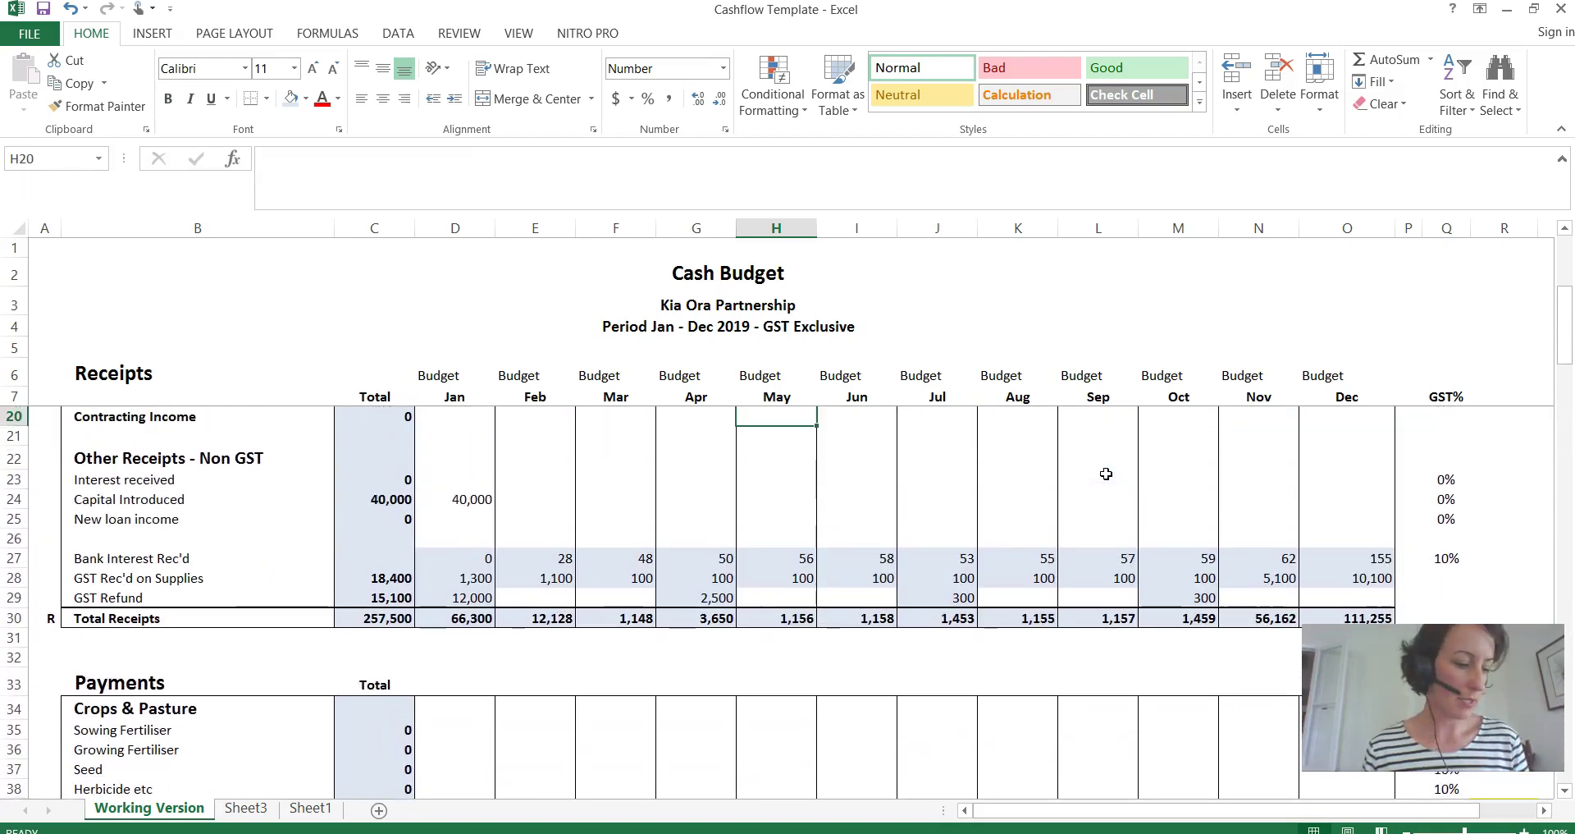
{"action": "key", "text": "Up"}
{"action": "key", "text": "Up"}
{"action": "key", "text": "Up"}
{"action": "key", "text": "Up"}
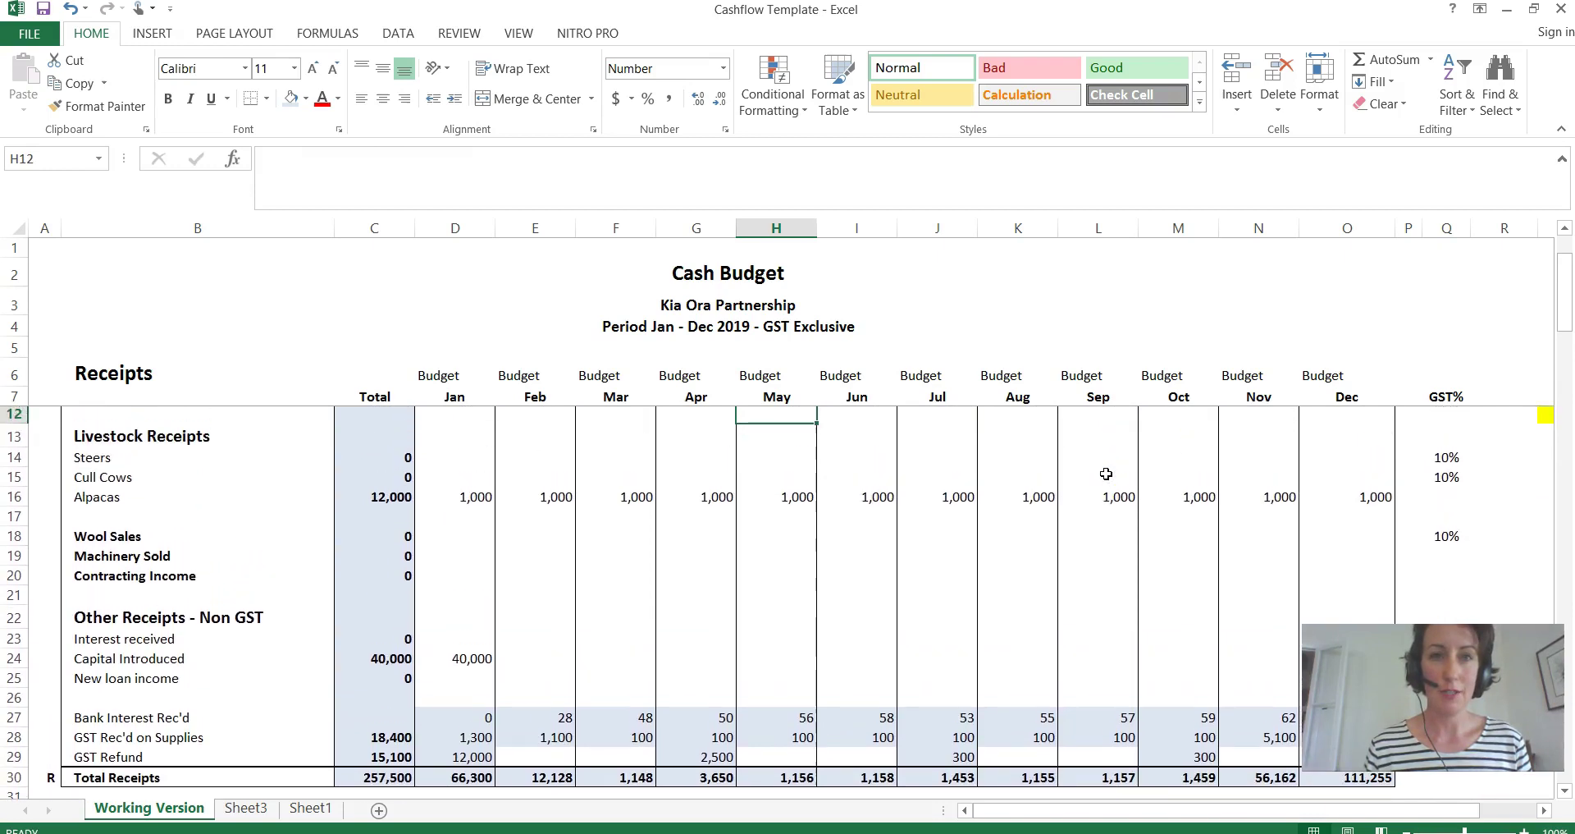